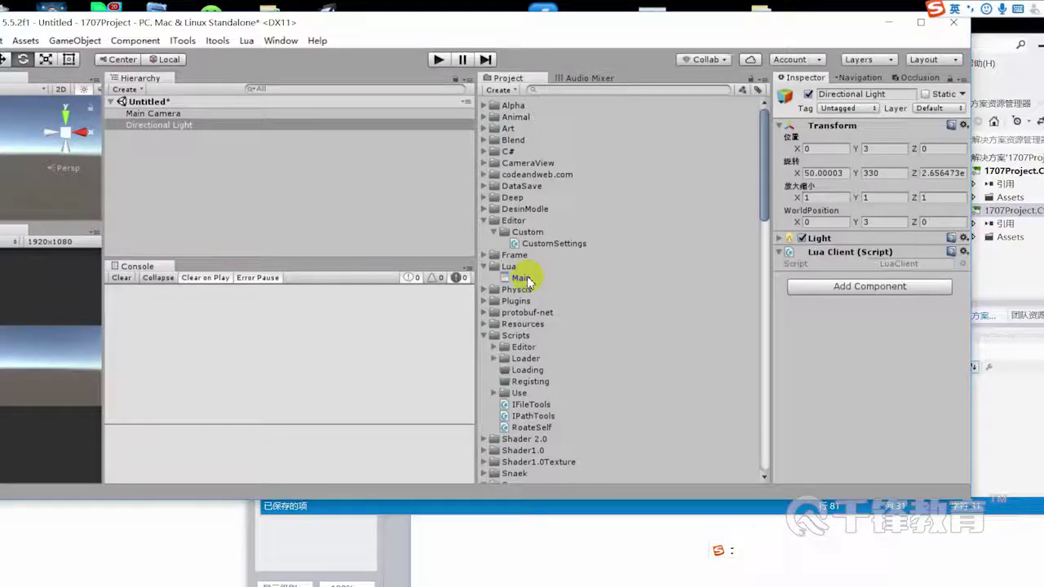
Reveal the Lua/Main script's file in File Explorer from Unity's Project panel
click(516, 278)
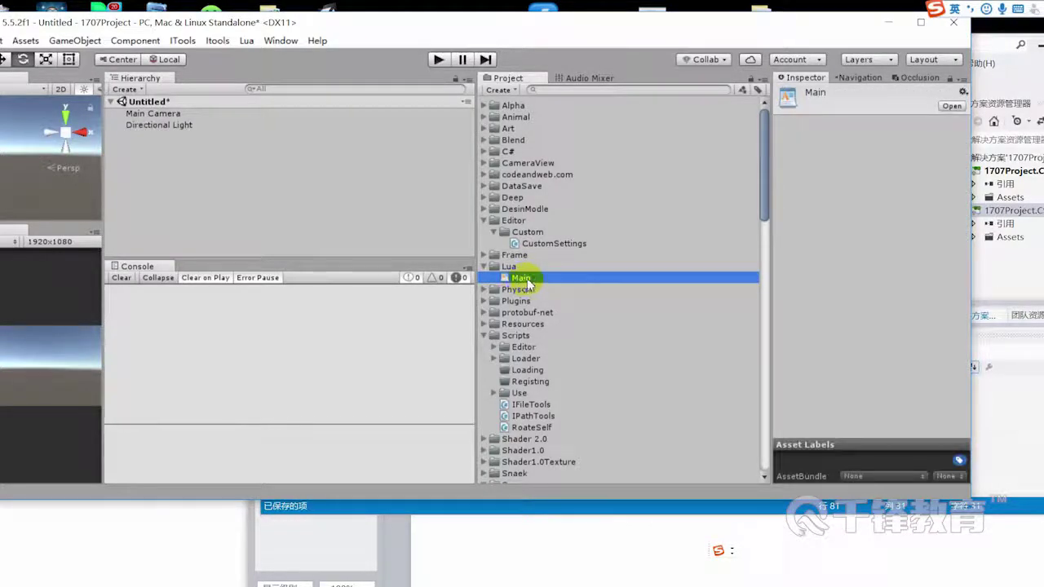
right_click(527, 283)
click(582, 299)
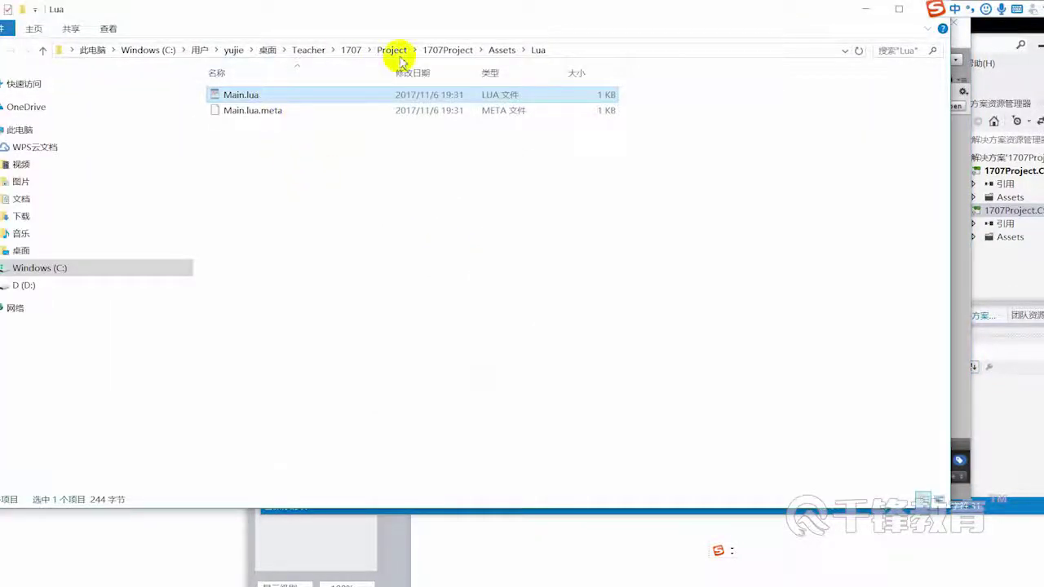
Drag Main.lua from Explorer into Visual Studio to open it for editing
click(1026, 72)
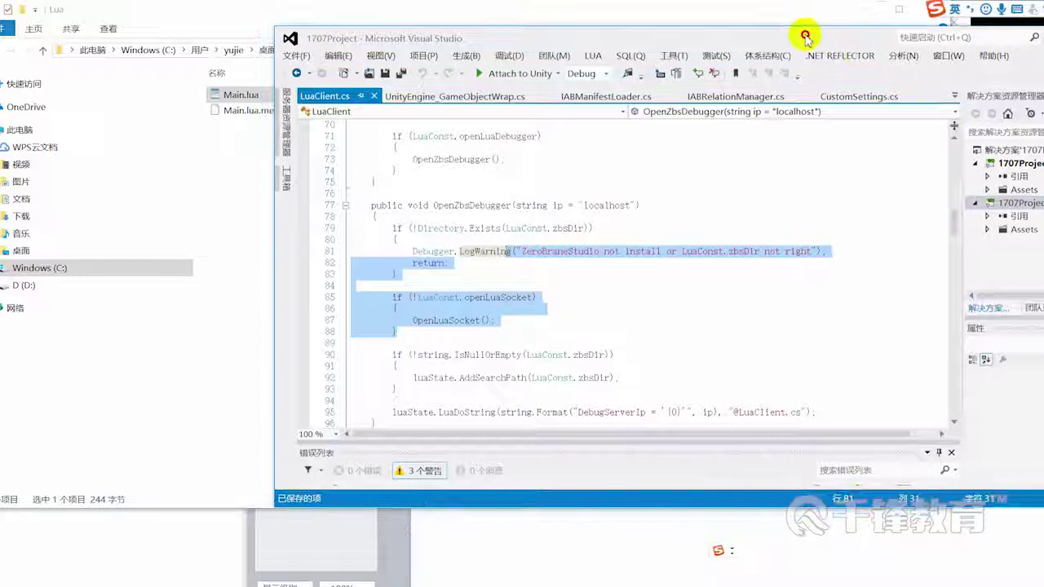
drag(241, 98, 445, 214)
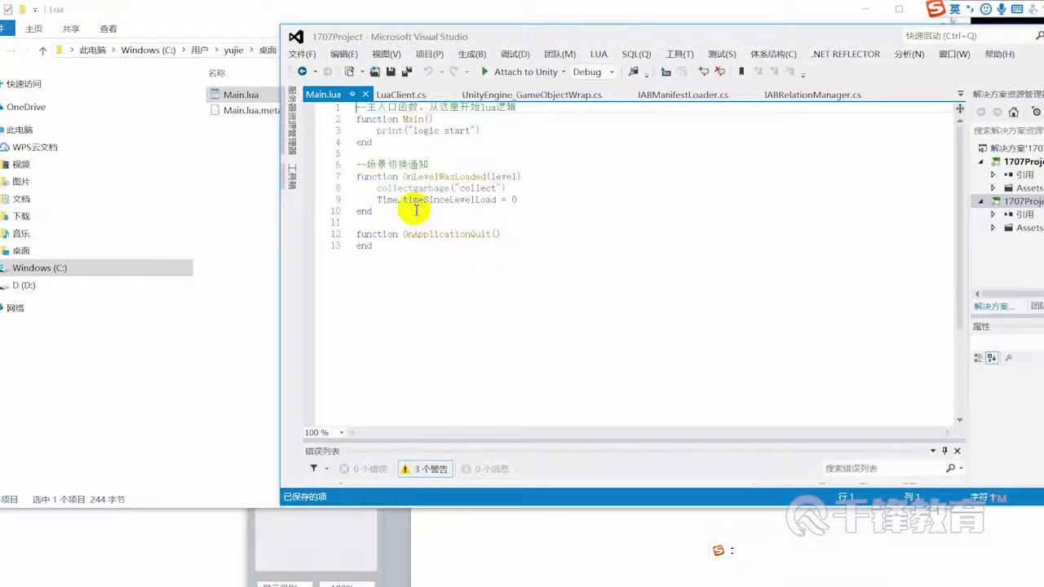
click(645, 15)
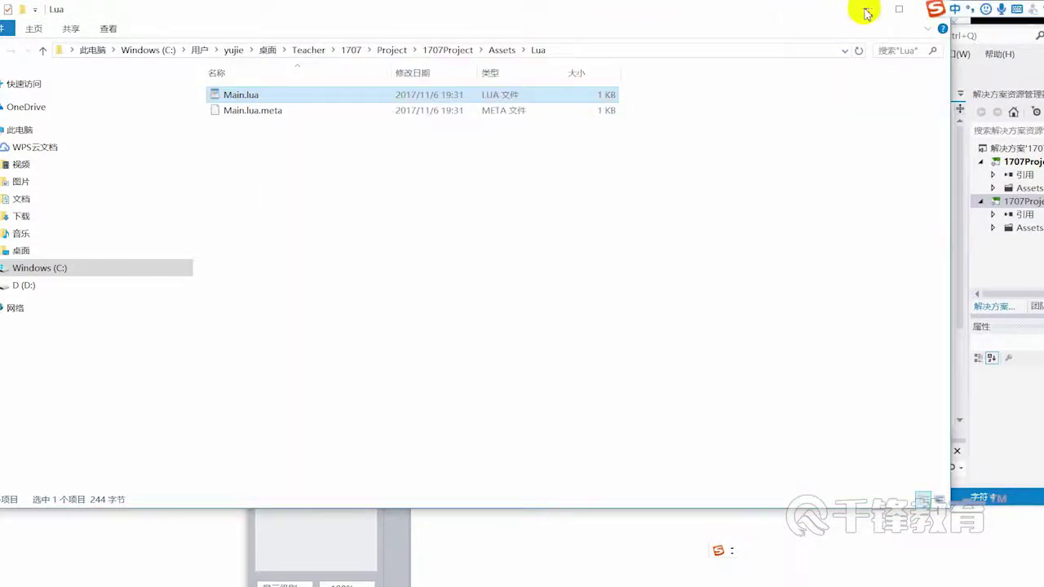
click(862, 7)
click(655, 294)
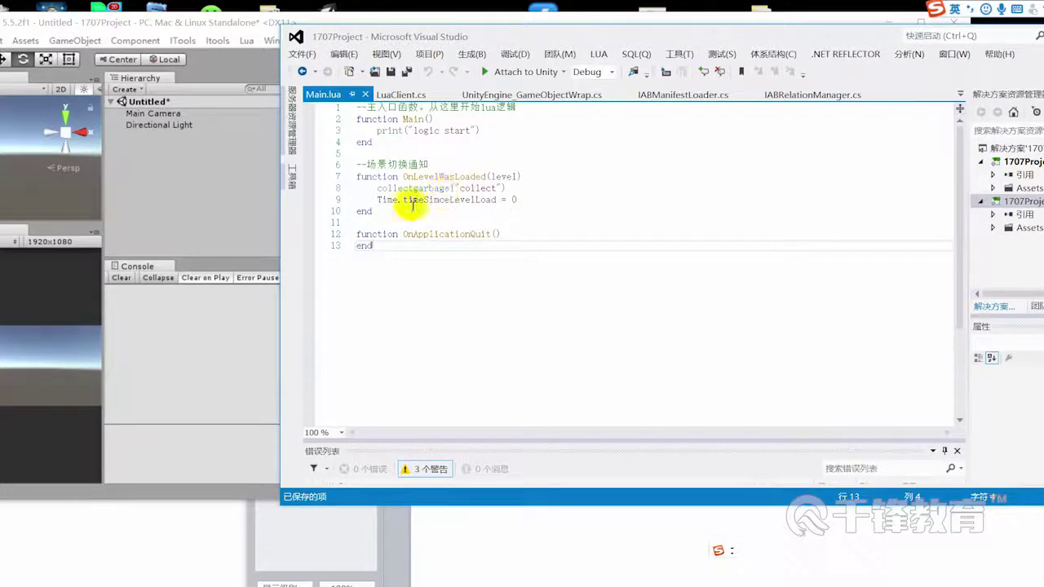
Insert blank lines above the main entry comment at the top of Main.lua
click(489, 131)
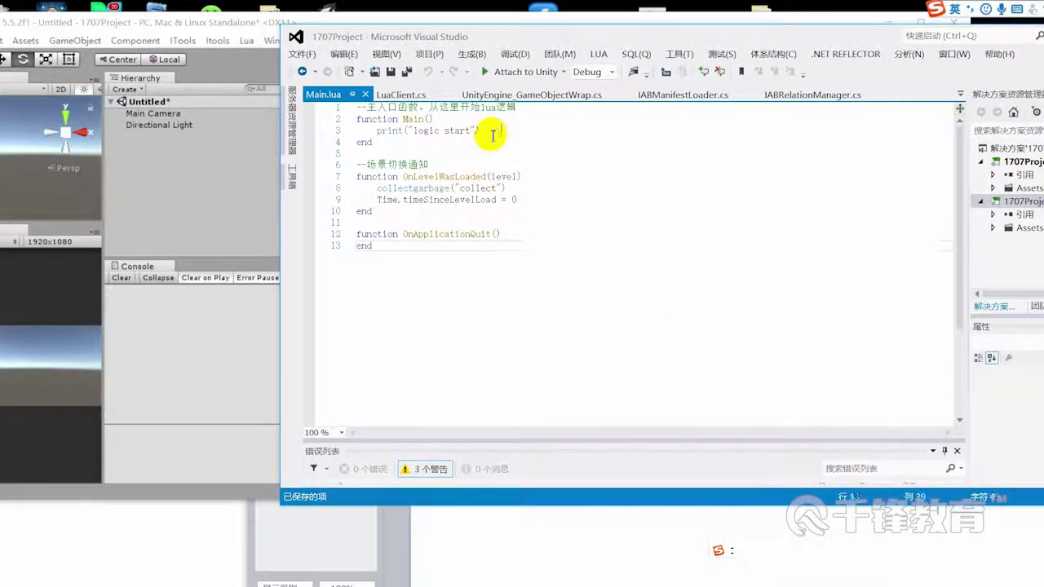
drag(413, 133, 489, 133)
click(535, 153)
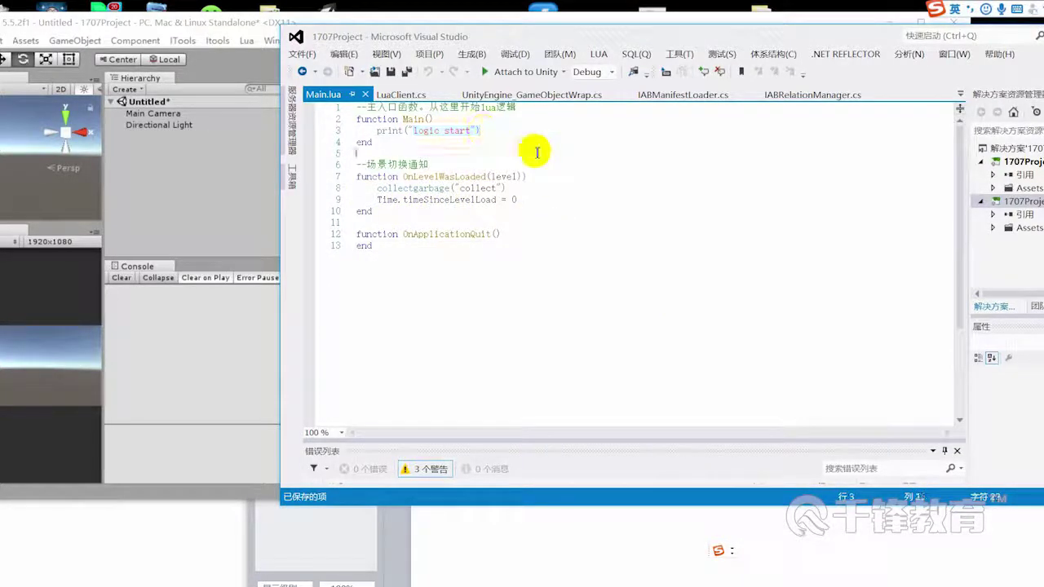
drag(594, 39, 665, 38)
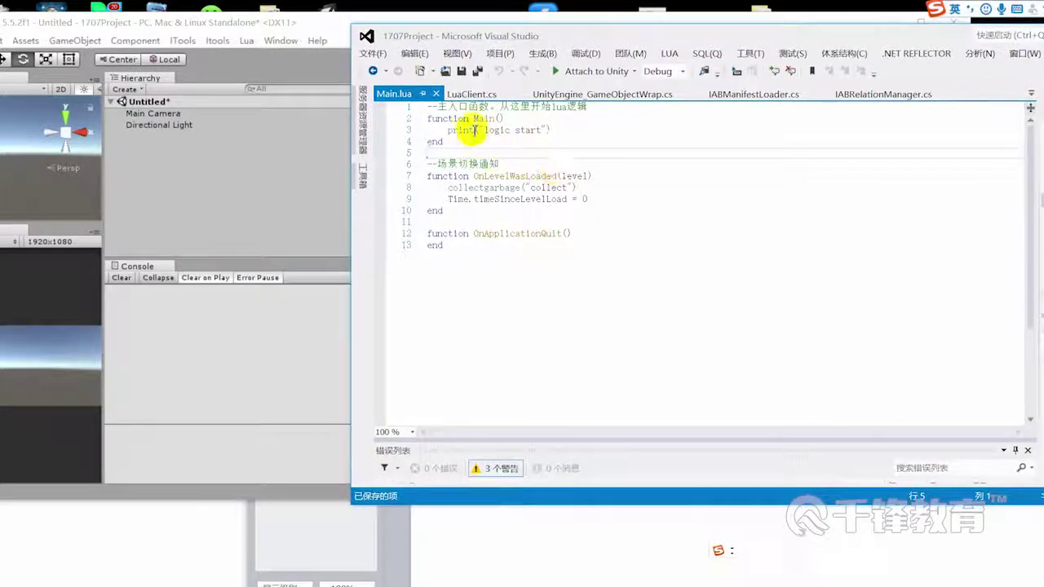
click(427, 109)
key(Return)
key(Return)
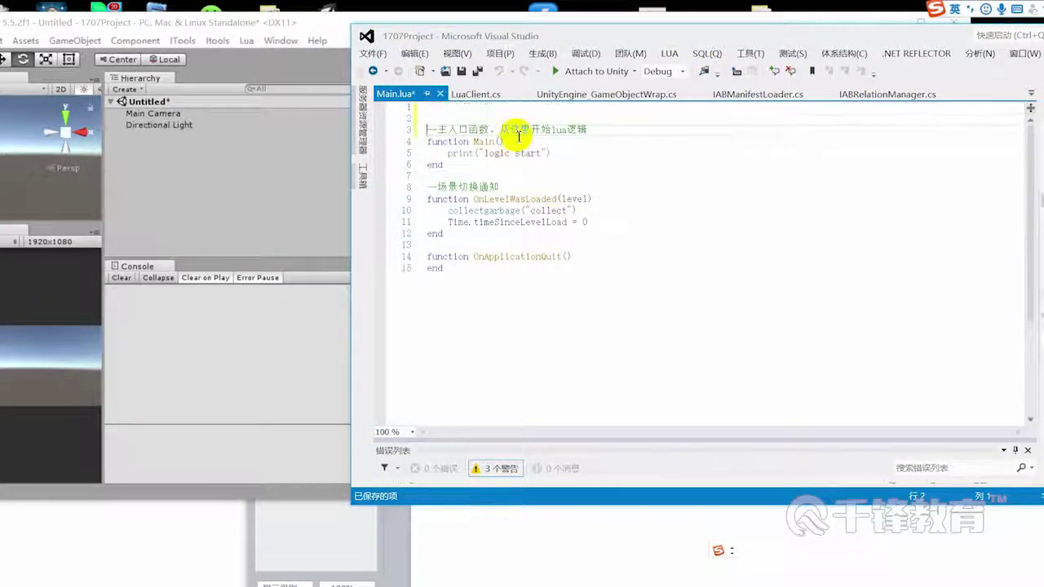
key(Return)
key(Return)
key(Up)
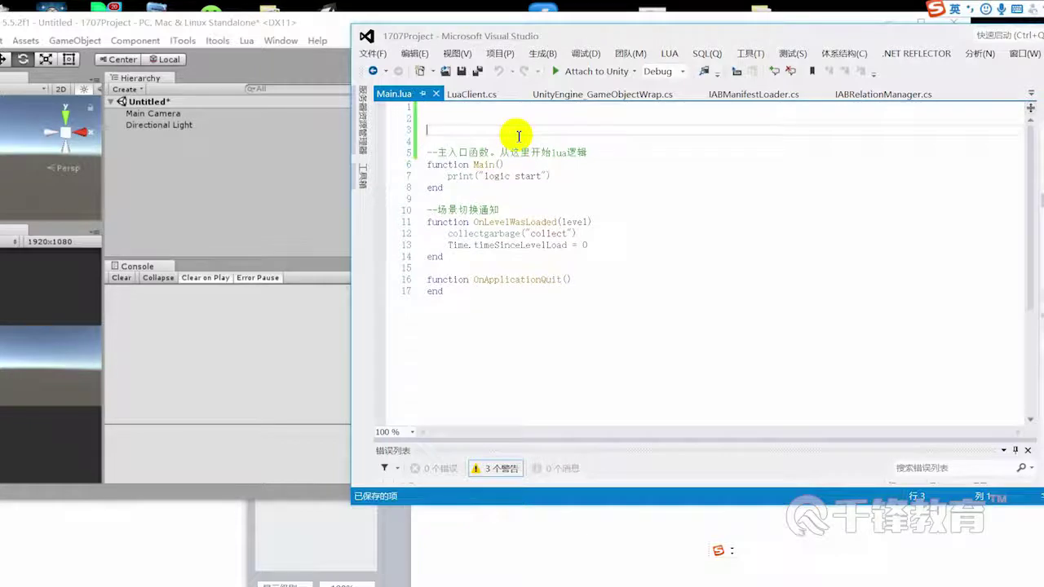
Review the Main function block and save Main.lua
drag(620, 177, 407, 152)
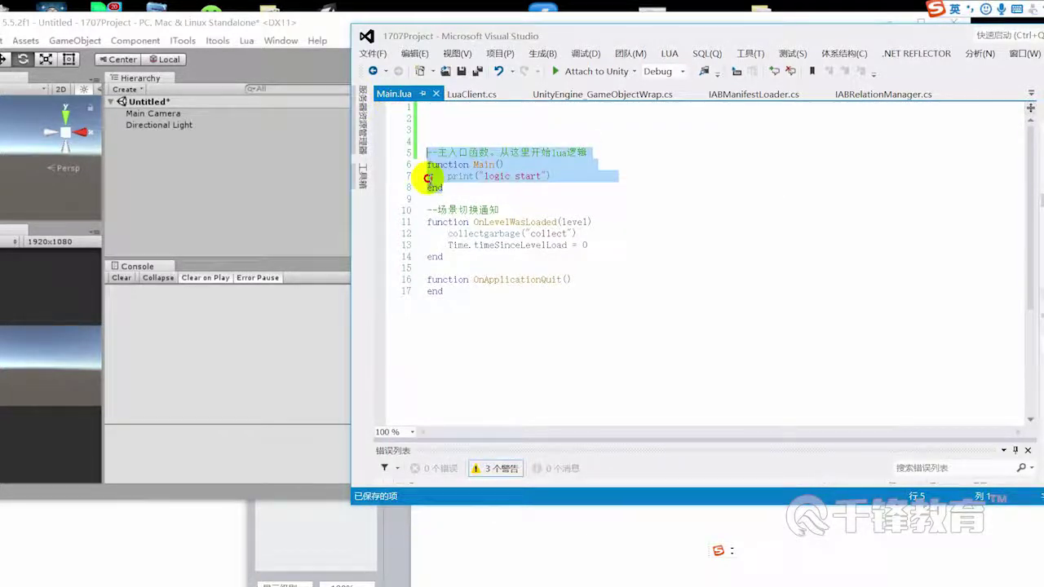
click(673, 297)
key(ctrl+s)
click(459, 153)
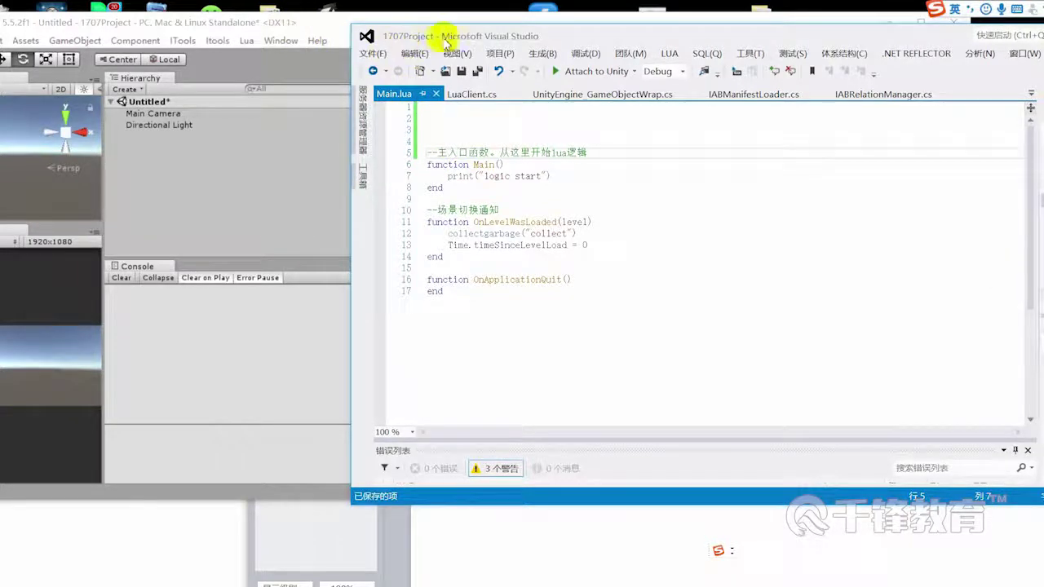
drag(446, 42, 522, 52)
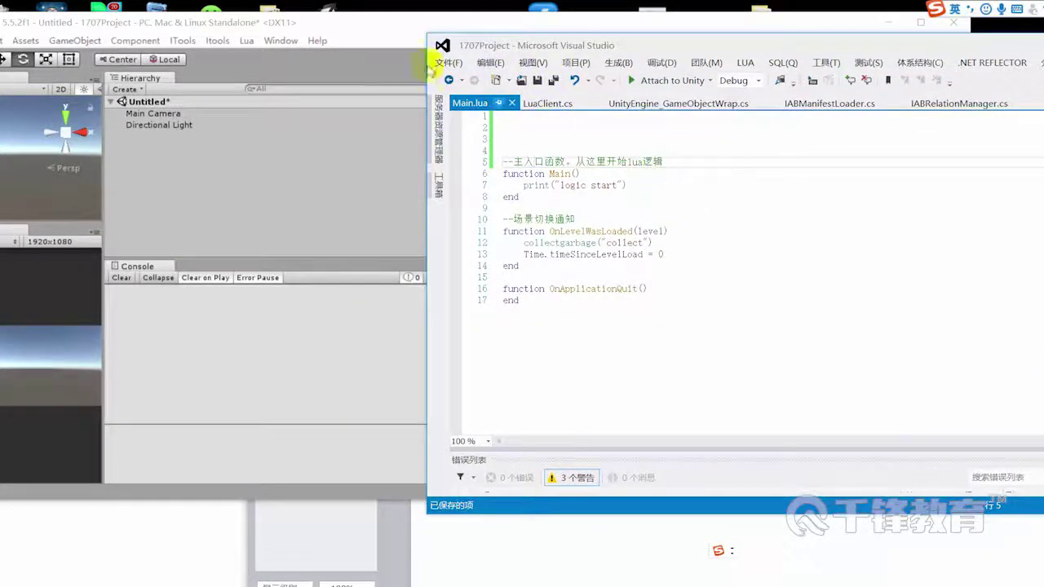
Play the Unity scene and confirm the Console logs 'logic start' from Main.lua line 7
click(349, 22)
click(437, 59)
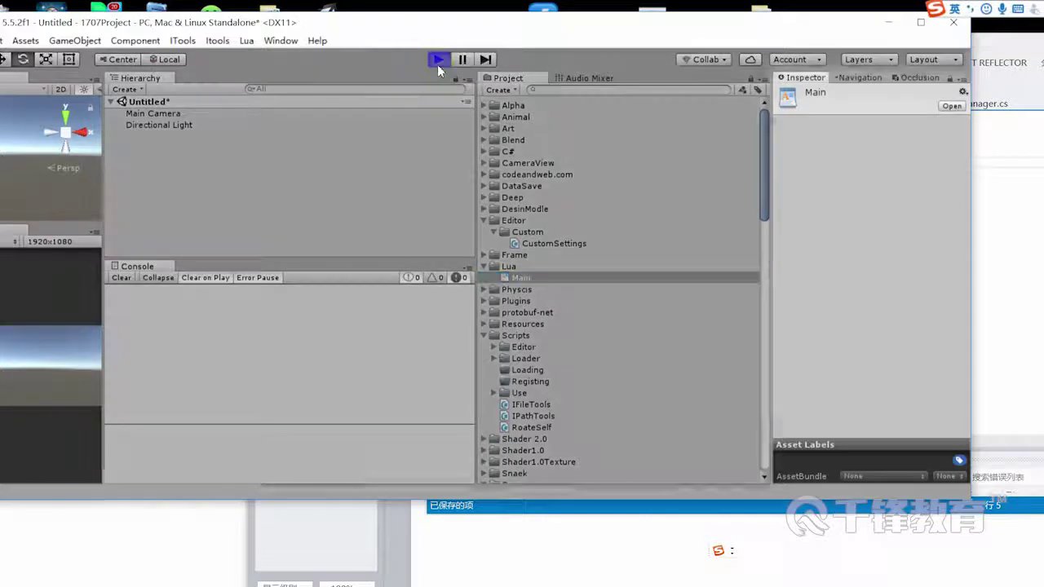
click(438, 65)
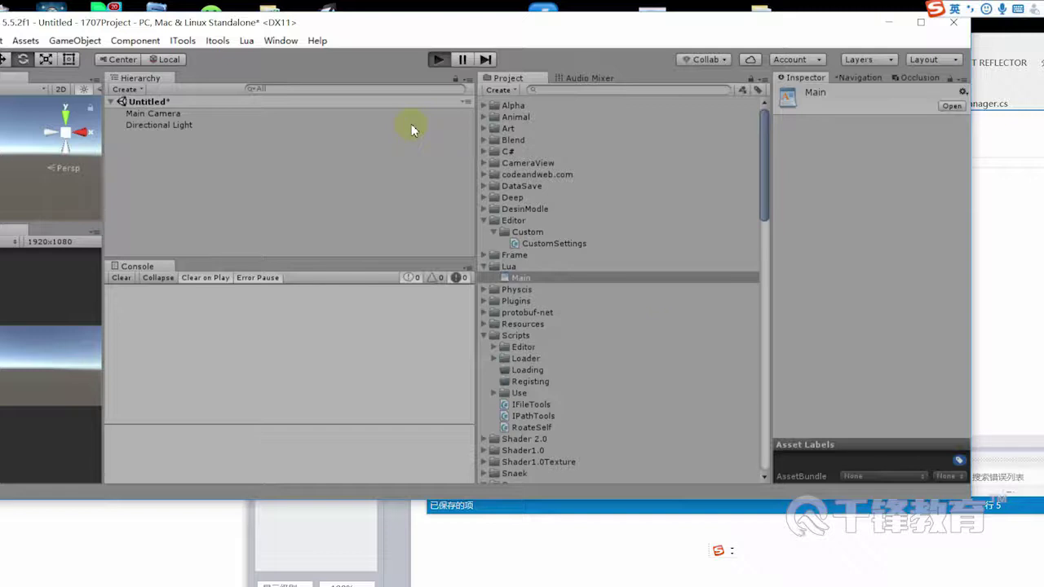
key(ctrl+p)
click(287, 410)
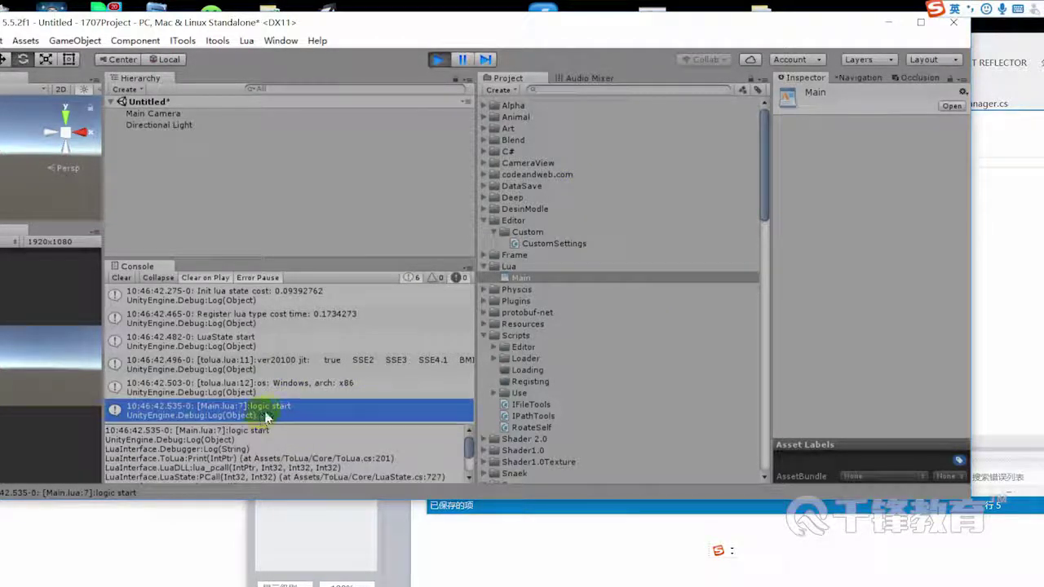
click(1002, 256)
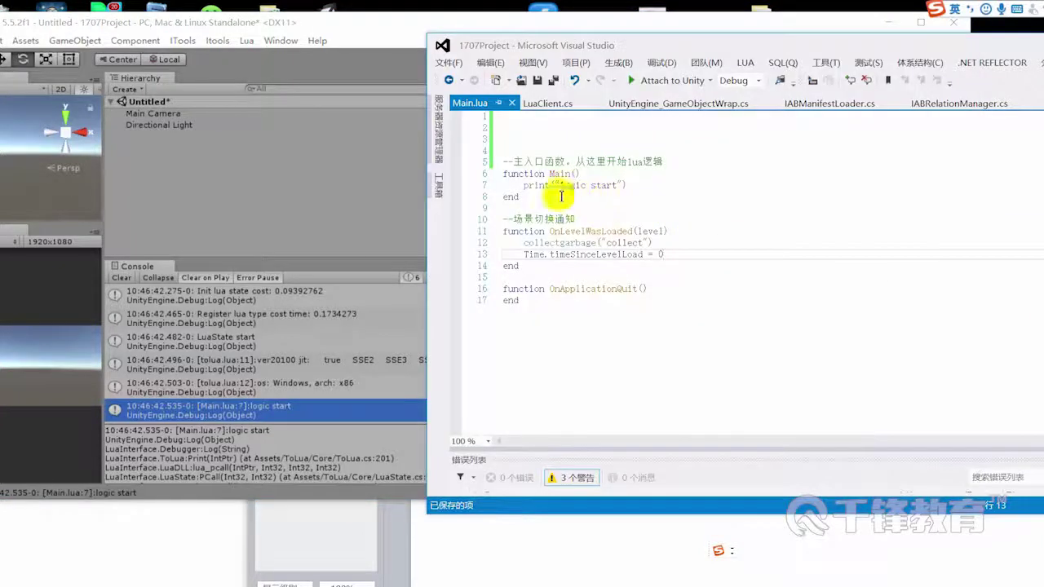
Change the line 7 print message to 'logic start 1111111' and save Main.lua
drag(553, 186, 627, 186)
text("logic start  11)
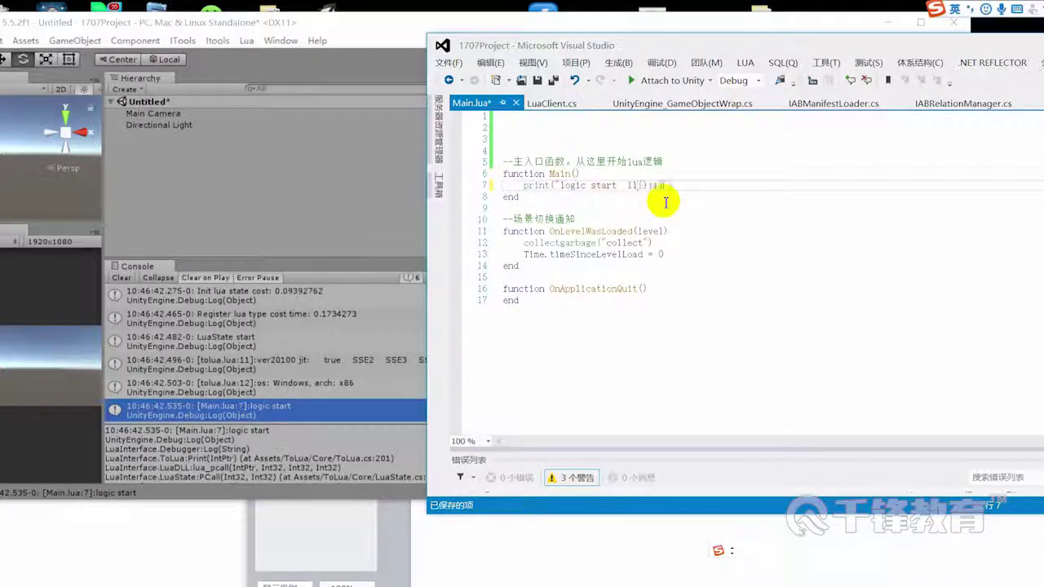
text(111)
click(738, 207)
click(536, 79)
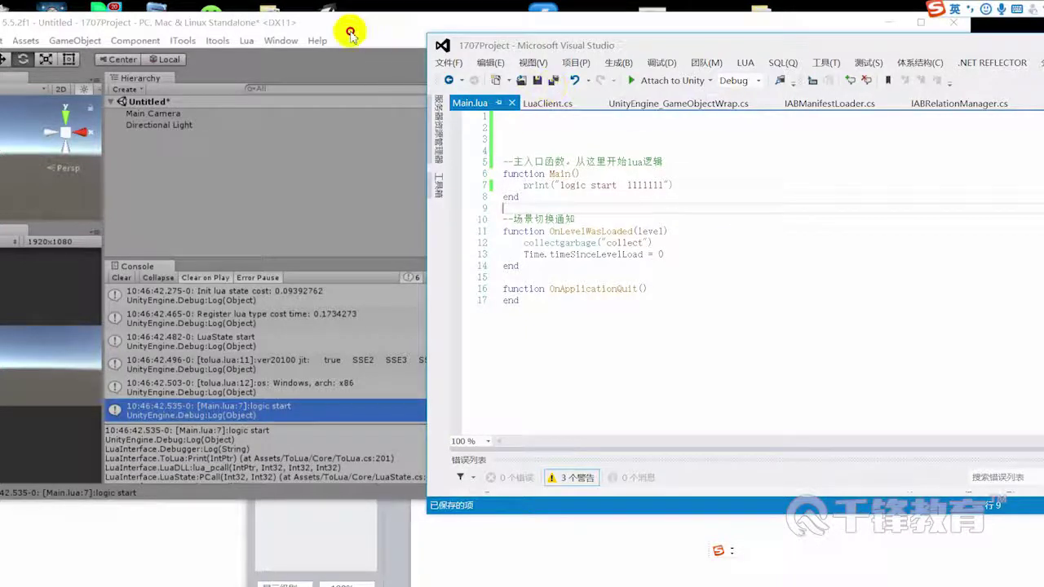
Clear Unity's Console and replay so it logs 'logic start 1111111'
click(349, 36)
click(437, 59)
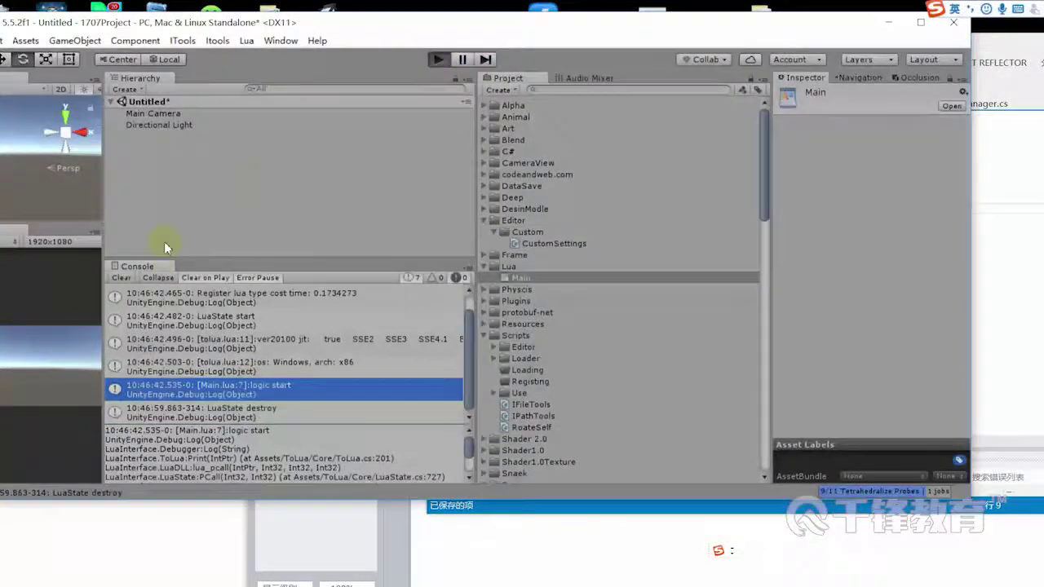
click(118, 278)
click(438, 60)
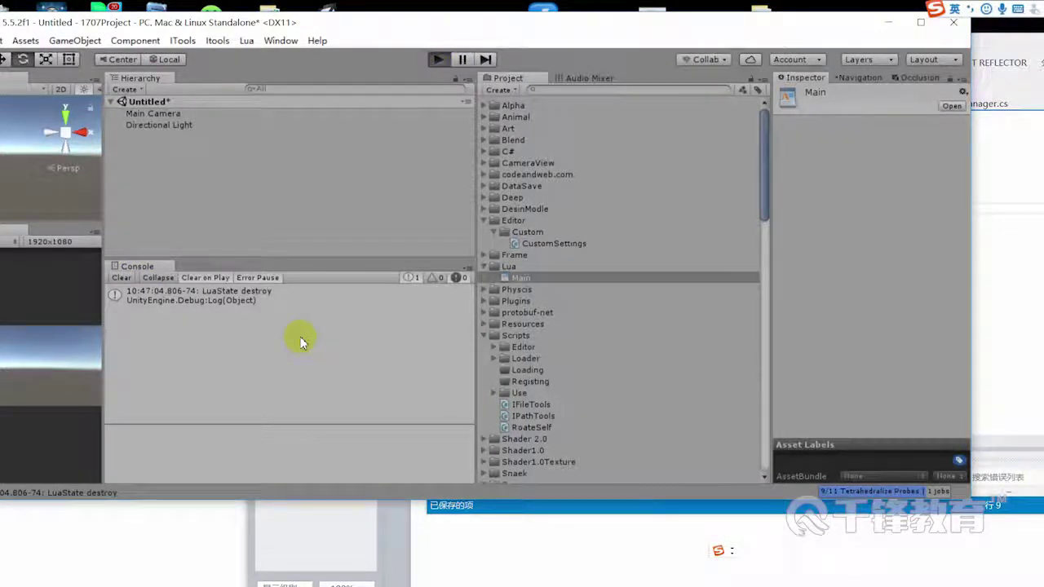
click(299, 411)
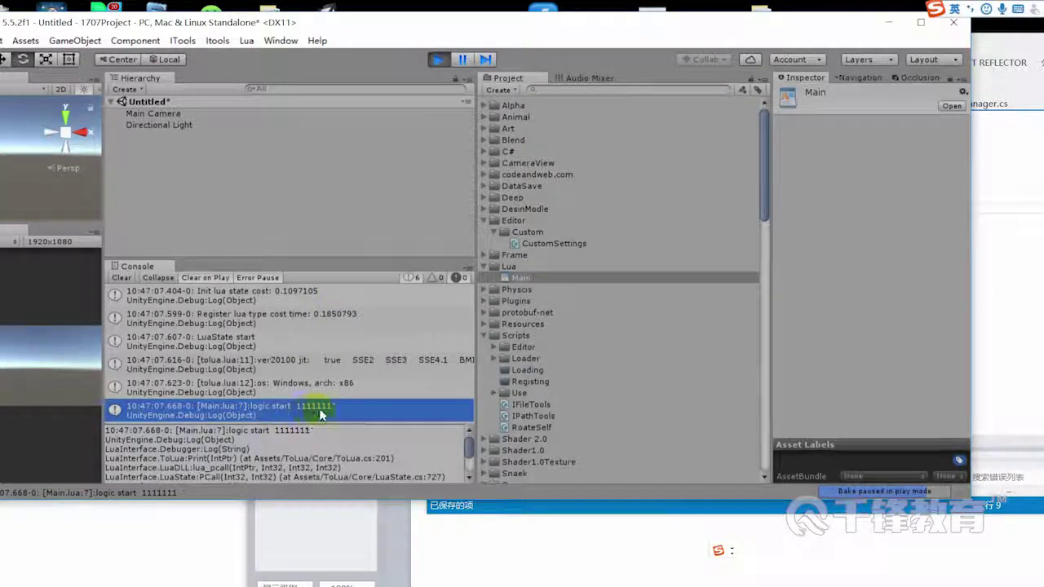
click(454, 60)
key(alt+Tab)
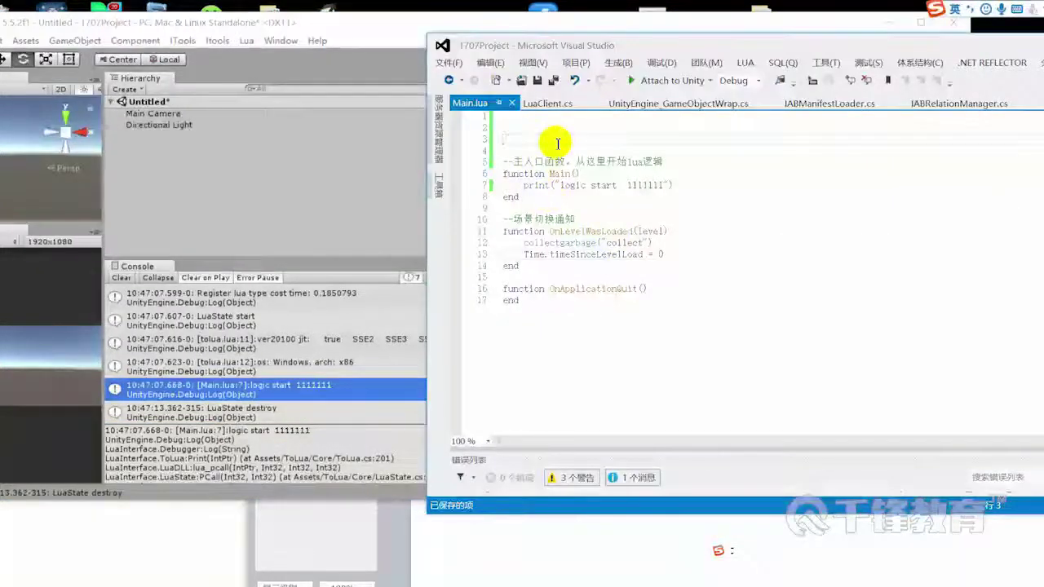
Add print(" main coming !!!") and error("main come") lines at the top of Main.lua and save
key(Return)
key(Return)
key(Return)
text(print (" main  coming !!!"))
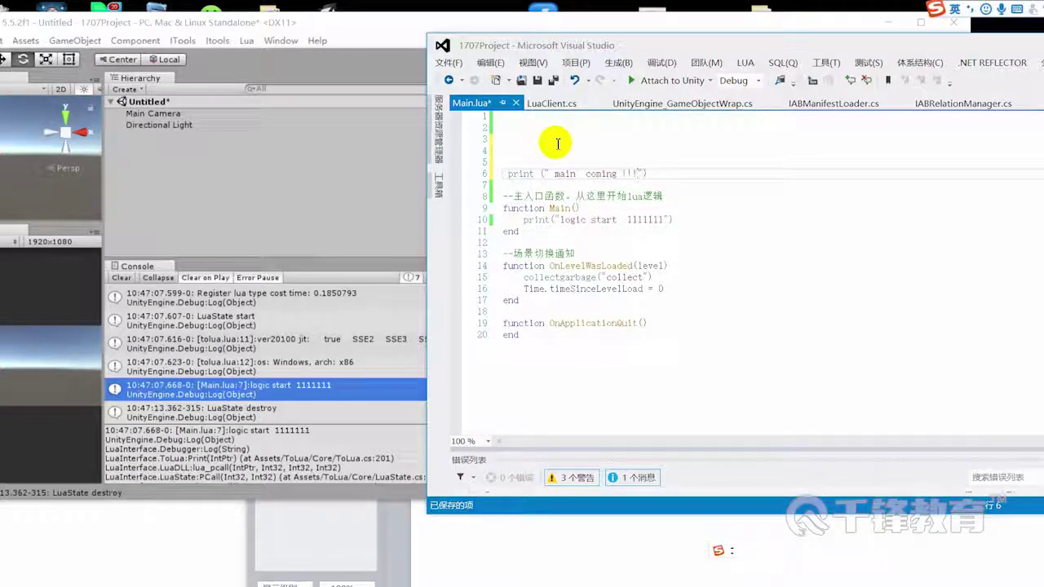
key(Return)
key(Return)
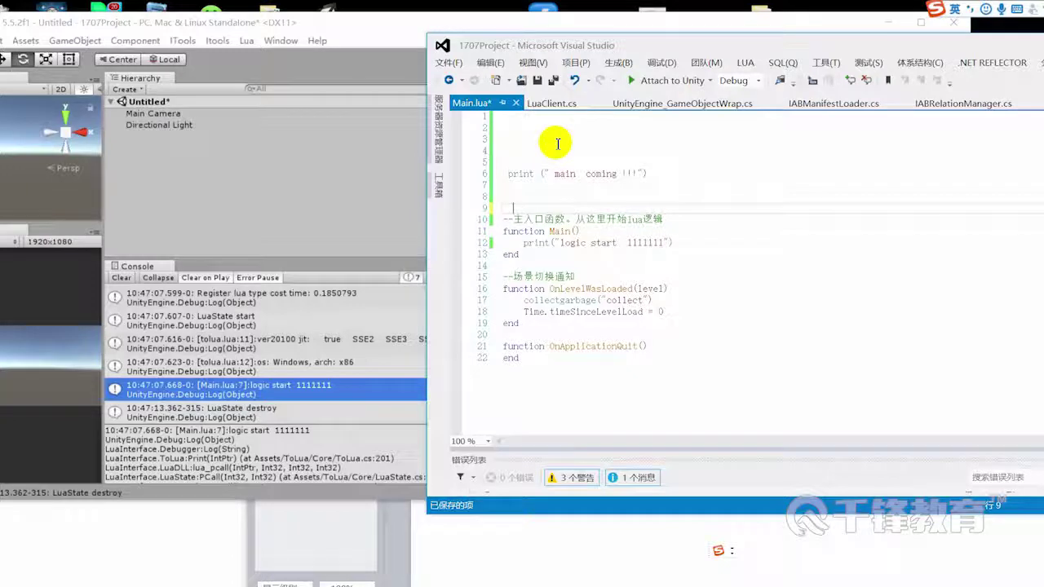
text(erro)
text(r())
text("main  co"))
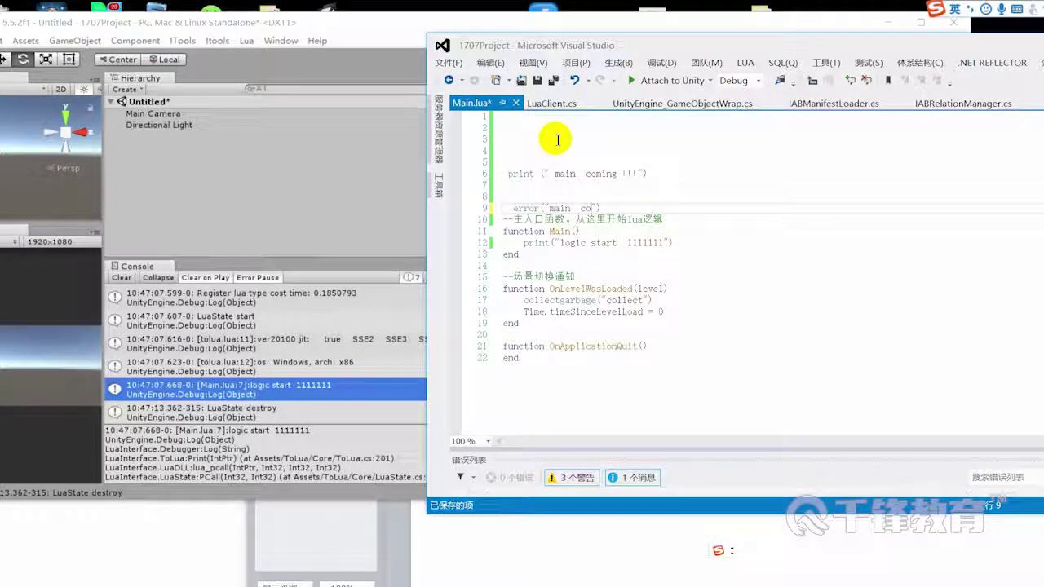
key(ctrl+s)
key(Down)
key(Down)
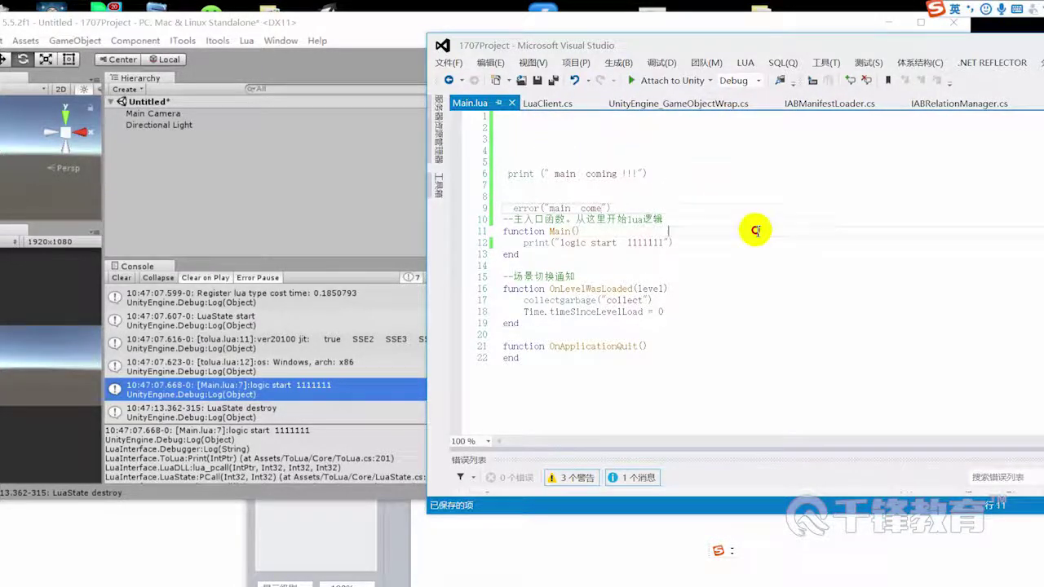
click(318, 33)
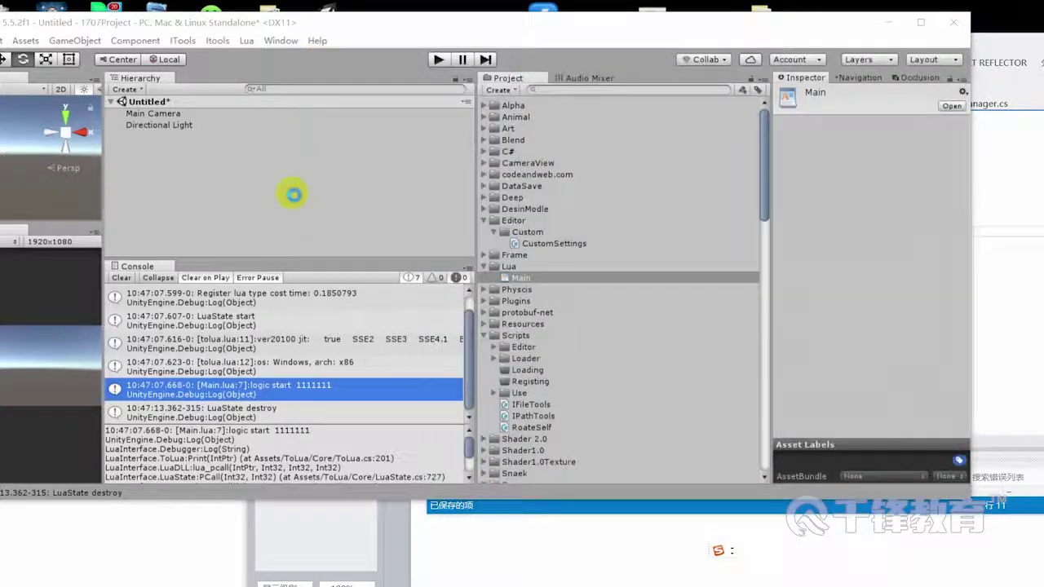
Clear the Console and play, checking the 'main coming !!!' log and the 'main come' LuaException
click(117, 290)
click(120, 278)
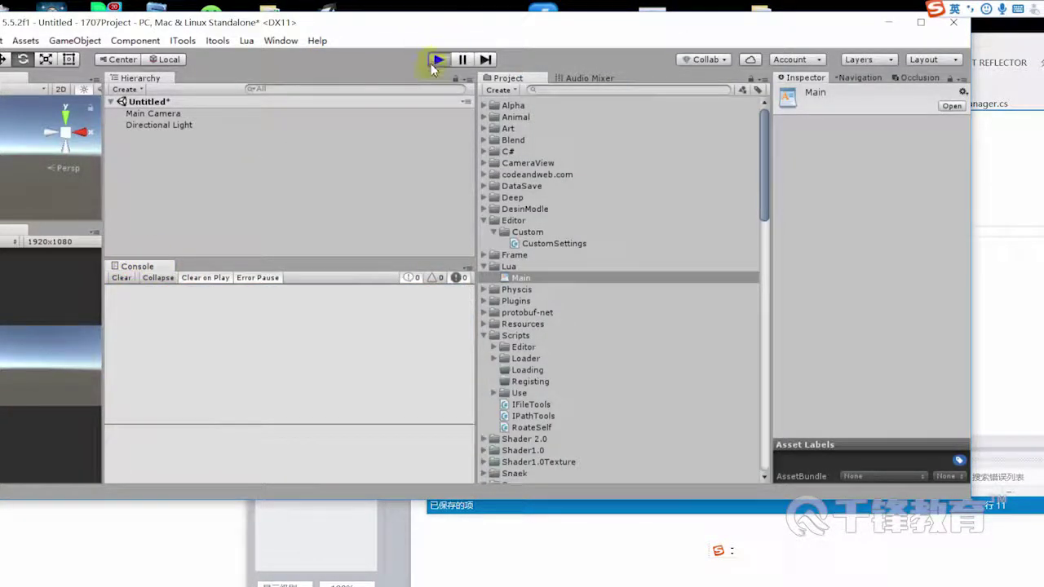
click(432, 65)
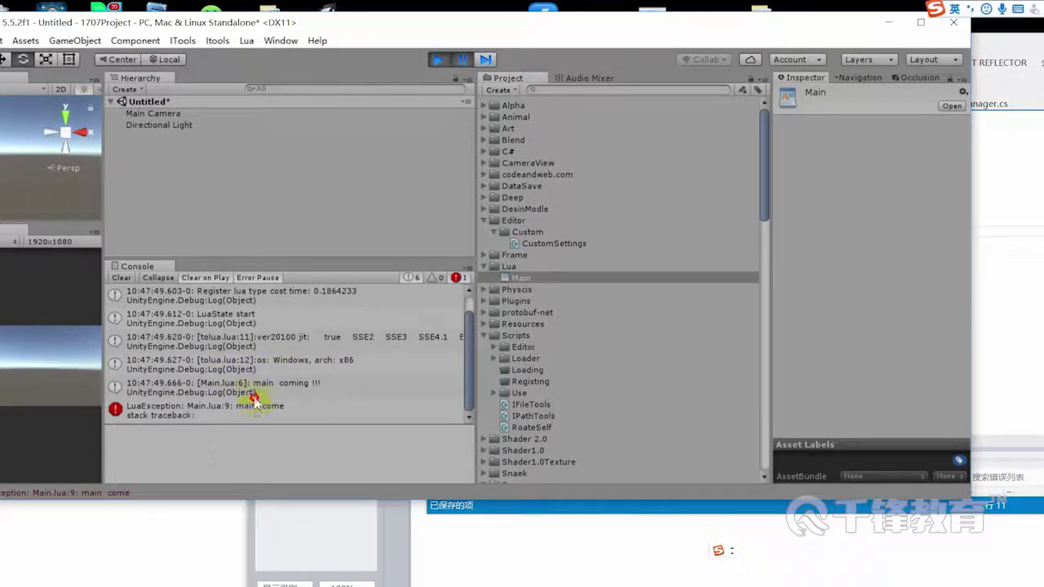
click(254, 396)
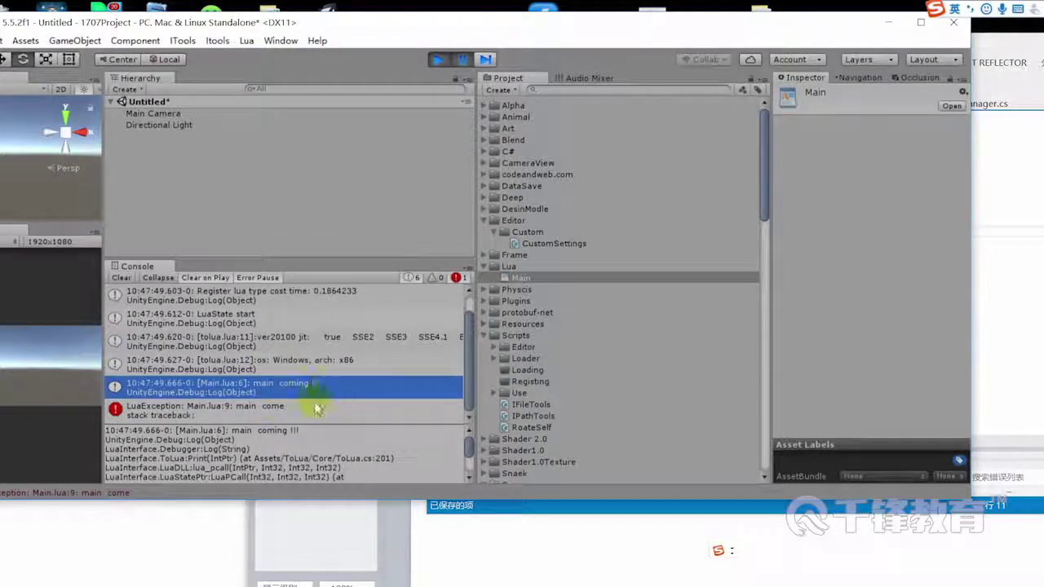
click(253, 408)
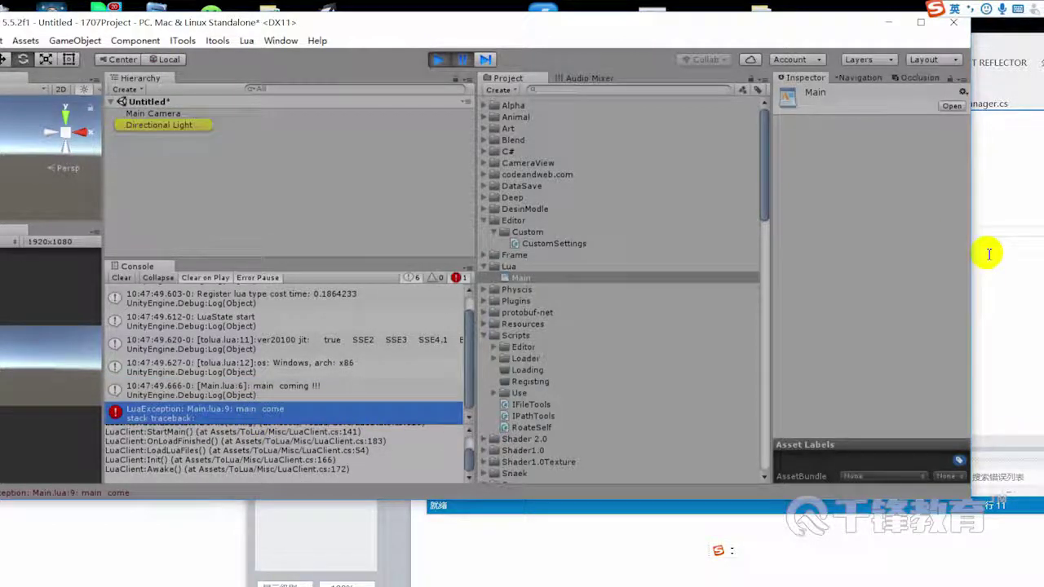
click(850, 256)
mouse_move(506, 198)
mouse_down()
mouse_move(603, 208)
mouse_move(461, 162)
mouse_up()
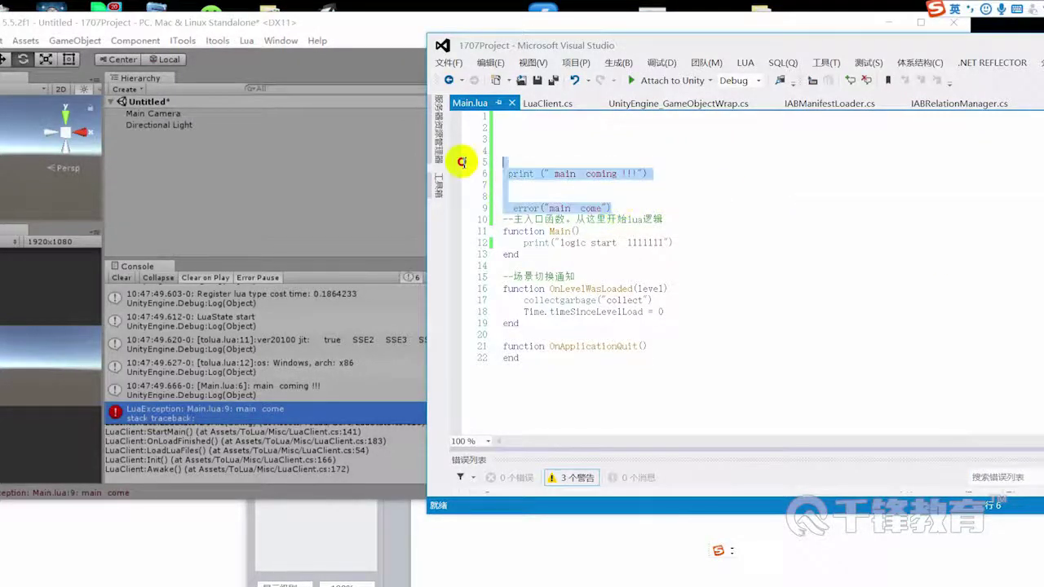
Delete the test print and error lines from Main.lua and save it
key(Delete)
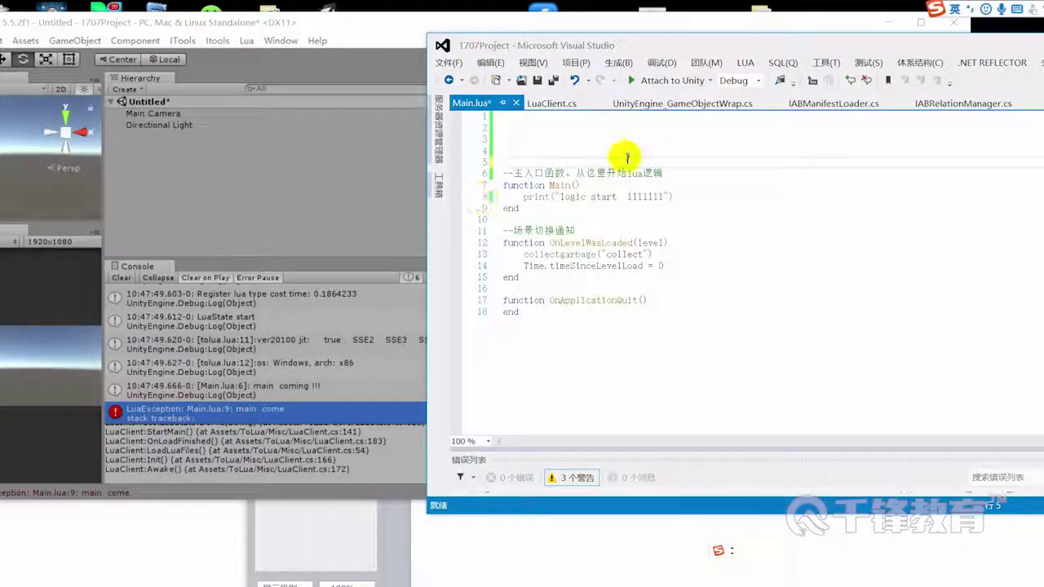
key(Return)
key(ctrl+s)
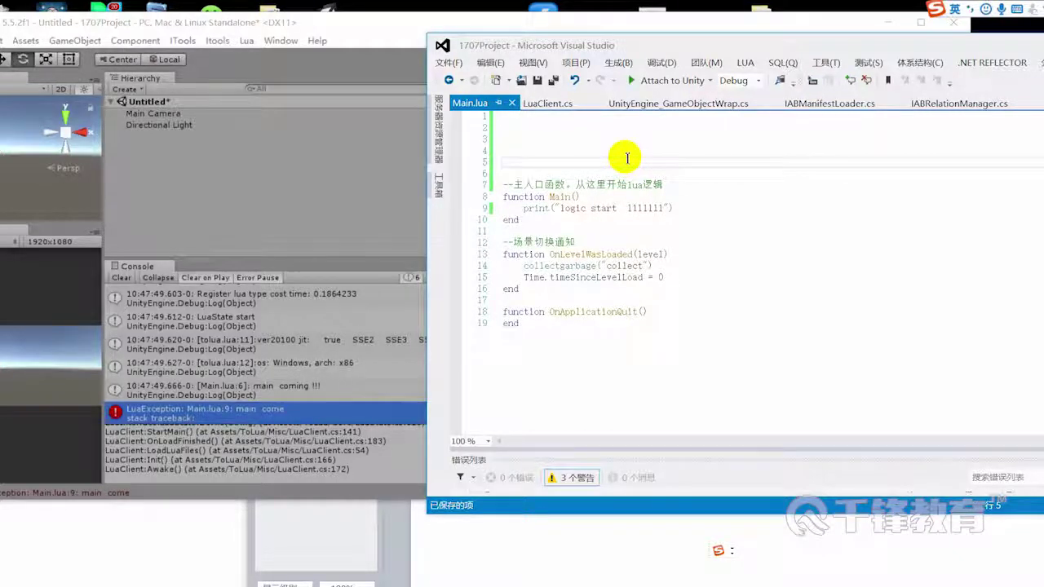
click(618, 143)
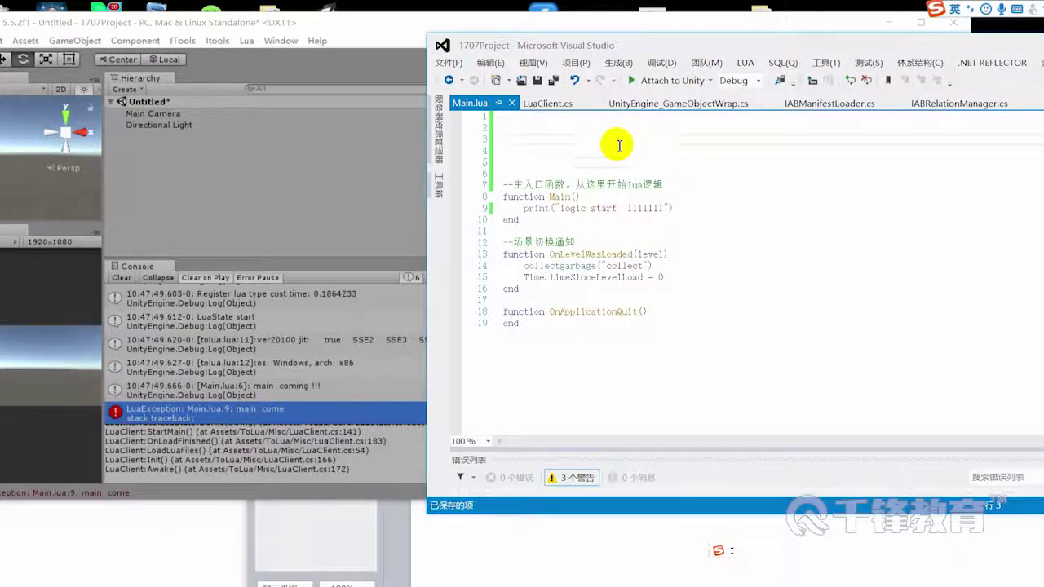
drag(489, 42, 515, 38)
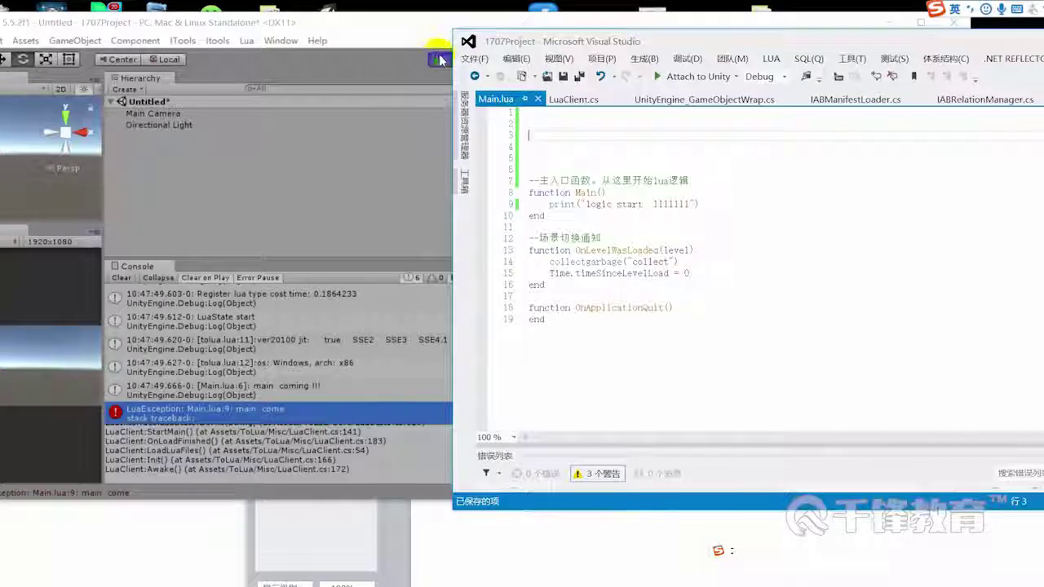
Clear the Unity Console and review lines 7–19 of Main.lua in Visual Studio
click(440, 60)
click(121, 277)
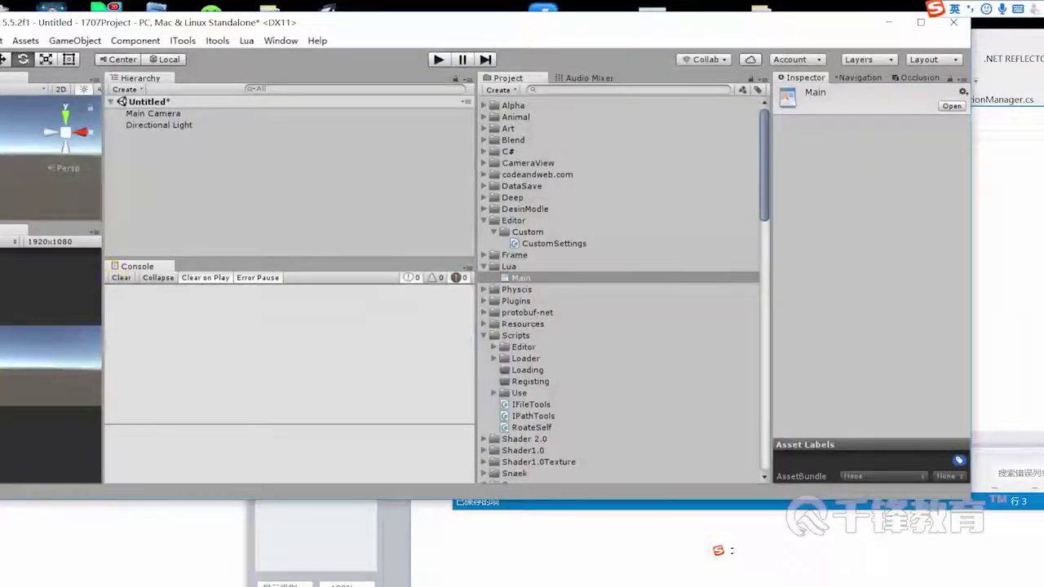
click(1026, 288)
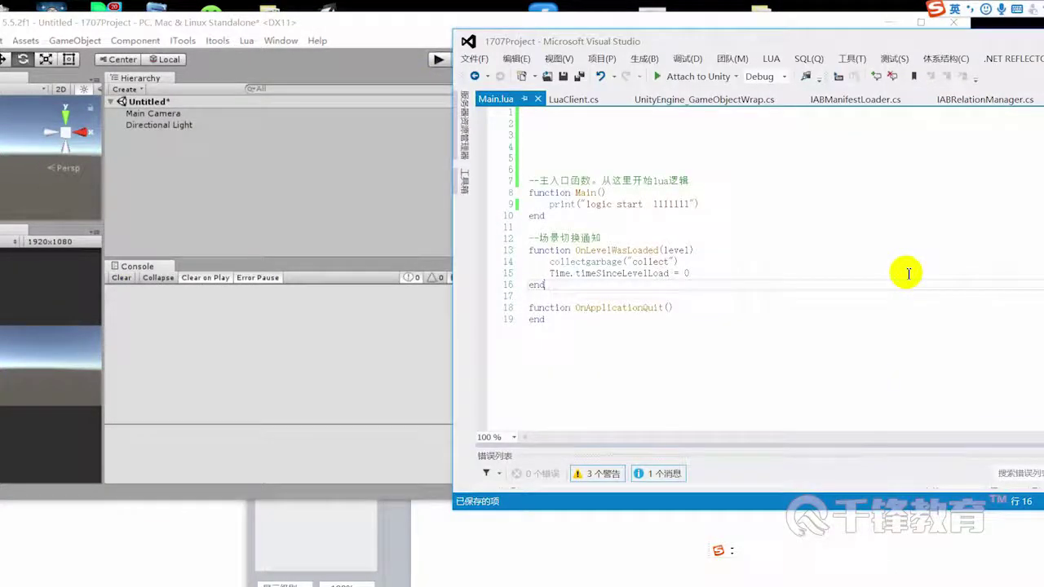
drag(652, 41, 481, 39)
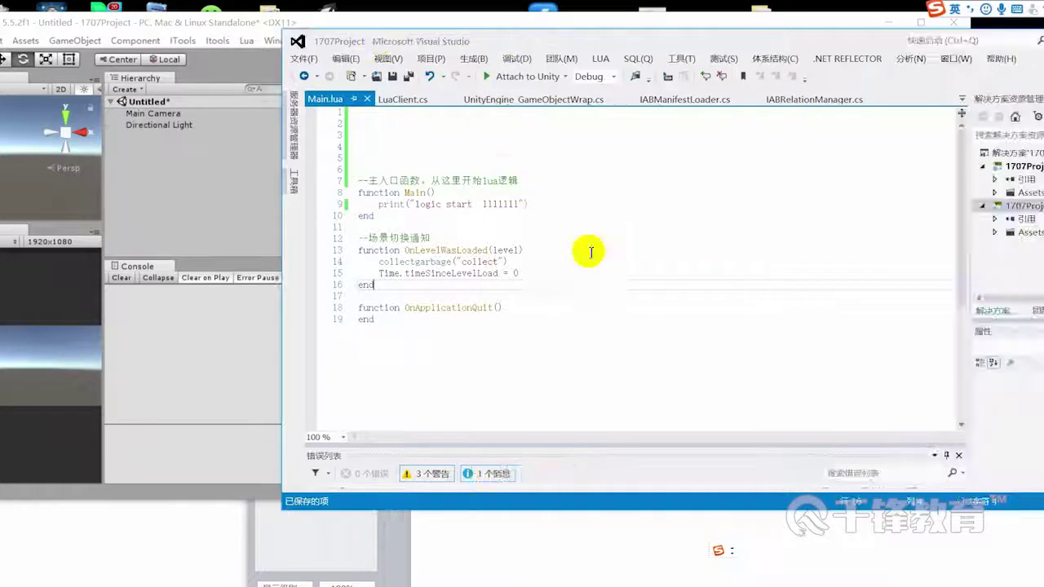
drag(625, 345, 358, 177)
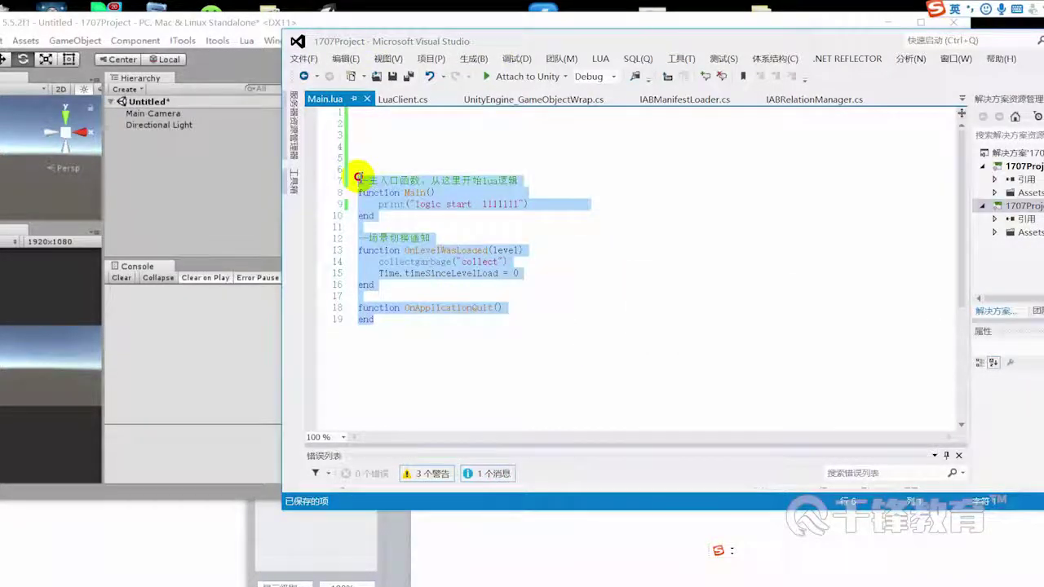
drag(500, 41, 469, 34)
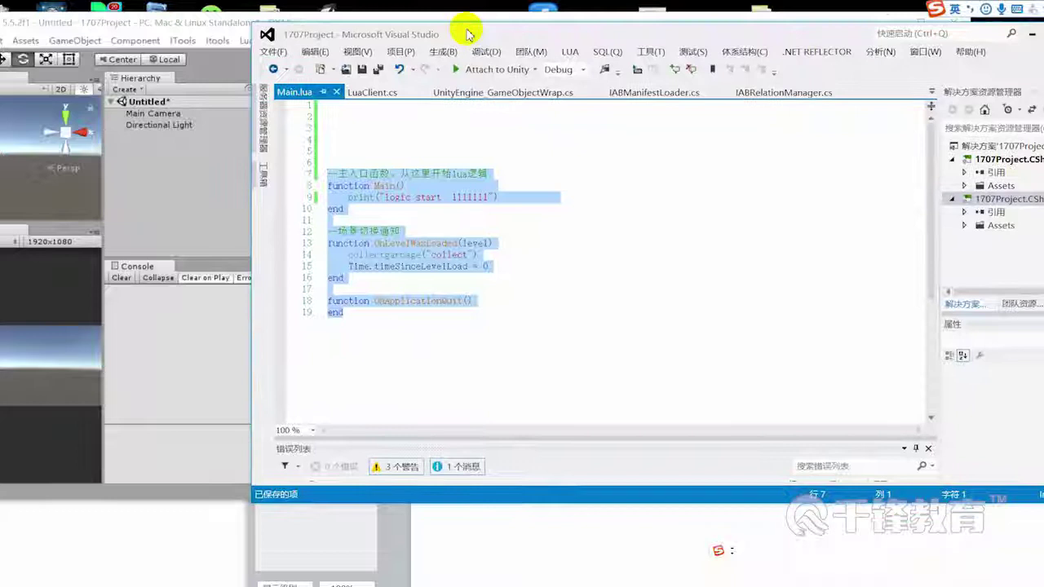
click(677, 289)
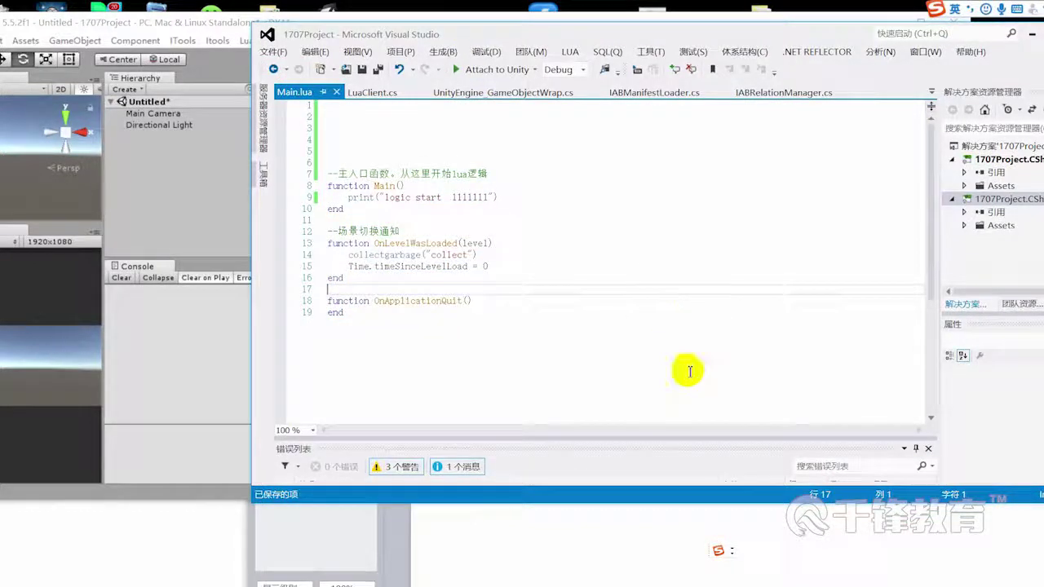
Type the numbered note '1，Lua 怎么调用 C# 的东西：' into LuaFrame.docx using the Sogou IME
click(864, 583)
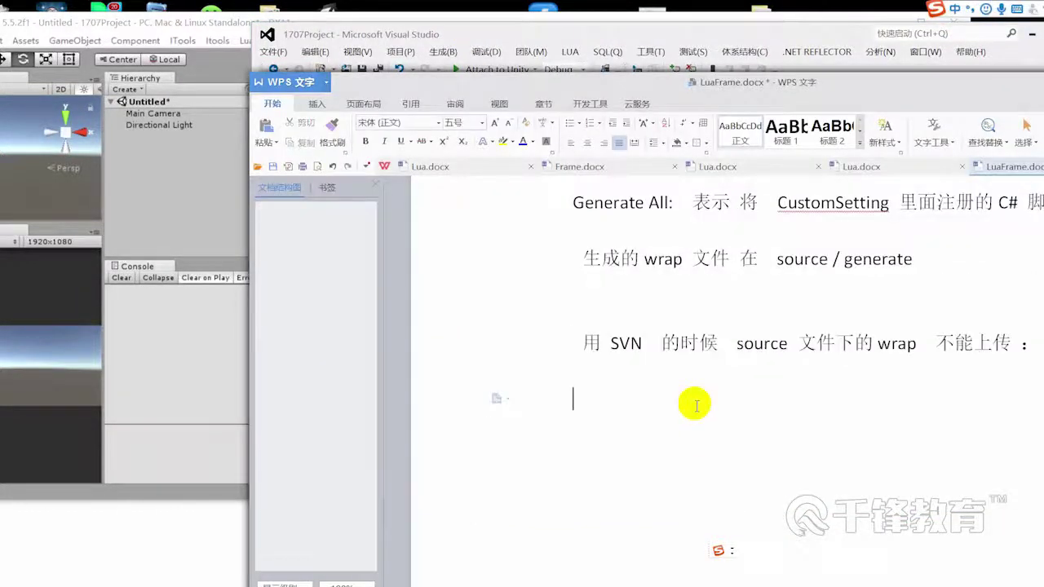
text(1， lu)
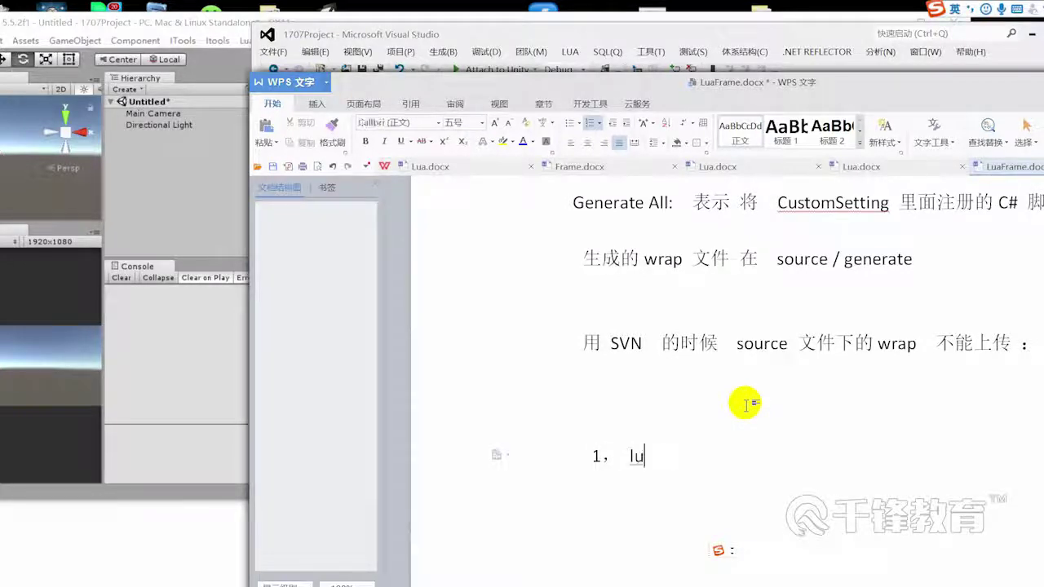
text(zenme)
key(space)
text(diaoyong)
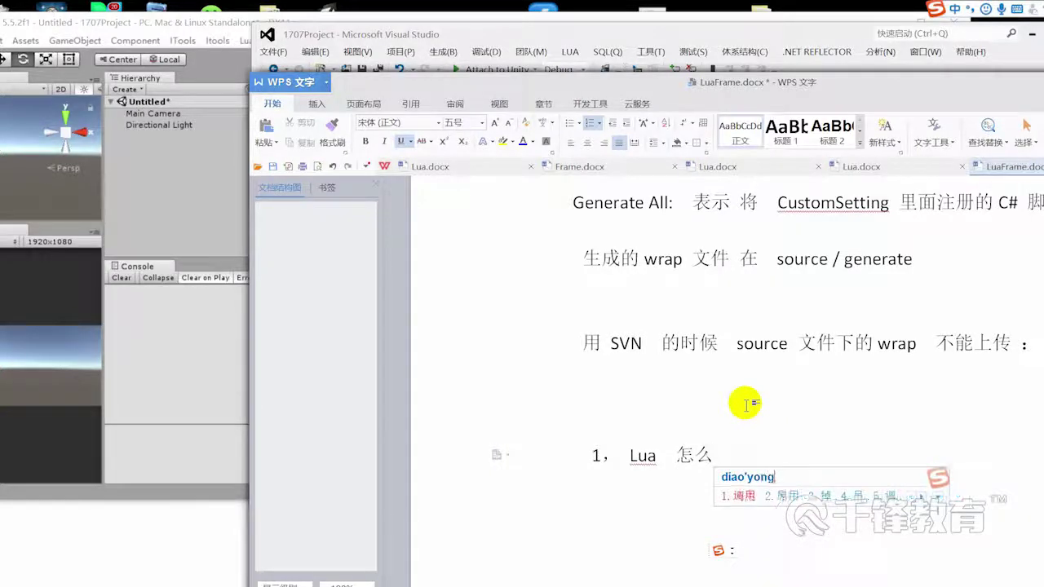
key(space)
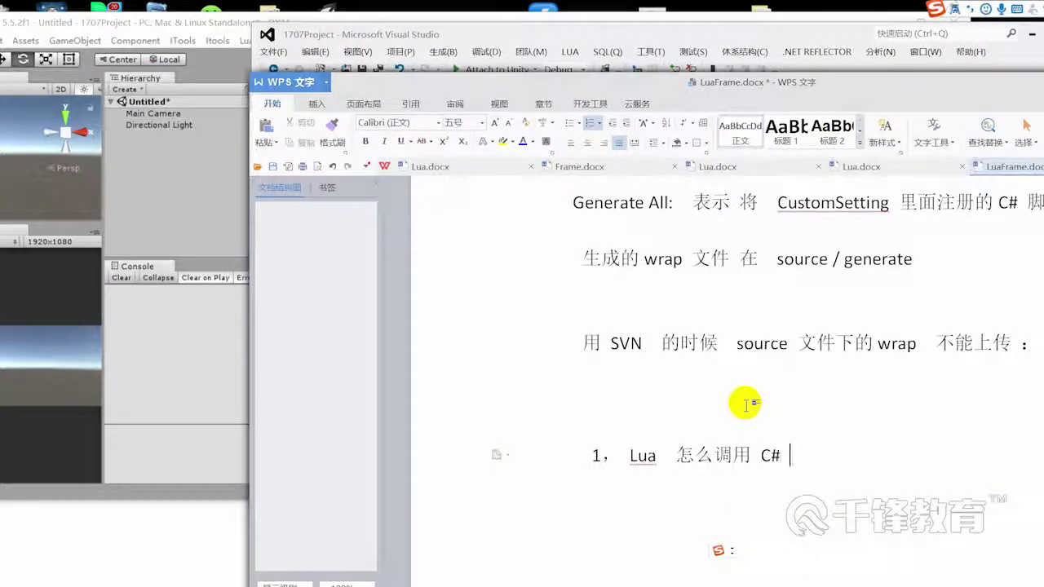
text(dongxi)
key(space)
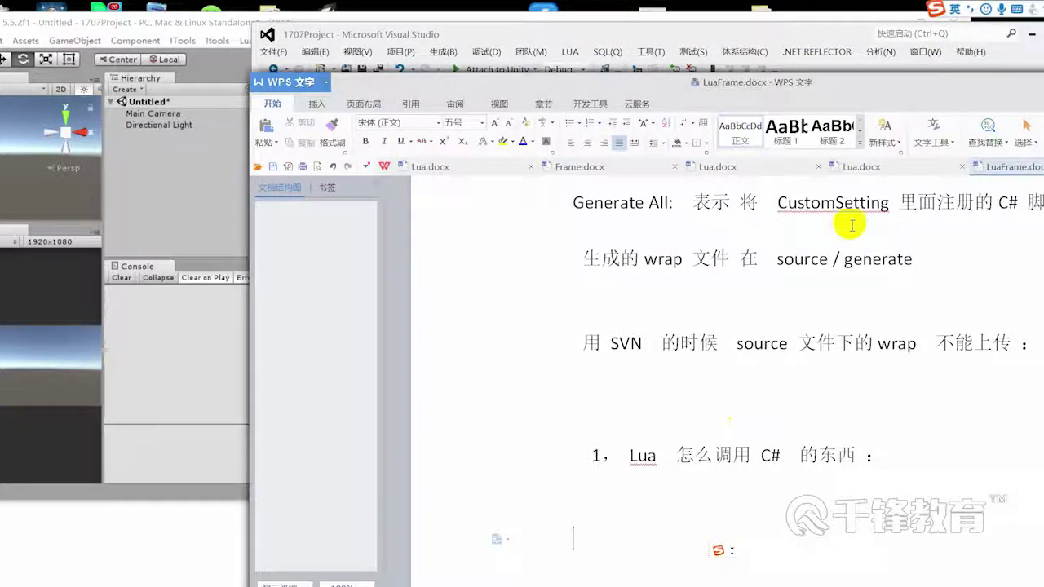
click(651, 33)
drag(650, 33, 746, 37)
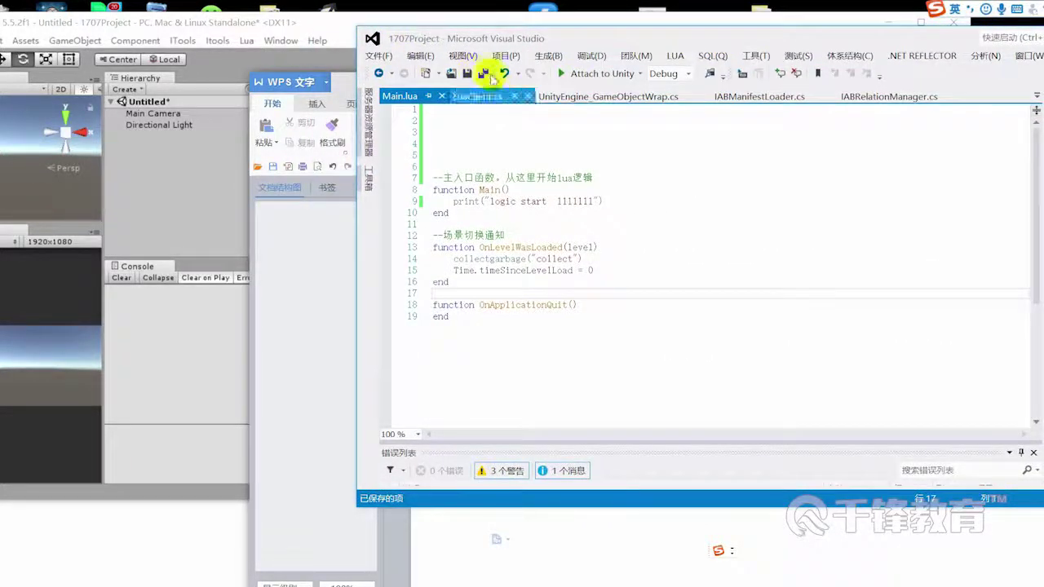
Select UnityEngine.GameObject on line 9 of UnityEngine_GameObjectWrap.cs
drag(559, 41, 593, 41)
click(635, 96)
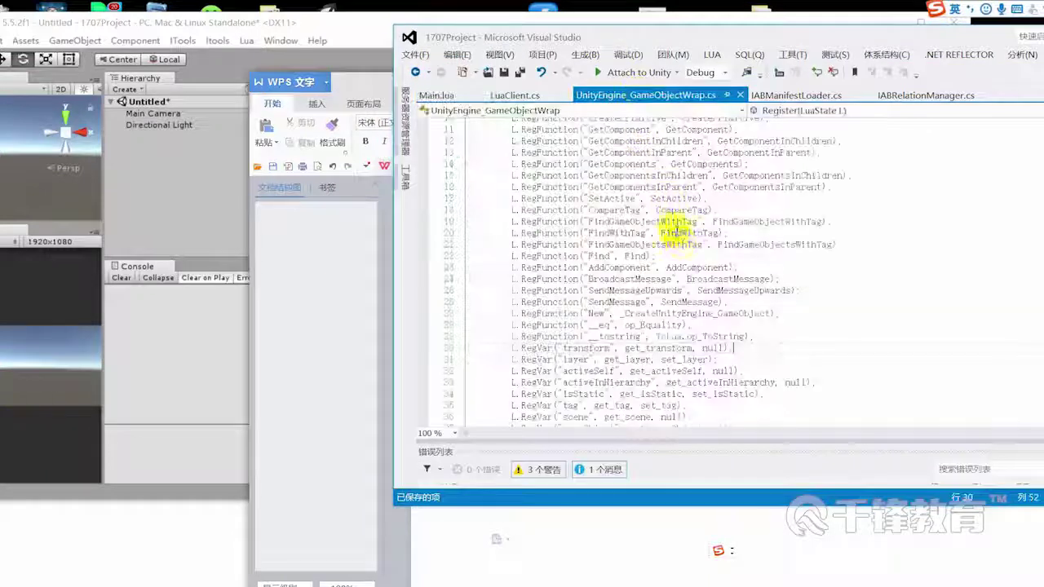
scroll(674, 227, up, 5)
double_click(619, 222)
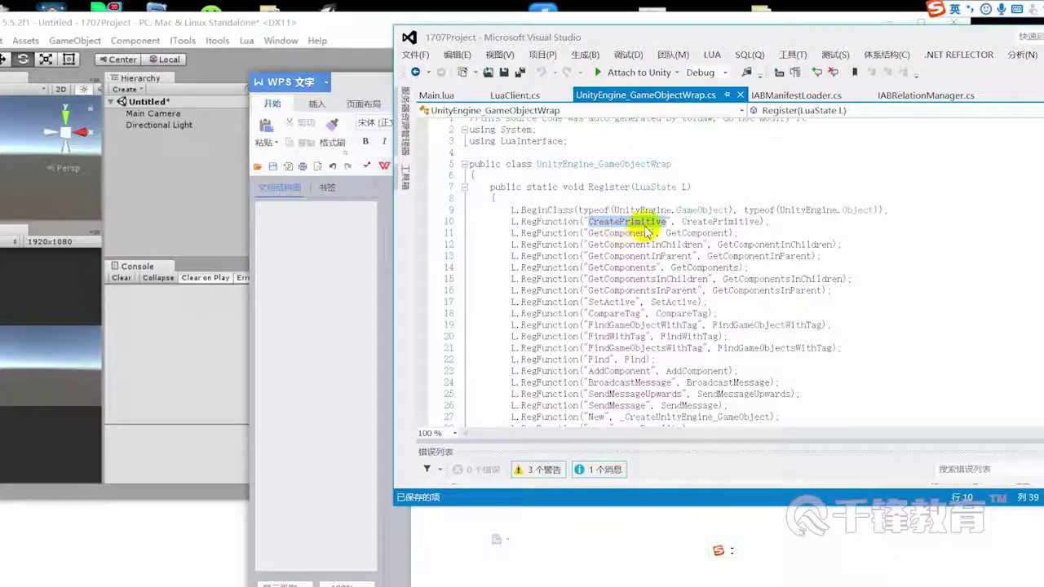
double_click(689, 209)
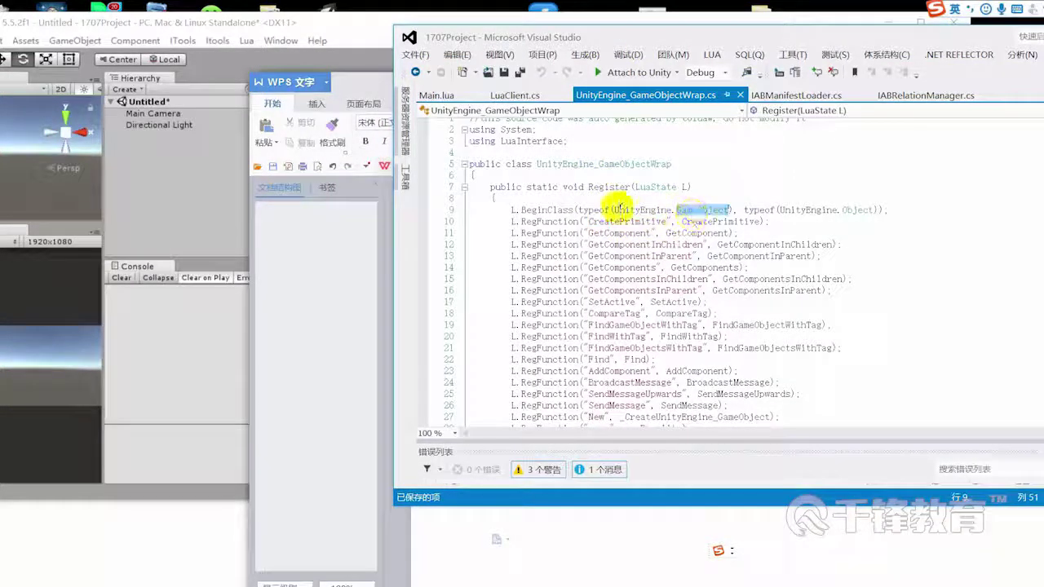
double_click(629, 210)
drag(632, 210, 732, 212)
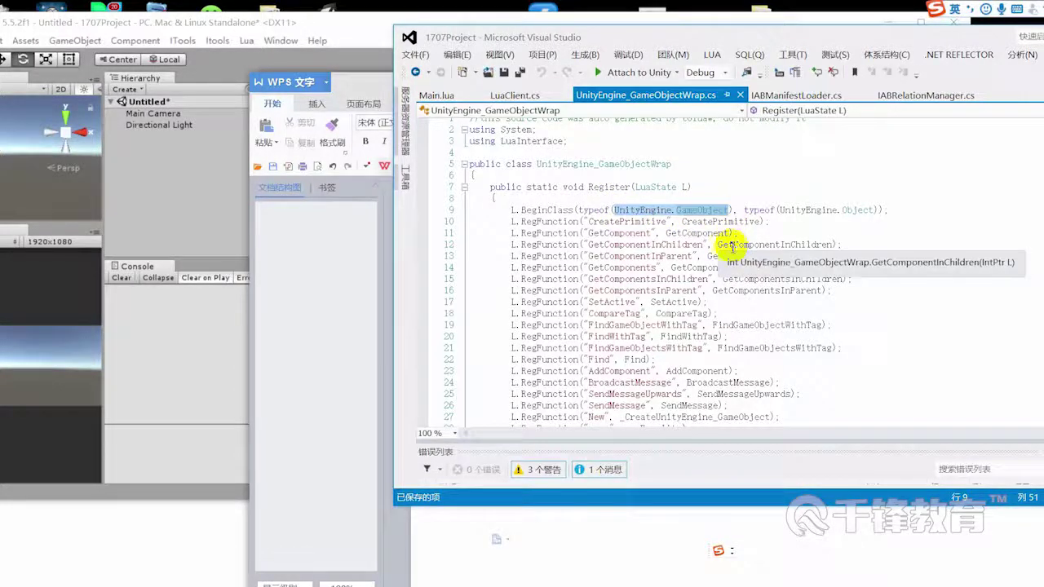
click(726, 255)
drag(614, 210, 732, 212)
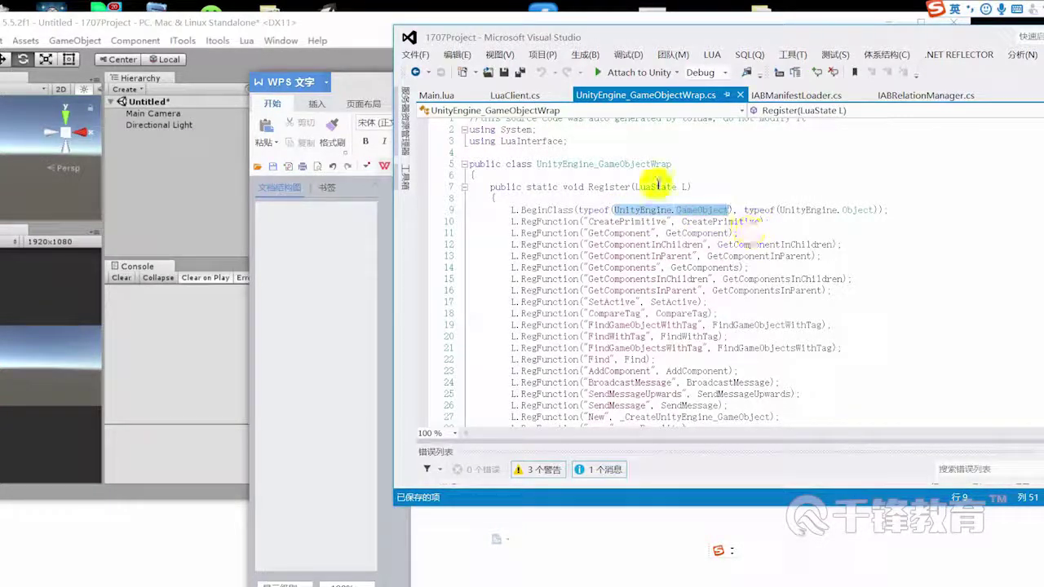
Add blank lines near the top of Main.lua for the UnityEngine.GameObject line
click(432, 96)
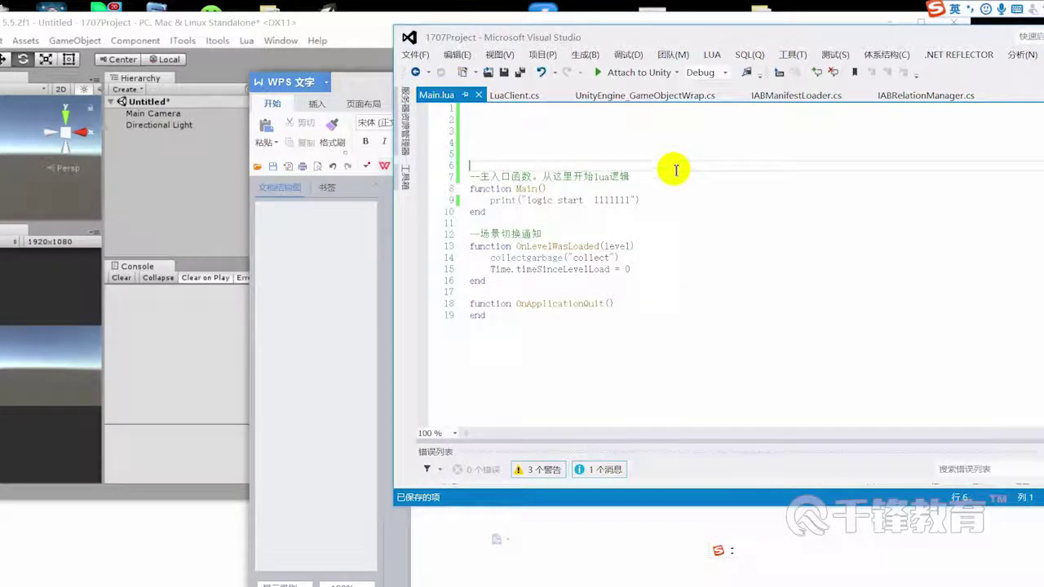
click(580, 135)
key(Return)
key(Return)
key(Return)
key(Return)
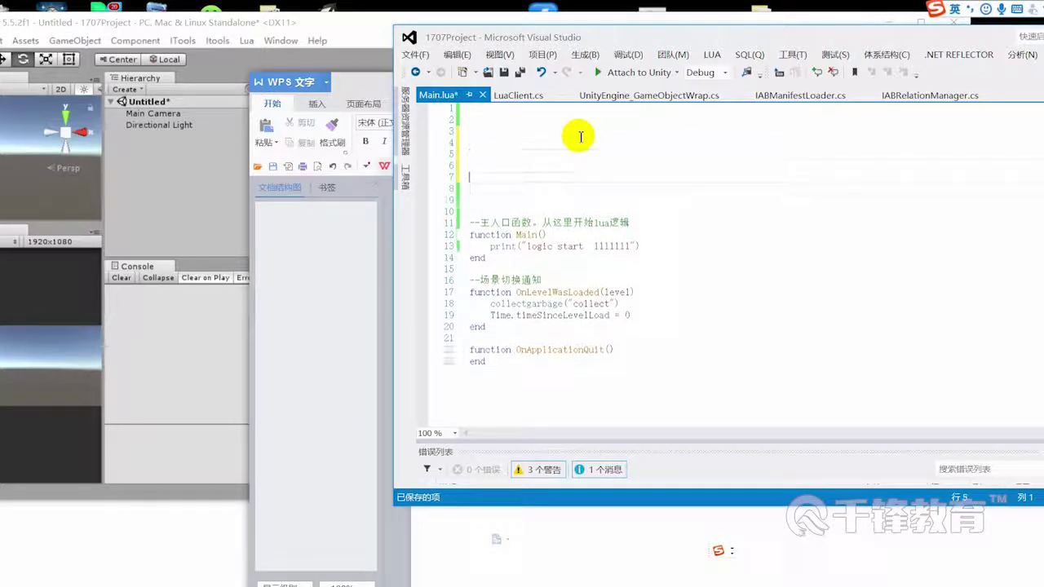
key(Return)
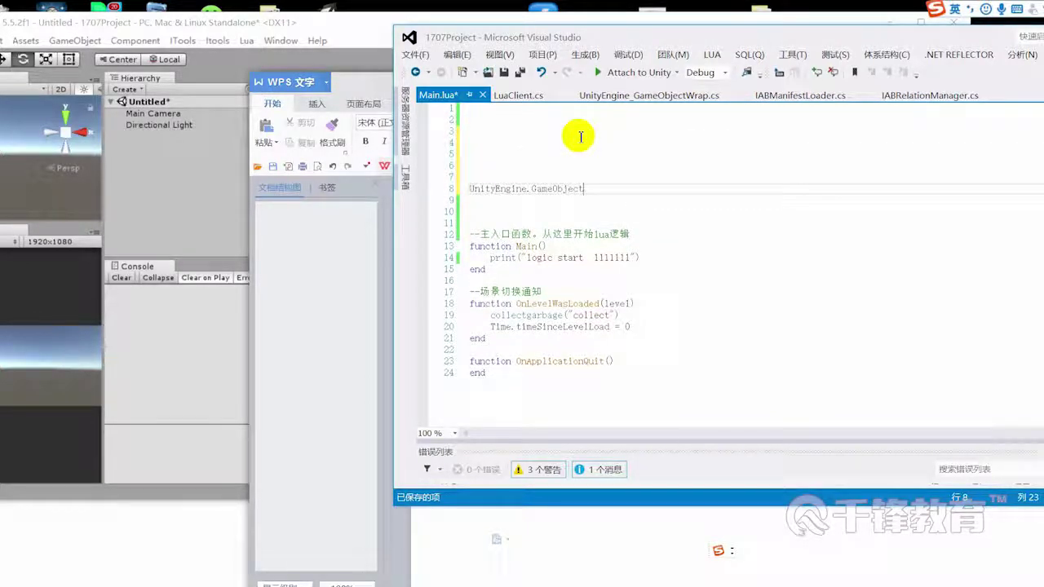
drag(601, 33, 623, 33)
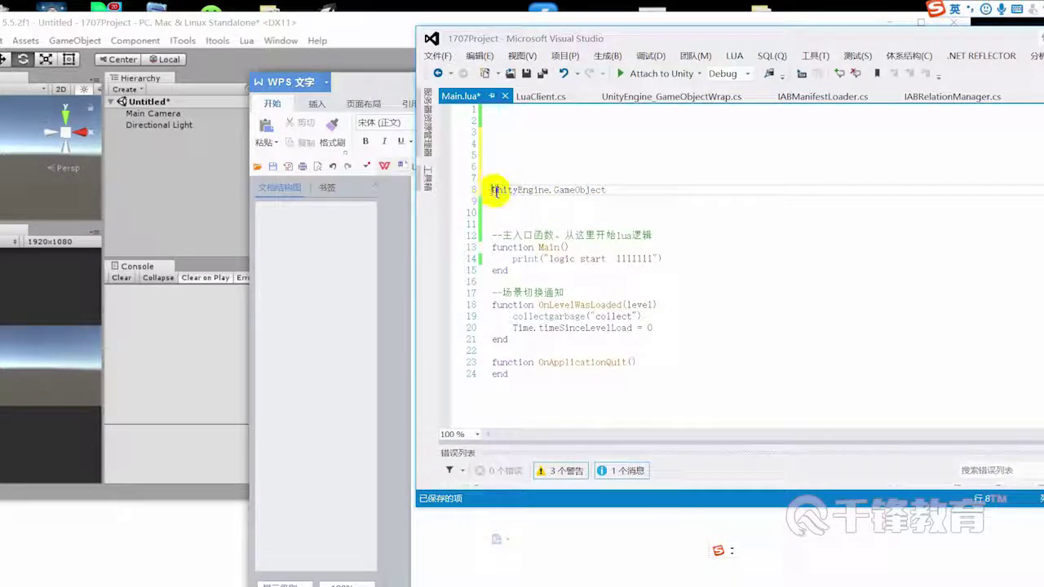
click(163, 128)
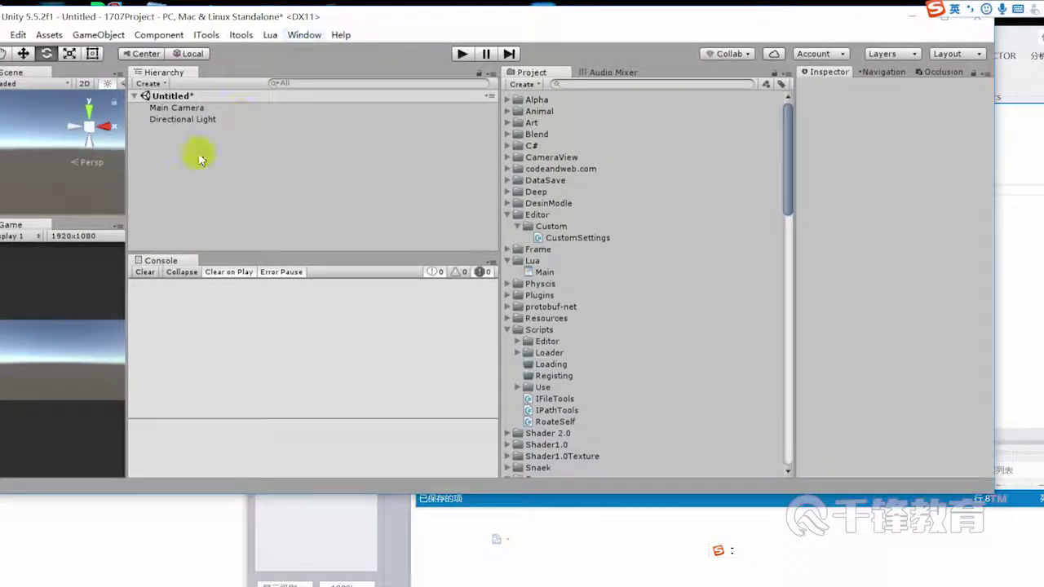
Create a Cube from the Hierarchy and reset its Transform to the origin
right_click(184, 149)
mouse_move(261, 279)
click(346, 282)
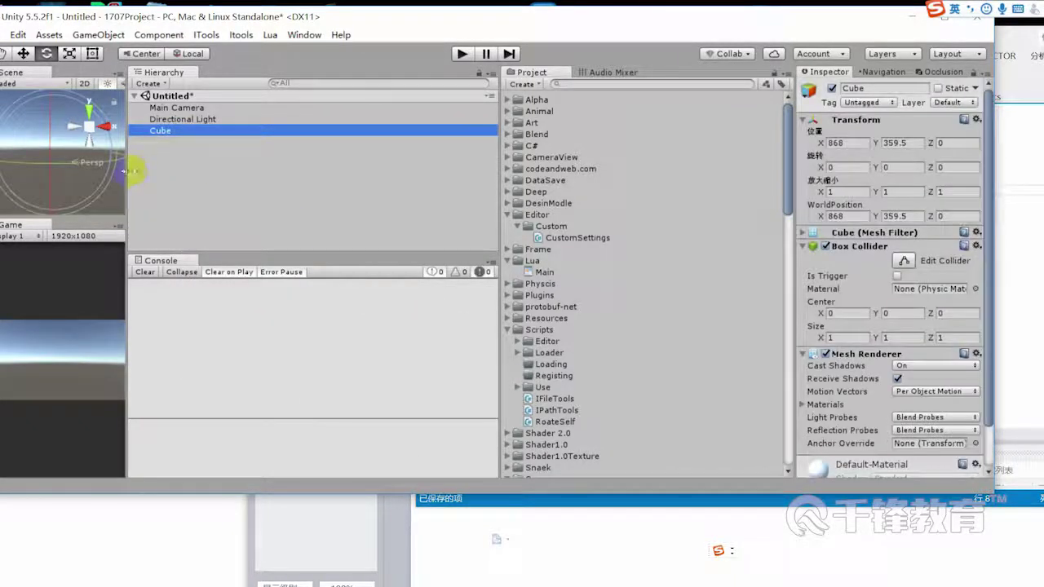
drag(127, 173, 389, 164)
click(398, 134)
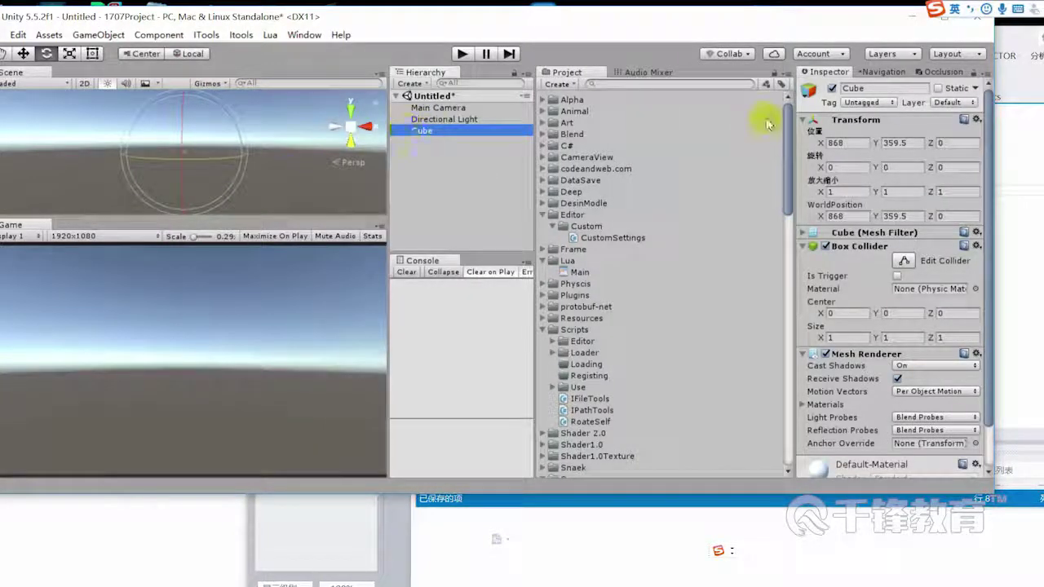
click(975, 119)
click(946, 130)
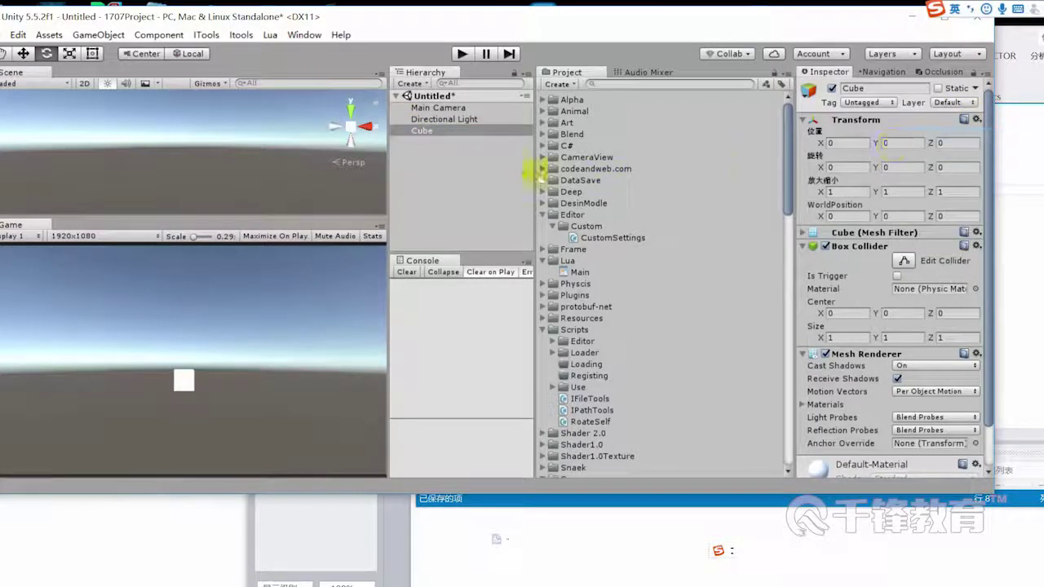
double_click(433, 133)
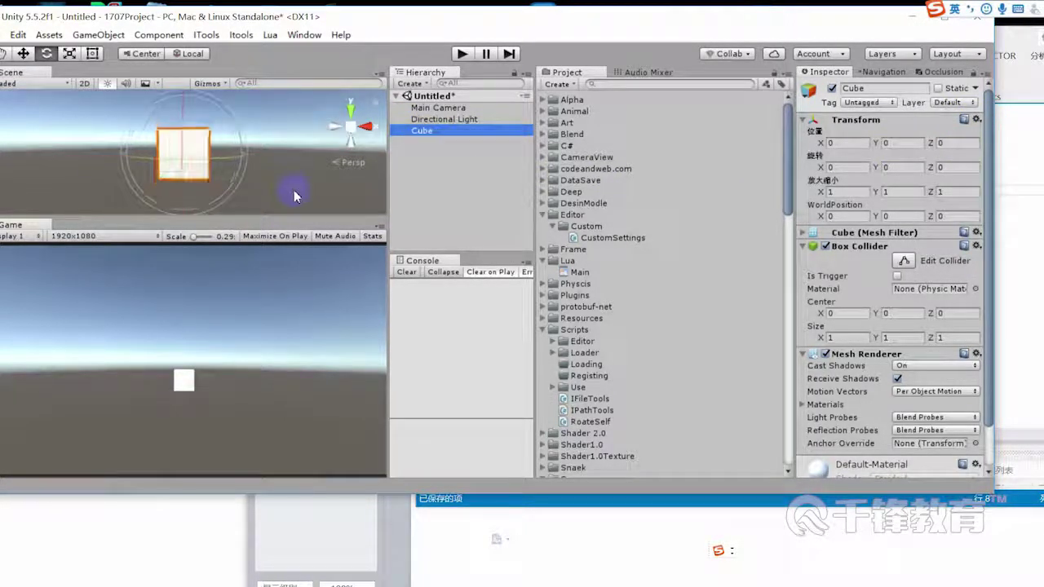
Set the Cube's tag to Player
drag(671, 5, 596, 13)
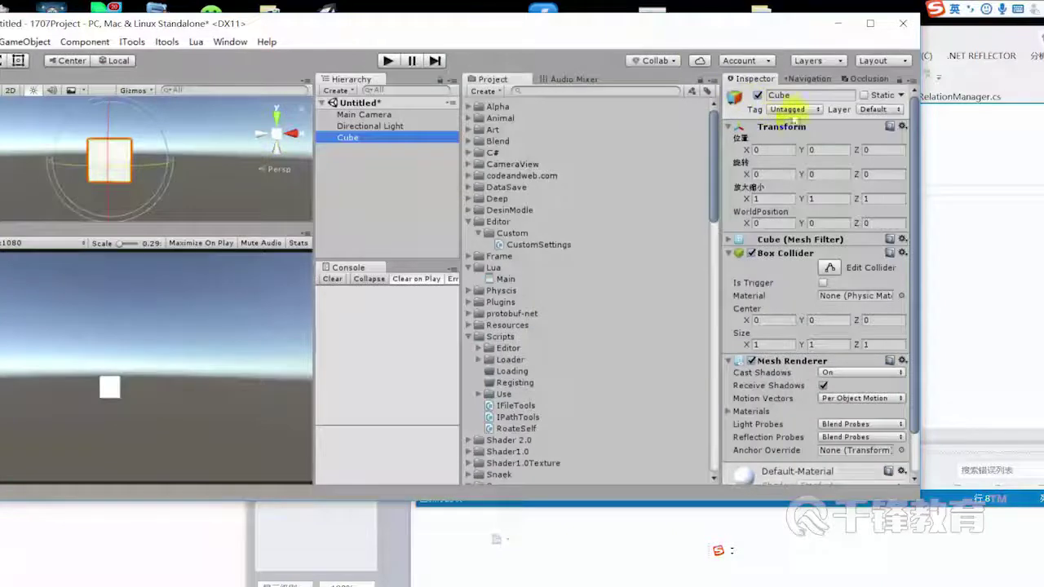
click(792, 111)
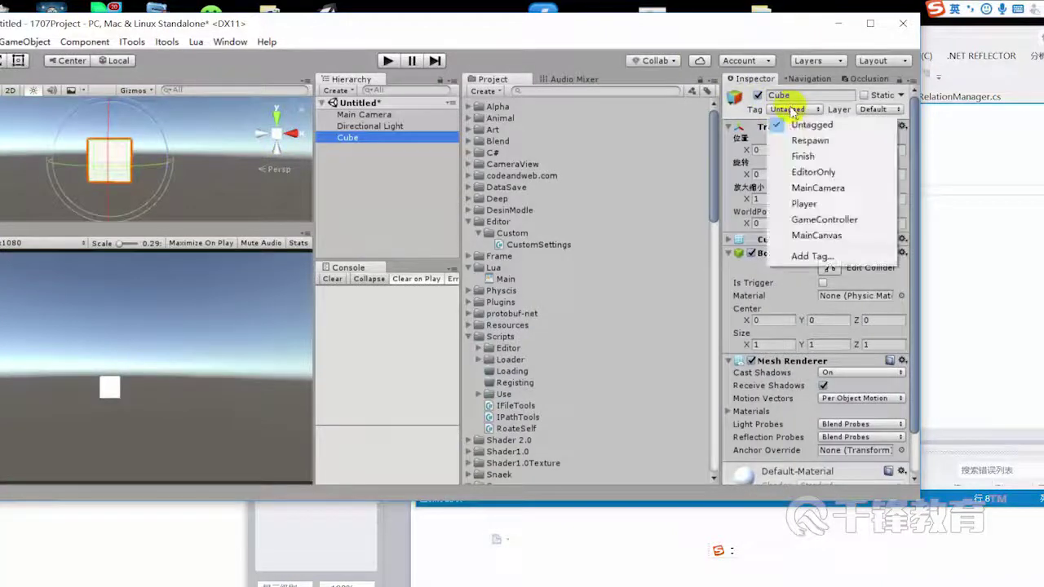
click(830, 207)
click(349, 138)
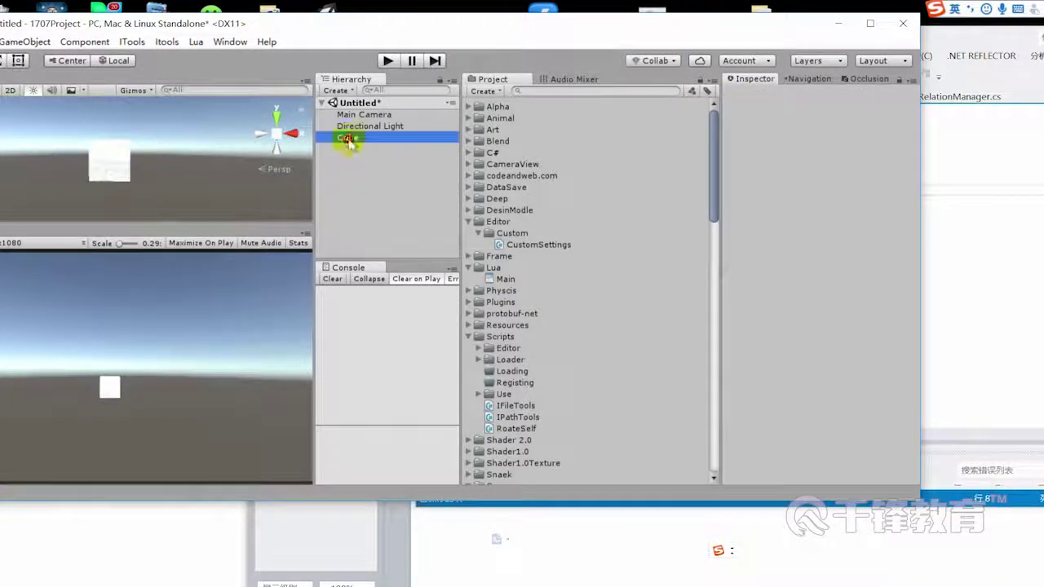
click(970, 190)
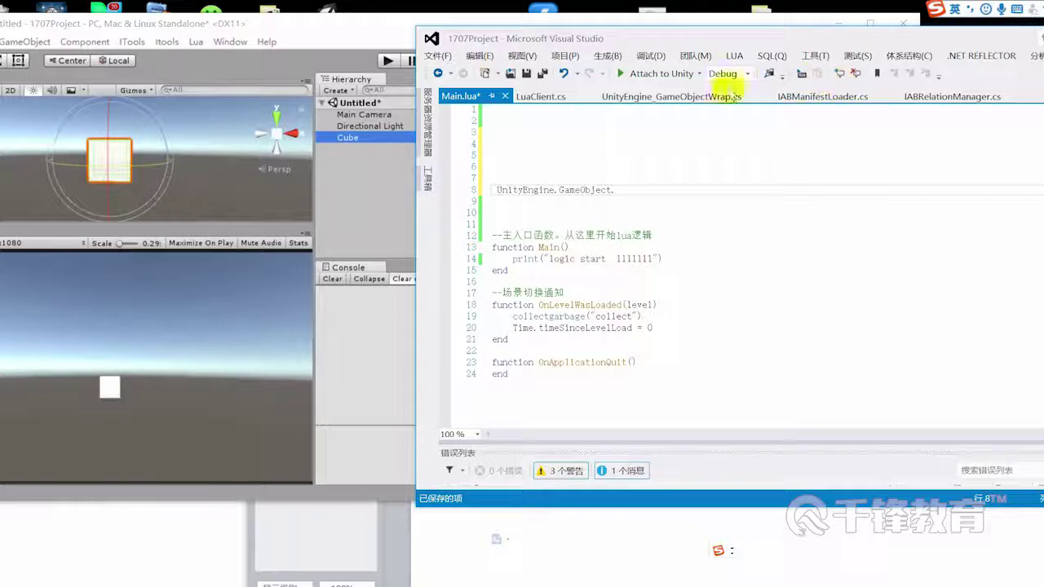
Look up FindGameObjectWithTag in UnityEngine_GameObjectWrap.cs, then go back to Main.lua to extend line 8
click(671, 97)
drag(634, 211, 755, 209)
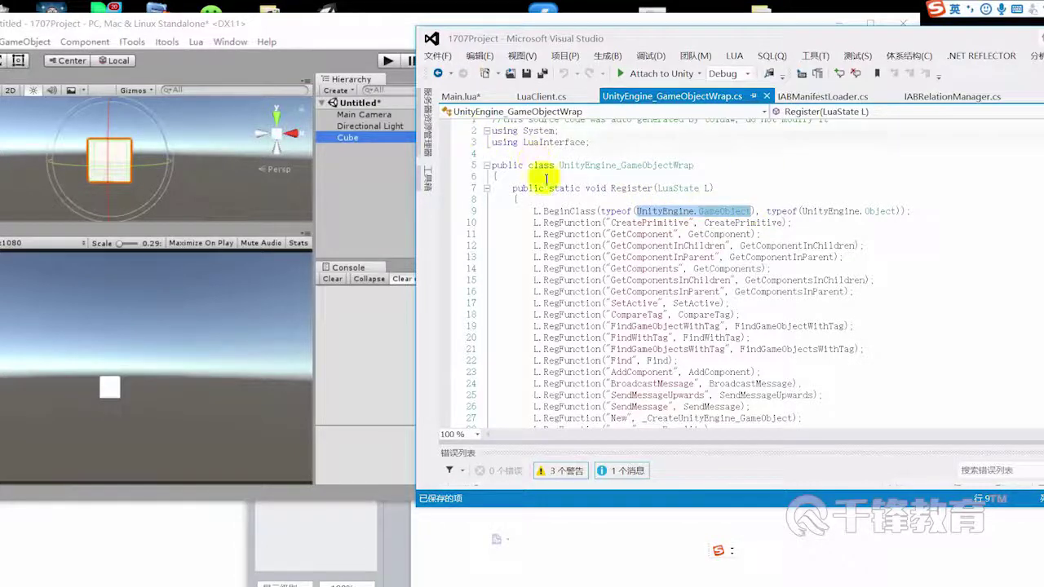
click(712, 259)
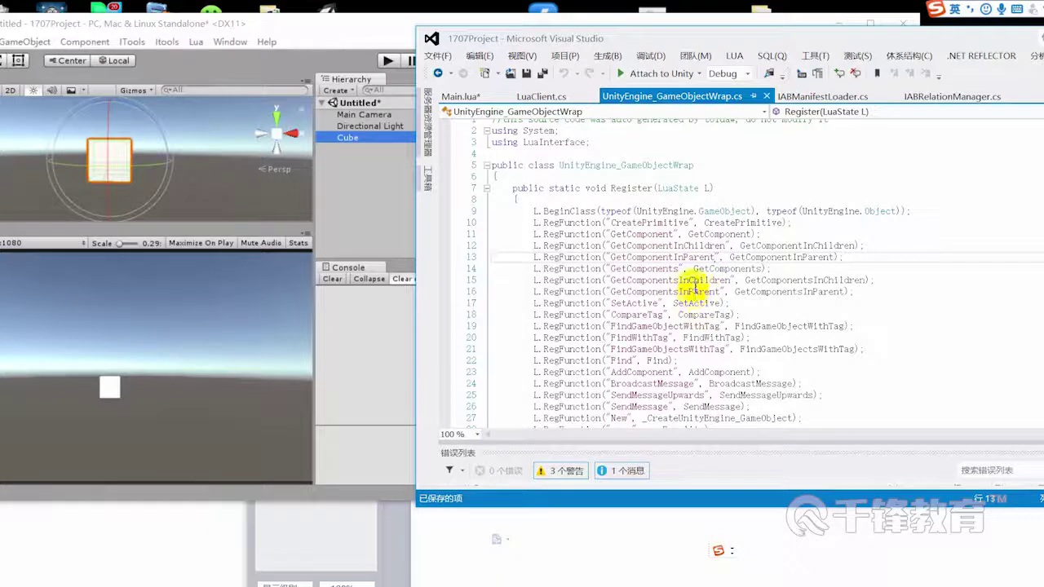
scroll(680, 282, down, 1)
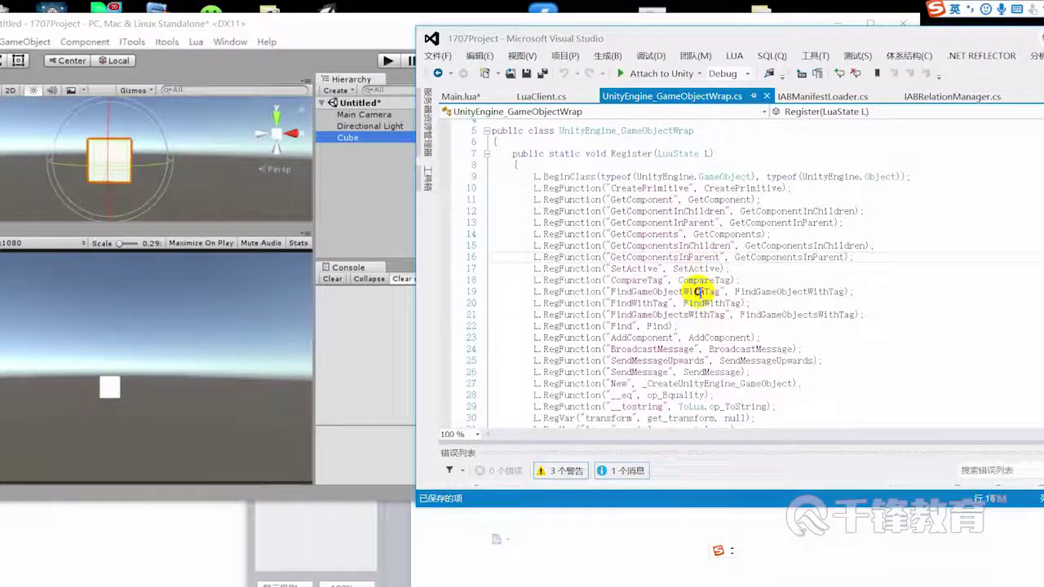
double_click(700, 291)
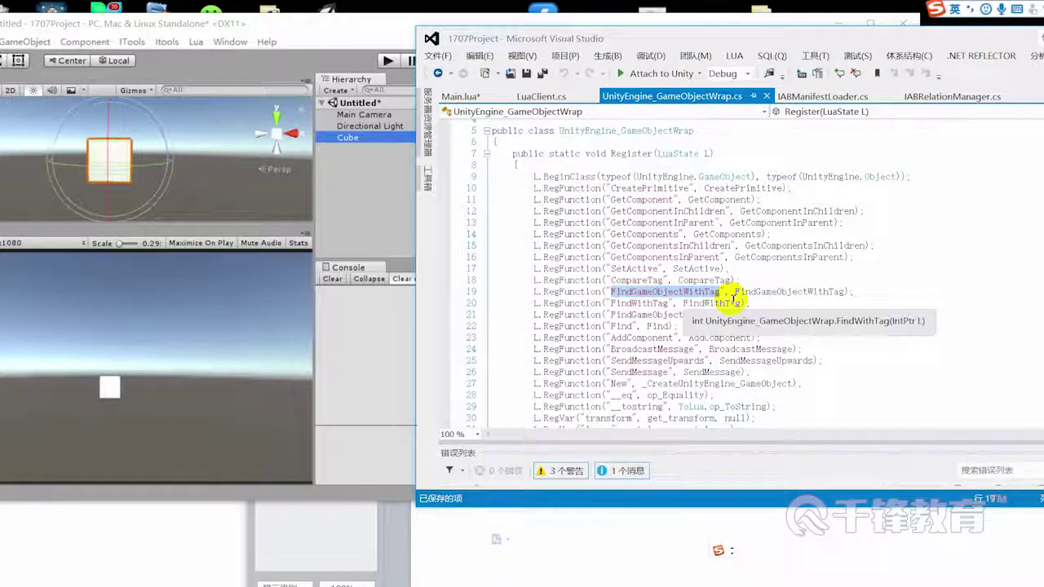
click(459, 96)
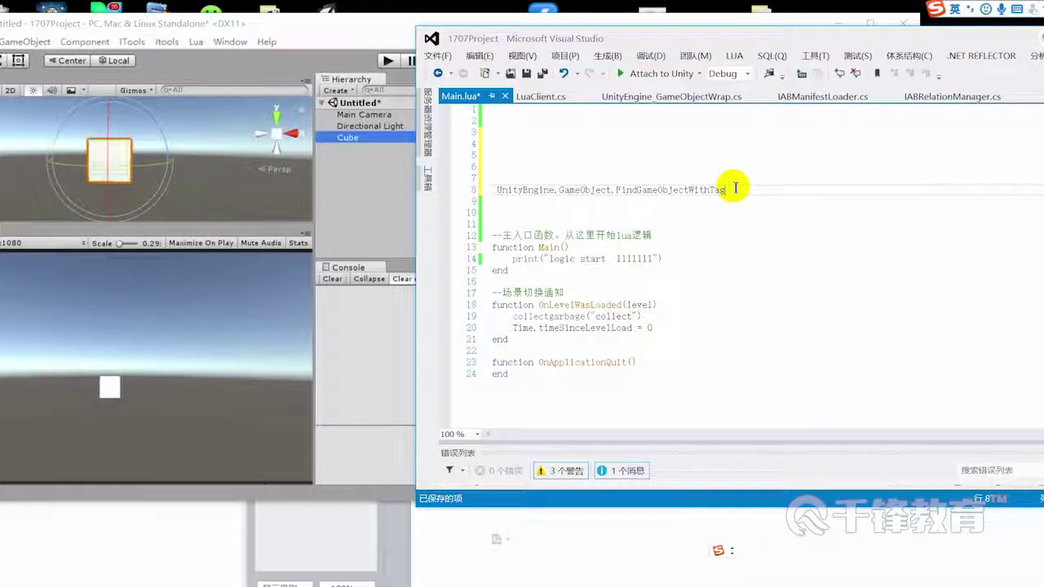
drag(769, 32, 679, 28)
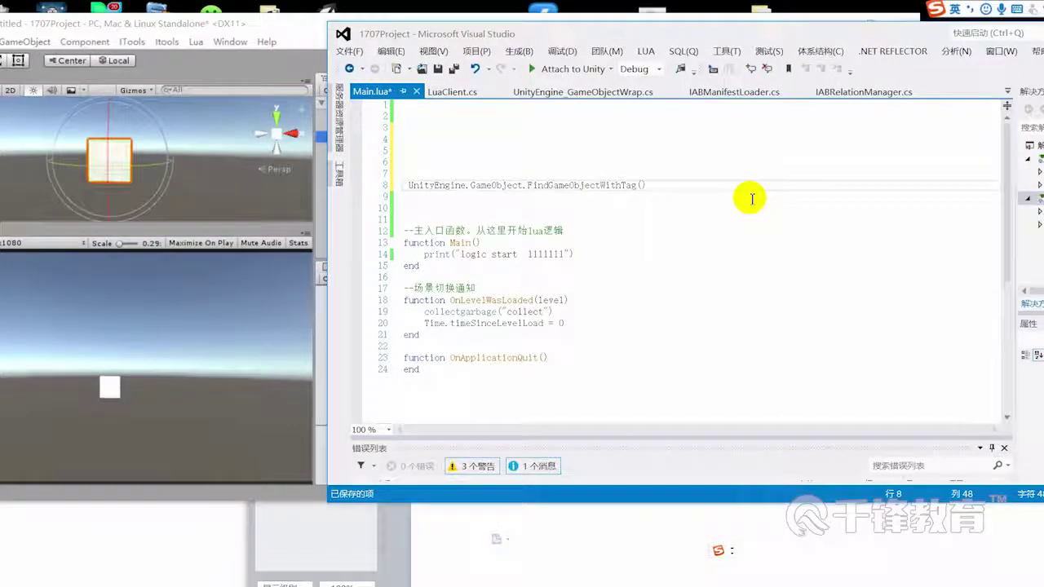
Pass "Player" to FindGameObjectWithTag, assign the result to cubeObj on line 8, and save
key(ctrl+s)
mouse_move(570, 31)
mouse_down()
mouse_move(738, 128)
mouse_move(690, 163)
mouse_up()
text(Player")
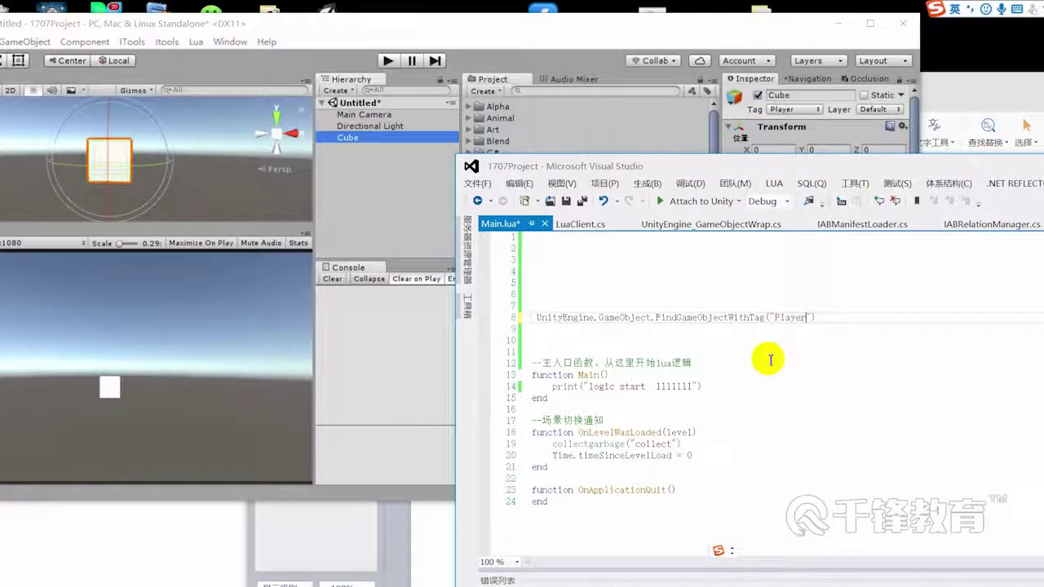
click(535, 317)
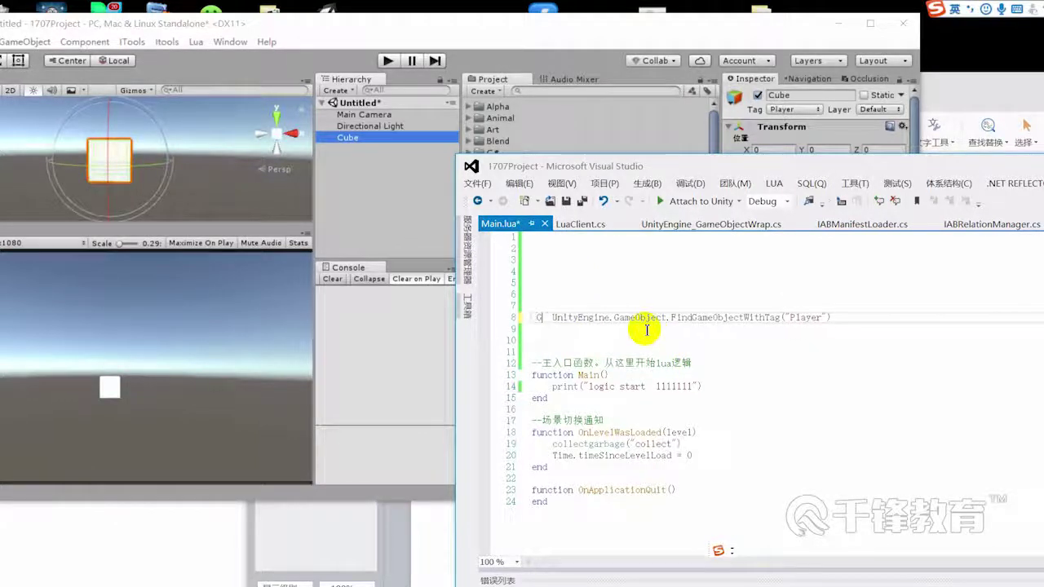
text(cube)
text(Obj)
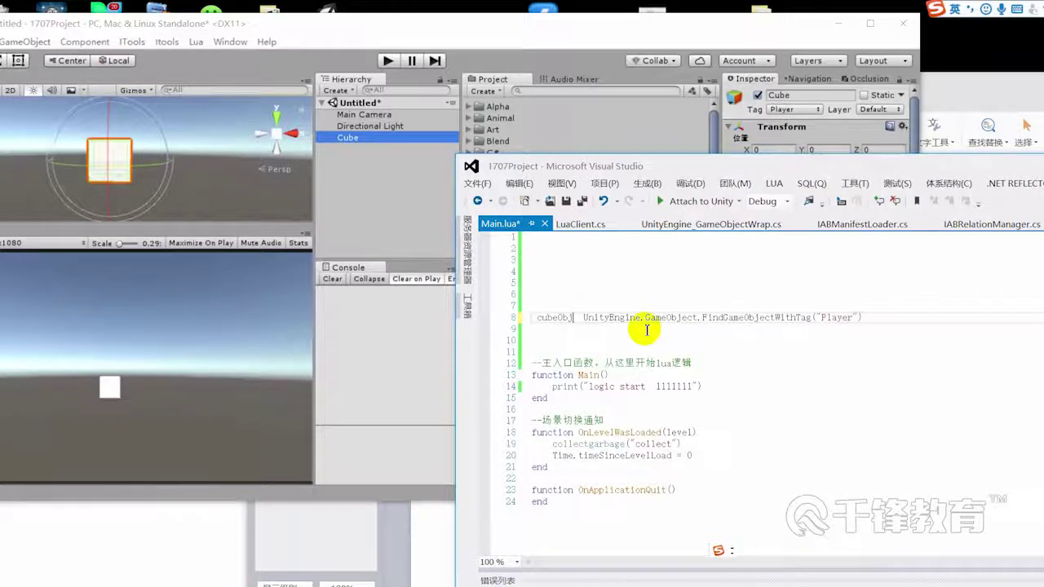
text(=)
key(ctrl+s)
Add a cubeObj.name = "123"; line on line 10 below the lookup
double_click(554, 317)
key(ctrl+c)
click(906, 316)
key(Return)
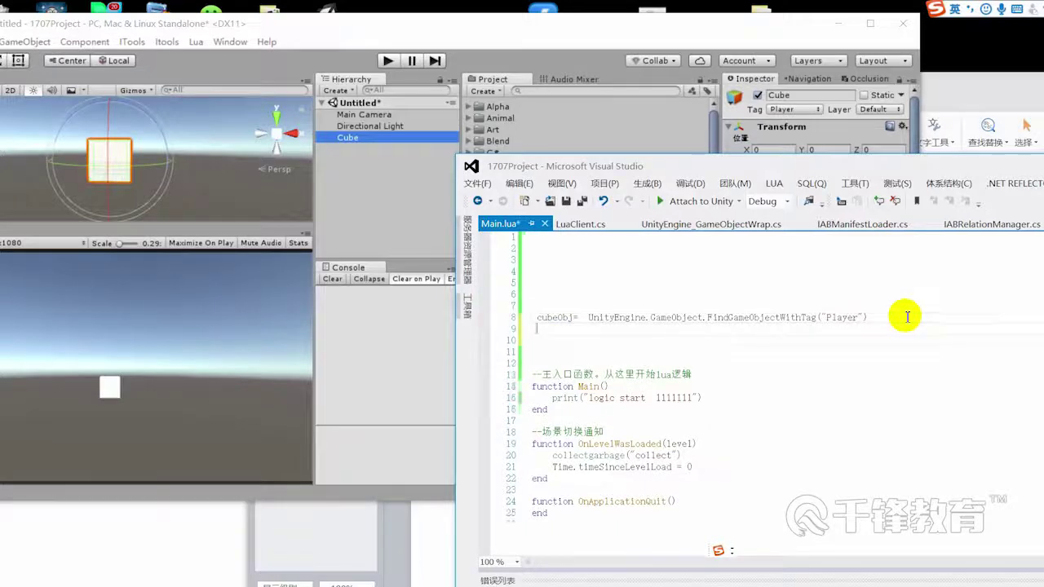
key(Return)
key(ctrl+v)
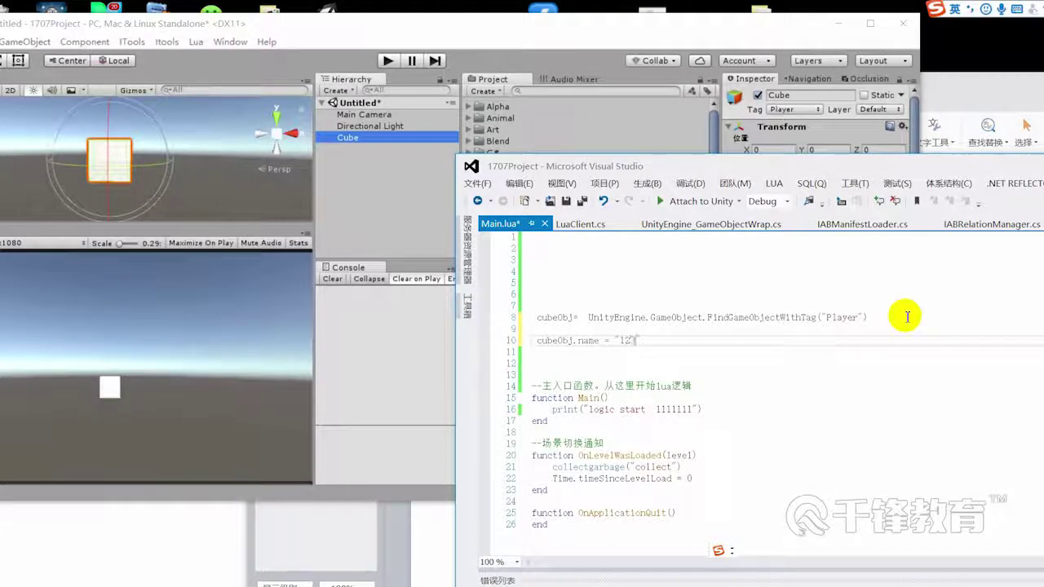
text(;)
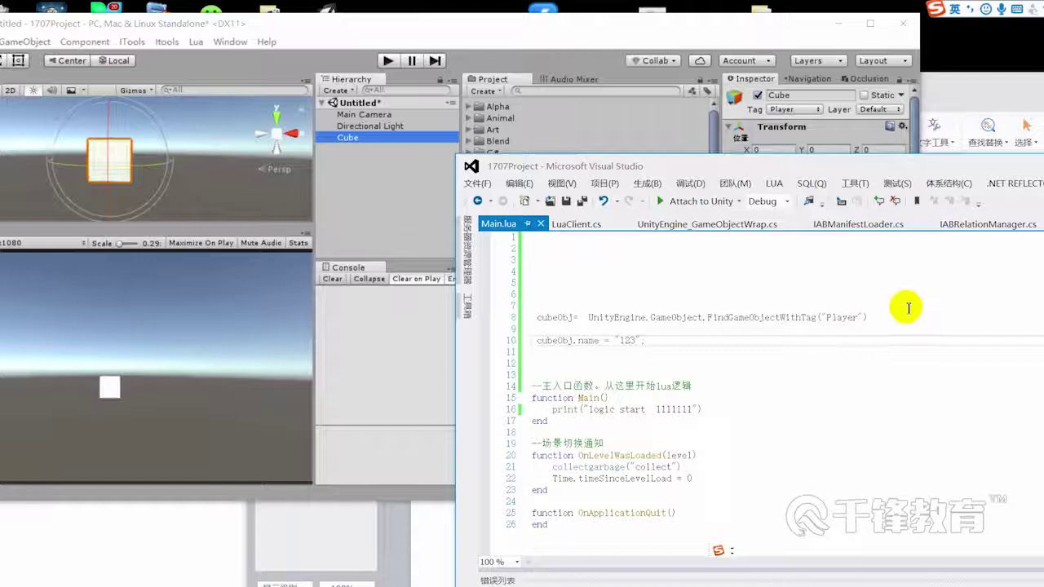
click(909, 318)
Play the Unity scene, confirm the Cube now appears as 123 with the Lua log, then return to Visual Studio
click(454, 30)
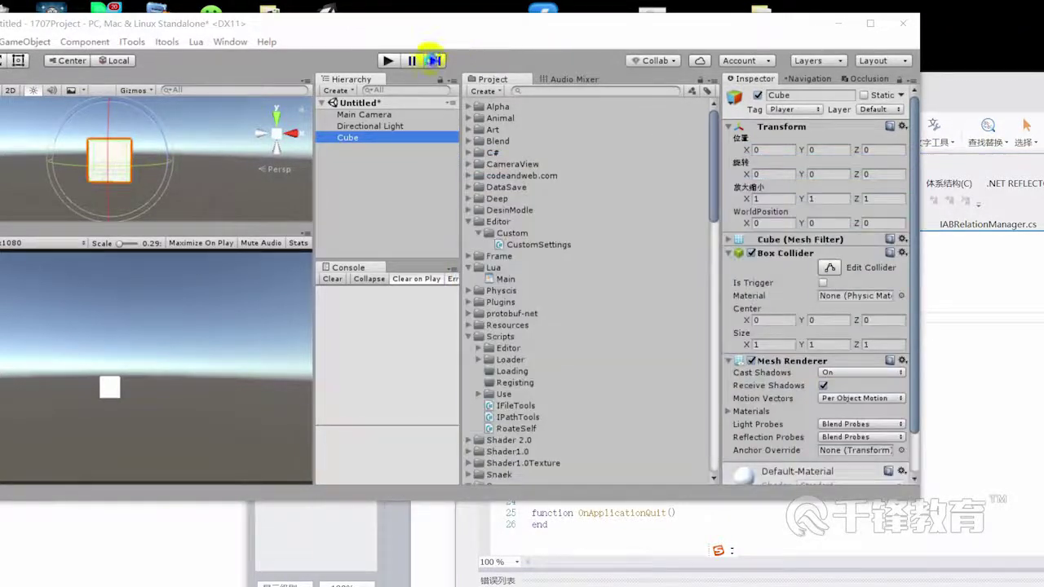
click(388, 61)
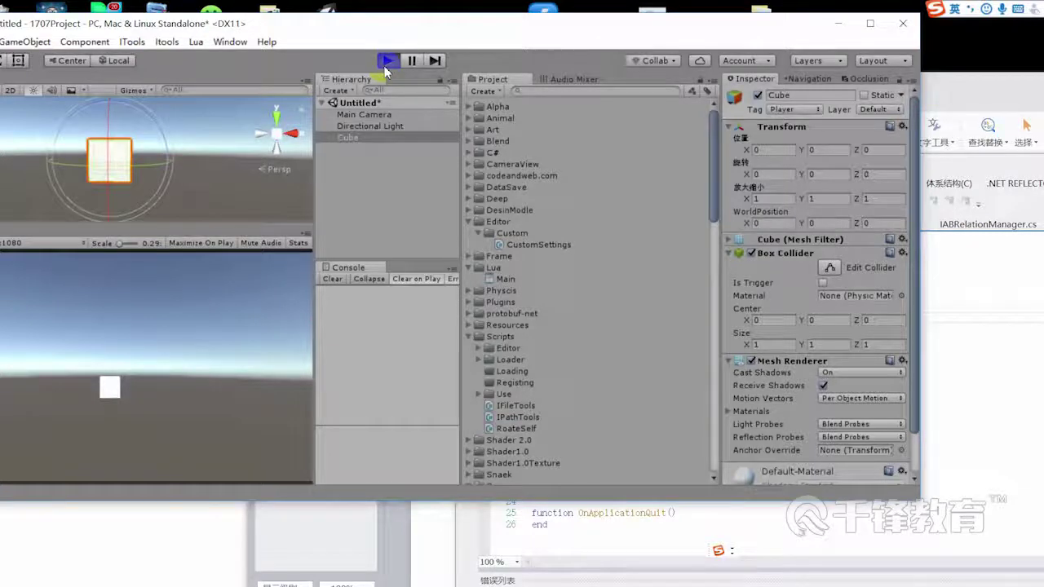
click(347, 135)
drag(315, 222, 221, 217)
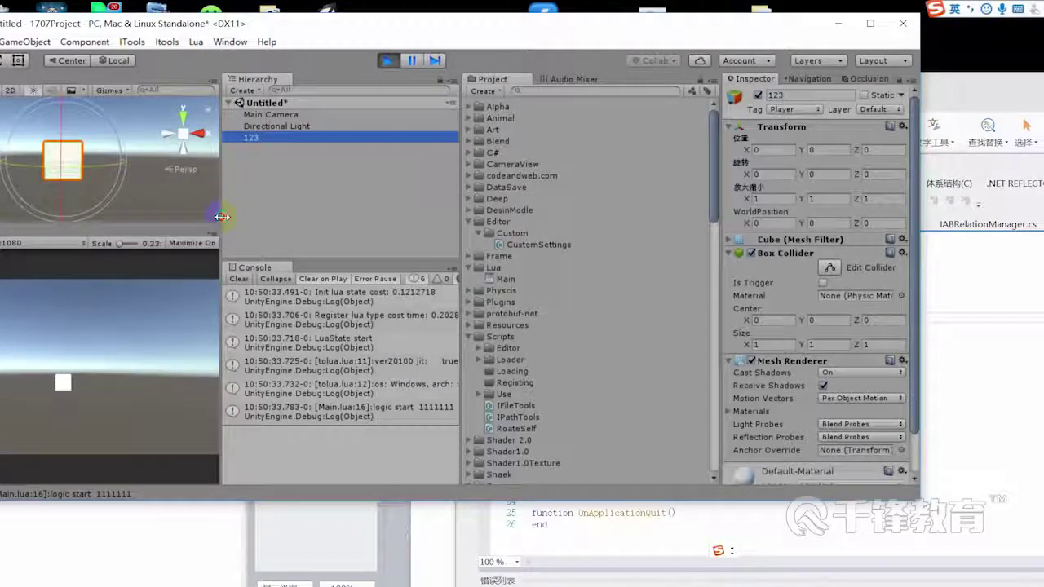
click(1034, 357)
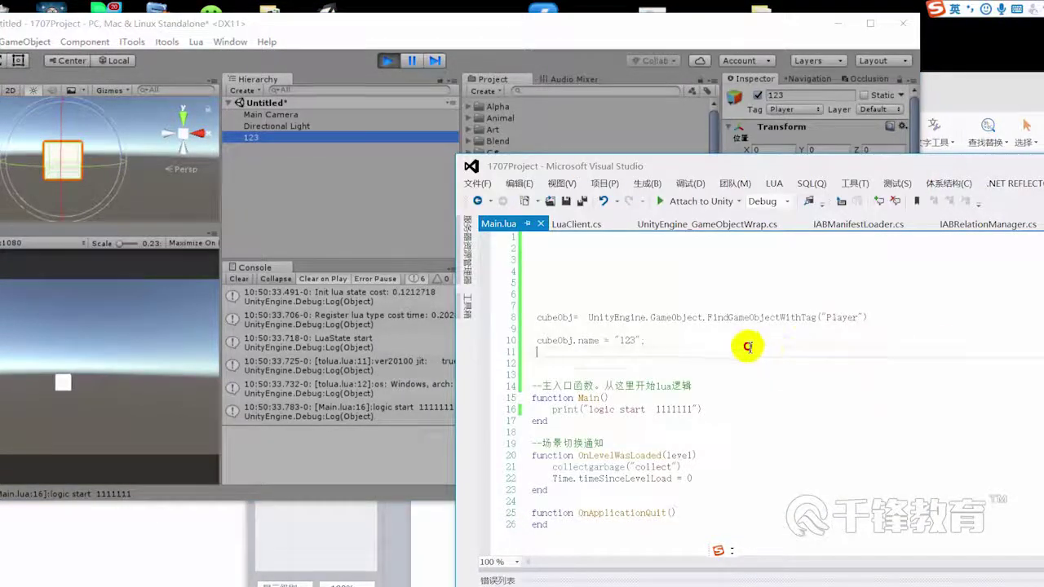
Select the cubeObj code on lines 7–12 of Main.lua
drag(747, 347, 429, 319)
drag(740, 345, 485, 322)
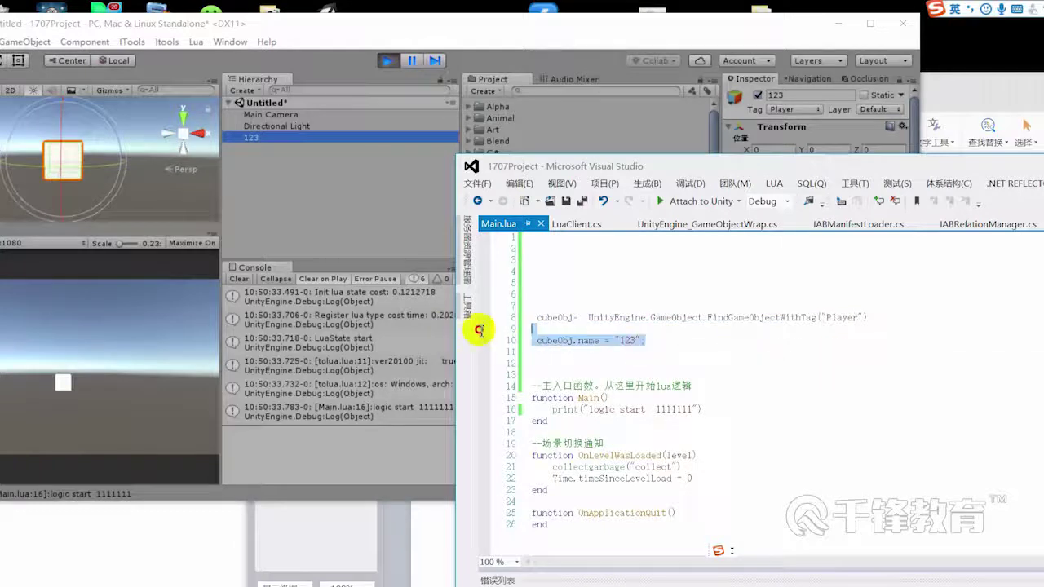
mouse_move(845, 163)
mouse_down()
mouse_move(738, 125)
mouse_move(789, 125)
mouse_up()
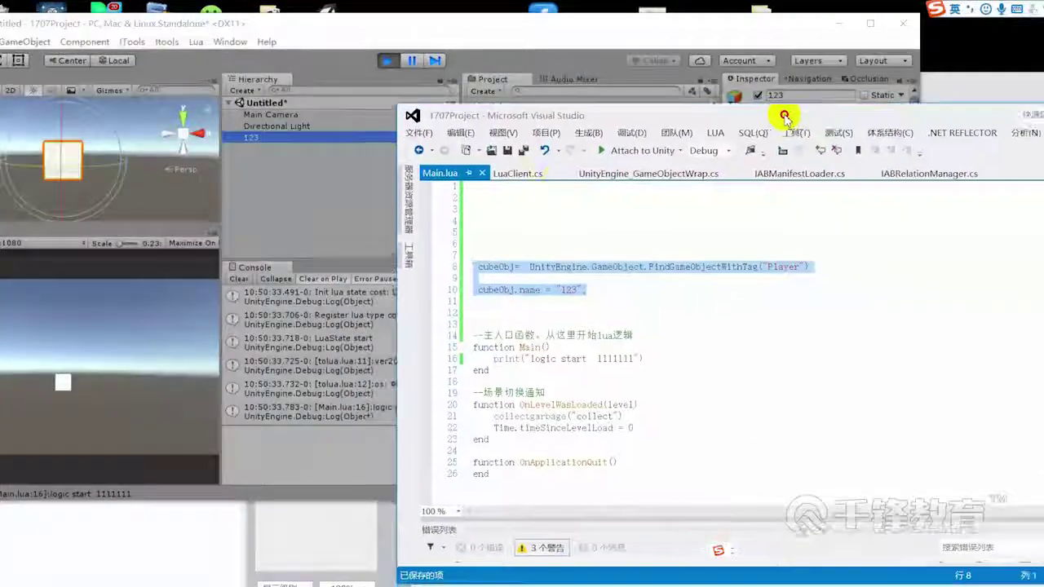
click(559, 178)
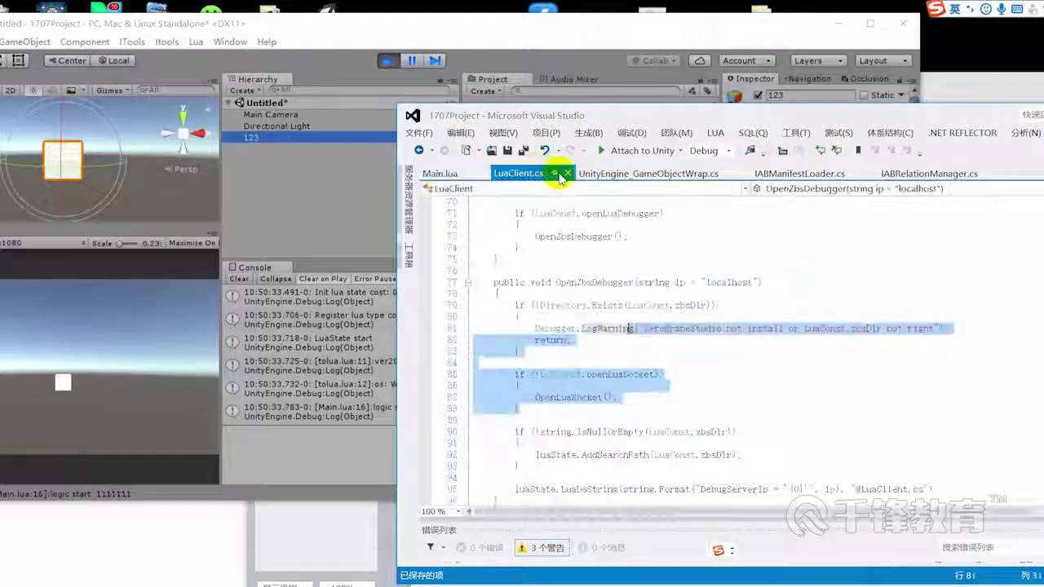
click(441, 173)
drag(648, 279, 467, 257)
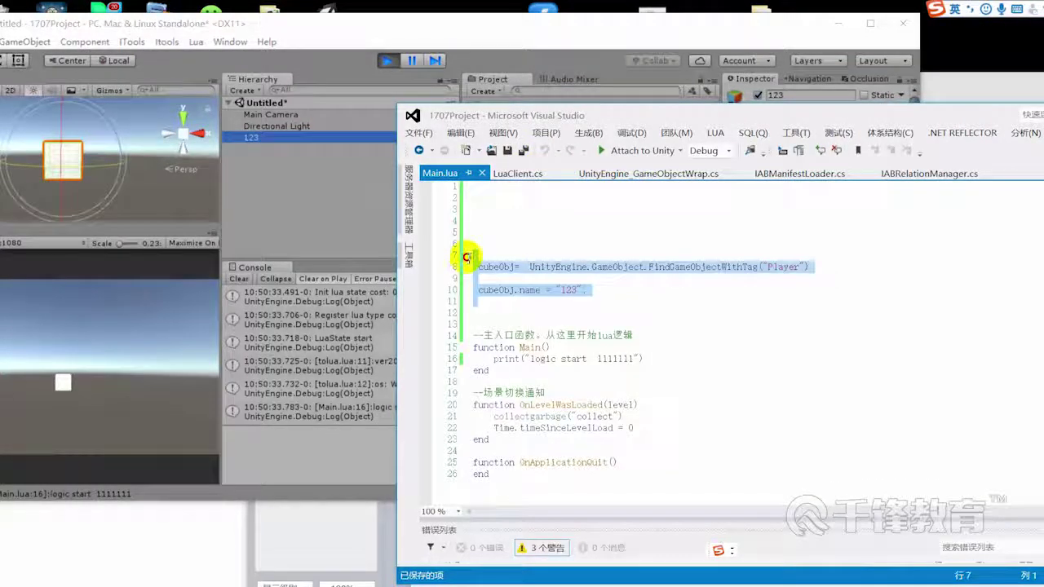
Bring the LuaFrame.docx notes in WPS Writer in front of Visual Studio
drag(840, 110, 678, 73)
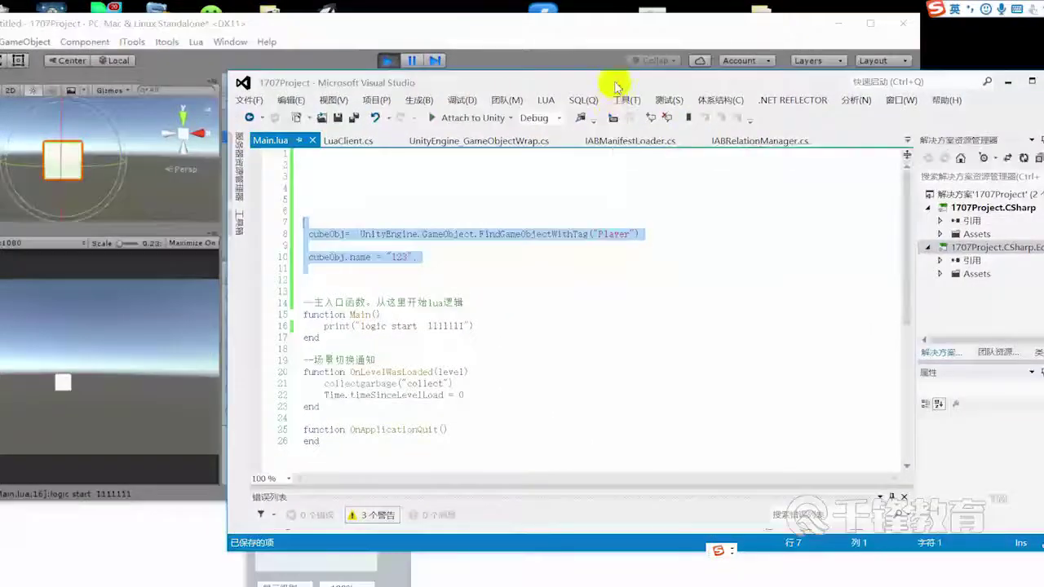
click(876, 575)
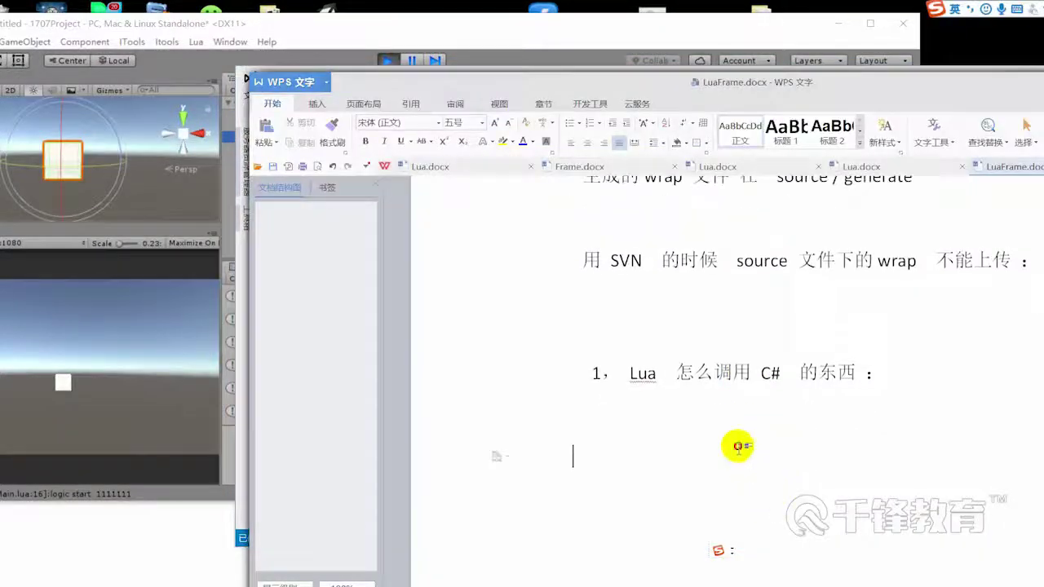
click(492, 63)
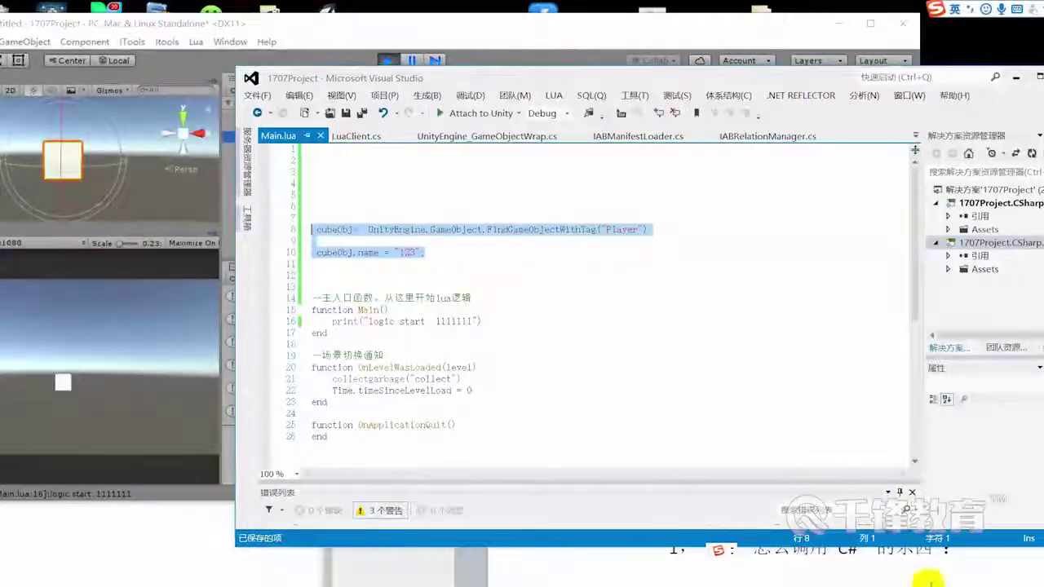
click(816, 567)
Paste the two cubeObj lines under item 1 of LuaFrame.docx, save, and highlight GameObject.Find
double_click(775, 256)
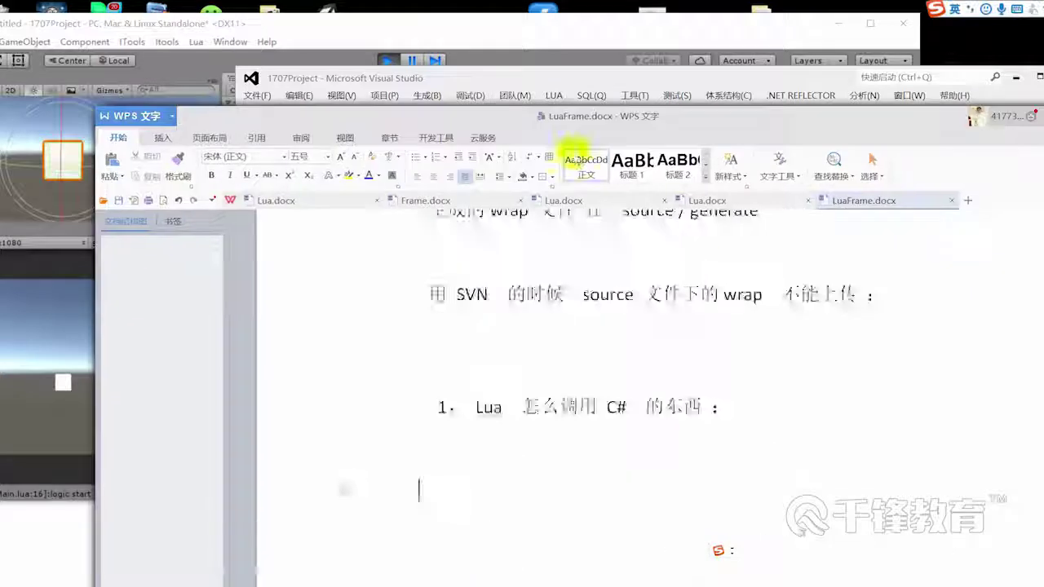
key(ctrl+v)
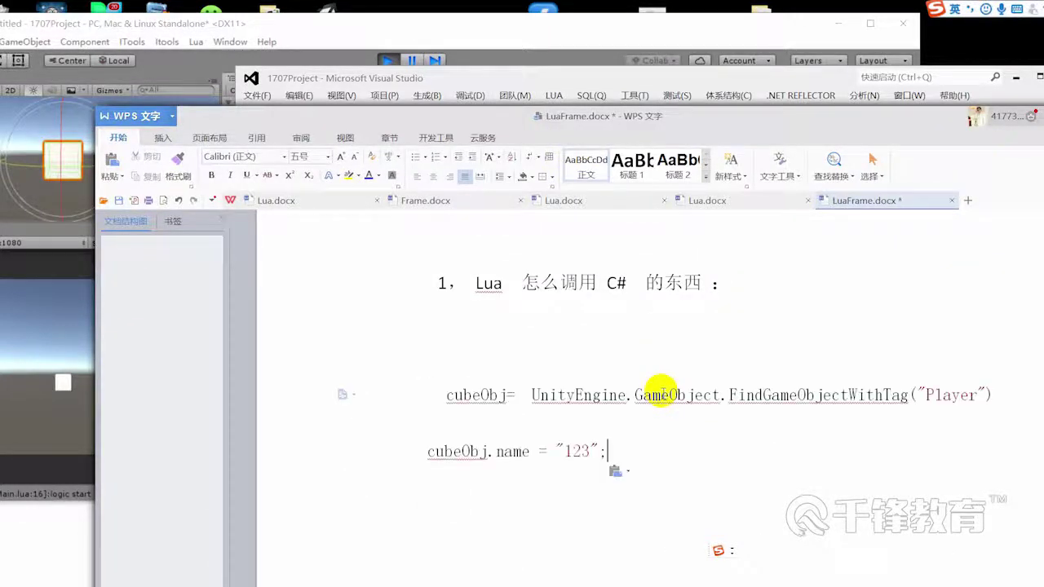
key(ctrl+s)
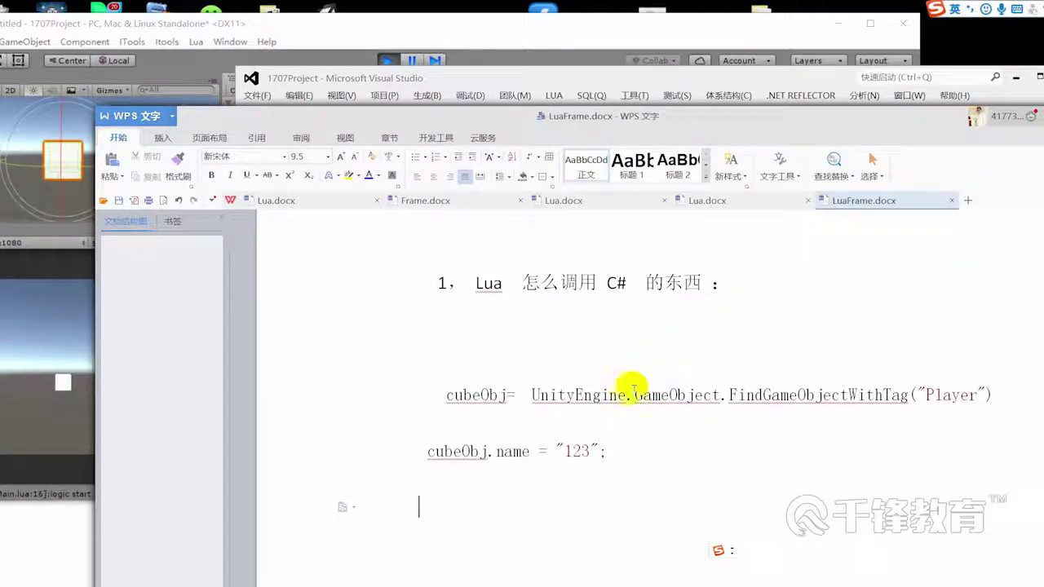
drag(568, 400, 762, 396)
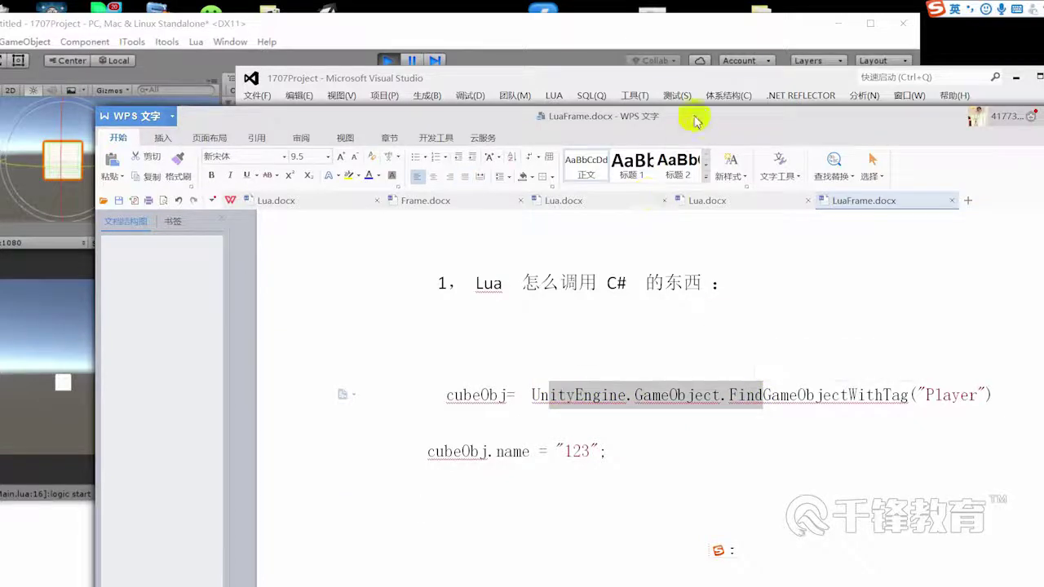
drag(699, 117, 712, 120)
drag(681, 82, 672, 78)
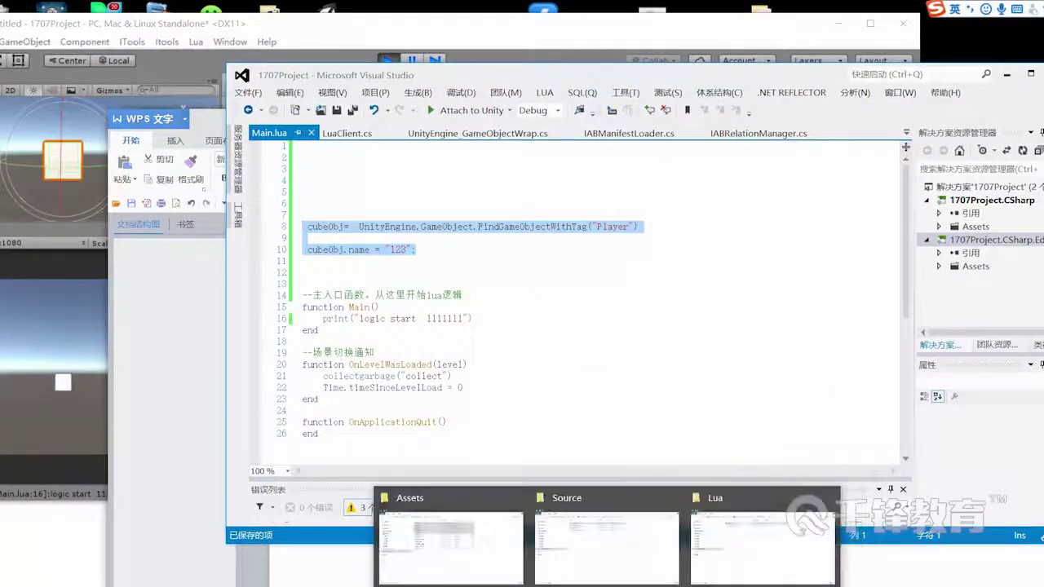
click(606, 581)
Browse to D:\Lua and select the BabeLua For 2015 V3.2.2.0.vsix installer
click(454, 529)
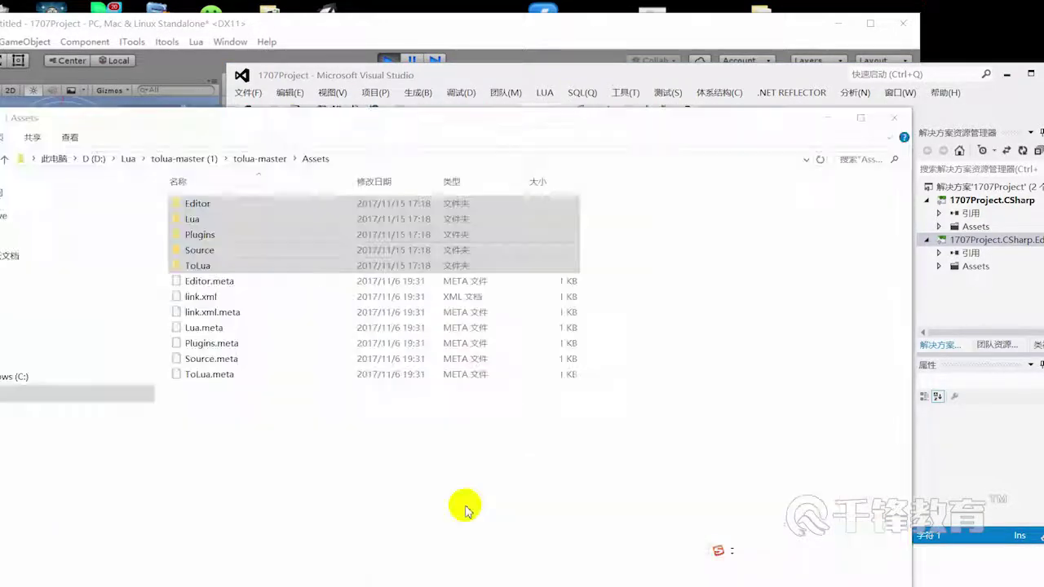
drag(472, 131, 520, 142)
click(40, 410)
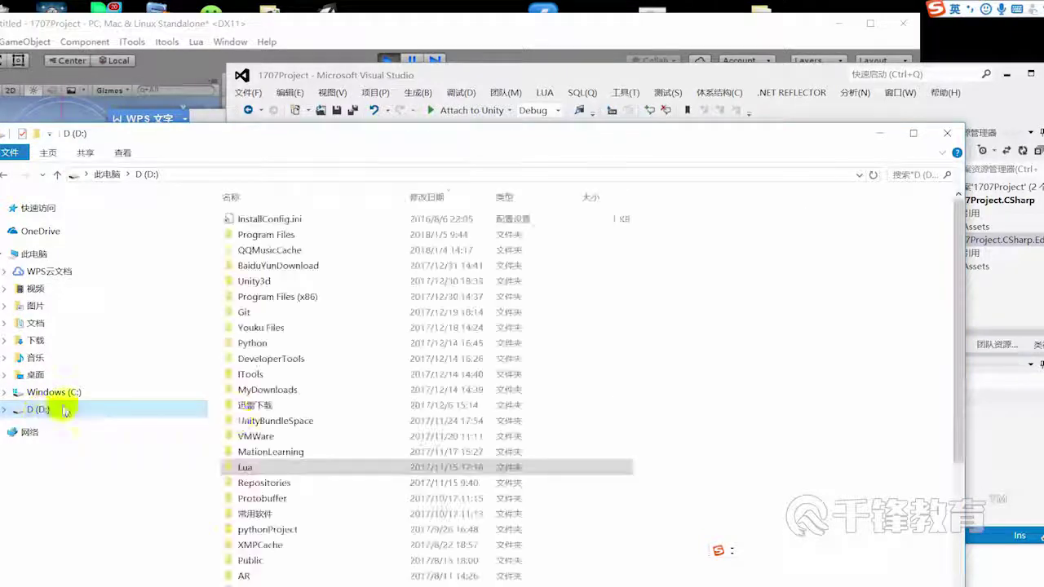
double_click(268, 400)
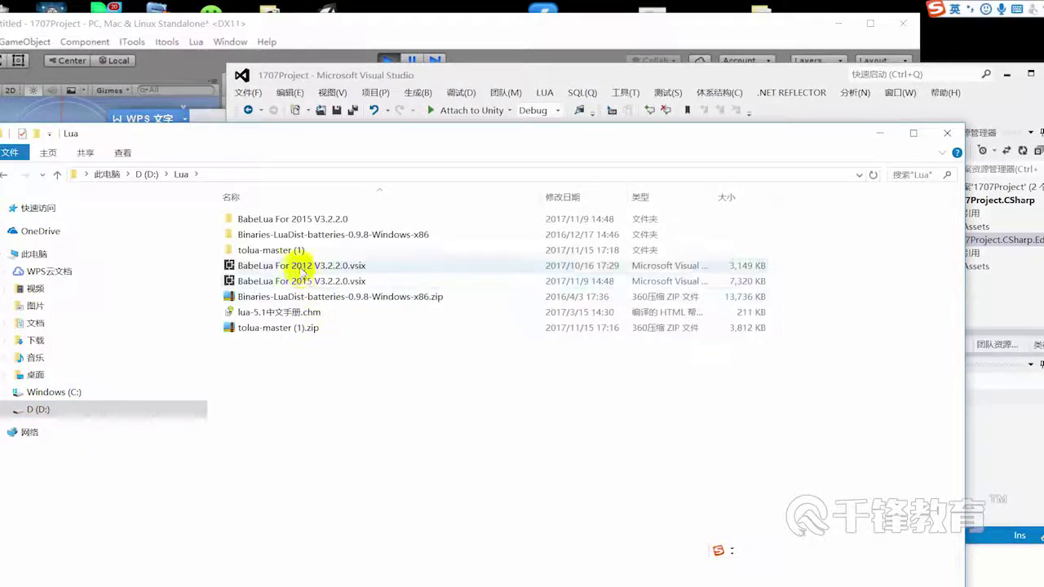
click(273, 282)
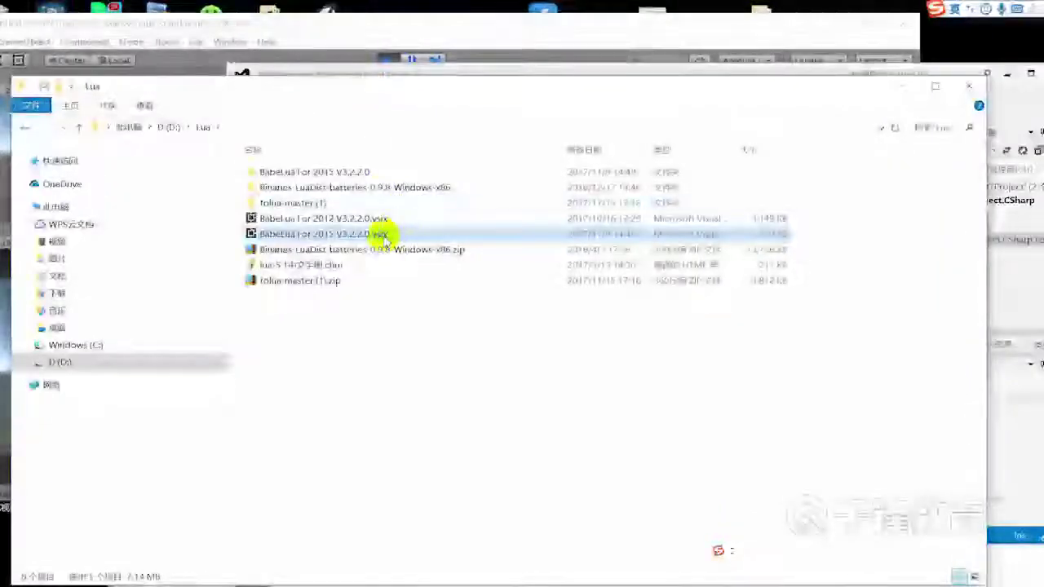
drag(551, 86, 559, 55)
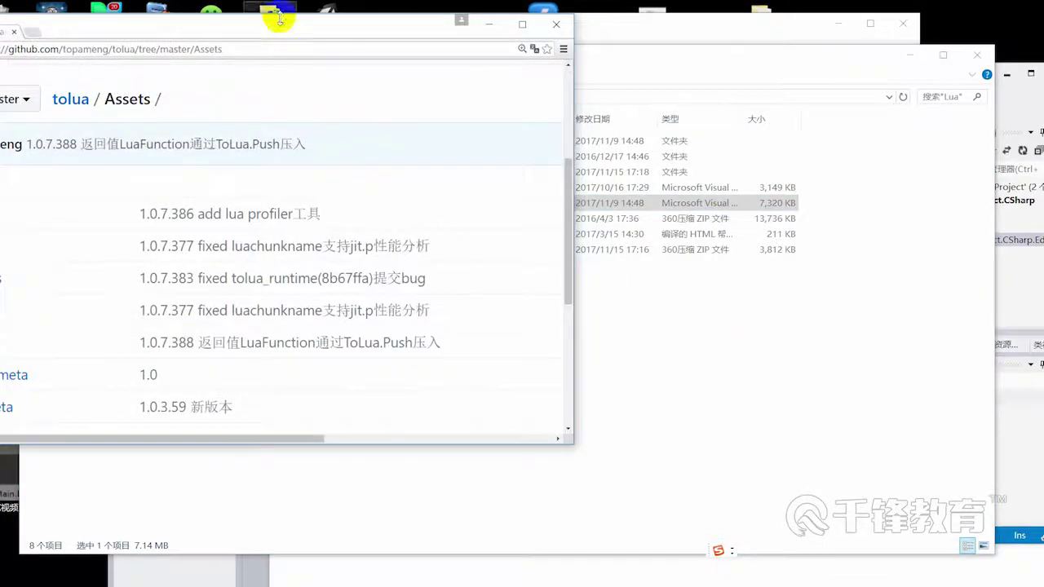
Search Baidu for "babelua" in a new Chrome tab
drag(275, 23, 799, 96)
click(503, 99)
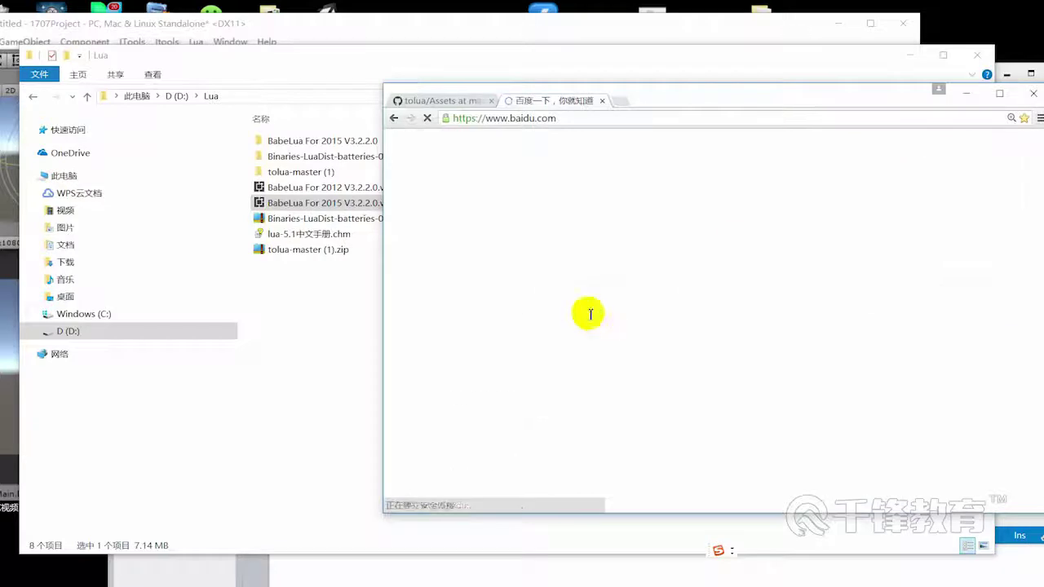
text(babelua)
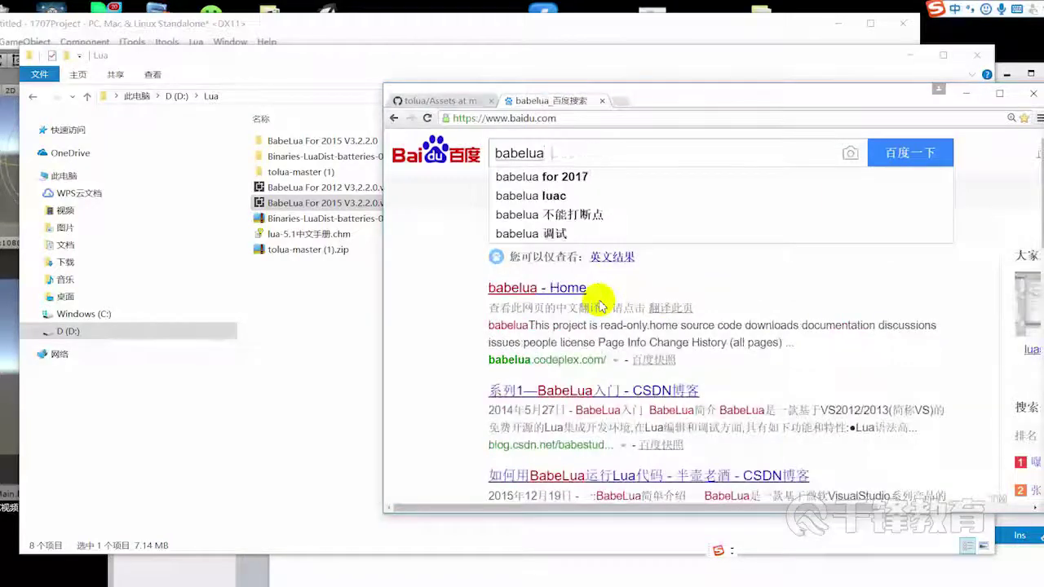
key(Return)
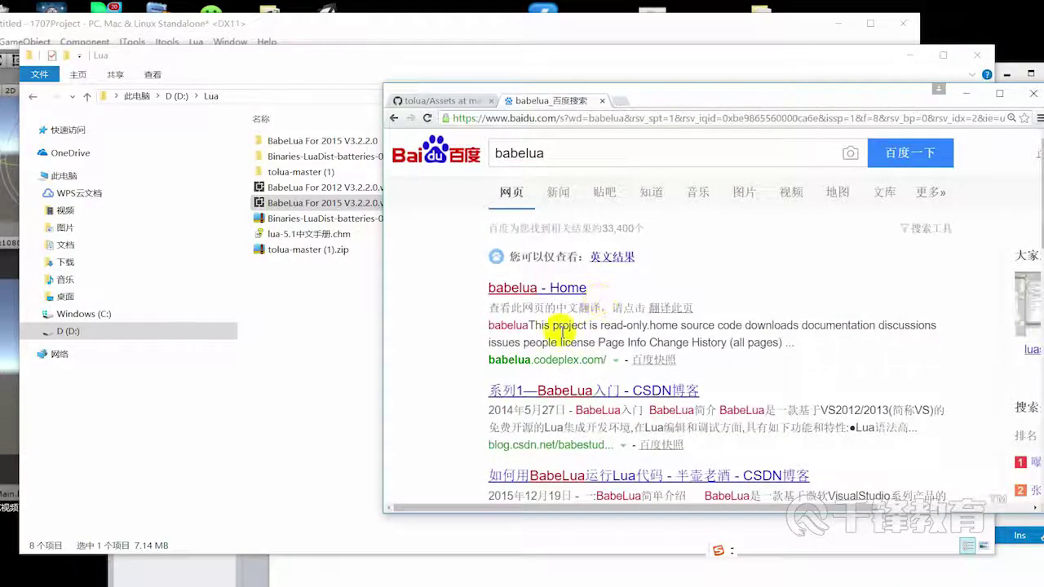
Open 'babelua - Home' and highlight its vs2012/2013/2015 extension support, then go back to the results
click(531, 285)
drag(812, 86, 582, 83)
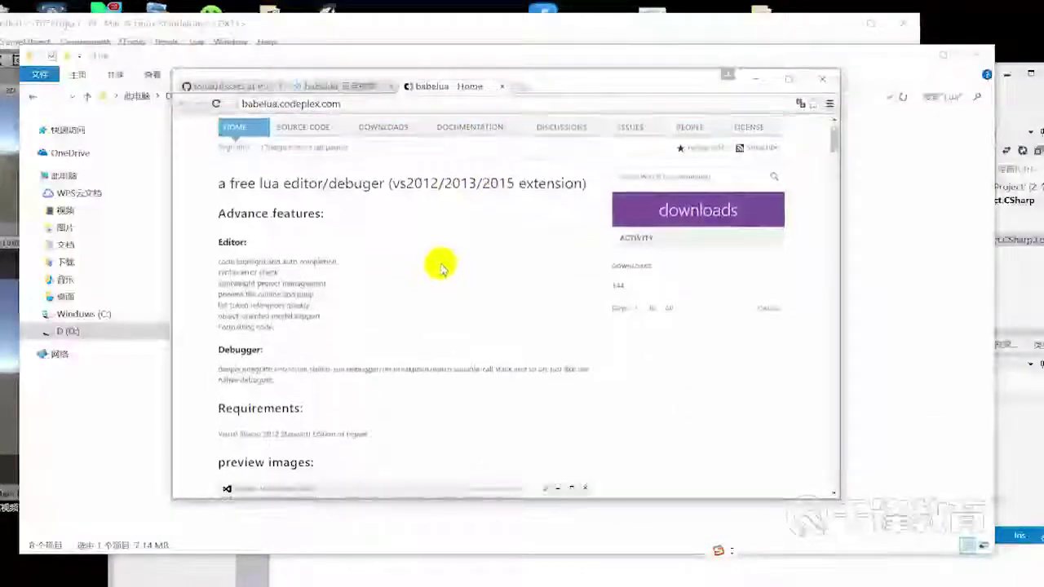
drag(429, 182, 553, 182)
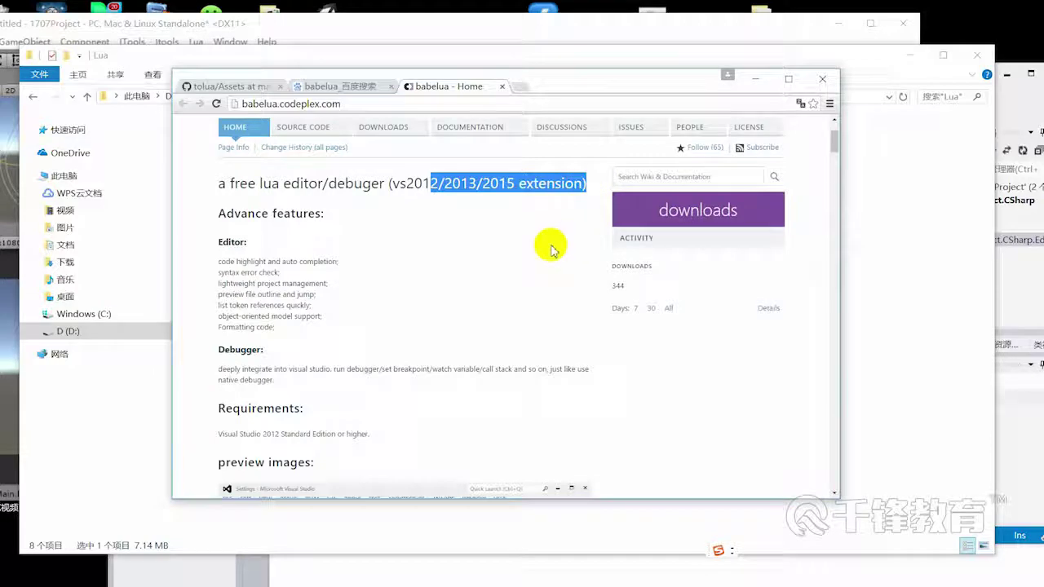
click(505, 246)
drag(391, 184, 553, 189)
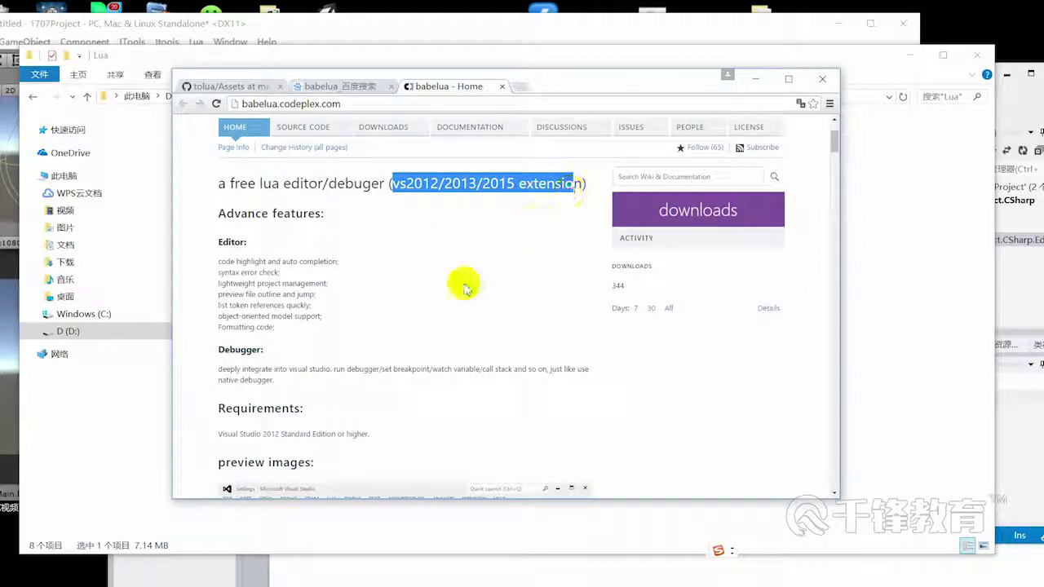
scroll(408, 368, down, 3)
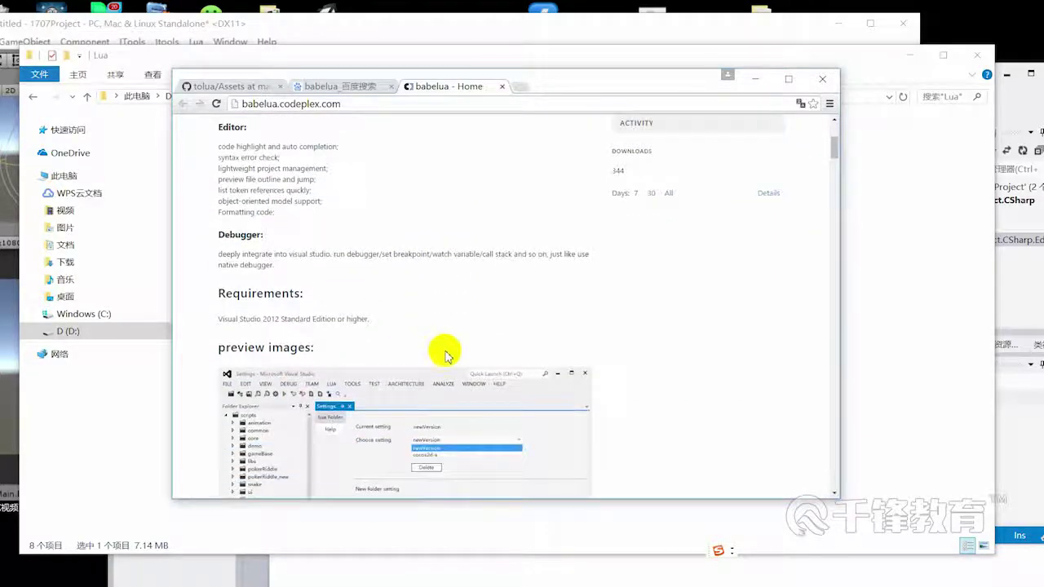
click(322, 87)
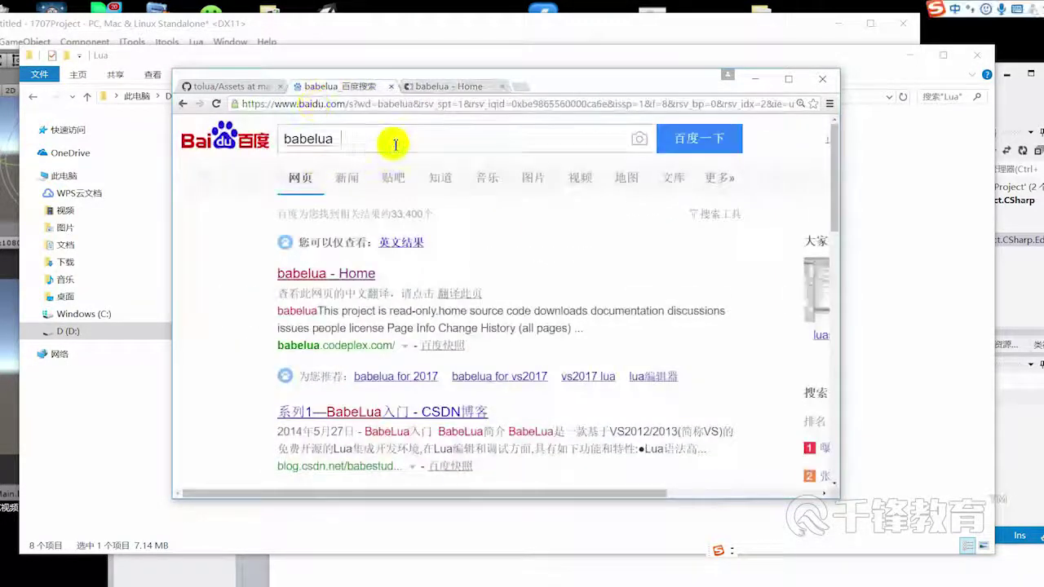
Search "babelua for 2017", open the 'babelua - VS 2017' discussion, and highlight the reply's six steps
click(395, 145)
key(Down)
key(Return)
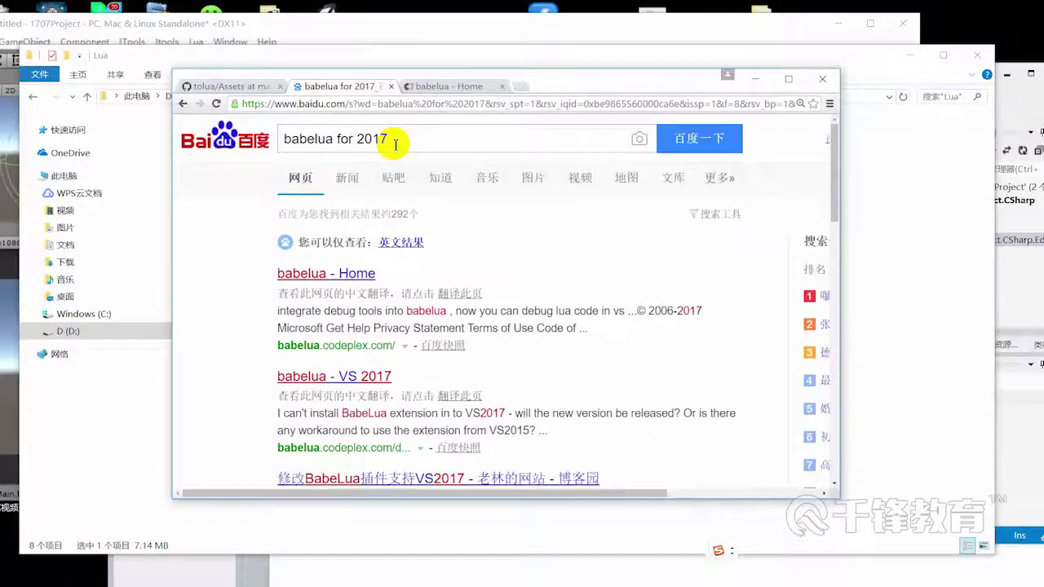
click(361, 378)
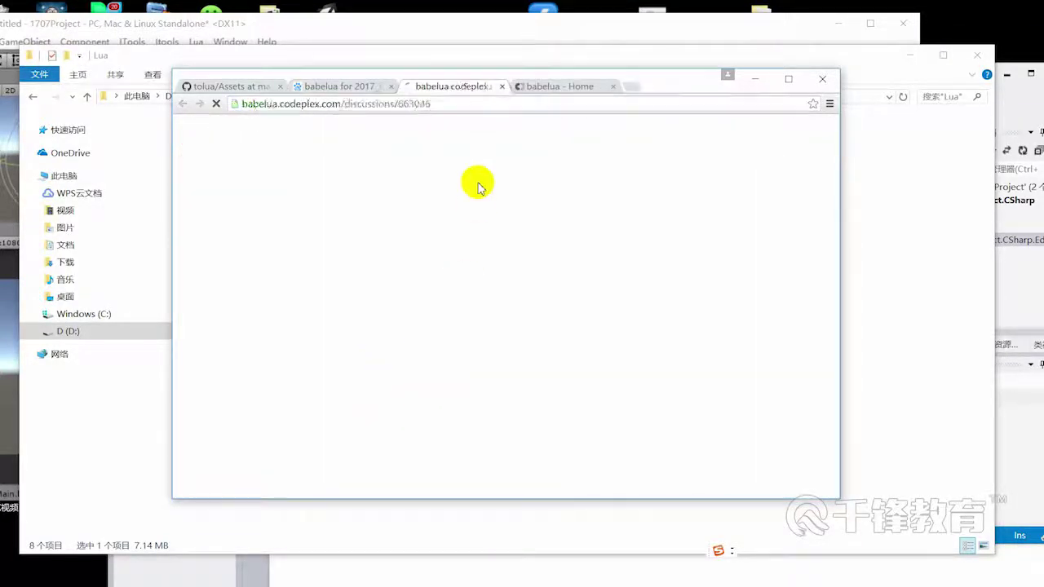
scroll(522, 326, down, 2)
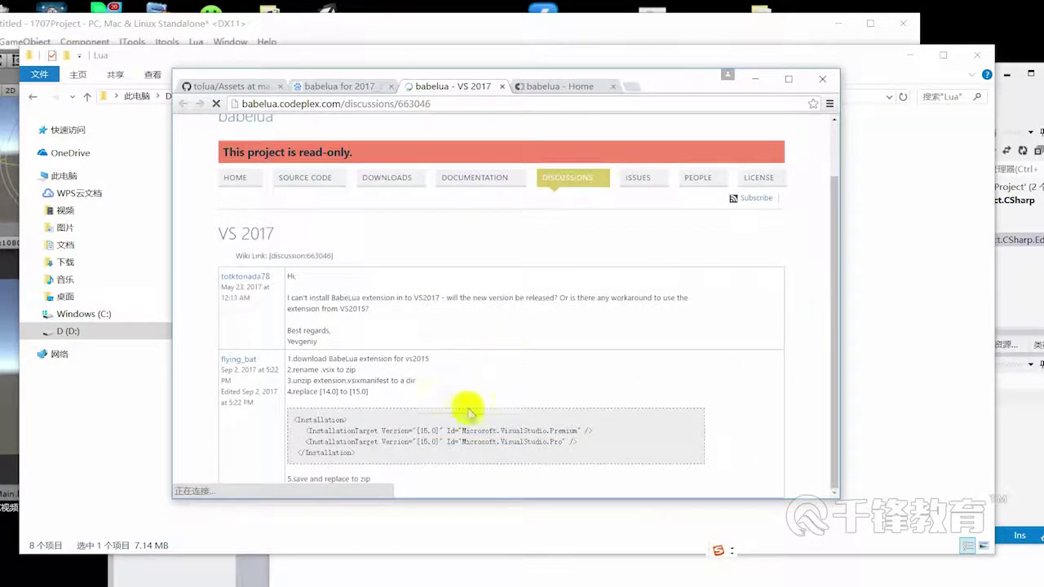
mouse_move(678, 87)
mouse_down()
mouse_move(684, 37)
mouse_move(899, 58)
mouse_up()
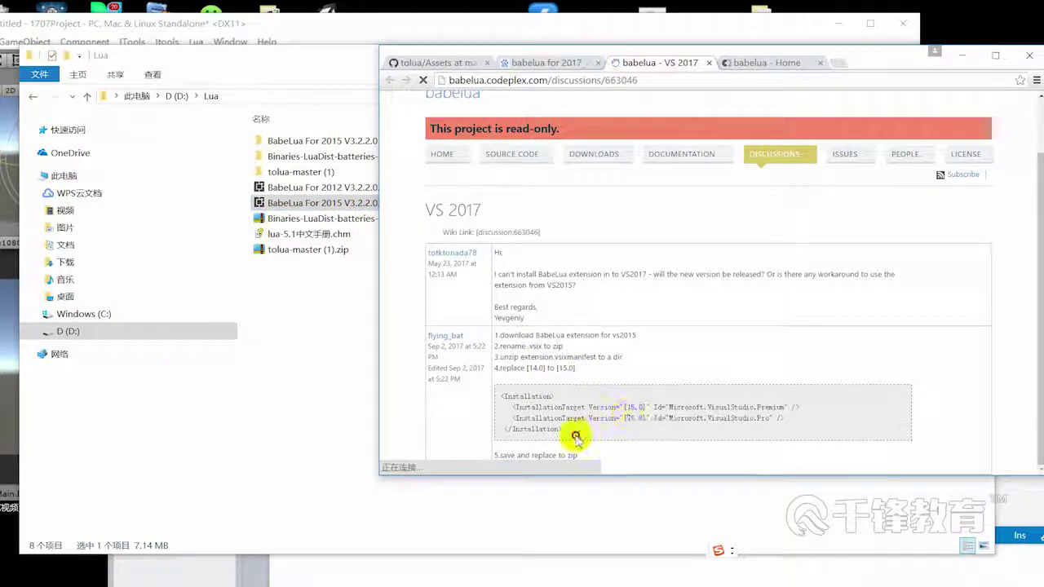
double_click(876, 51)
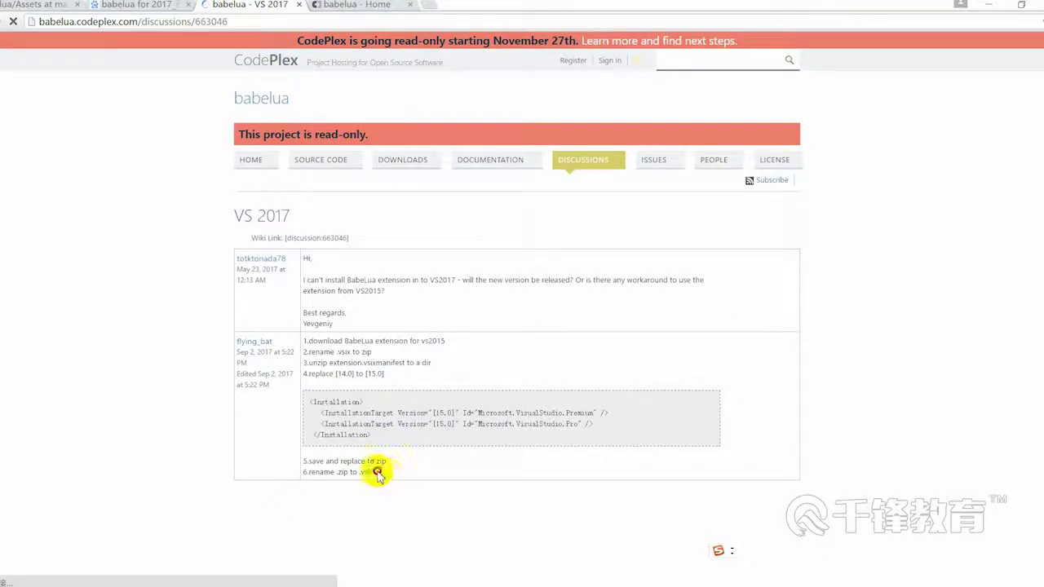
drag(378, 472, 309, 342)
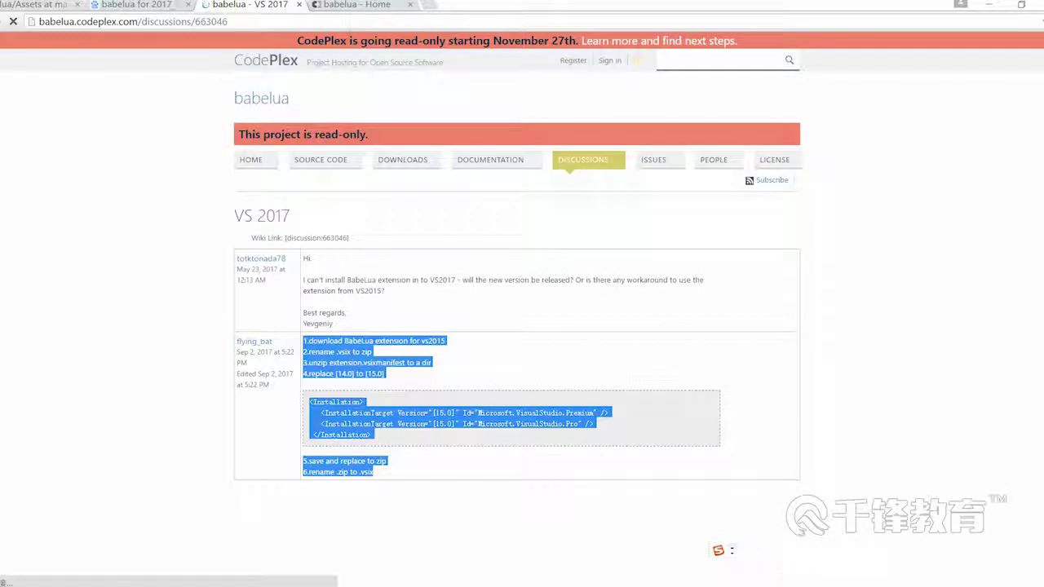
Start a new empty line below the cubeObj lines in the WPS notes
key(alt+Tab)
scroll(692, 421, down, 2)
click(692, 415)
key(Return)
key(Return)
Write '下载 插件： babelua' and paste the BabeLua installation steps below it
key(shift)
text(xiaz)
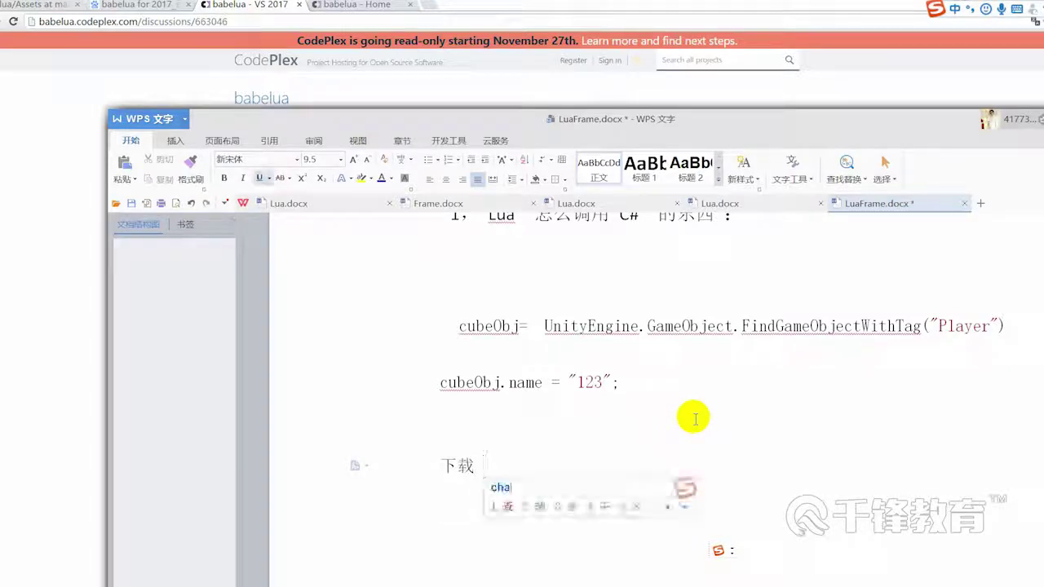
text(插件 ： babelua ：)
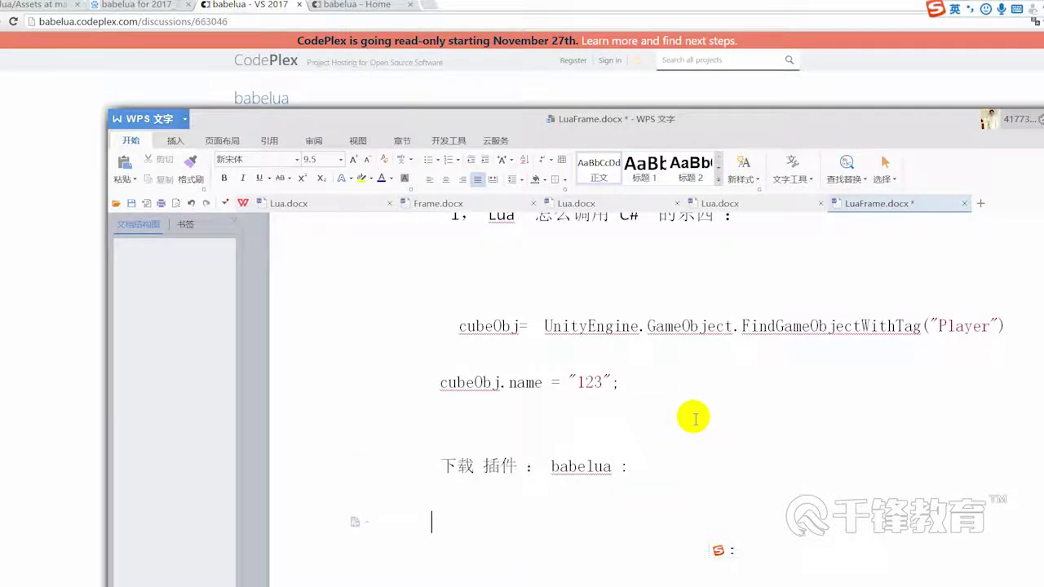
key(ctrl+v)
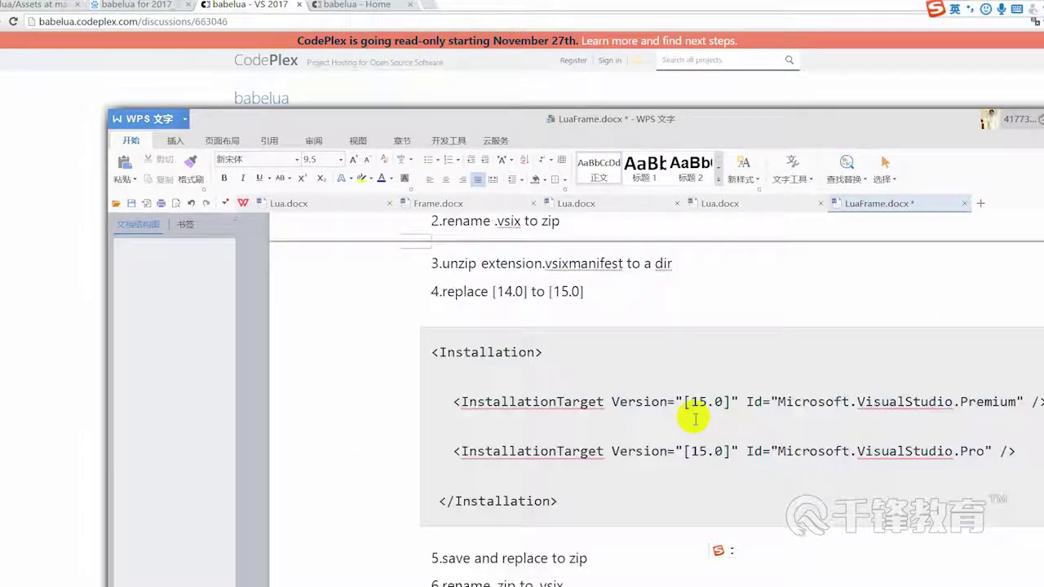
scroll(685, 351, up, 1)
scroll(668, 320, up, 3)
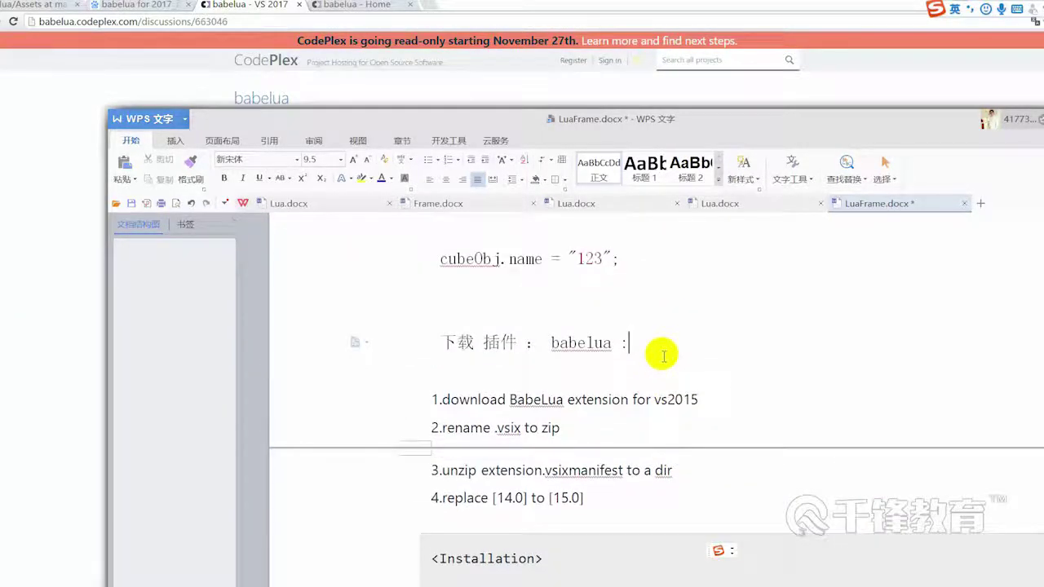
key(Return)
key(Return)
scroll(669, 350, down, 3)
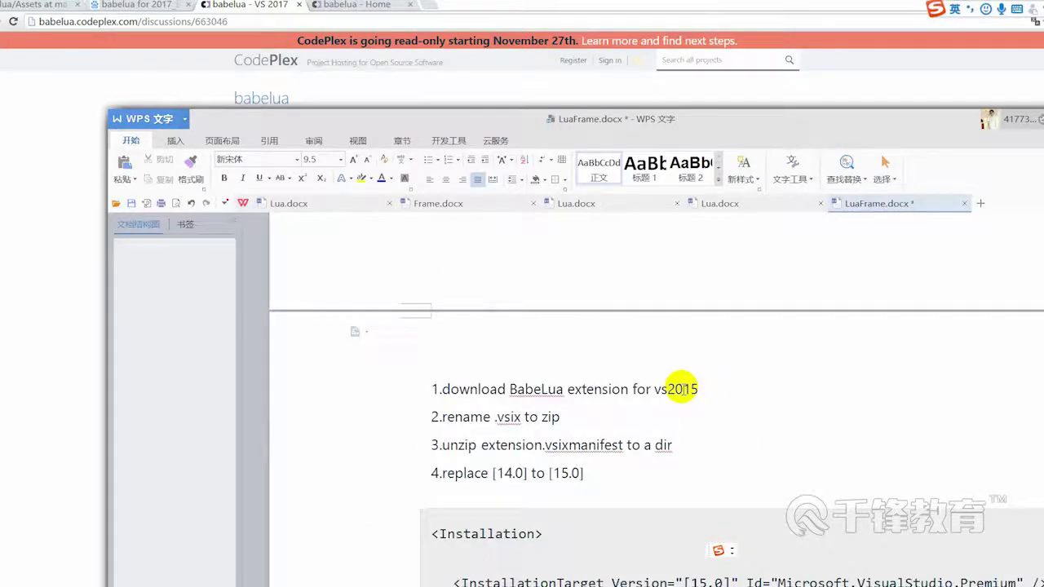
key(Return)
key(Return)
text(For 2017)
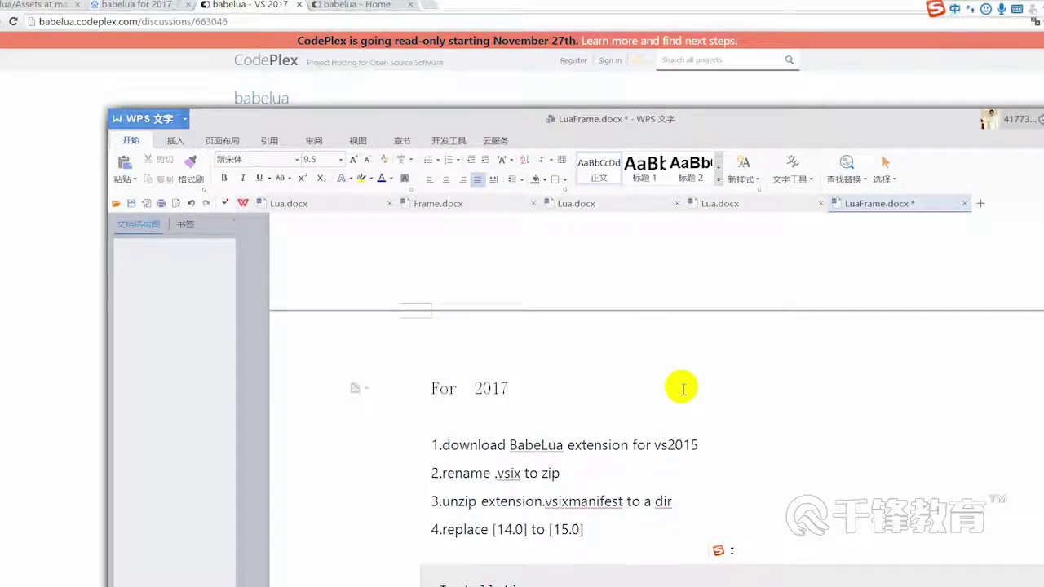
Add the 'For 2017 解决方案：' heading above the steps, save, and mark the rename-to-zip step
text(pei)
key(BackSpace)
key(BackSpace)
key(BackSpace)
text(fangan)
key(space)
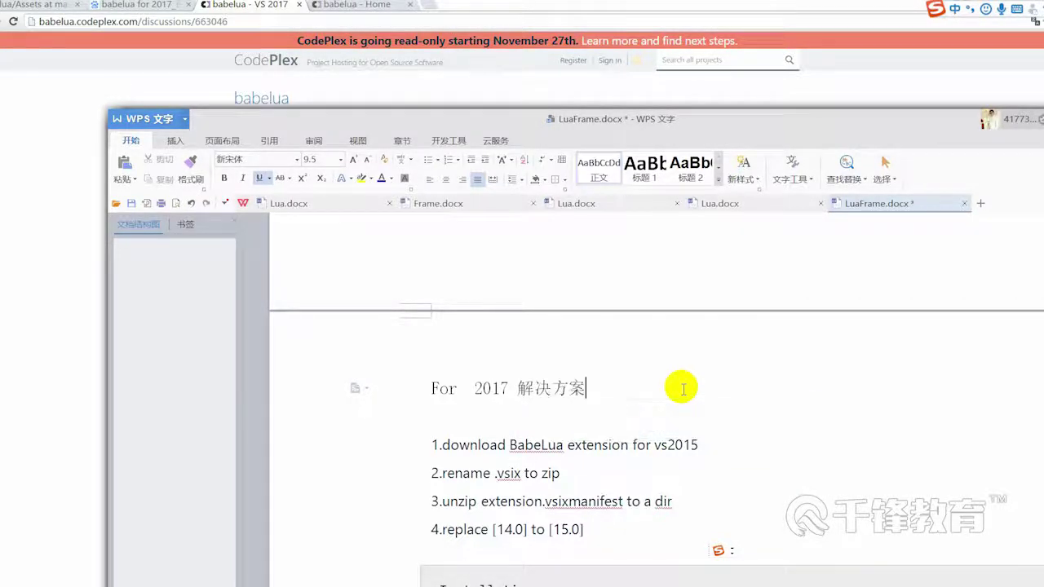
text(：)
key(ctrl+s)
scroll(832, 373, down, 1)
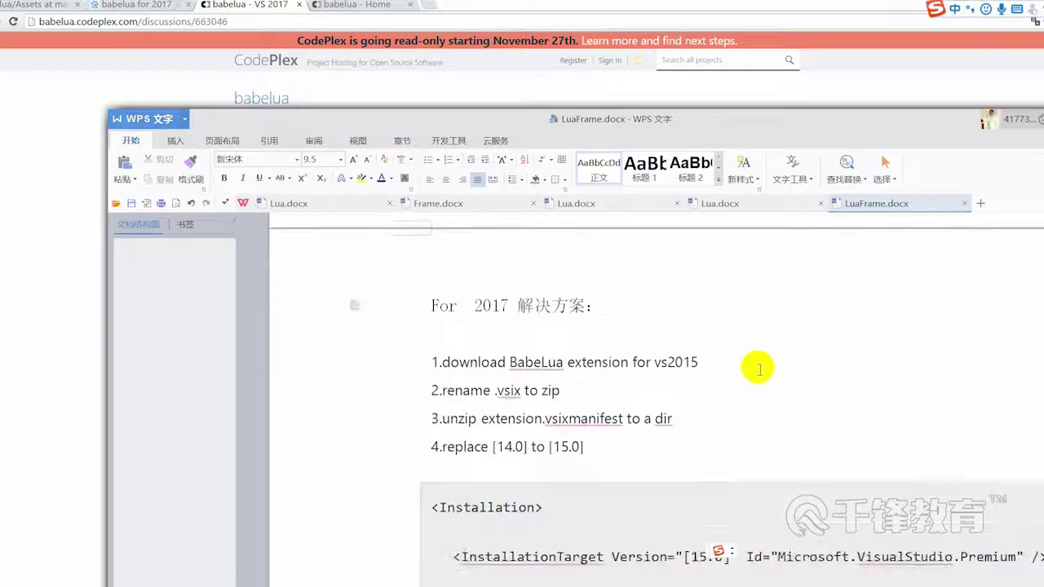
drag(757, 362, 453, 365)
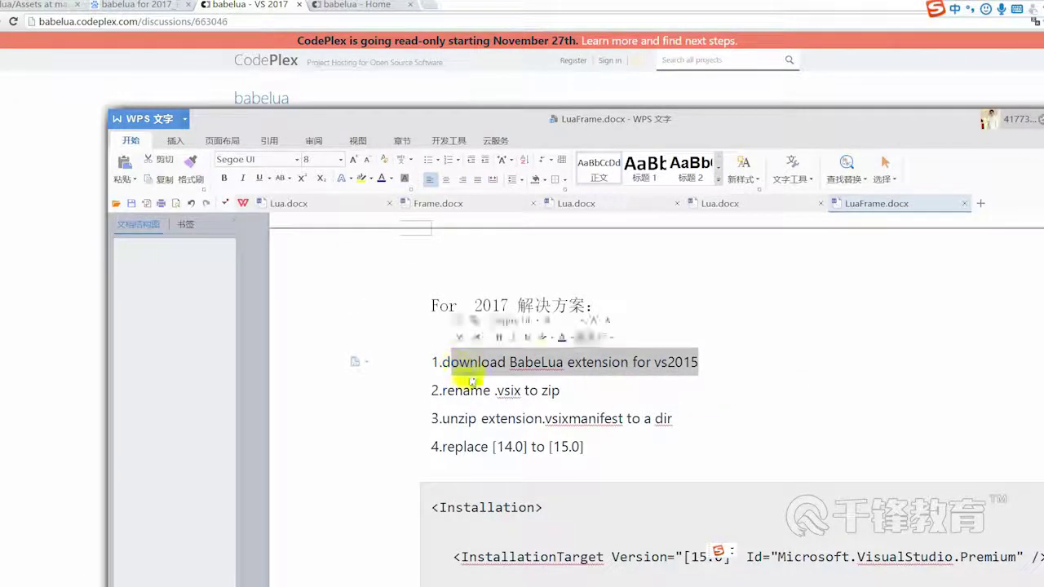
drag(607, 399, 473, 396)
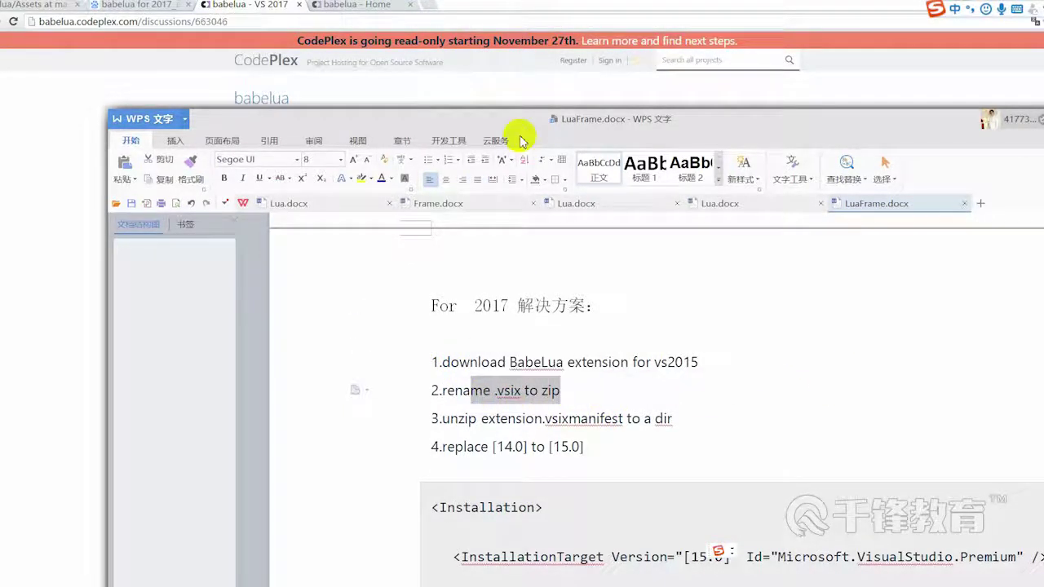
drag(520, 140, 572, 122)
Arrange the D:\Lua folder beside the notes, with the rename-to-zip step marked
mouse_move(607, 583)
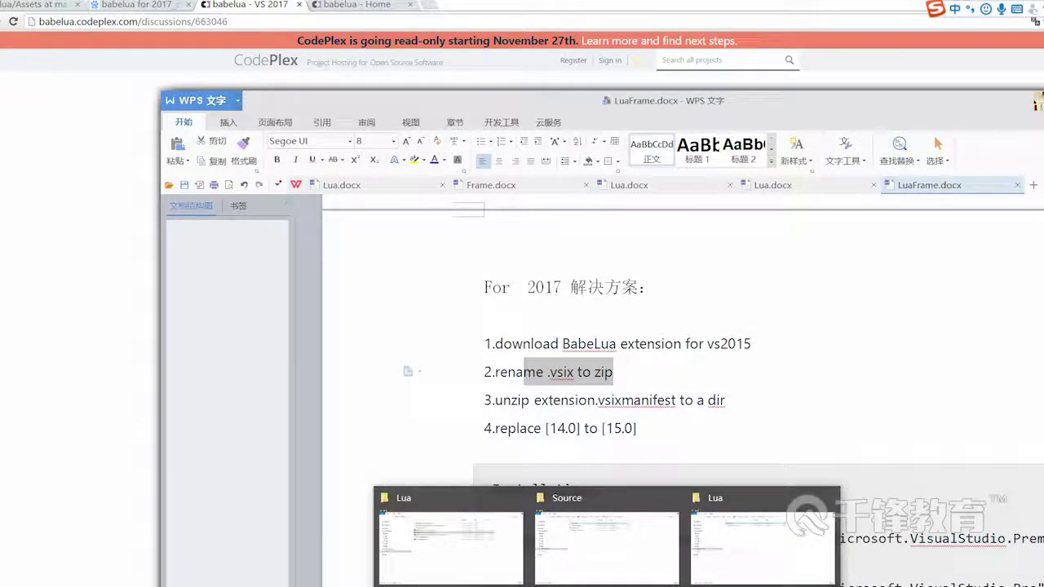
click(733, 534)
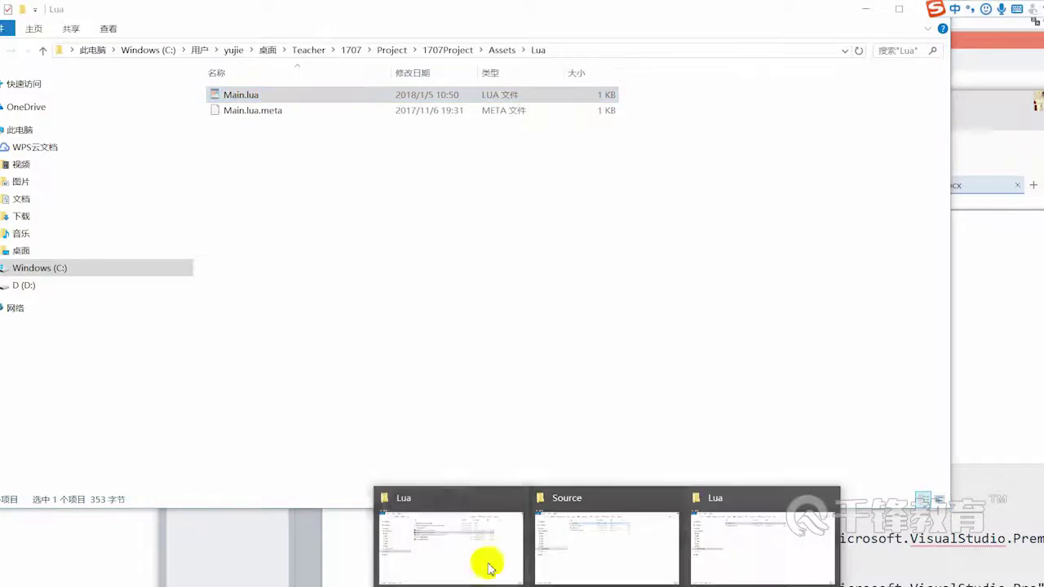
click(484, 494)
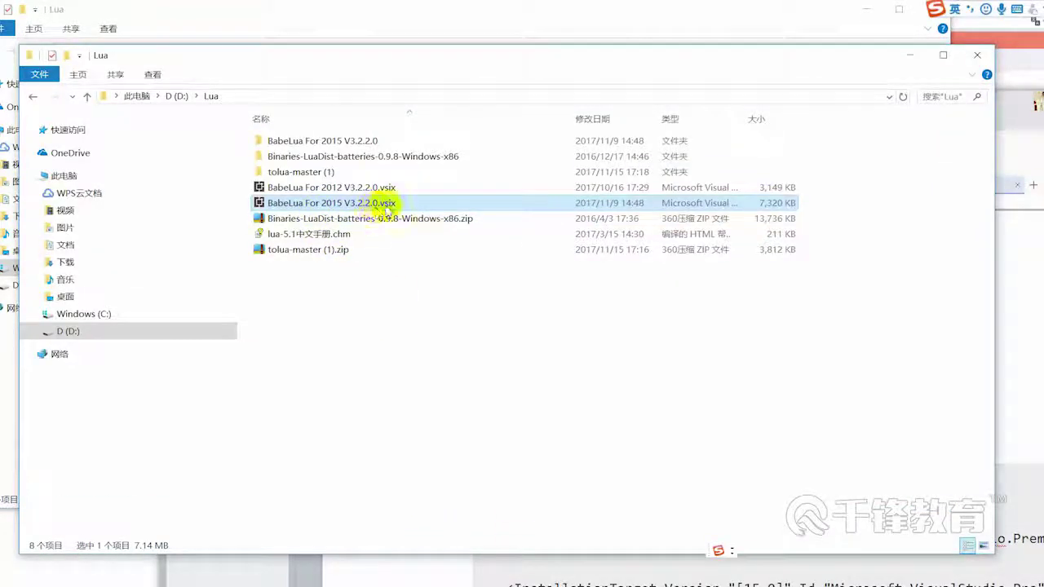
mouse_move(674, 56)
mouse_down()
mouse_move(819, 54)
mouse_move(489, 70)
mouse_up()
click(826, 302)
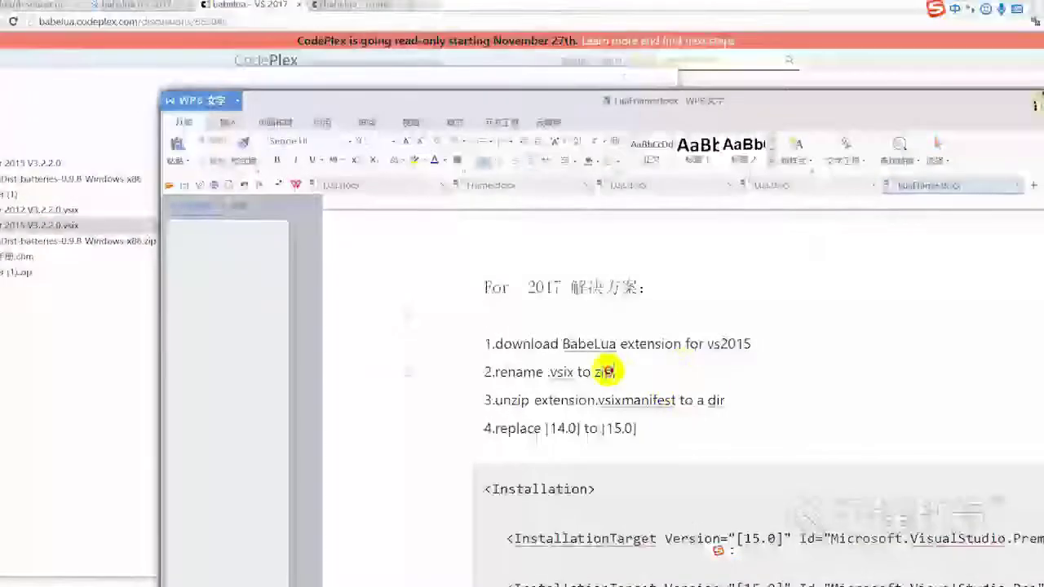
drag(607, 372, 527, 372)
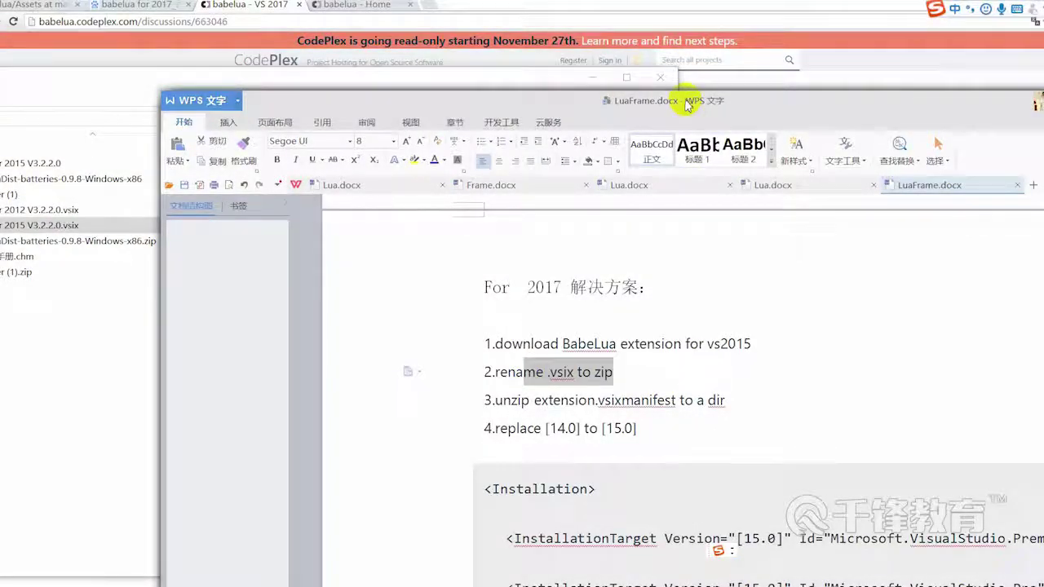
drag(685, 100, 812, 102)
click(69, 230)
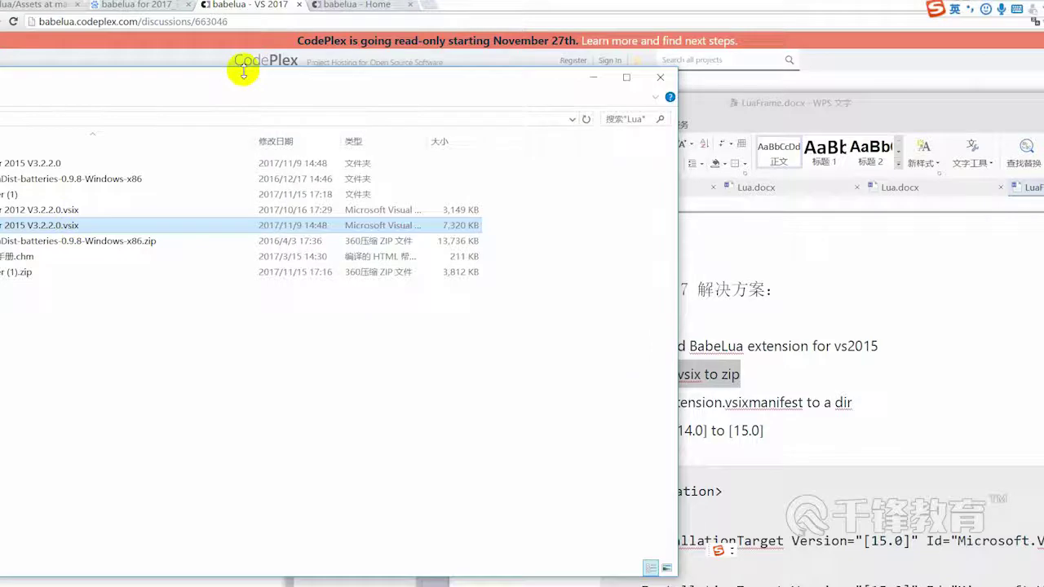
drag(240, 70, 303, 70)
Rename BabeLua For 2015 V3.2.2.0.vsix to .zip and confirm the extension change
click(139, 218)
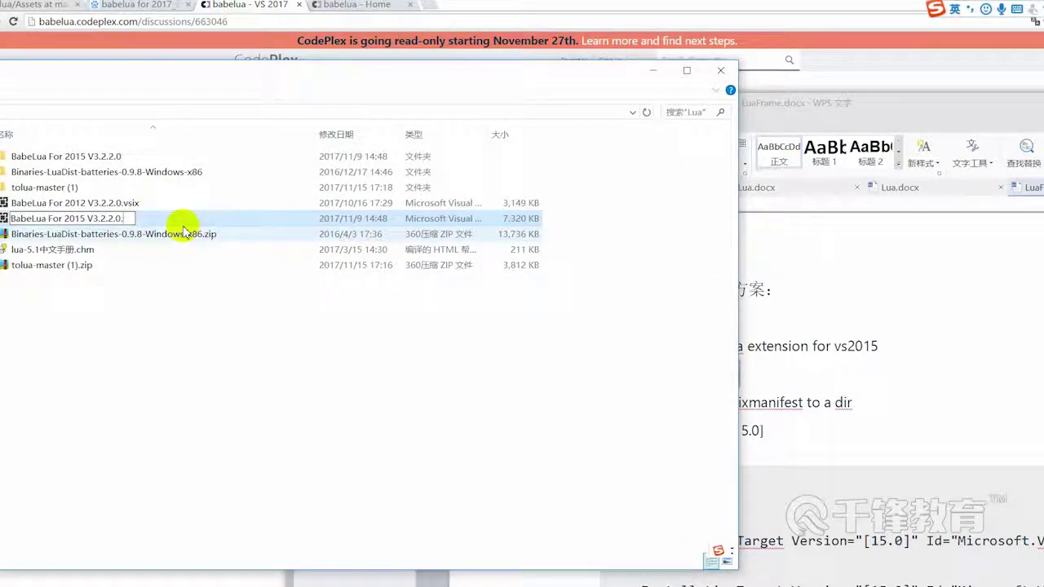
text(zip)
key(Return)
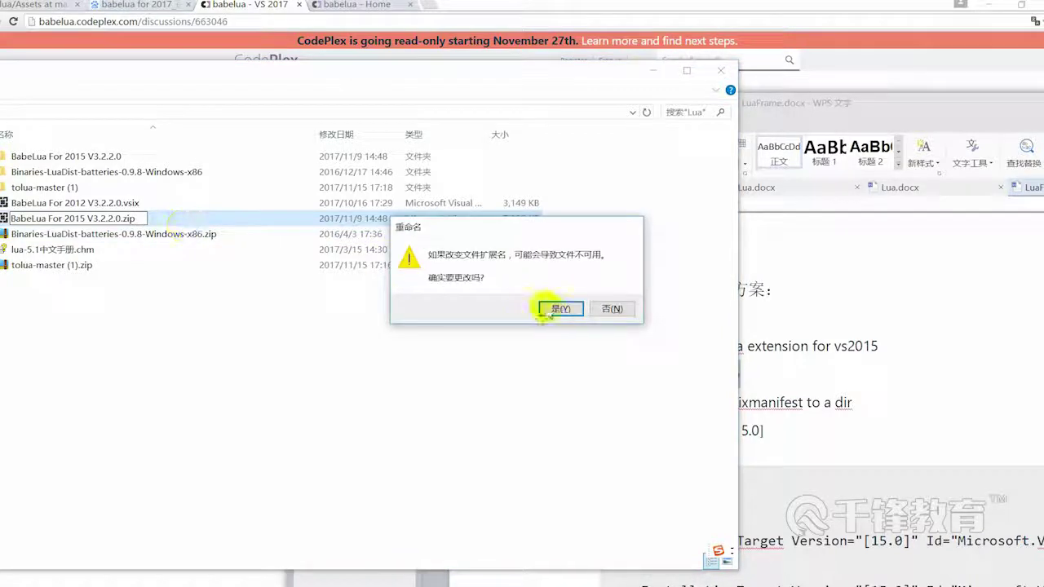
click(552, 309)
right_click(151, 220)
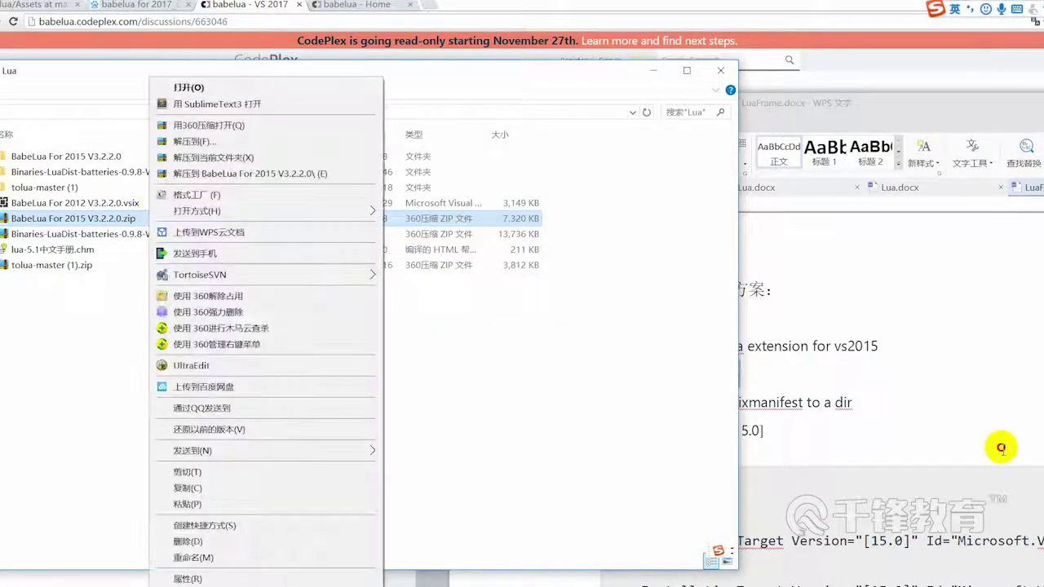
click(999, 444)
Mark the unzip step in the notes and open the BabeLua For 2015 V3.2.2.0 folder
click(641, 361)
drag(641, 362, 852, 363)
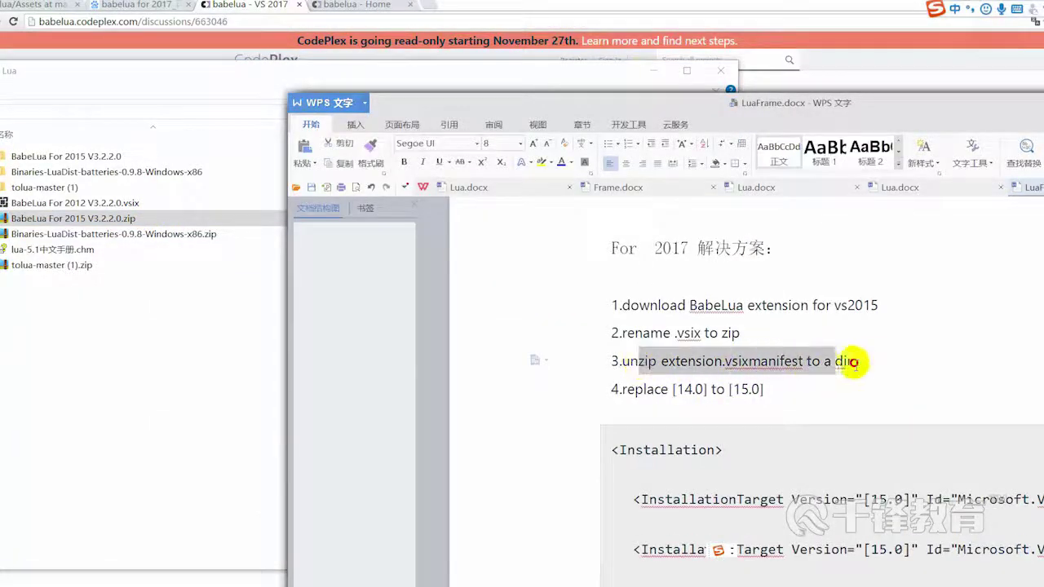
click(94, 218)
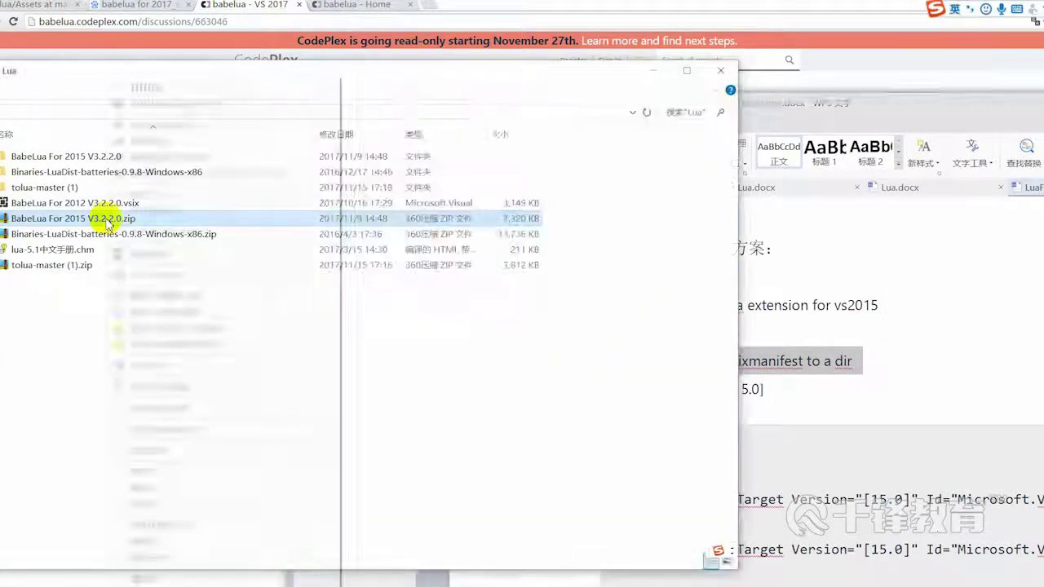
right_click(94, 220)
click(84, 157)
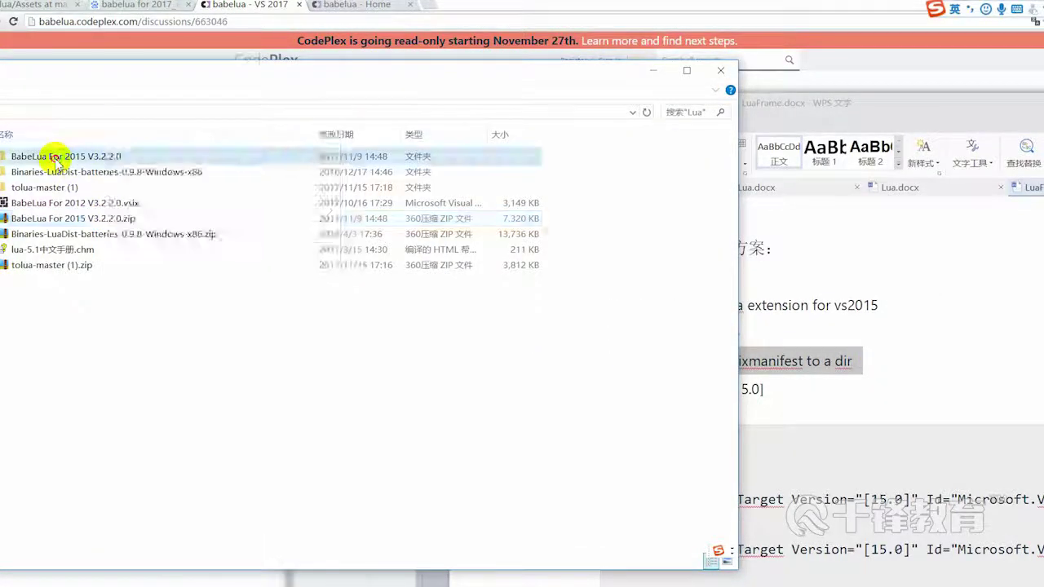
double_click(85, 158)
drag(268, 70, 361, 58)
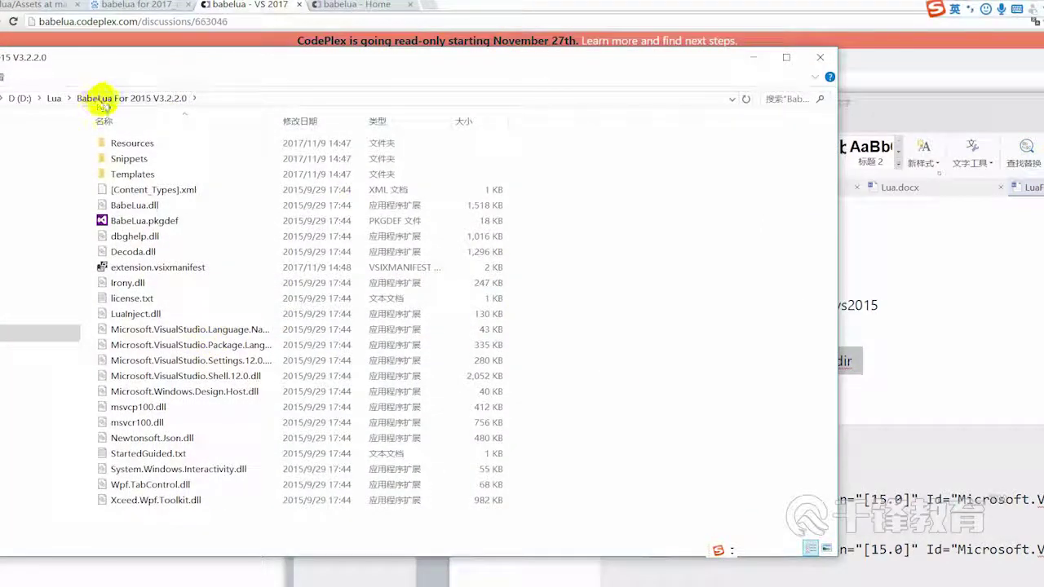
Mark the replace [14.0] with [15.0] step and select extension.vsixmanifest
click(988, 440)
scroll(679, 383, down, 1)
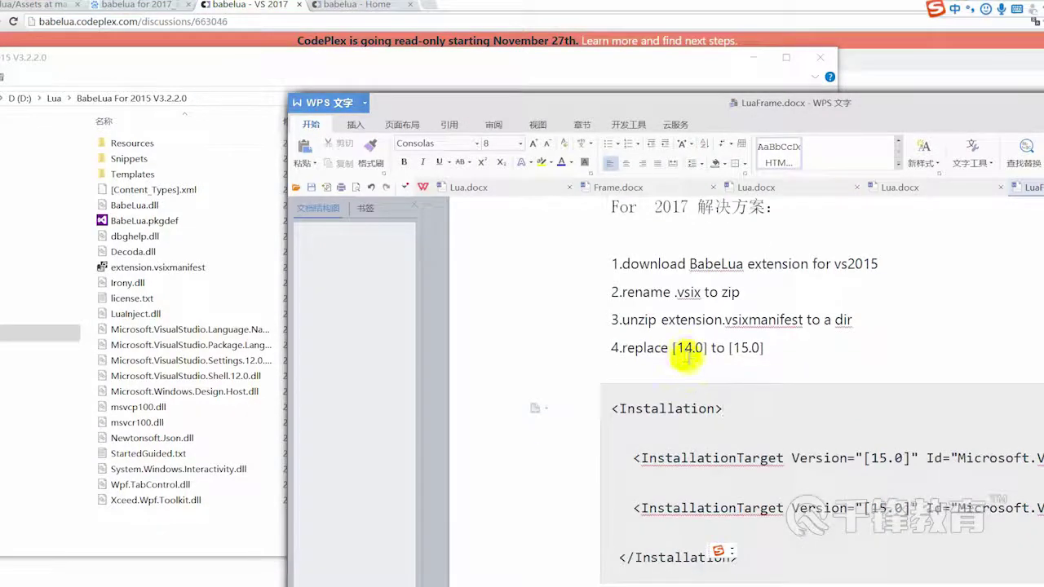
click(687, 348)
drag(688, 347, 760, 347)
click(899, 398)
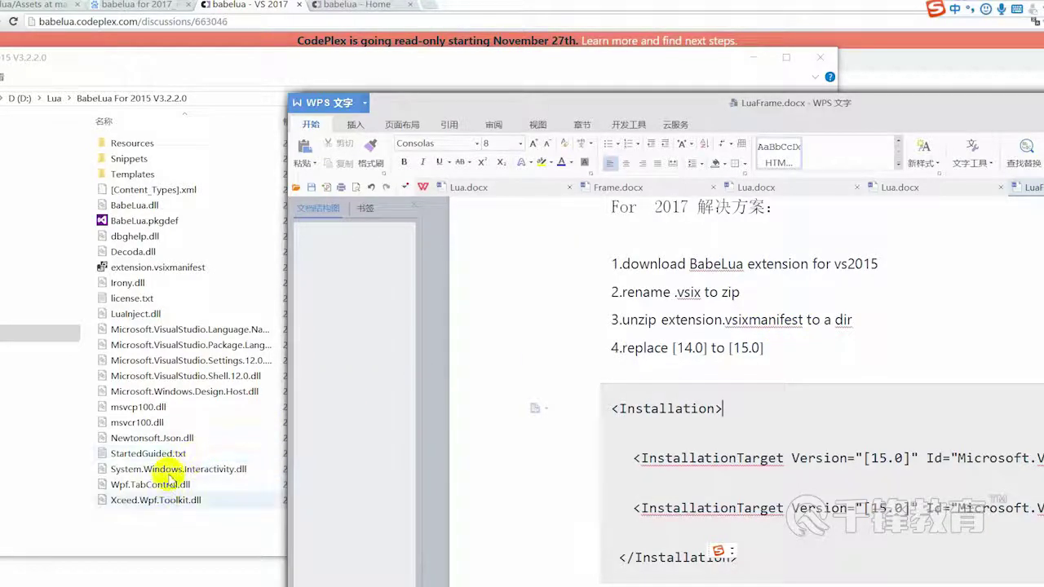
click(196, 276)
Open extension.vsixmanifest in Sublime Text and select the [15.0] version on line 14
right_click(176, 271)
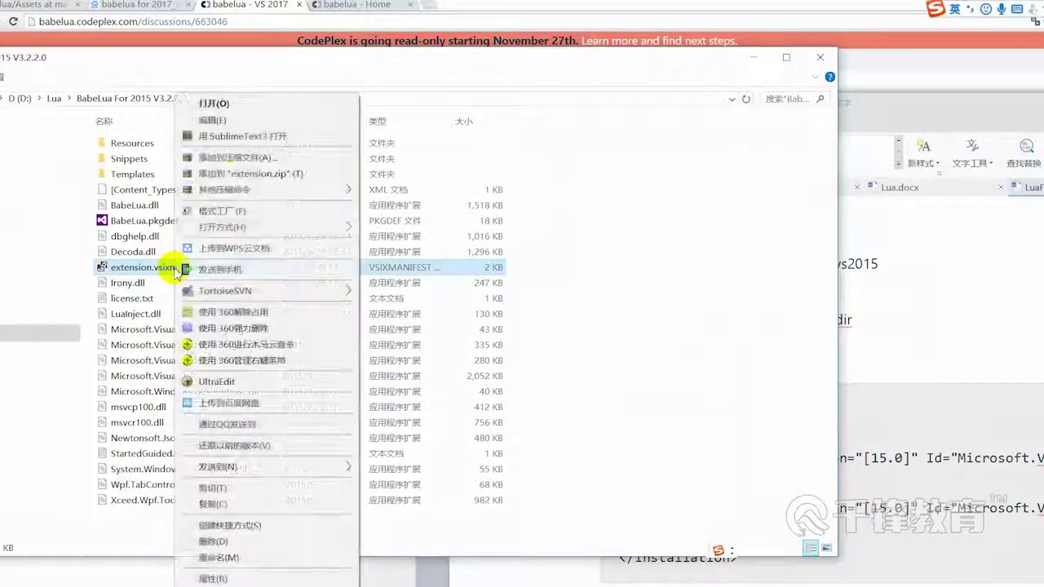
click(245, 136)
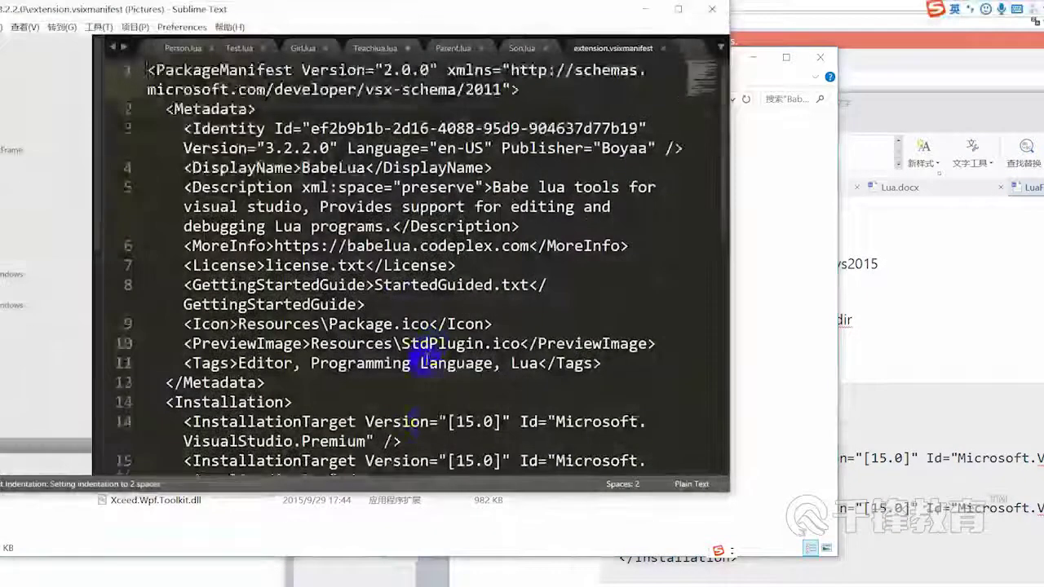
scroll(428, 361, down, 1)
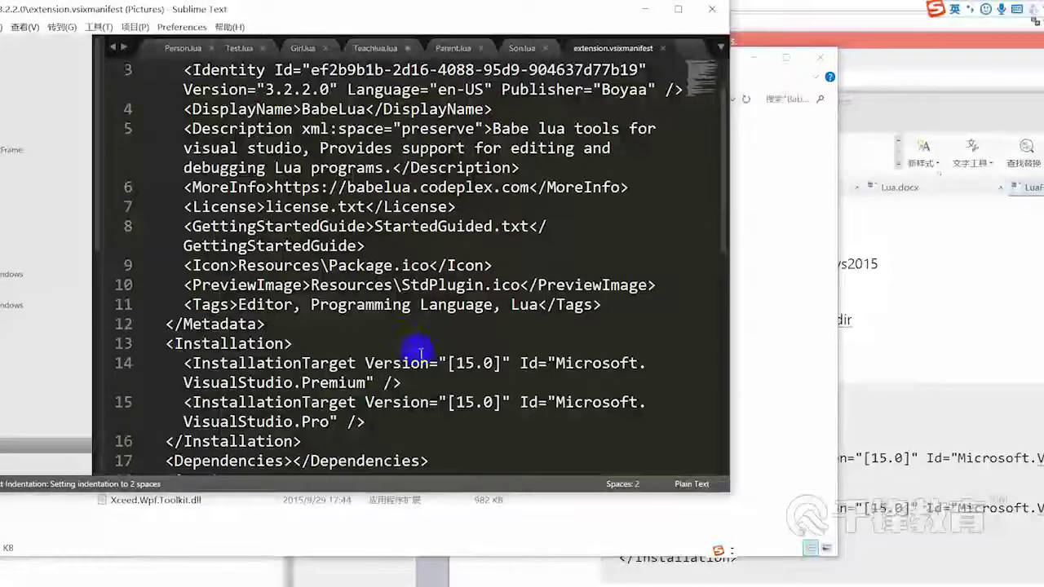
scroll(420, 353, down, 1)
click(459, 306)
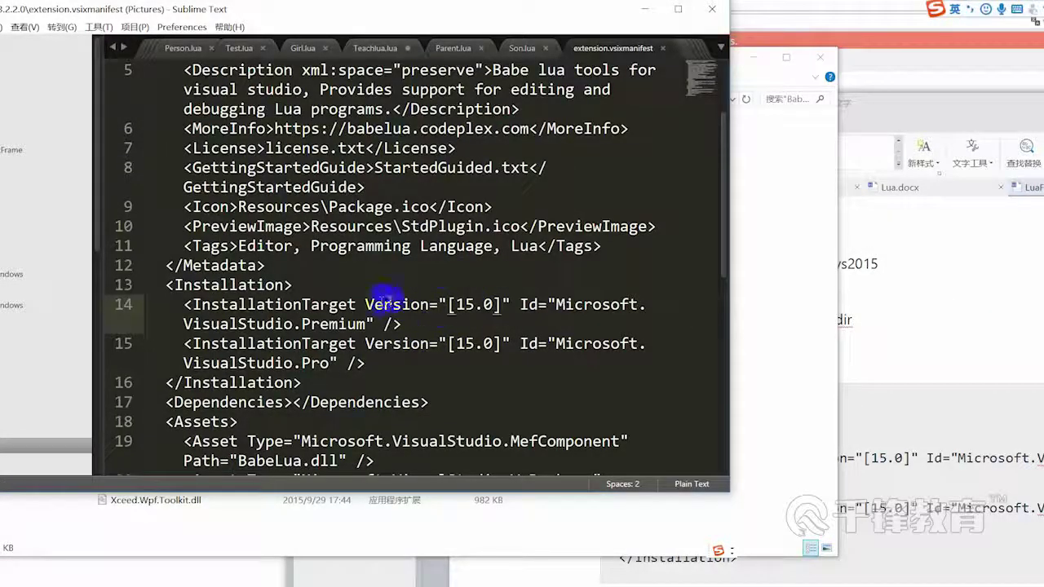
drag(365, 304, 494, 300)
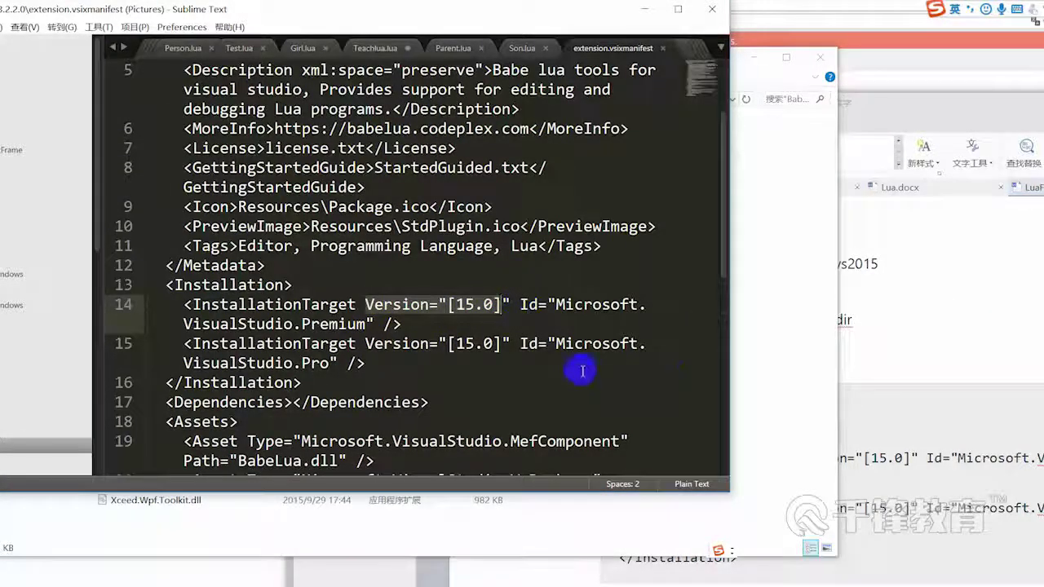
Compare both [15.0] InstallationTarget versions against the notes, then close the manifest
click(1009, 345)
drag(683, 348, 729, 351)
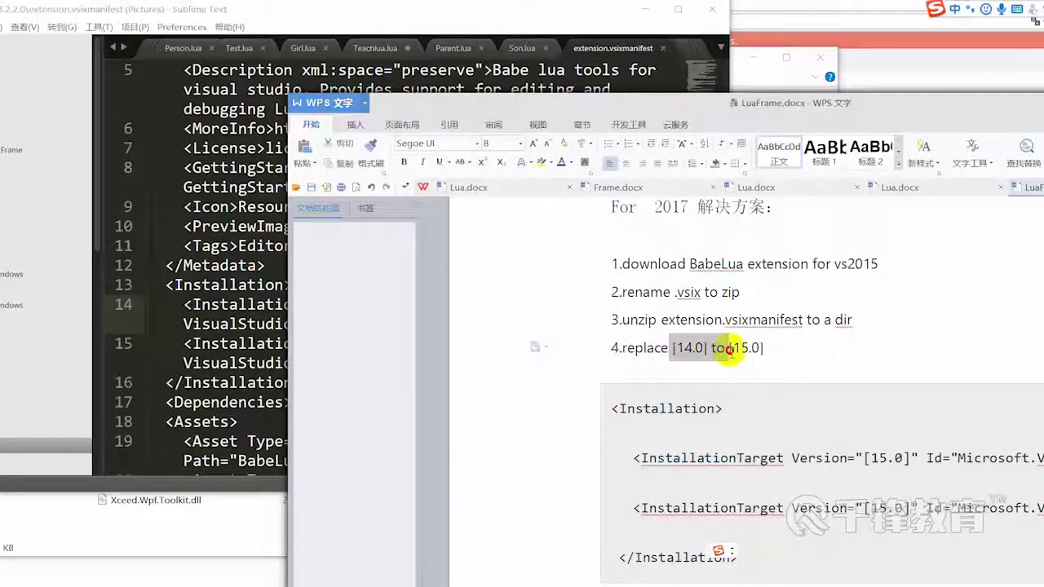
drag(508, 16, 410, 22)
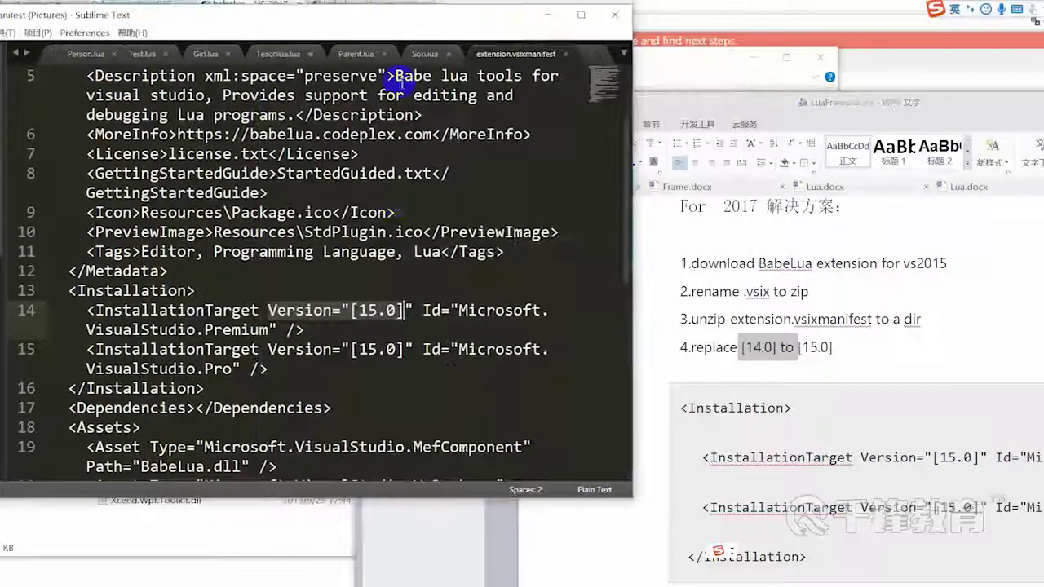
drag(358, 356, 403, 352)
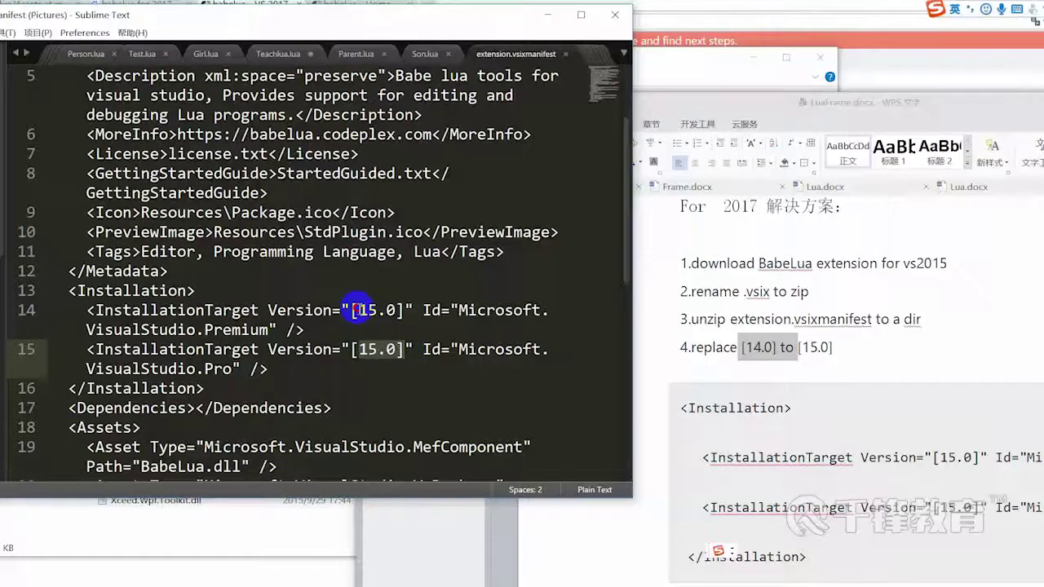
drag(359, 310, 408, 311)
scroll(444, 367, down, 1)
scroll(936, 416, down, 1)
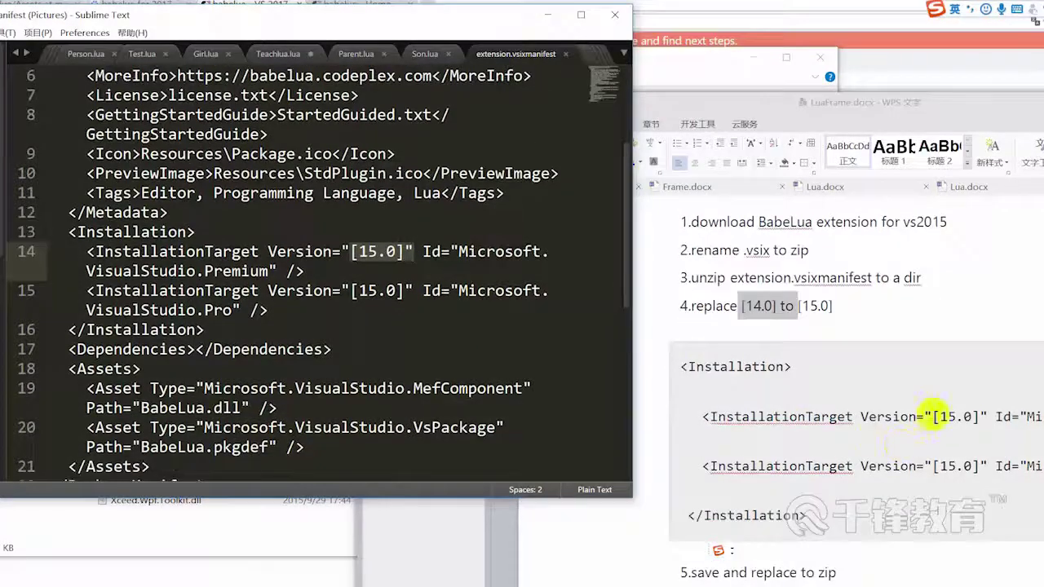
scroll(936, 415, down, 1)
scroll(942, 417, down, 1)
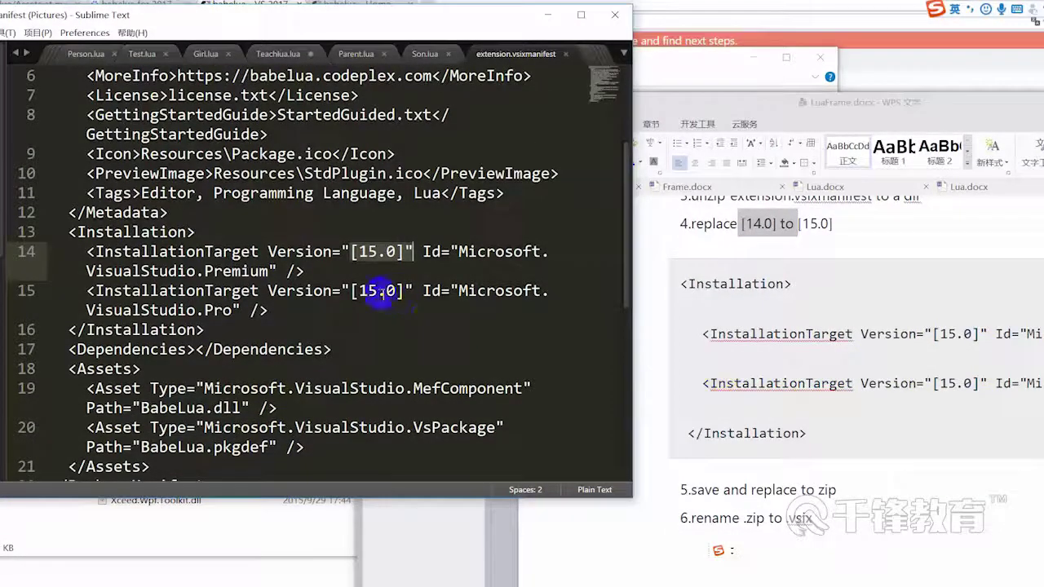
scroll(865, 383, down, 1)
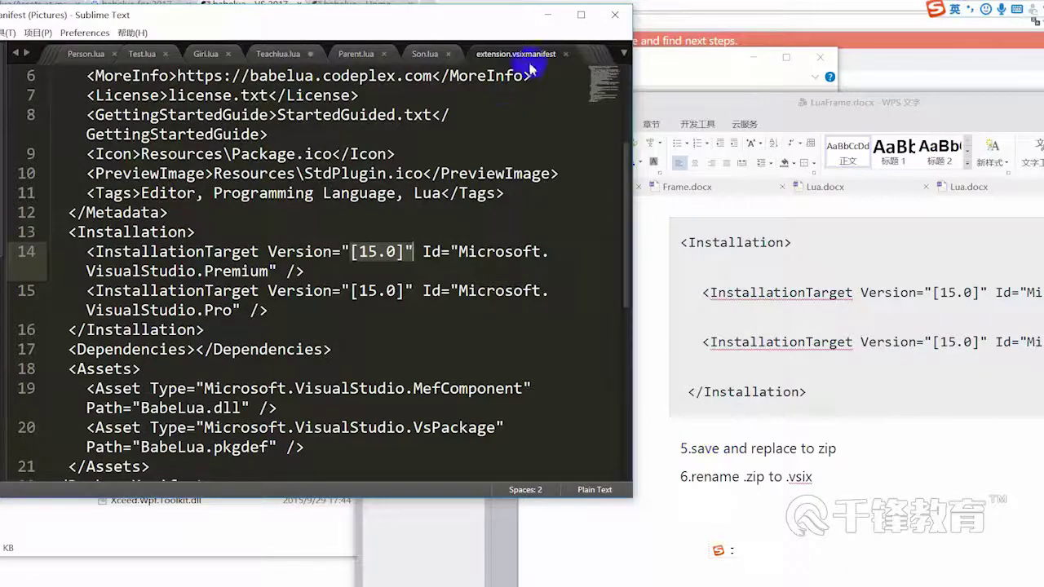
click(562, 55)
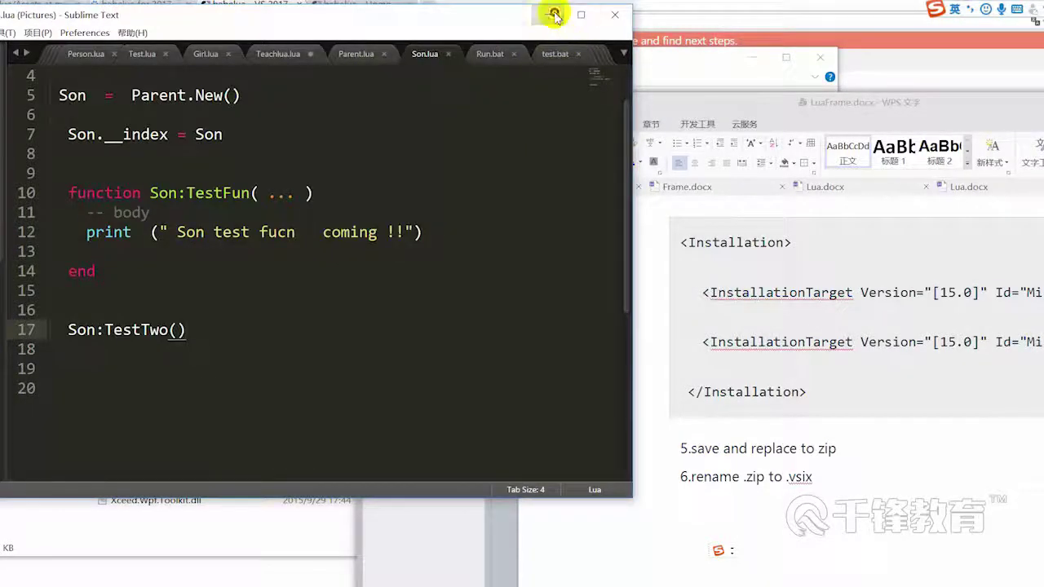
Compress the BabeLua For 2015 V3.2.2.0 folder in D:\Lua into a zip archive
click(554, 15)
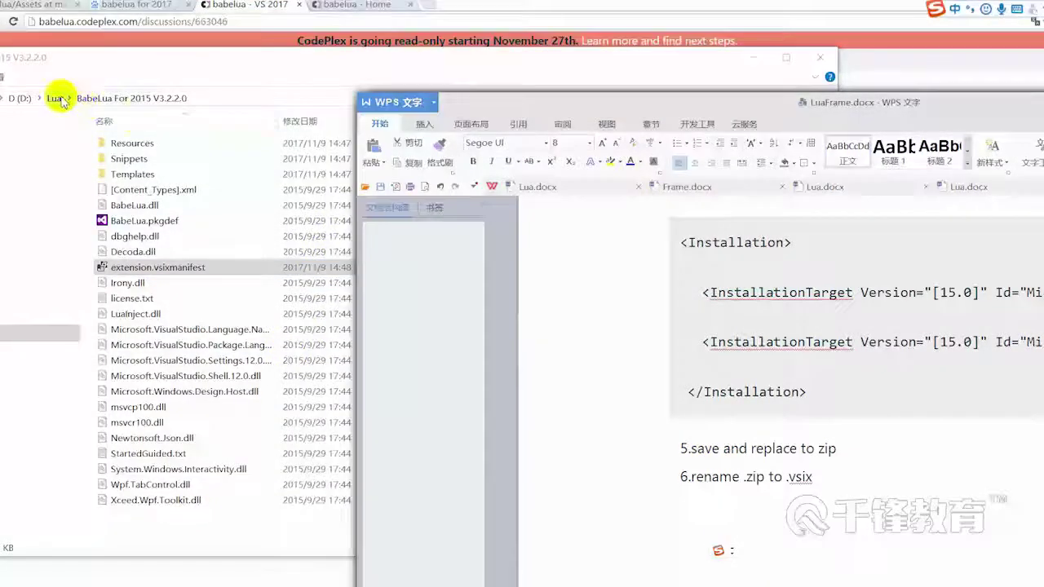
click(59, 99)
click(973, 406)
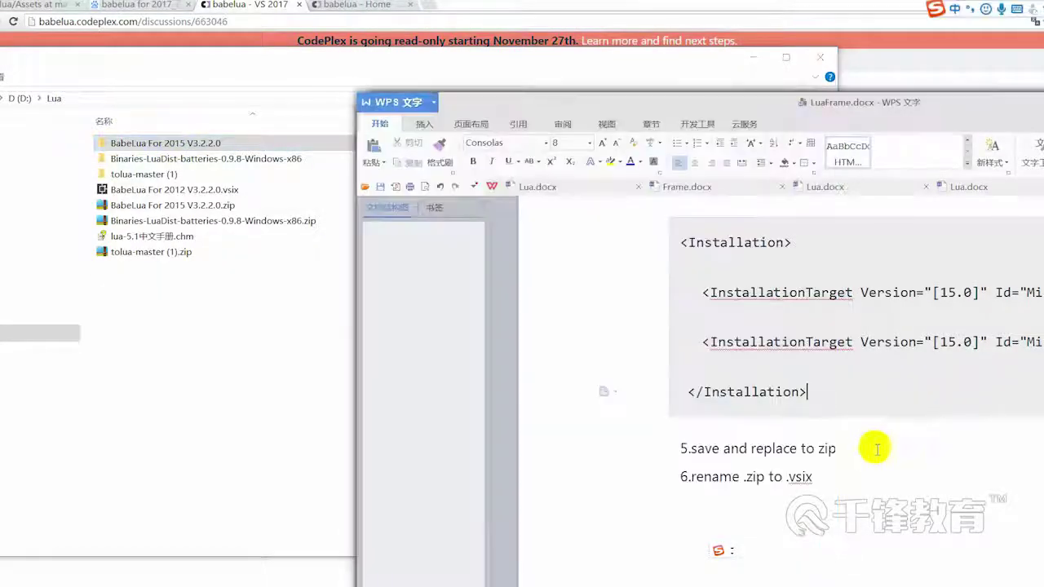
scroll(877, 448, down, 1)
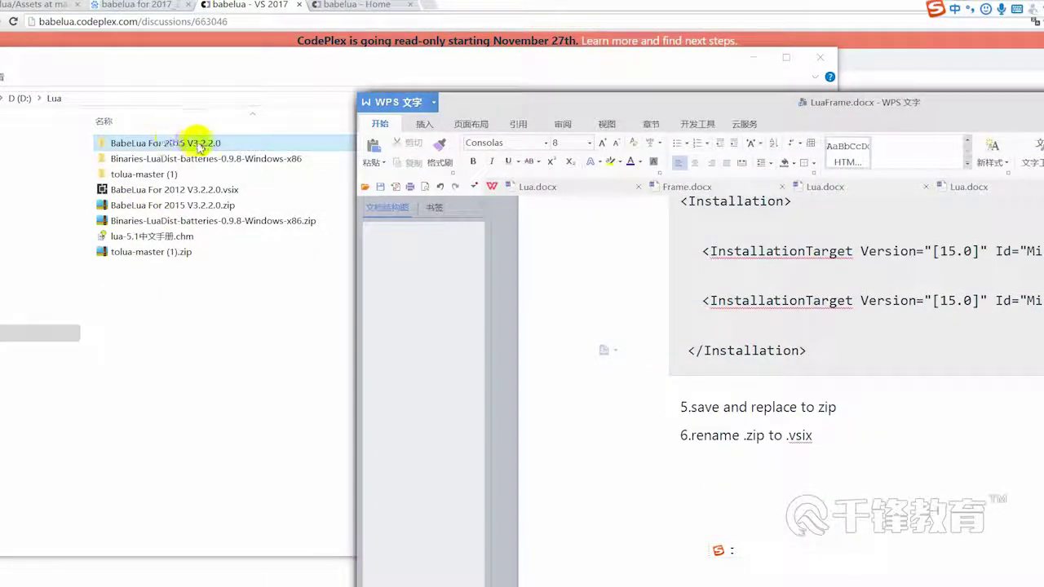
click(200, 147)
right_click(200, 147)
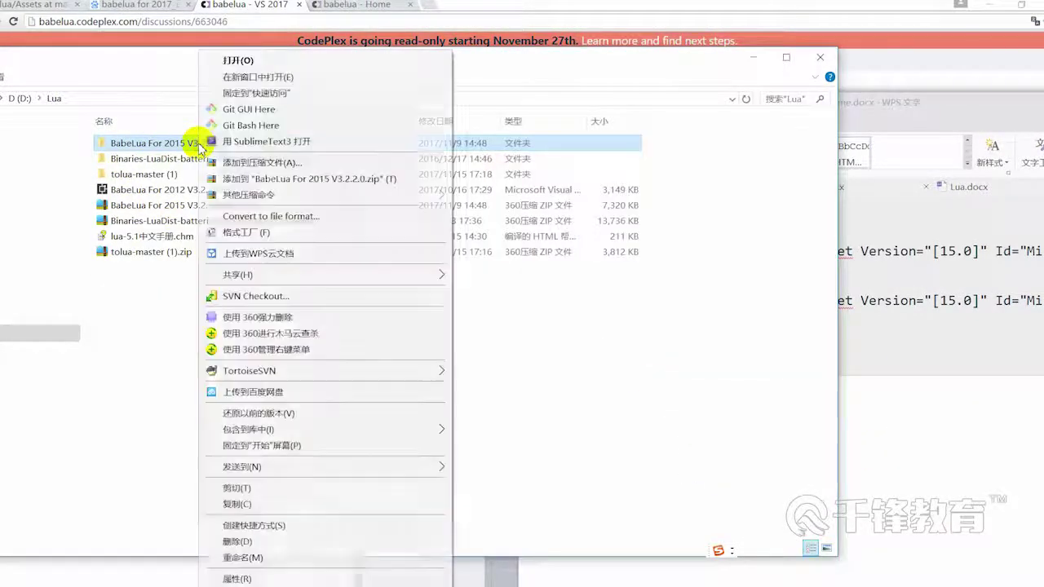
click(336, 186)
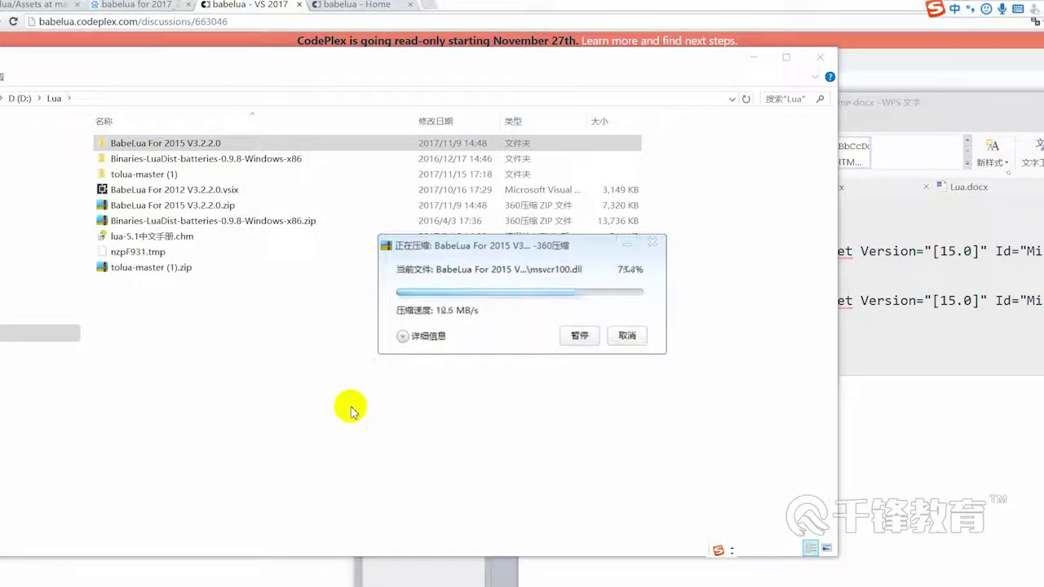
Rename the zip to BabeLua For 2015 V3.2.2.0.vsix, accepting the extension-change warning
click(235, 206)
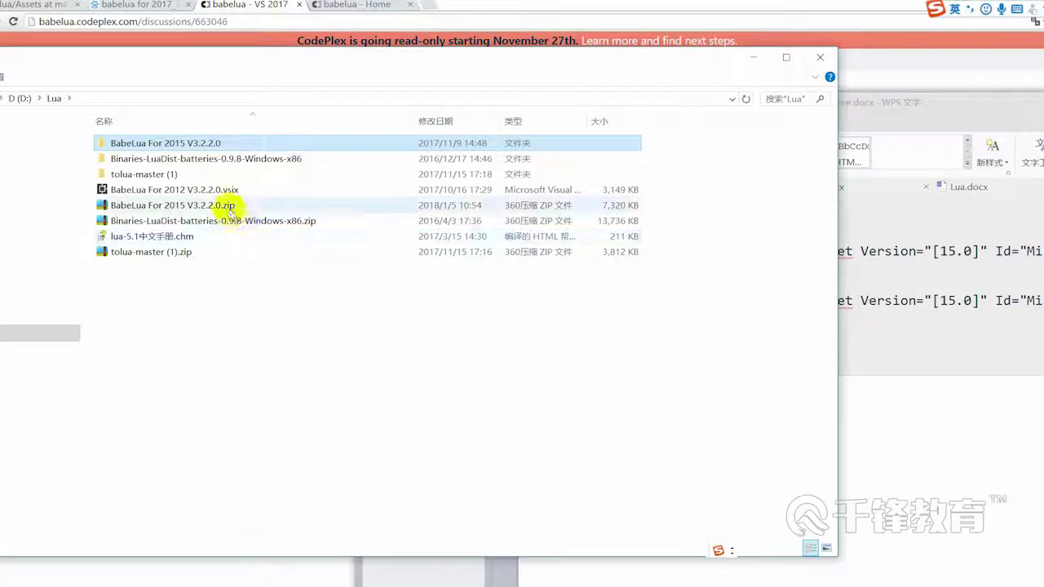
click(1000, 373)
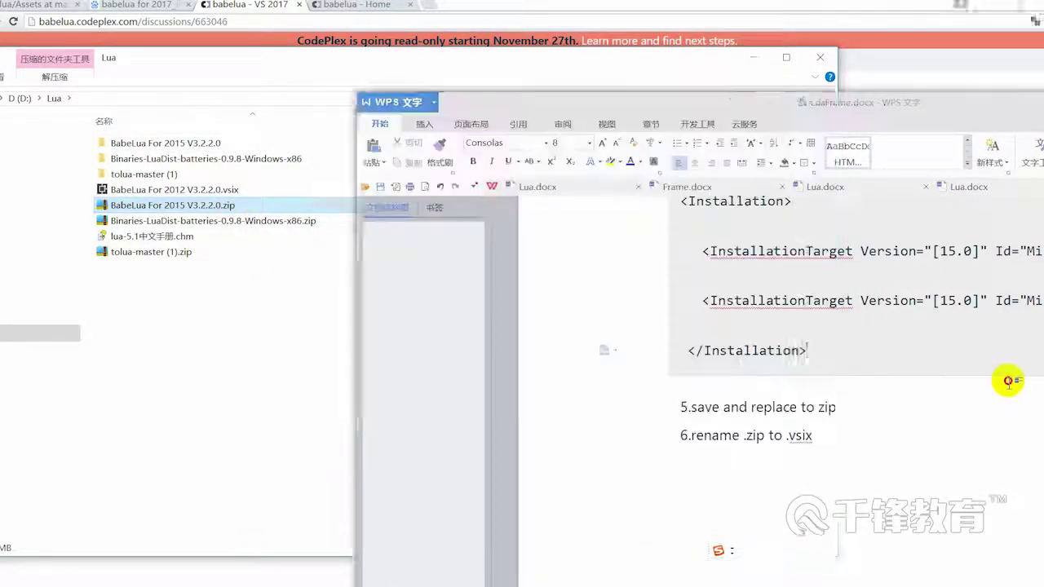
click(235, 207)
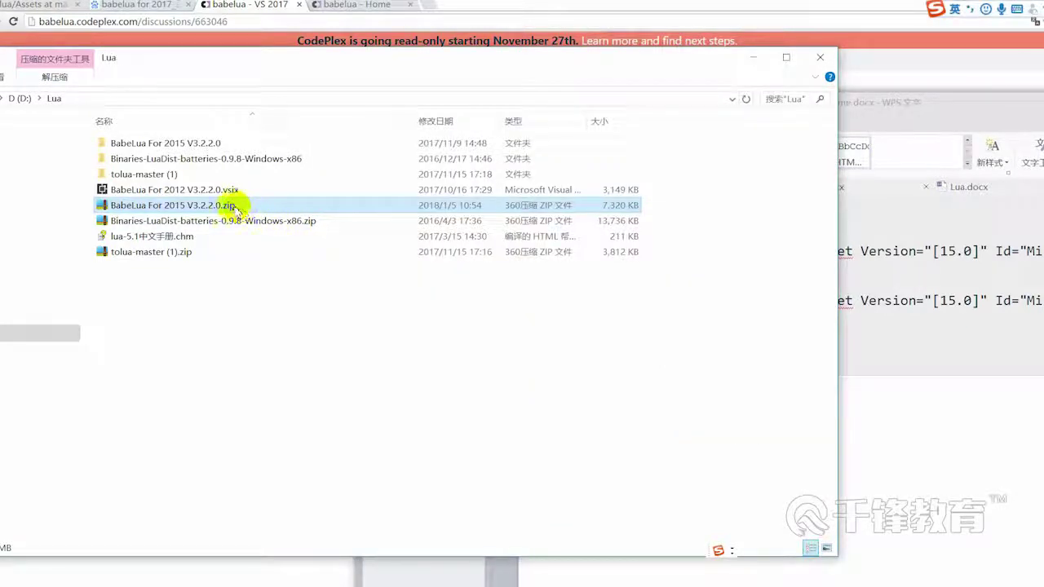
click(236, 209)
text(vsix)
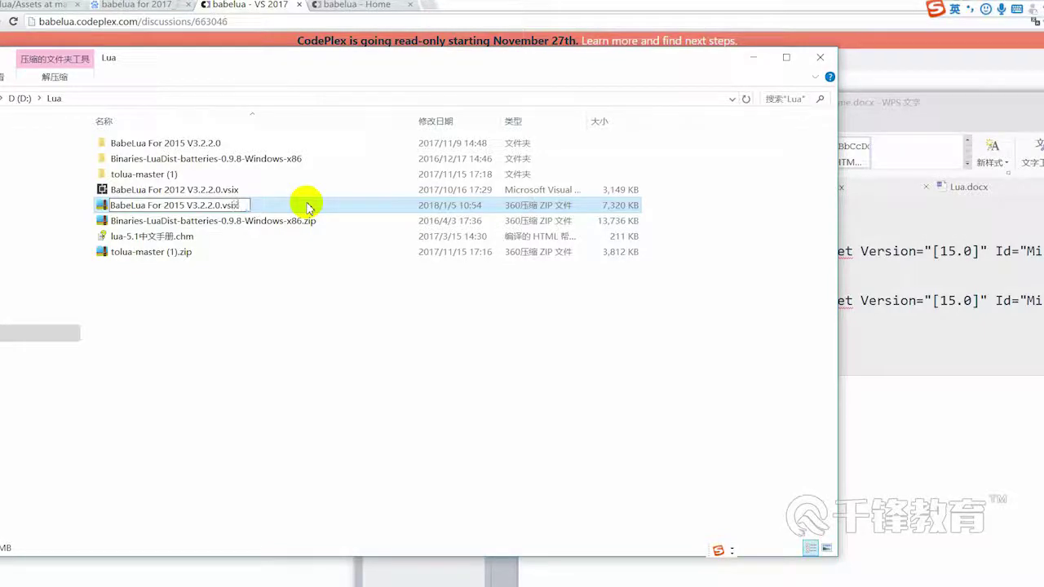
click(309, 207)
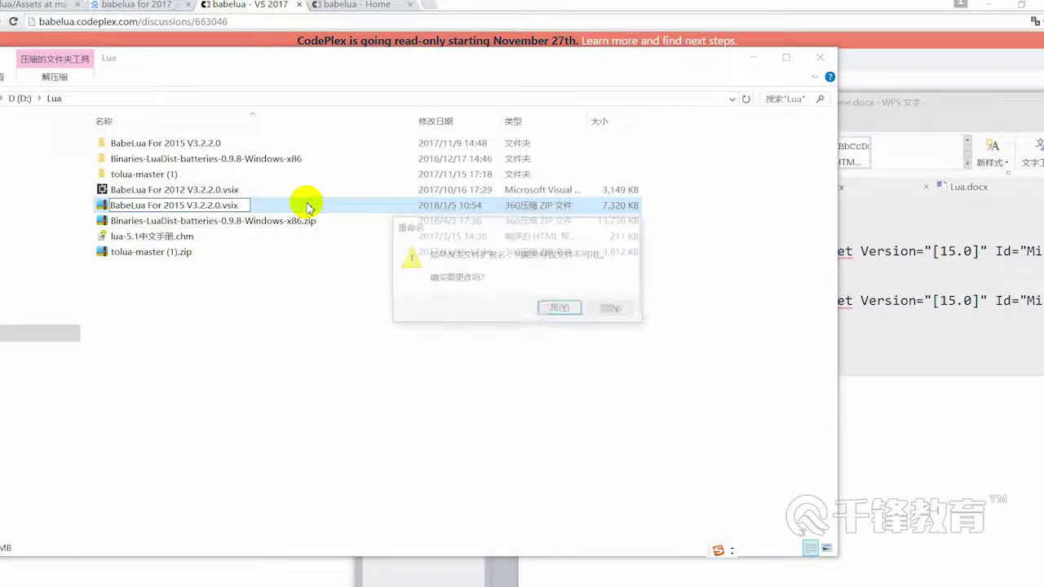
click(576, 310)
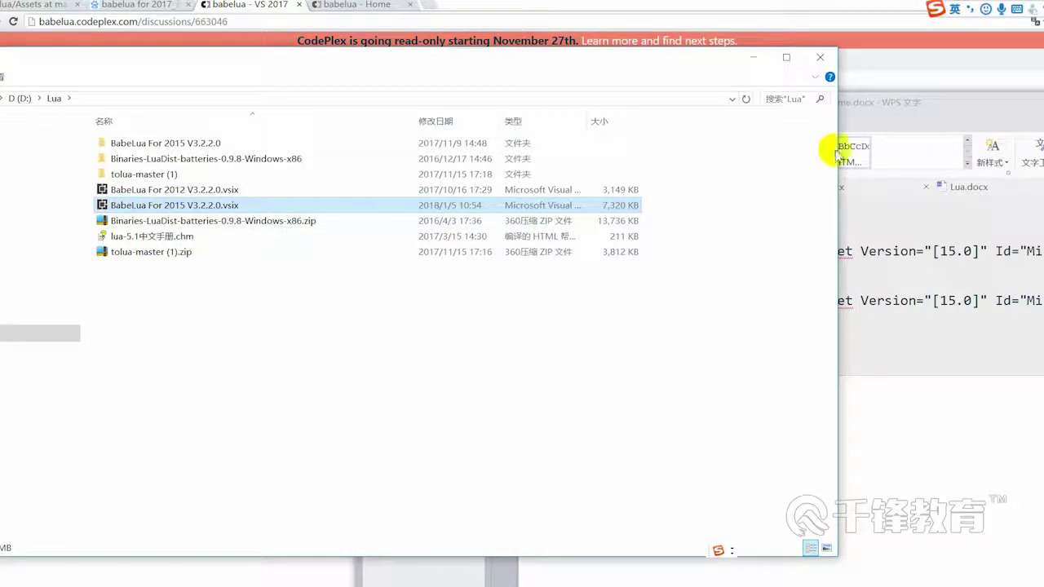
click(921, 98)
drag(921, 99, 862, 92)
Start a new line below step 6 in the notes and switch to the 1707Project Visual Studio window
scroll(791, 459, down, 1)
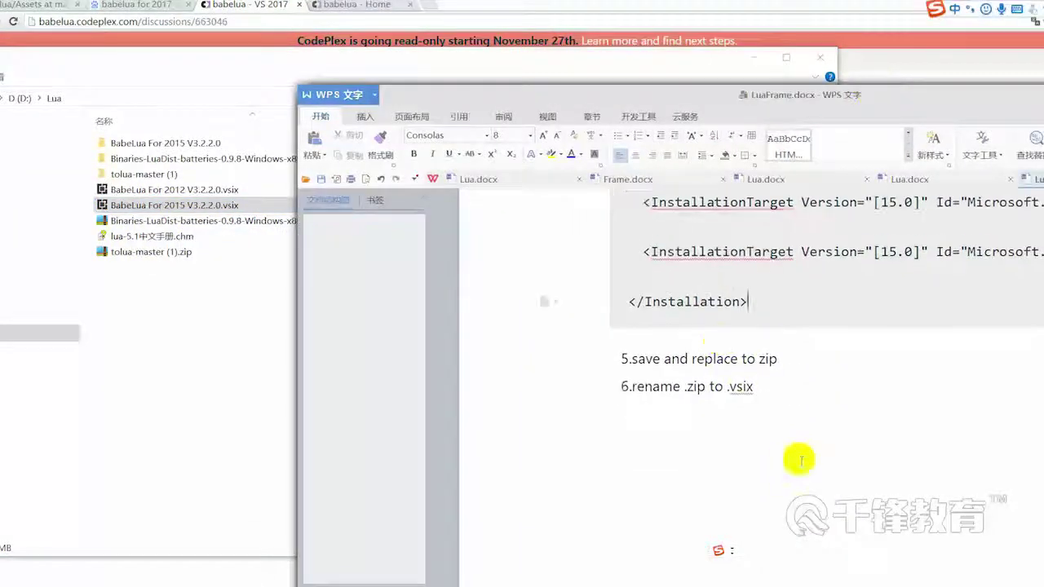
click(832, 403)
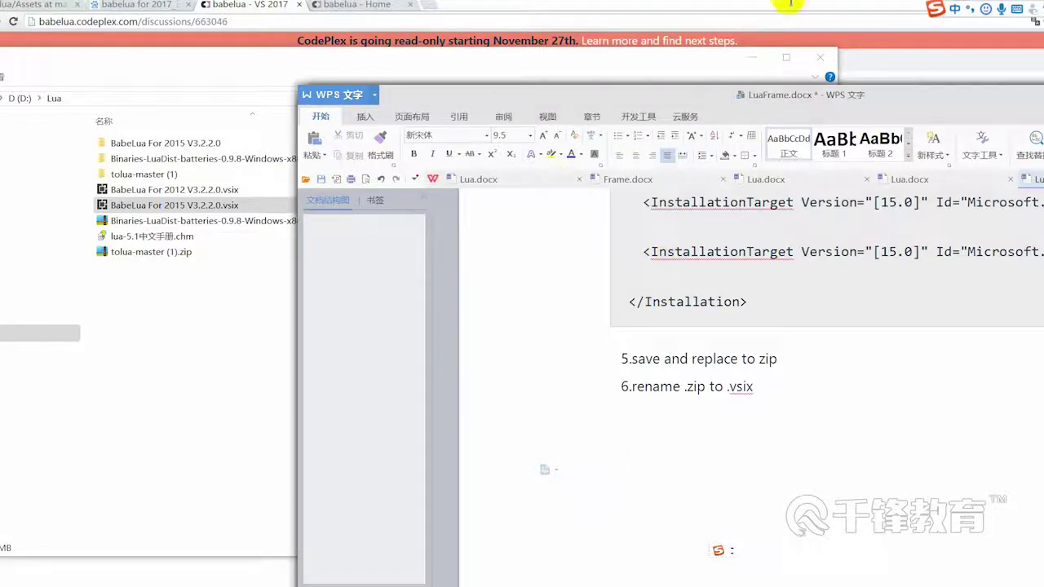
click(787, 585)
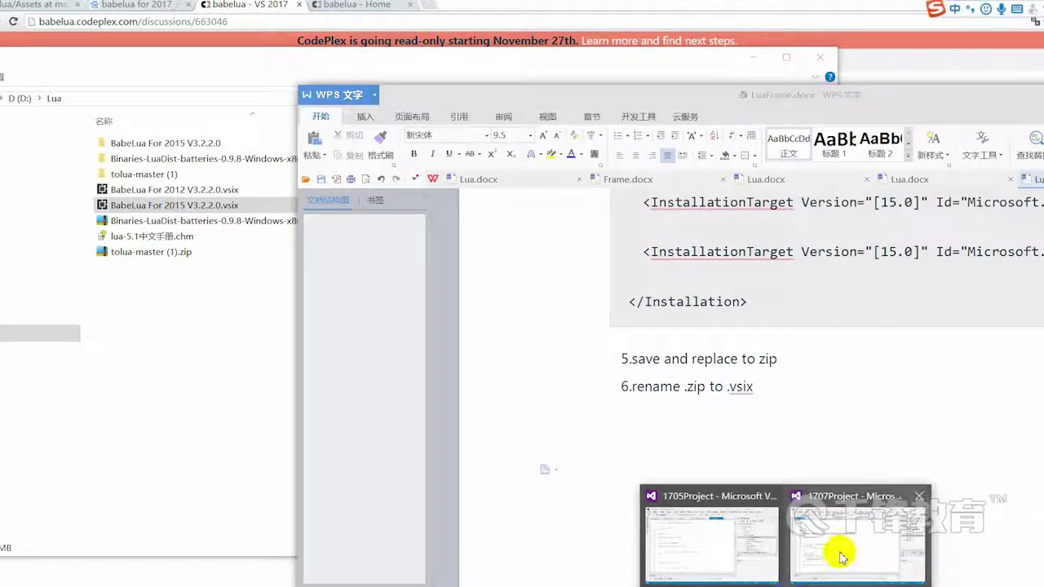
click(842, 557)
drag(589, 70, 469, 72)
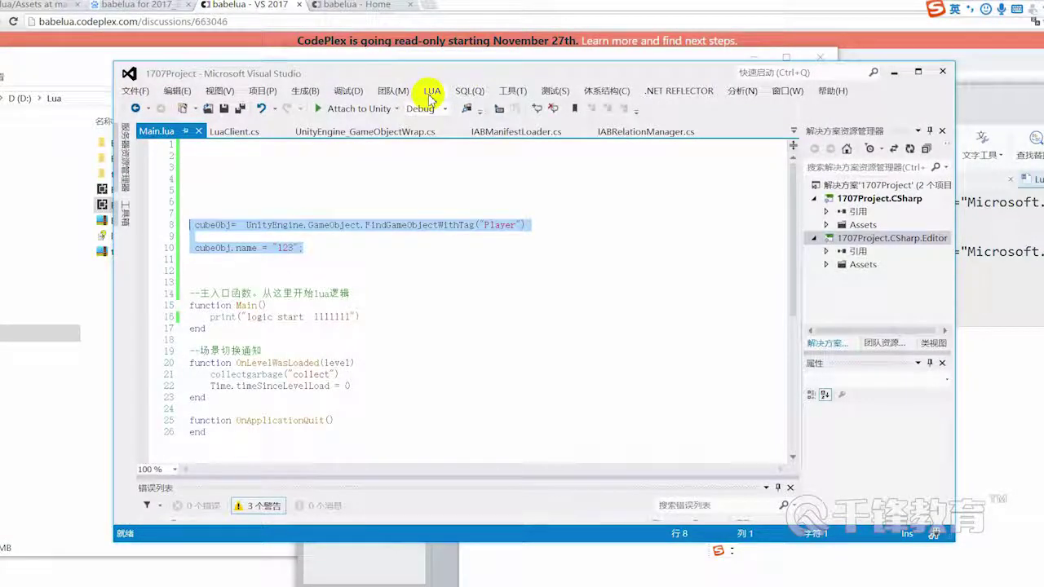
Open BabeLua's New Lua Project dialog from the LUA menu and start a screenshot capture
click(432, 95)
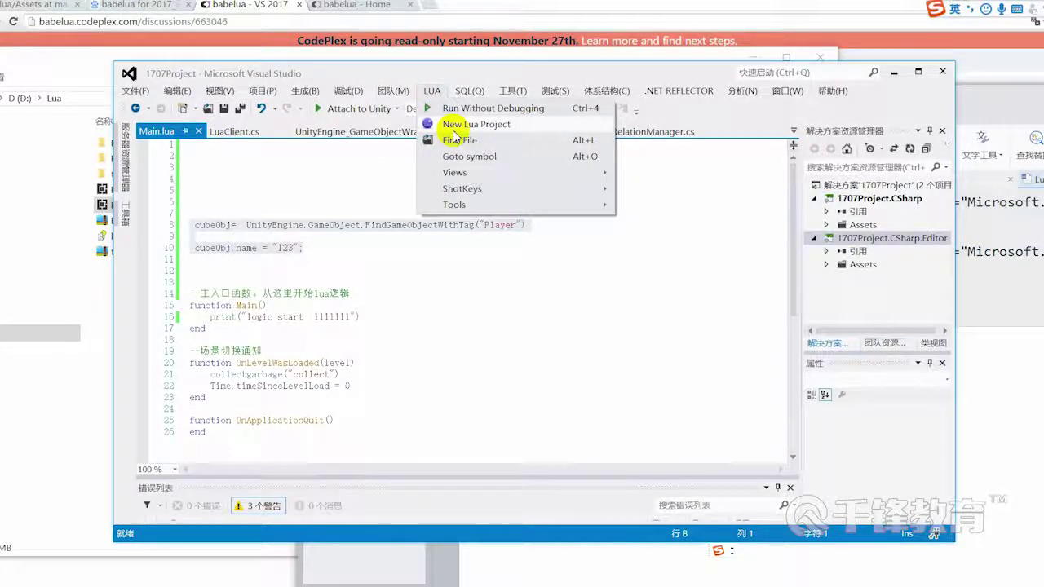
click(454, 127)
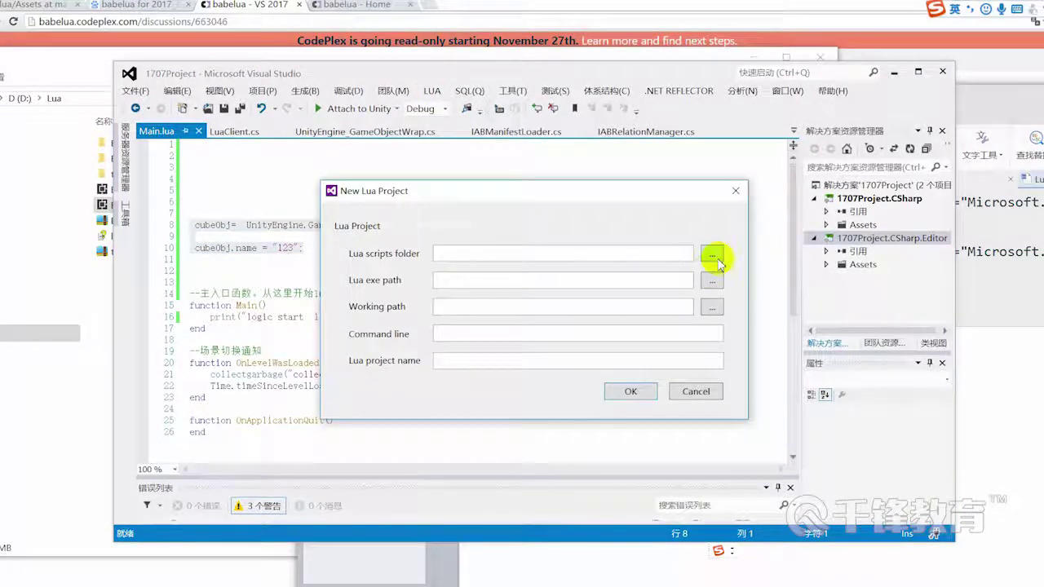
drag(597, 191, 595, 187)
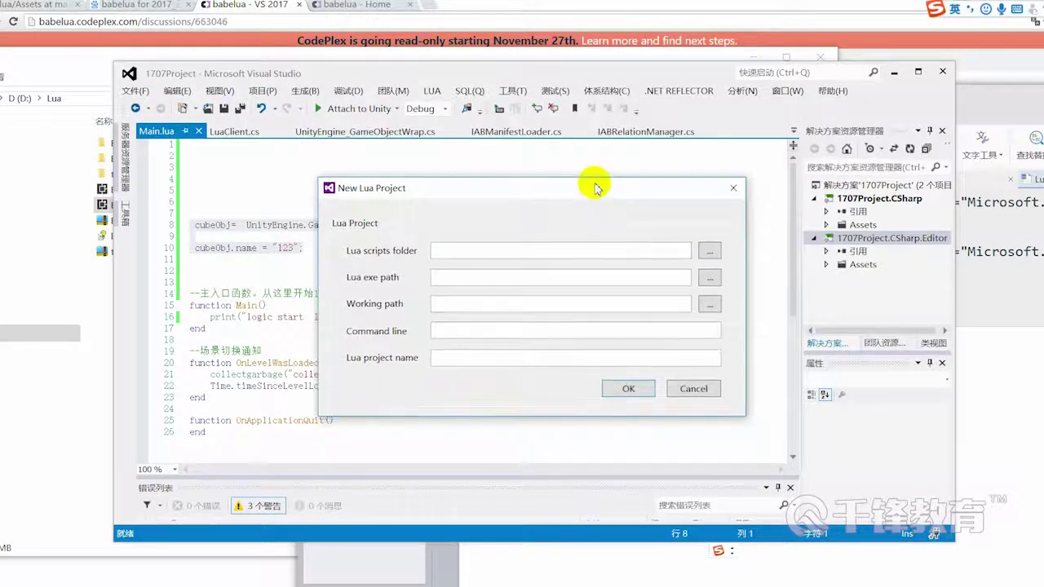
key(ctrl+alt+a)
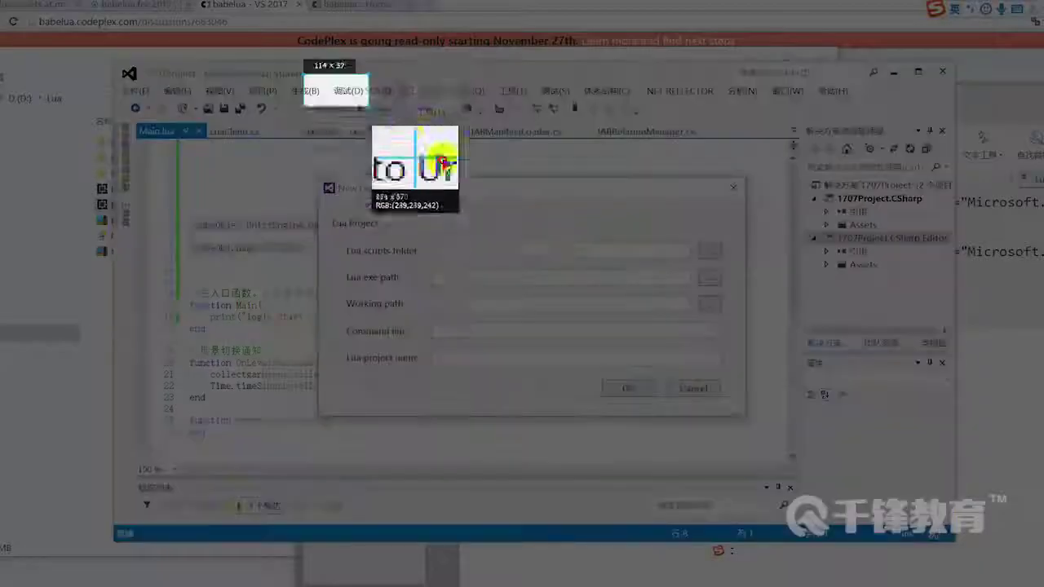
Capture the Visual Studio window and draw a red line from the LUA menu to the form
click(791, 475)
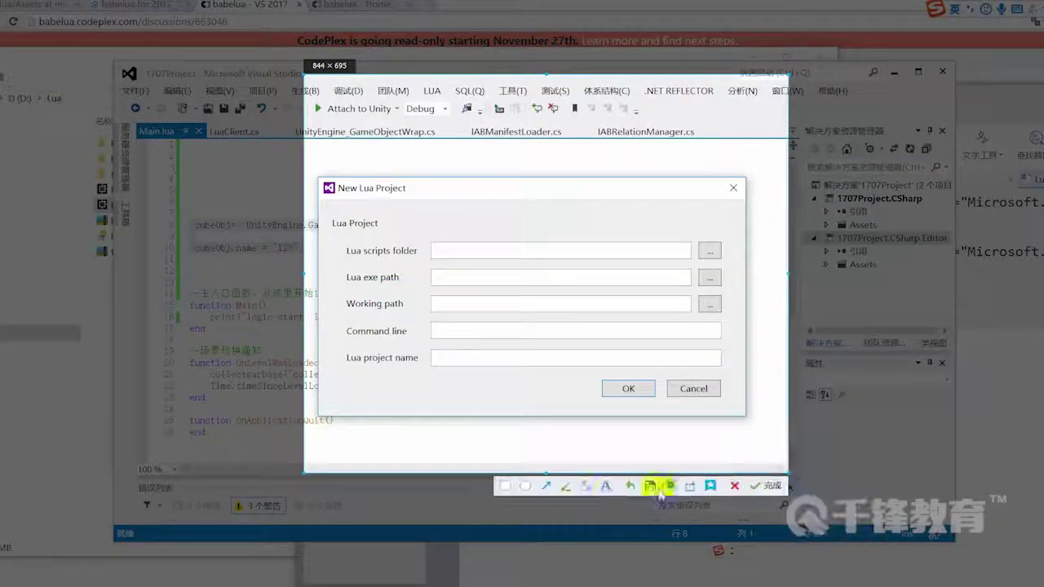
click(528, 487)
click(562, 488)
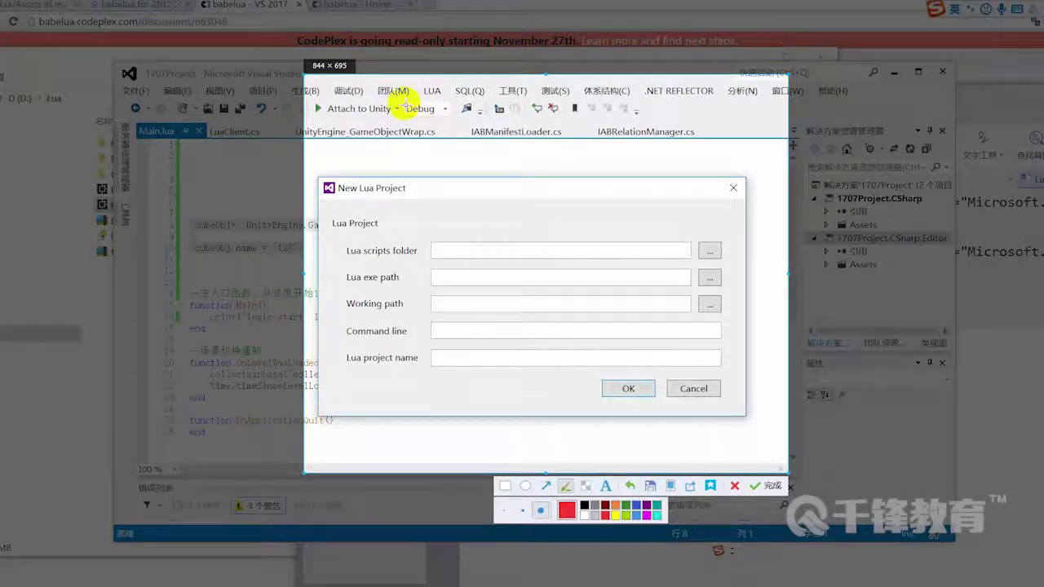
mouse_move(427, 96)
mouse_down()
mouse_move(428, 192)
mouse_move(446, 243)
mouse_up()
click(546, 486)
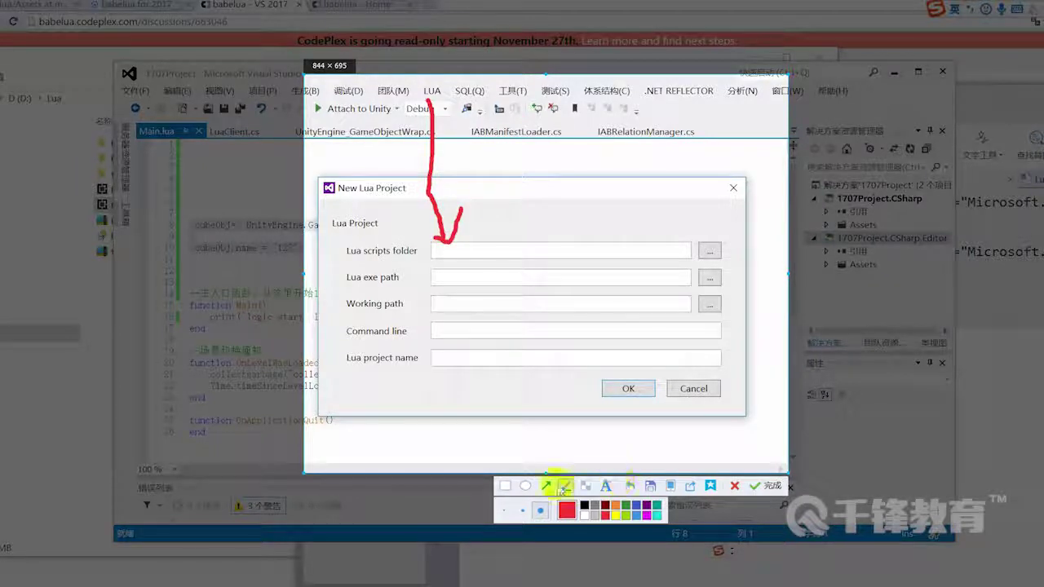
Add red notes 你的lua 所在的目录 and lua 工程的名字 beside the fields and finish the capture
click(604, 486)
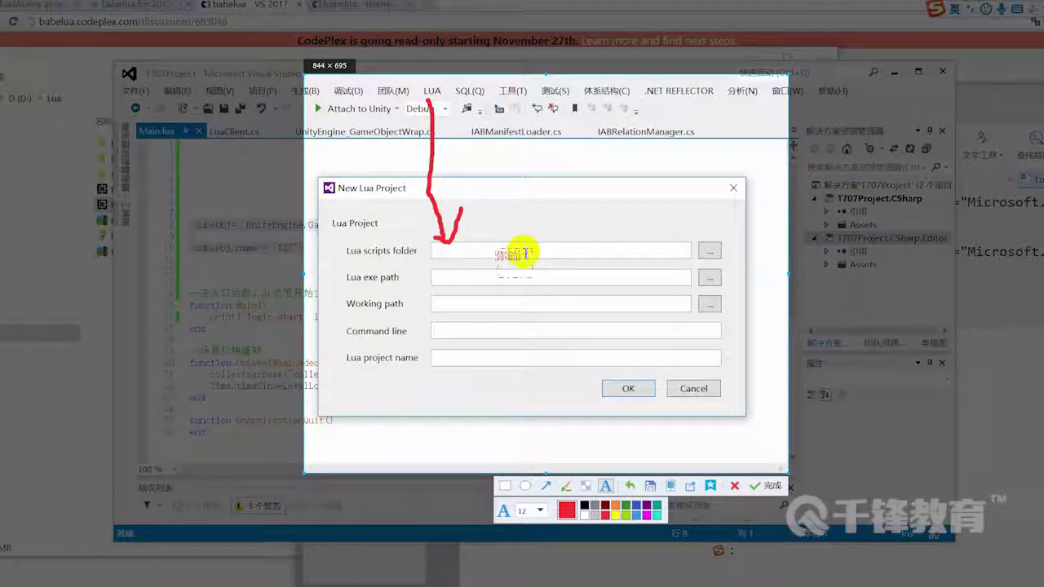
text(suoz所在的)
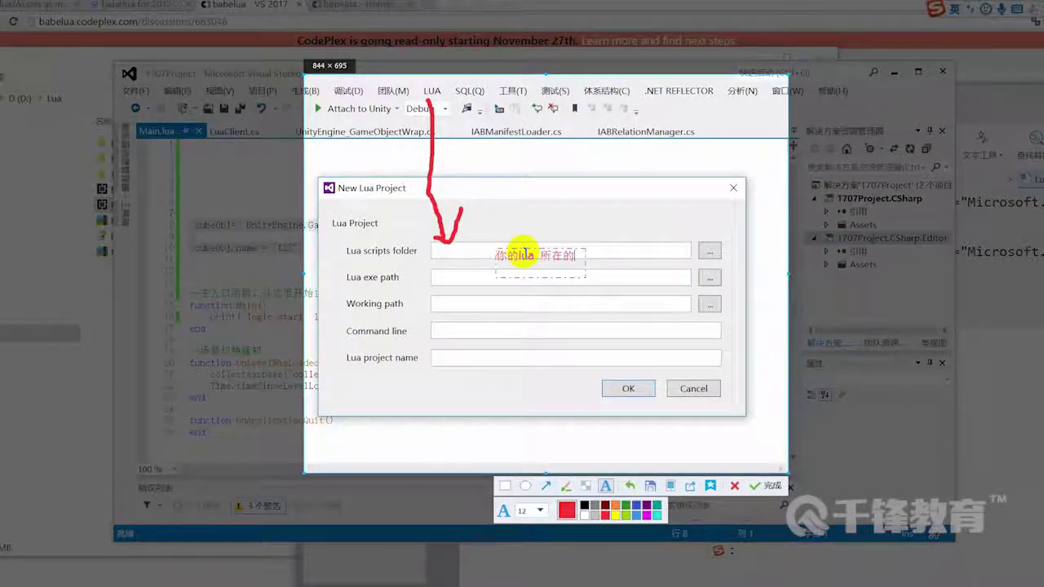
text(mu)
text(lu)
key(space)
text(lua)
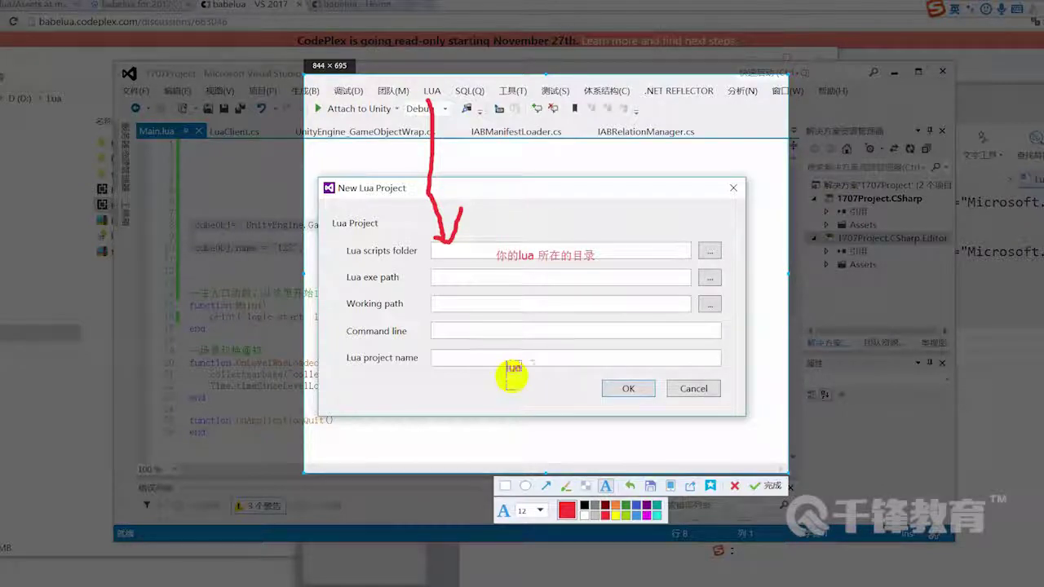
text(gongc)
key(space)
text(de)
key(space)
text(mingzi)
key(space)
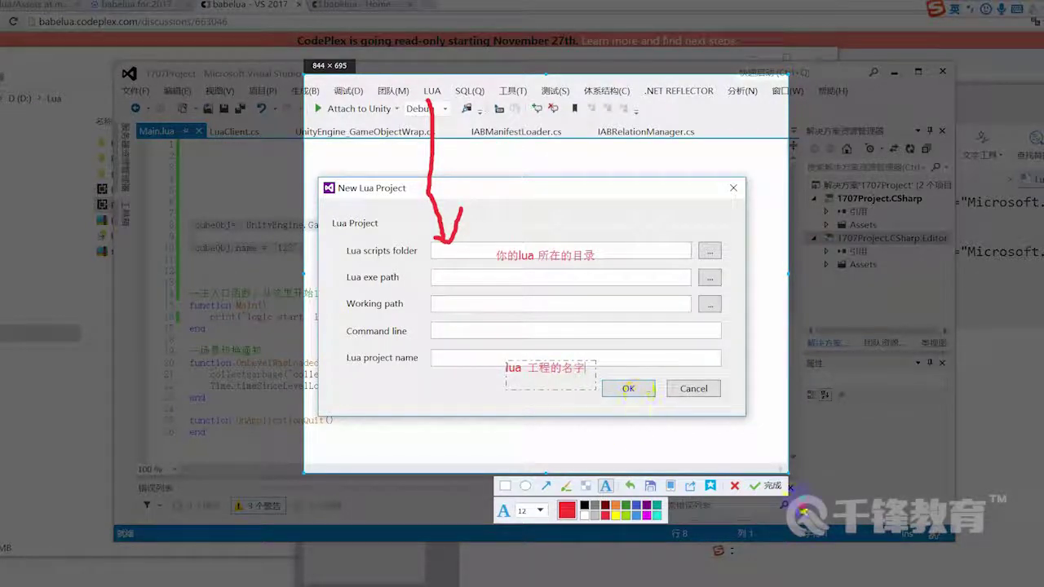
click(768, 484)
Paste the annotated New Lua Project screenshot into the LuaFrame notes
click(855, 566)
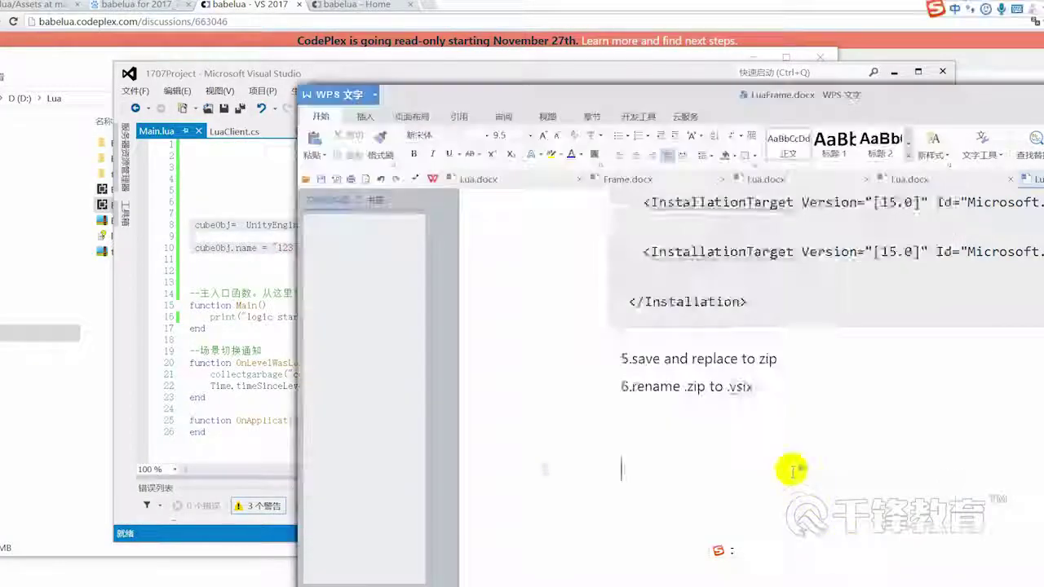
scroll(757, 397, down, 3)
key(ctrl+v)
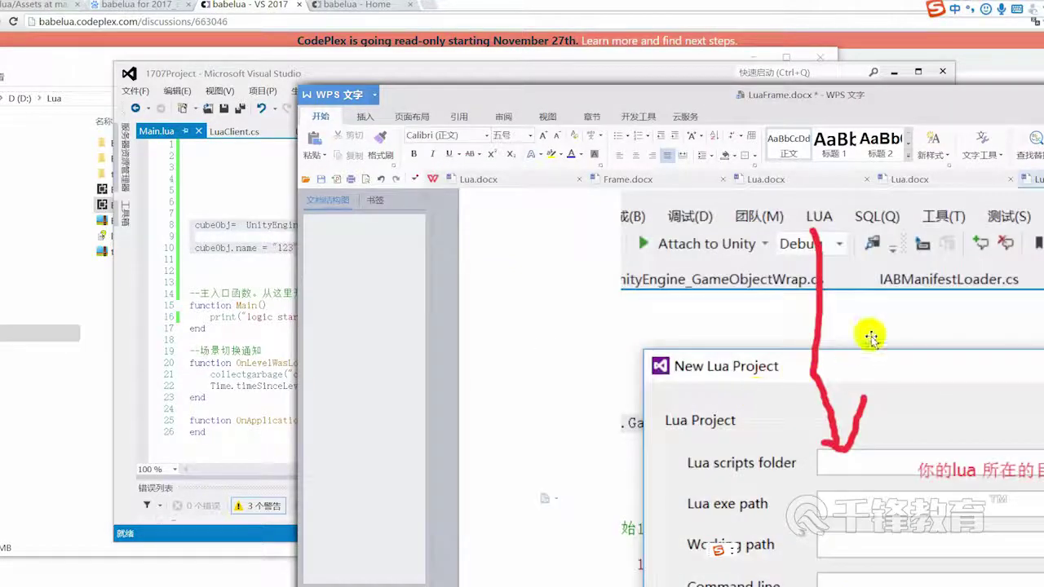
drag(857, 117, 671, 84)
scroll(795, 310, down, 3)
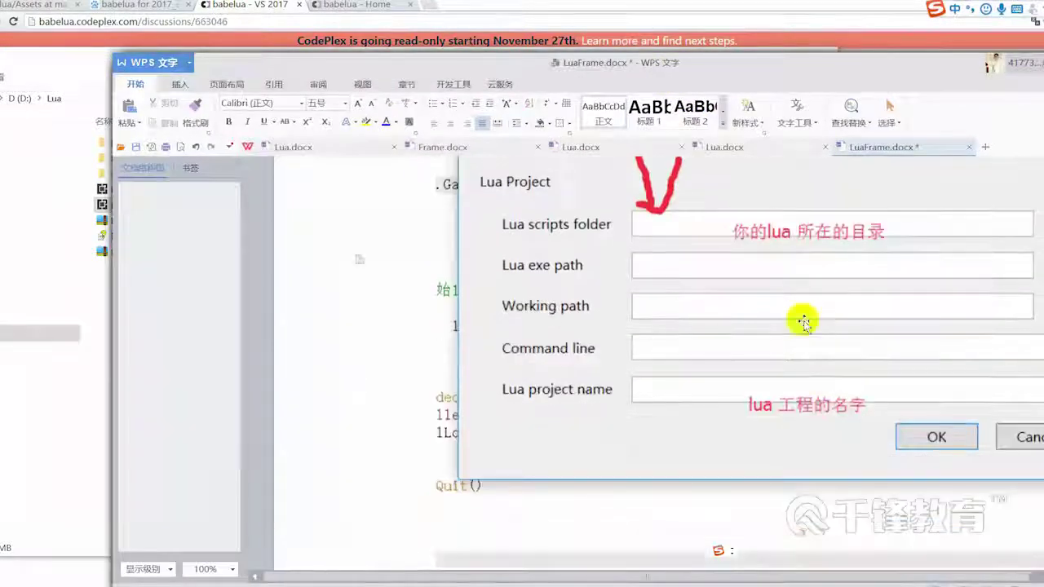
Browse the New Lua Project folder picker down into the Teacher\1707 folder
key(alt+Tab)
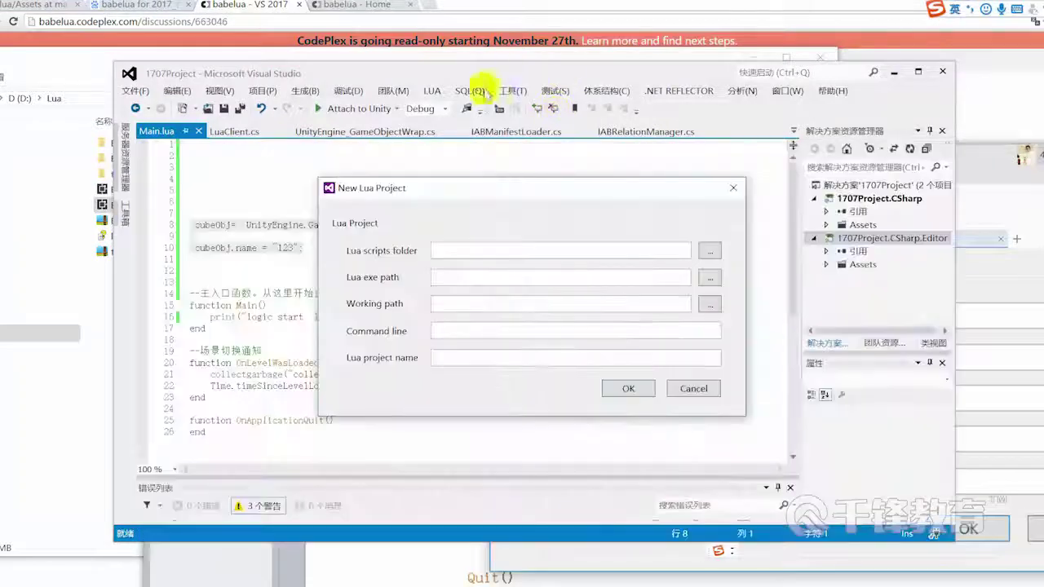
click(709, 251)
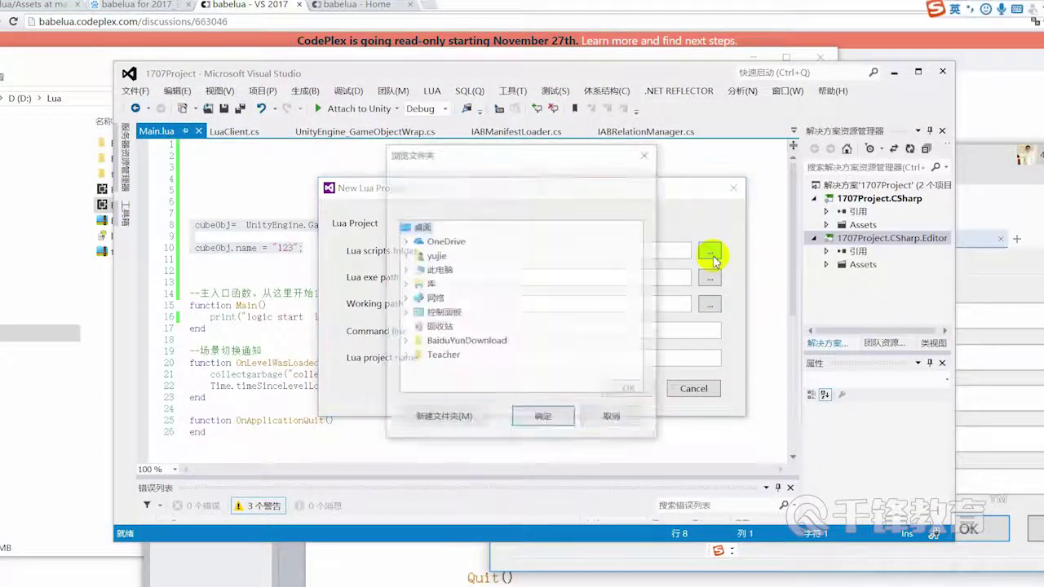
click(435, 256)
scroll(505, 327, down, 1)
scroll(479, 357, down, 2)
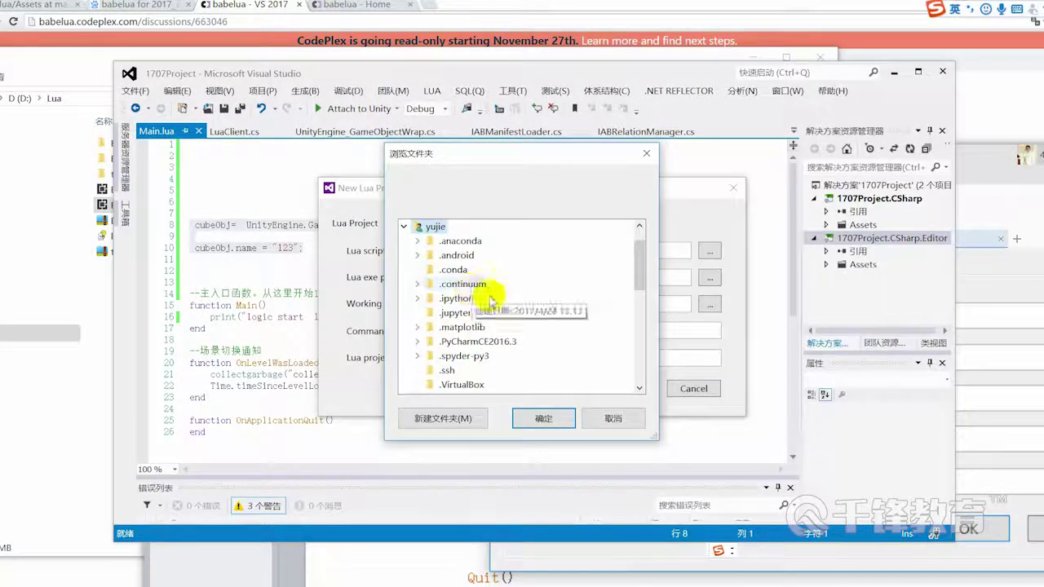
scroll(498, 310, down, 2)
scroll(494, 277, up, 3)
click(421, 225)
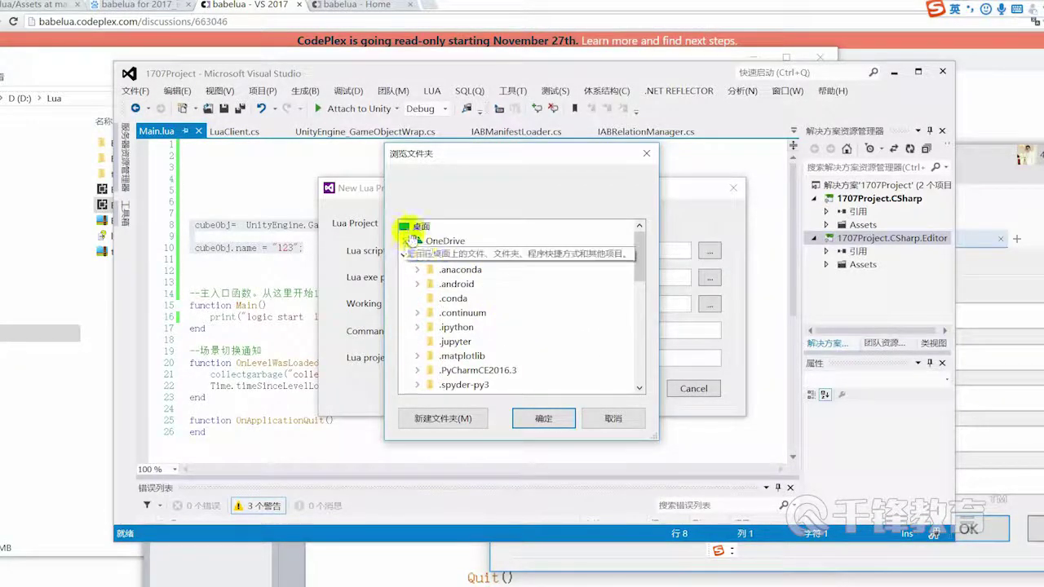
click(405, 256)
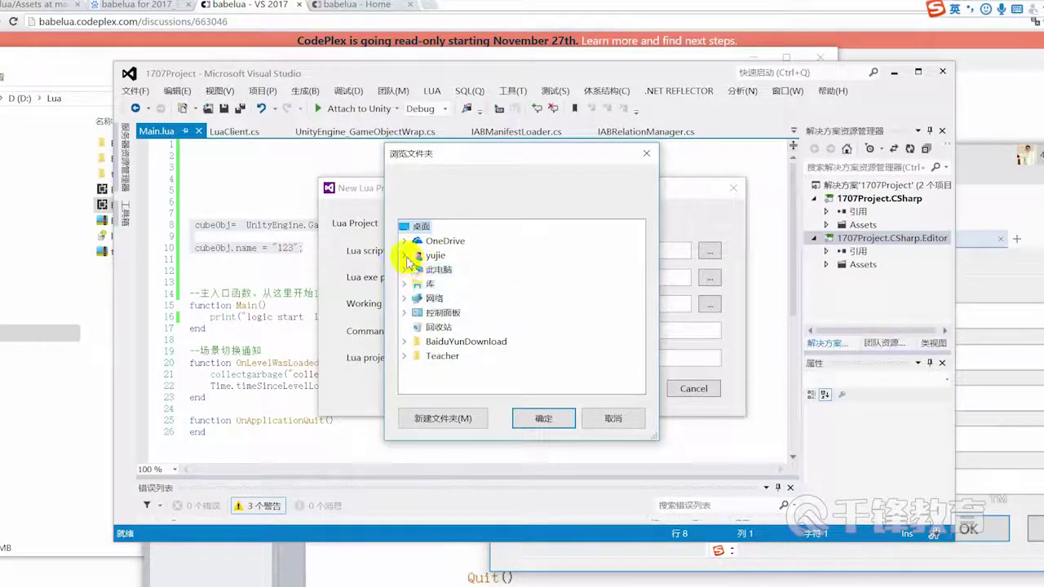
double_click(444, 355)
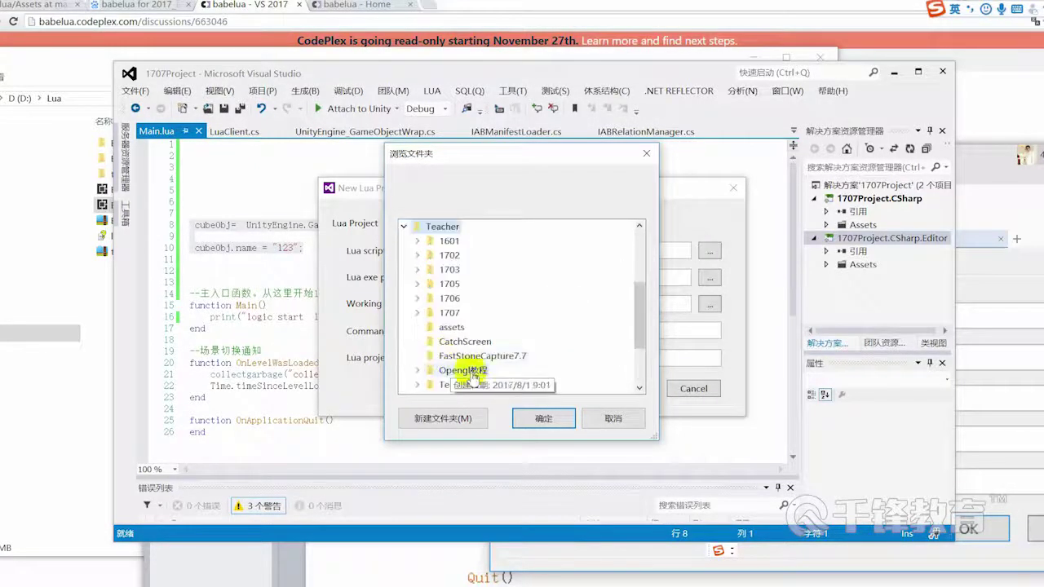
double_click(451, 313)
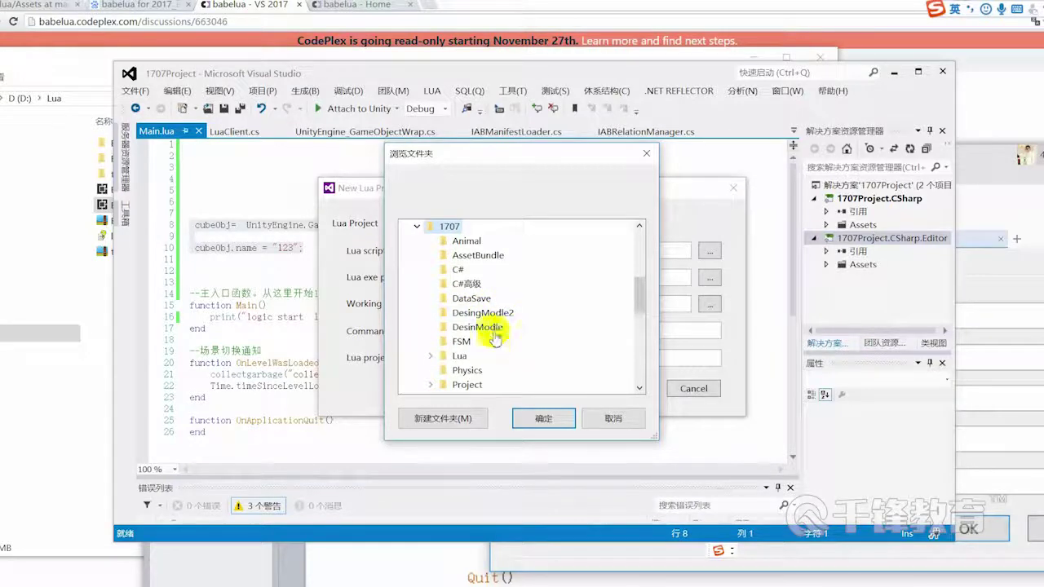
Choose 1707Project's Assets\Lua as the scripts folder and create the TeachLua project
scroll(496, 342, down, 1)
scroll(501, 355, down, 2)
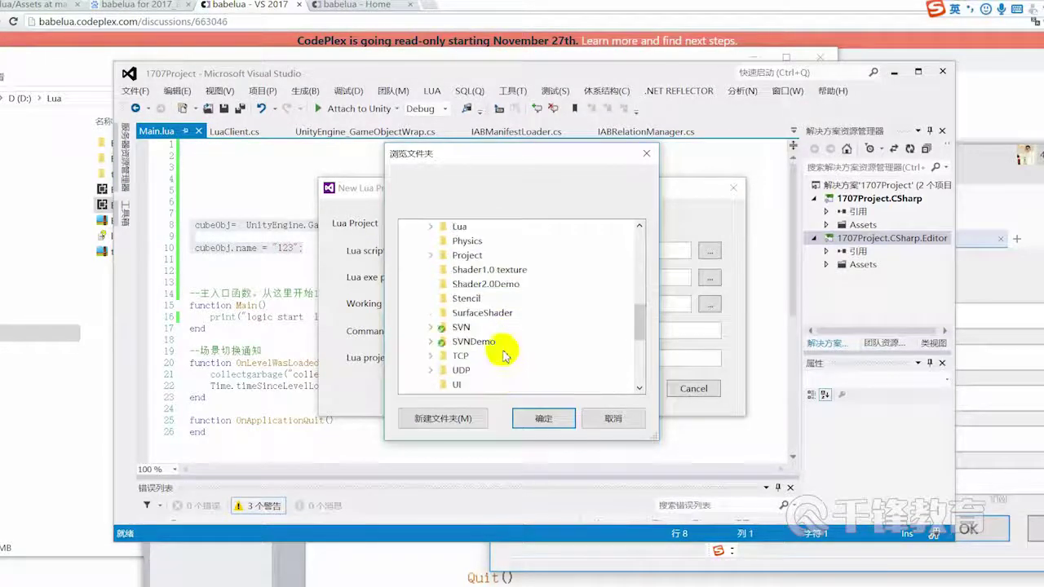
scroll(501, 330, down, 1)
scroll(514, 347, up, 1)
scroll(505, 343, up, 1)
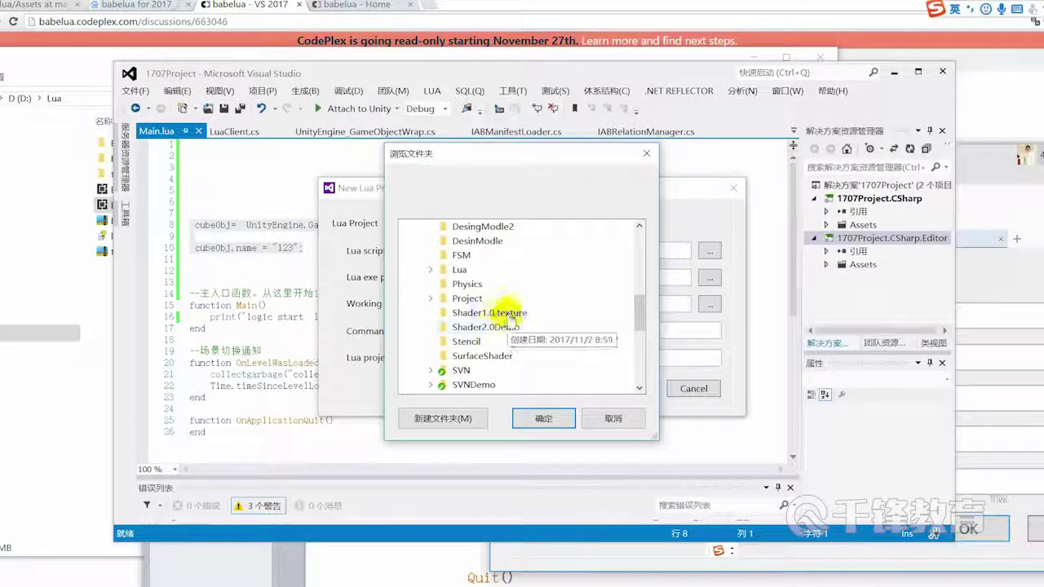
scroll(493, 303, up, 2)
double_click(467, 368)
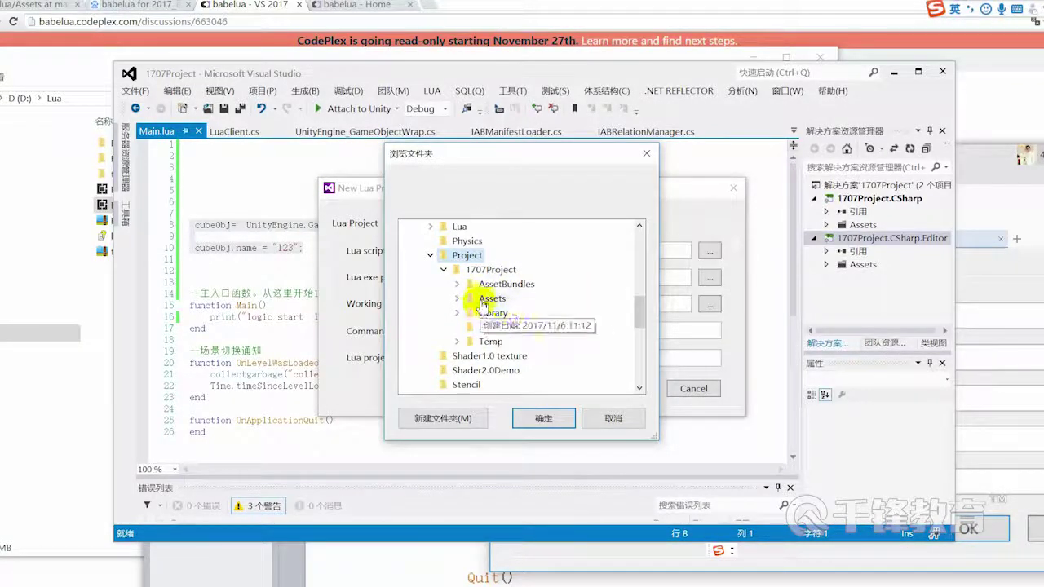
double_click(492, 298)
scroll(500, 332, down, 1)
scroll(501, 328, down, 1)
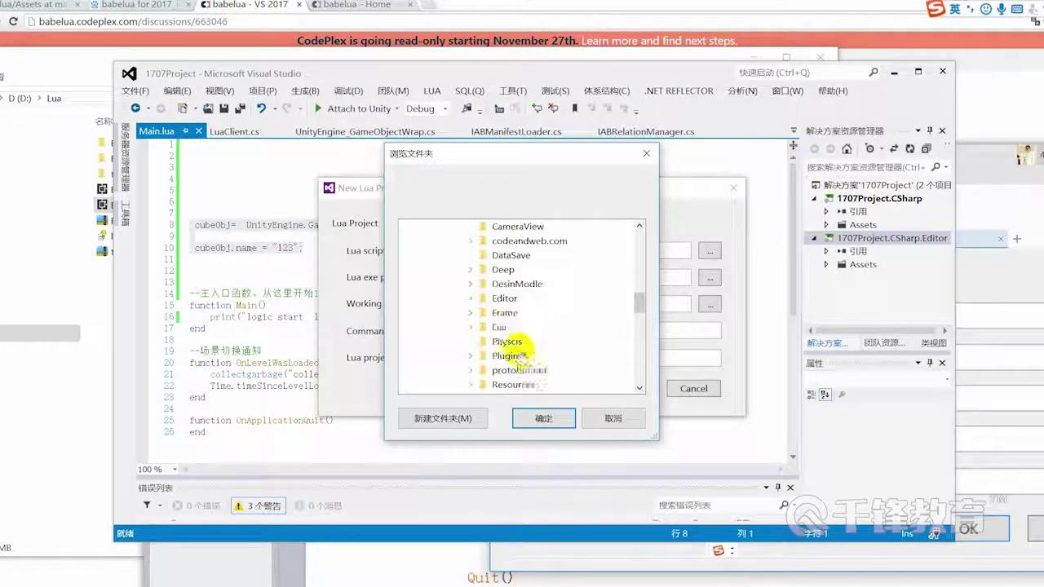
click(499, 328)
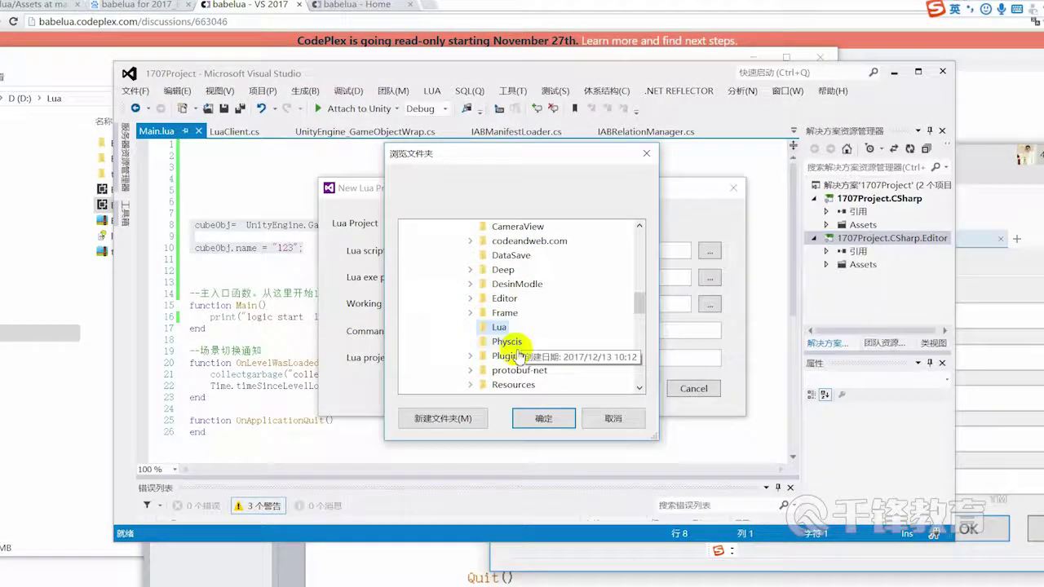
click(555, 419)
click(496, 359)
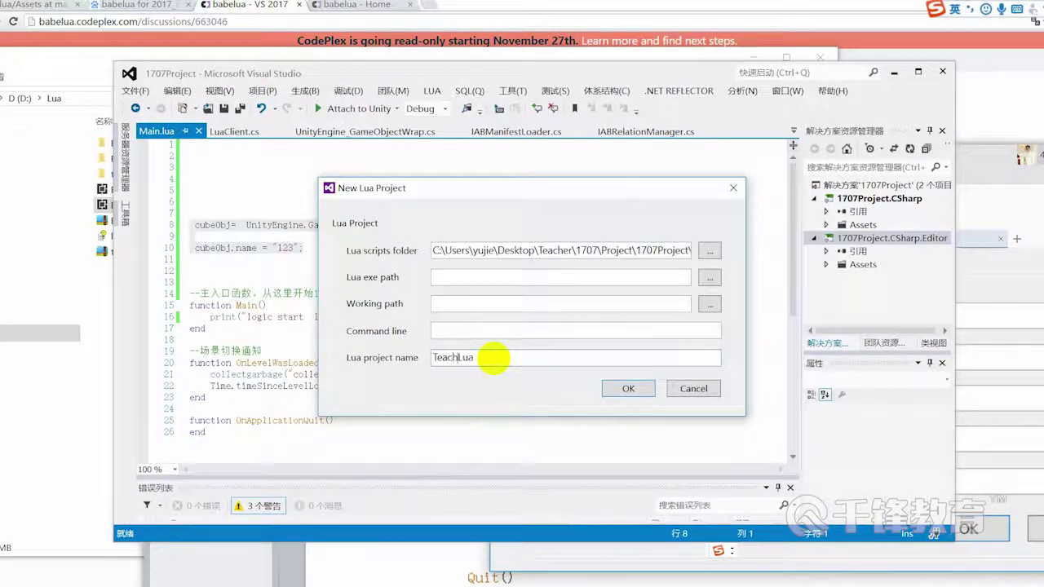
click(639, 393)
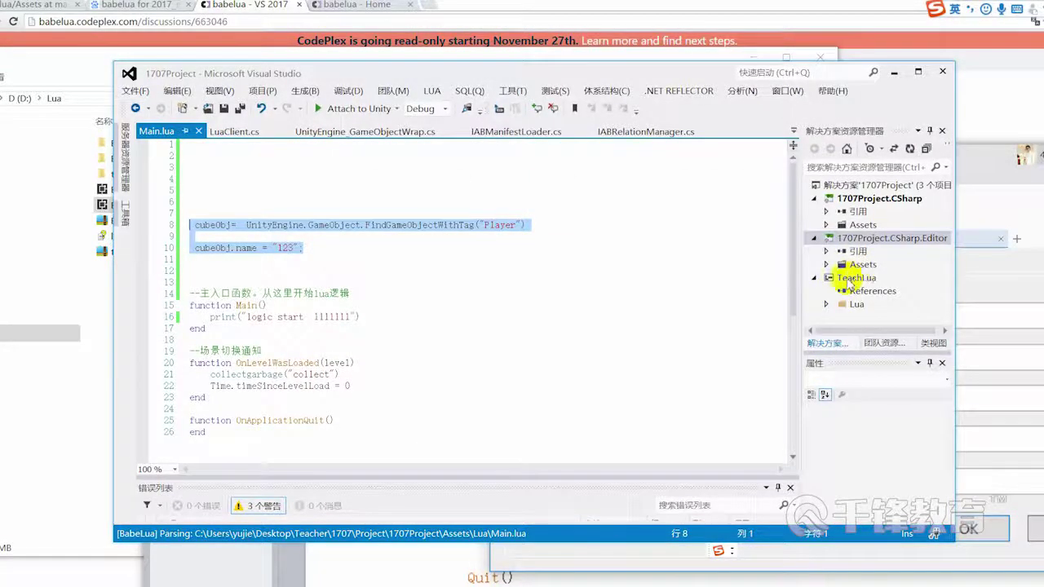
Replace the open Main.lua with the copy from TeachLua's Lua folder and maximize Visual Studio
click(848, 282)
drag(799, 286, 706, 283)
click(728, 304)
click(790, 317)
double_click(790, 317)
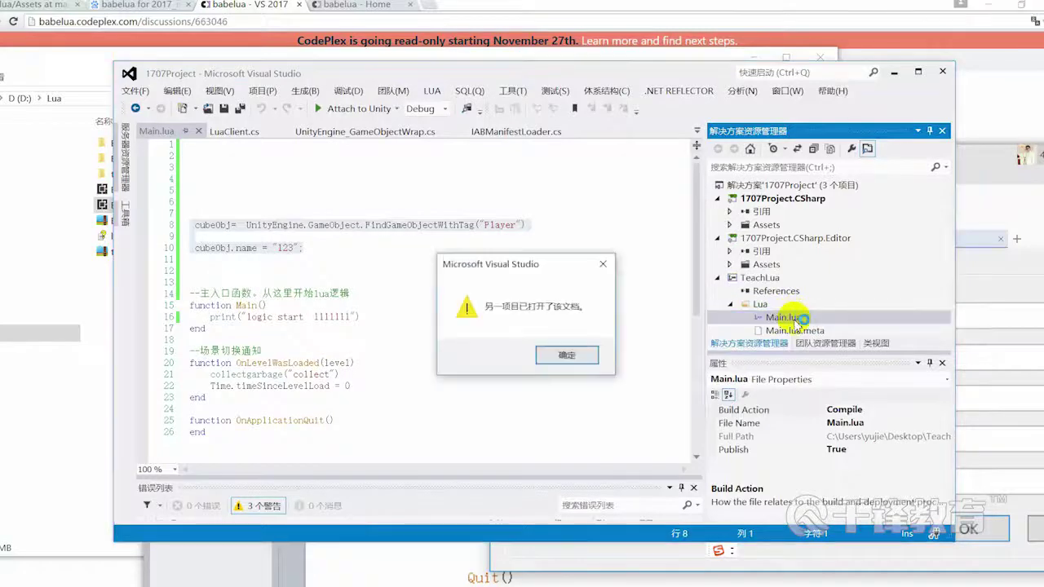
click(577, 354)
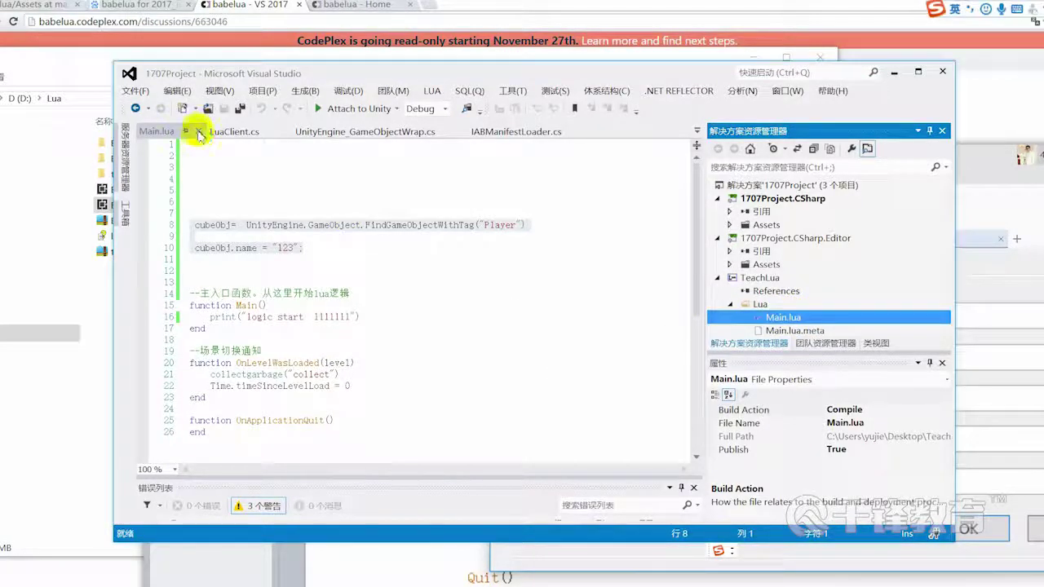
click(199, 131)
double_click(784, 318)
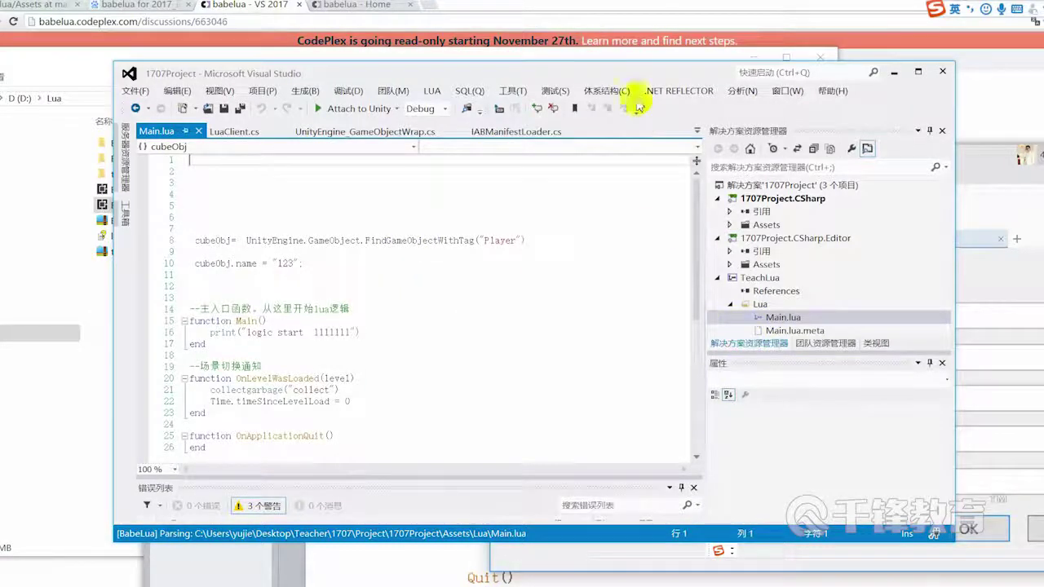
double_click(627, 74)
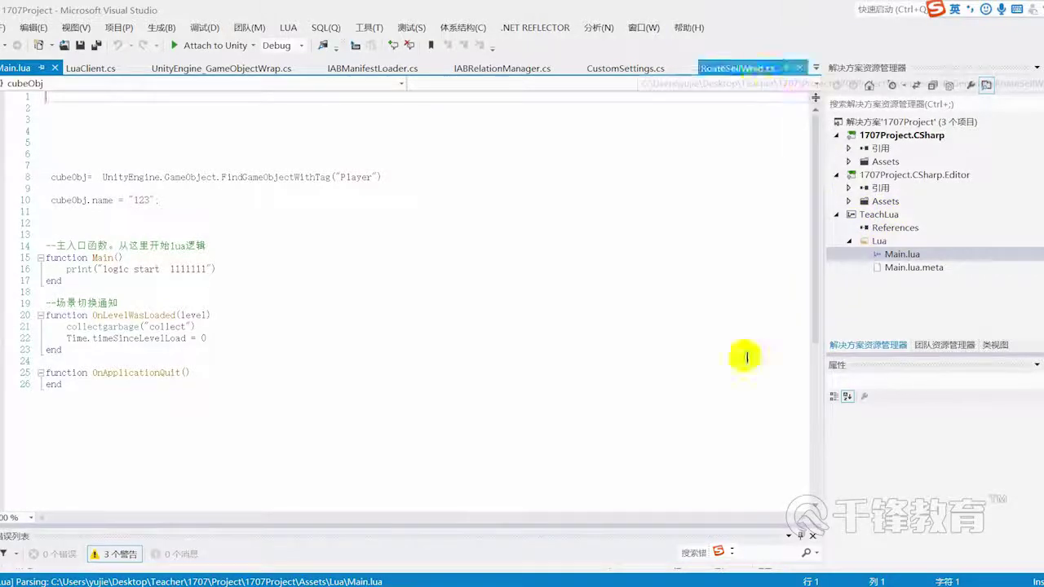
Check the Lua assets folder in Unity, then close Visual Studio saving 1707Project.sln
mouse_move(751, 586)
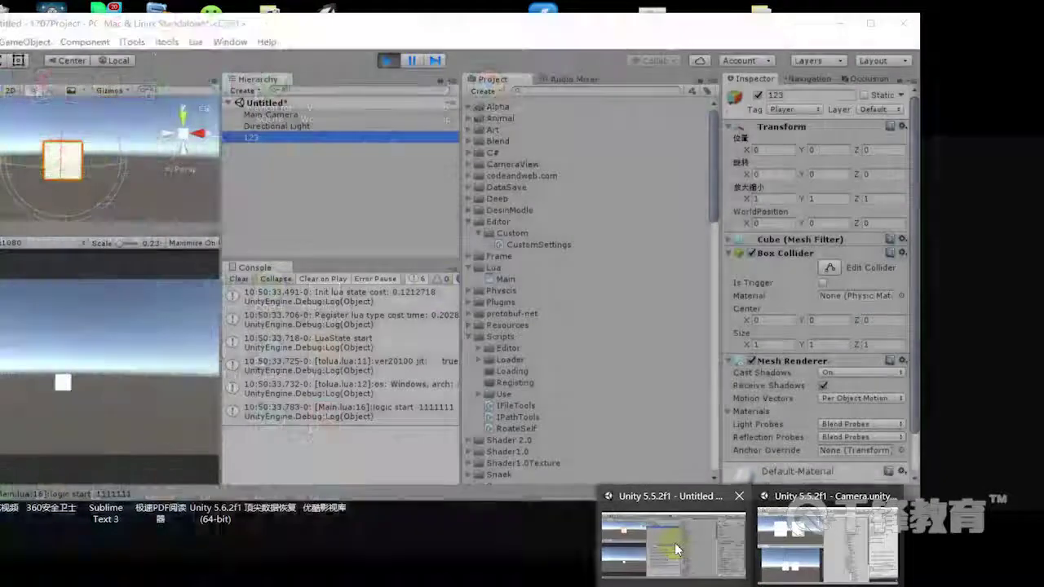
click(676, 547)
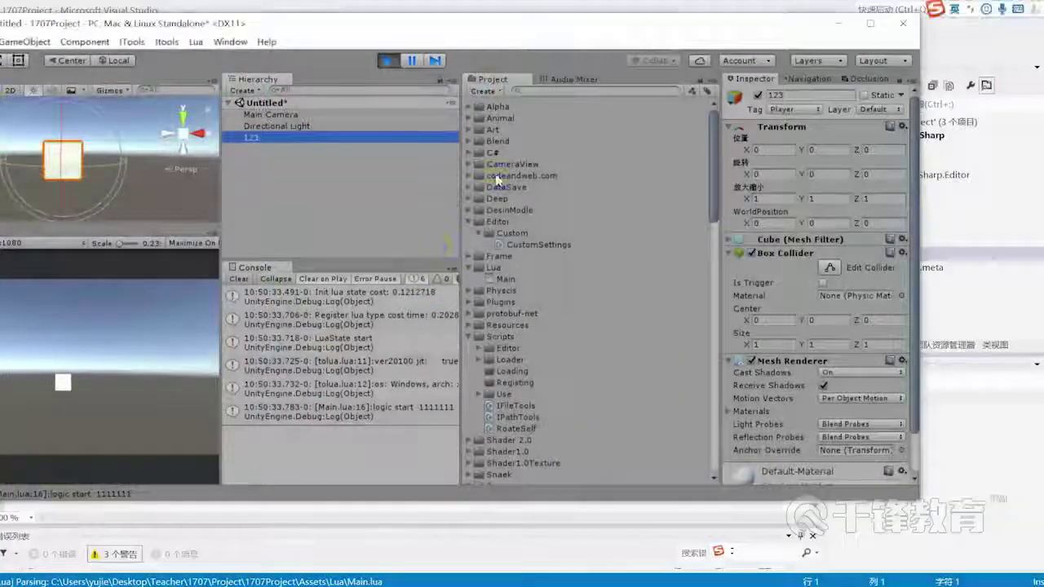
click(499, 221)
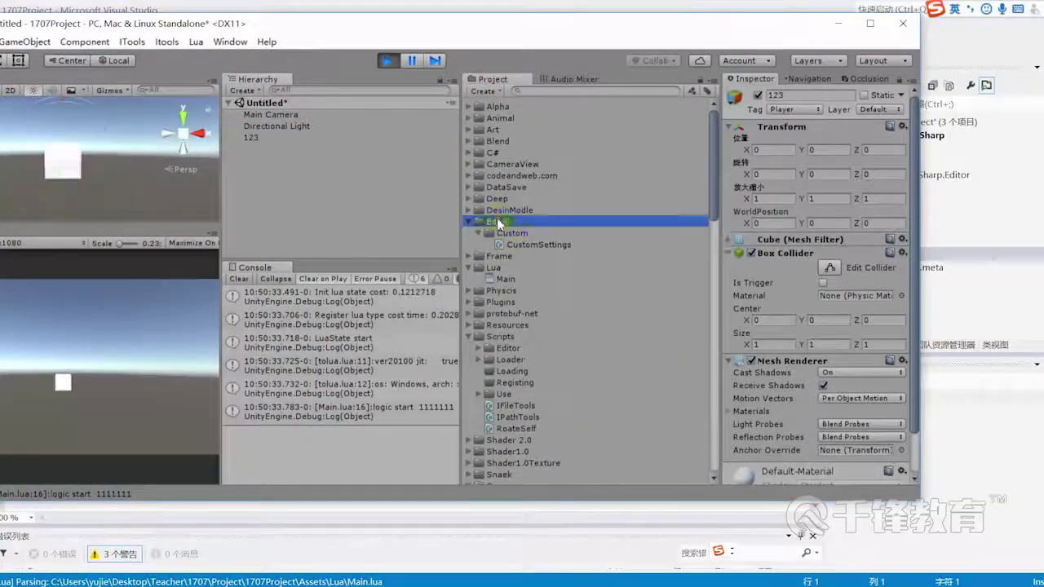
click(517, 269)
drag(692, 32, 440, 97)
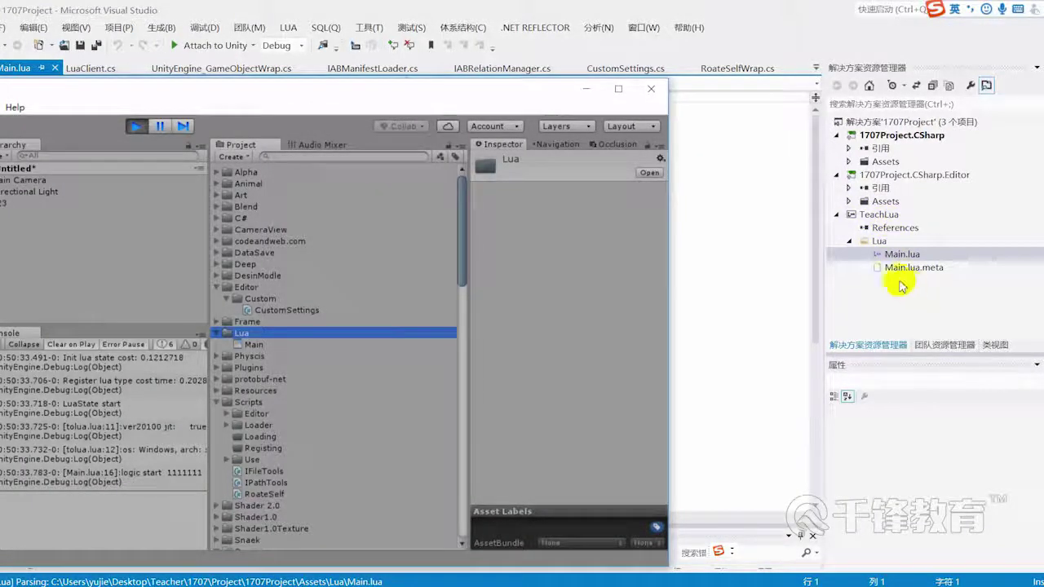
click(743, 214)
click(513, 201)
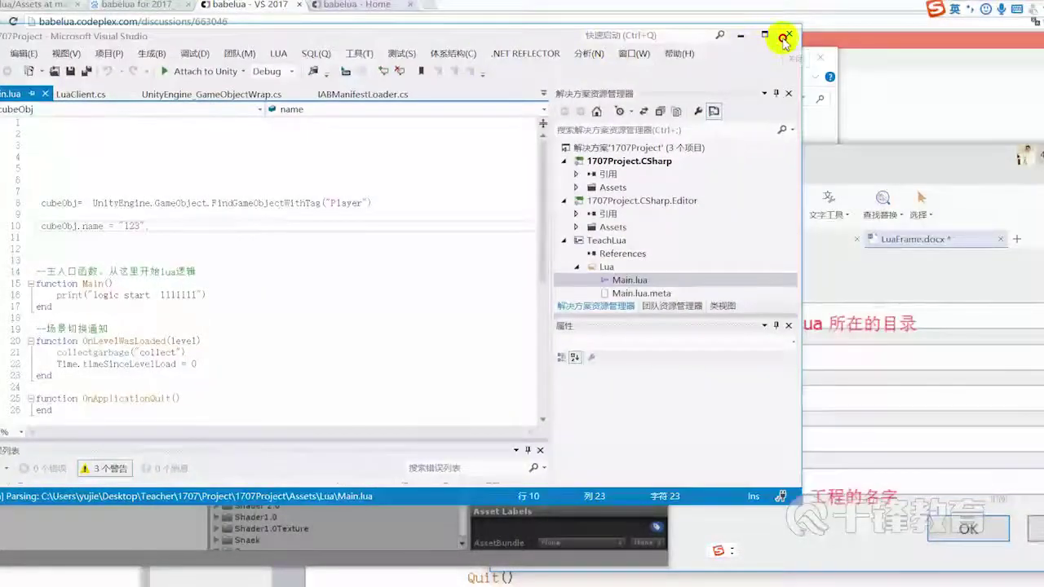
click(783, 37)
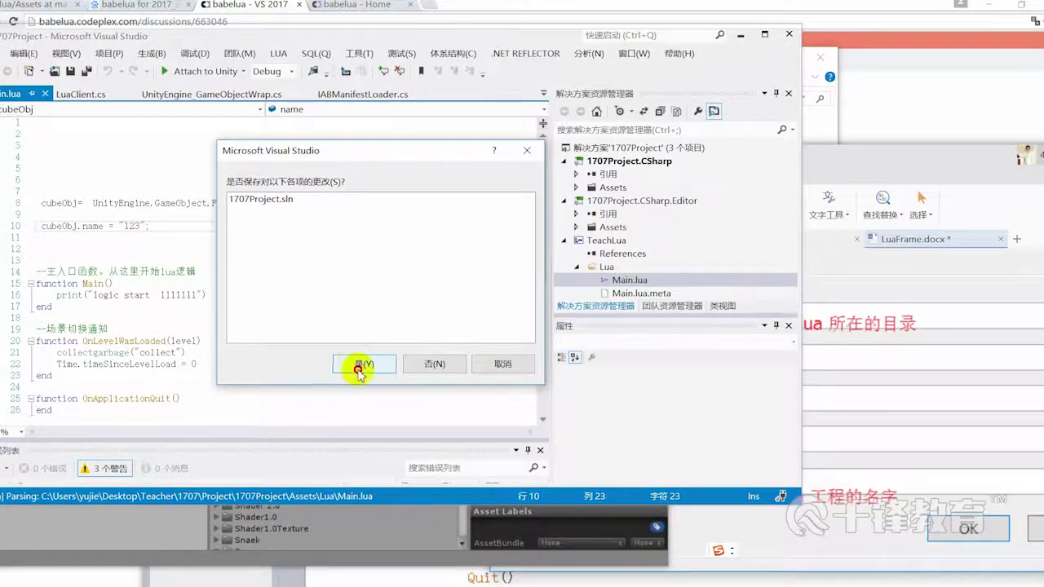
click(359, 369)
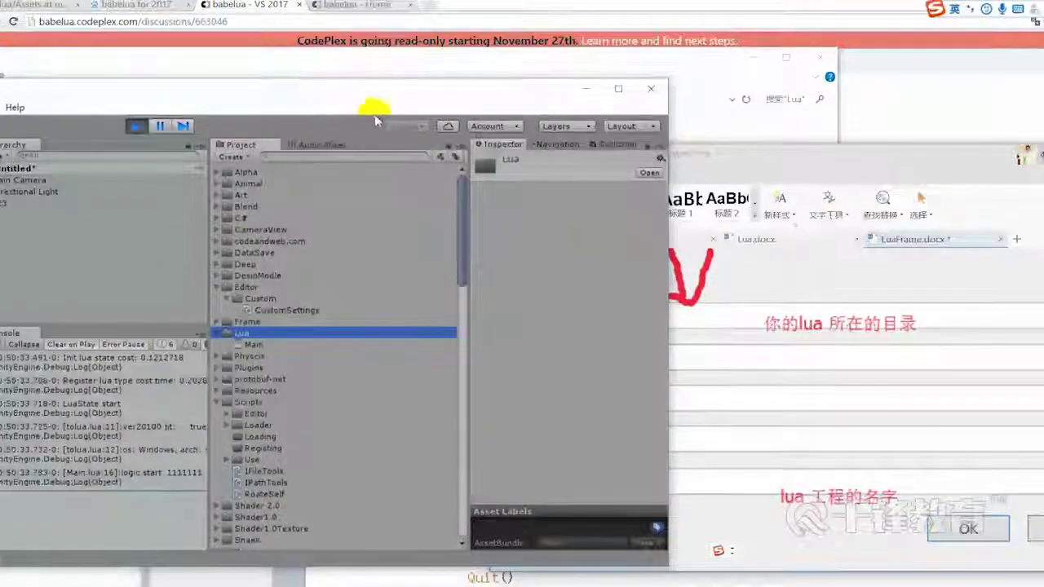
Play and stop the scene in Unity, then open the IPathTools script in Visual Studio
click(380, 93)
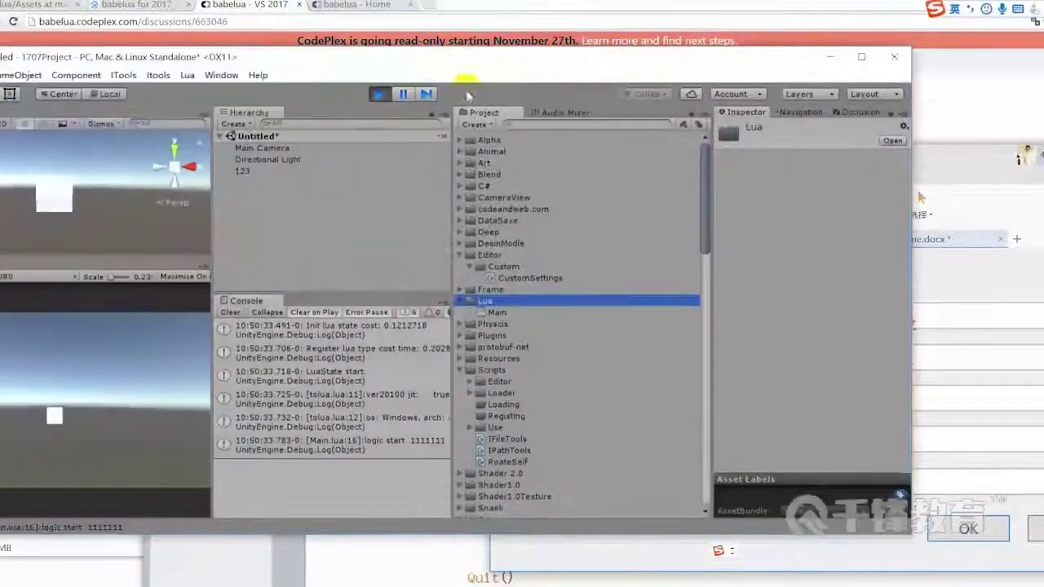
click(380, 93)
scroll(526, 367, down, 2)
click(507, 408)
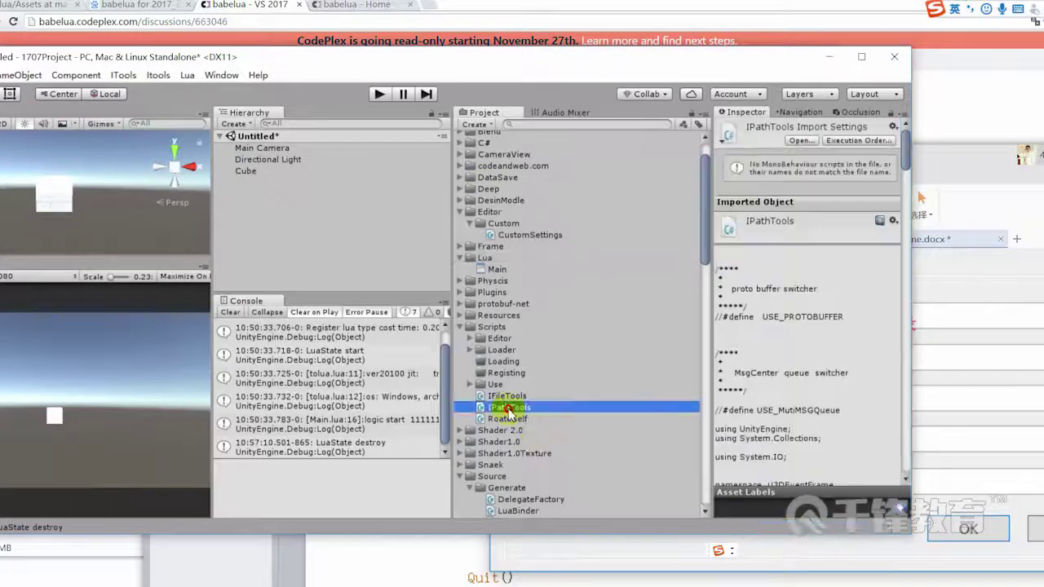
double_click(507, 408)
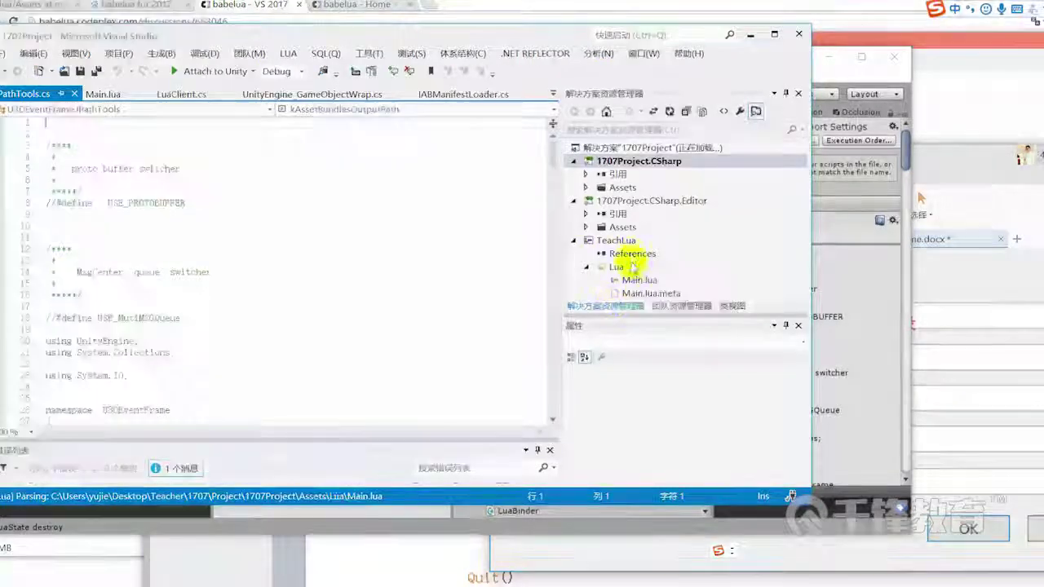
Show the solution's Add > Existing Project context menu in Visual Studio
drag(545, 35, 753, 37)
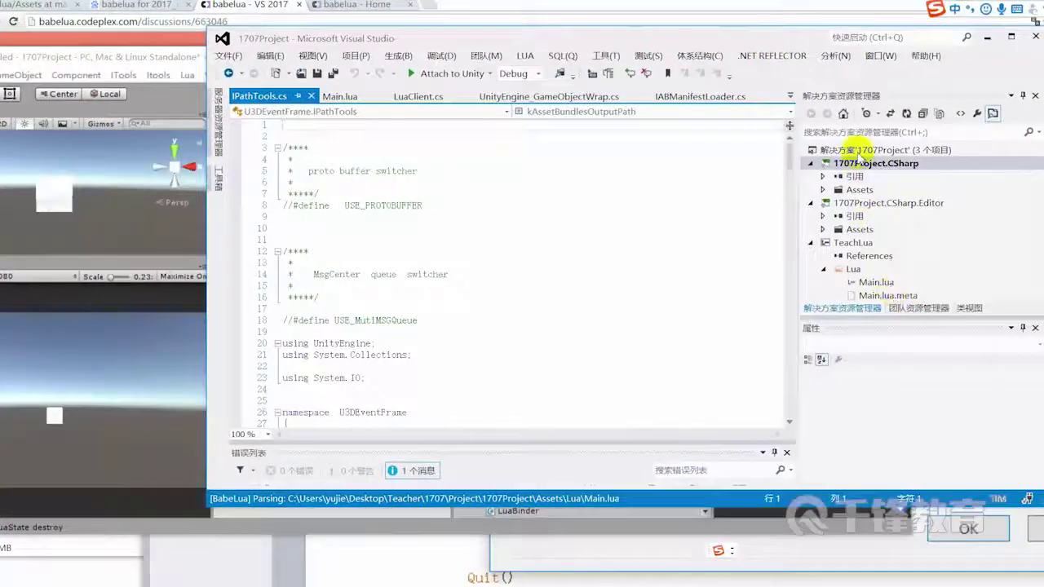
click(880, 152)
right_click(885, 153)
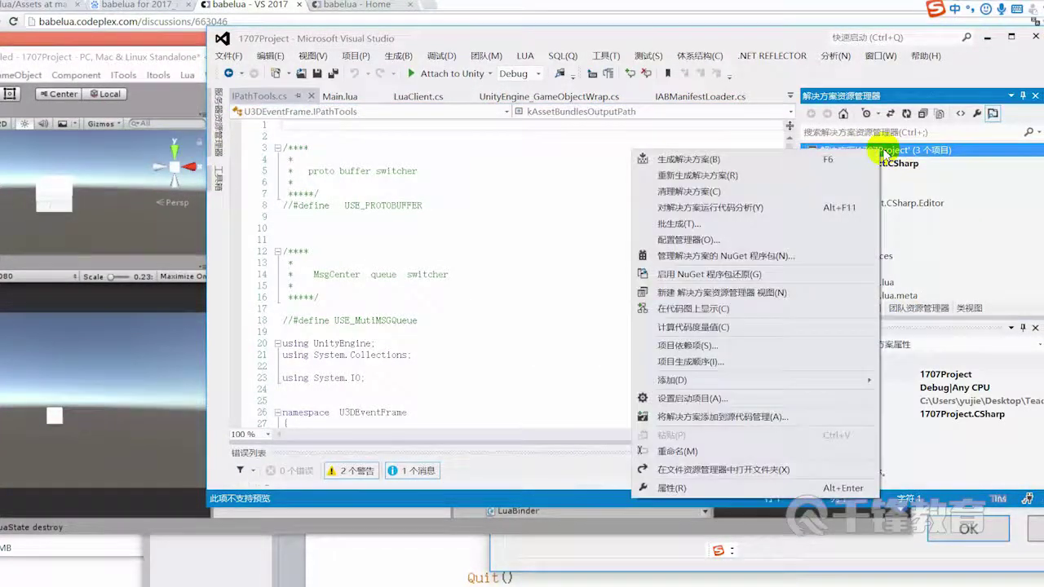
mouse_move(723, 382)
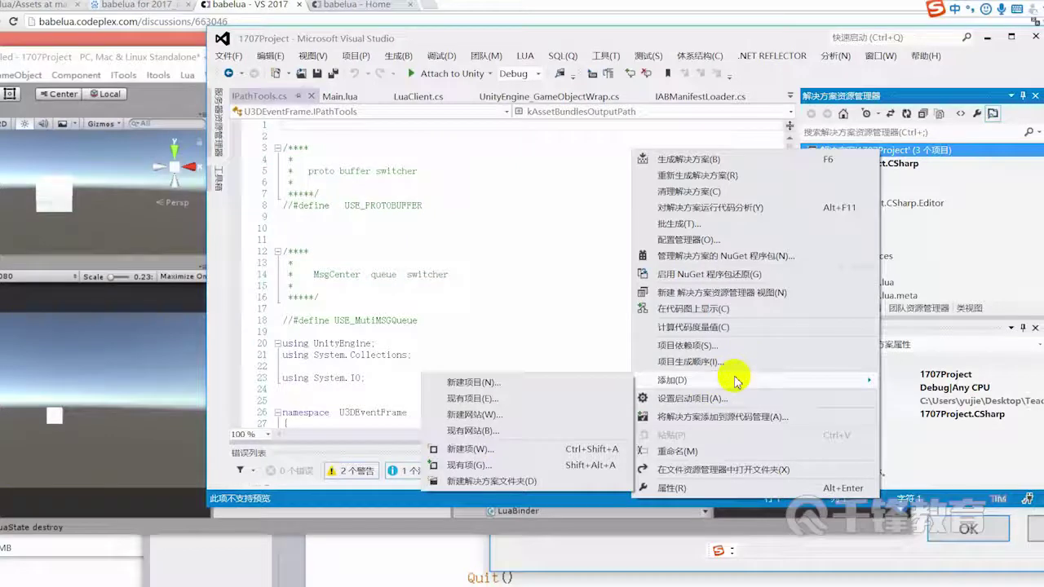
click(493, 399)
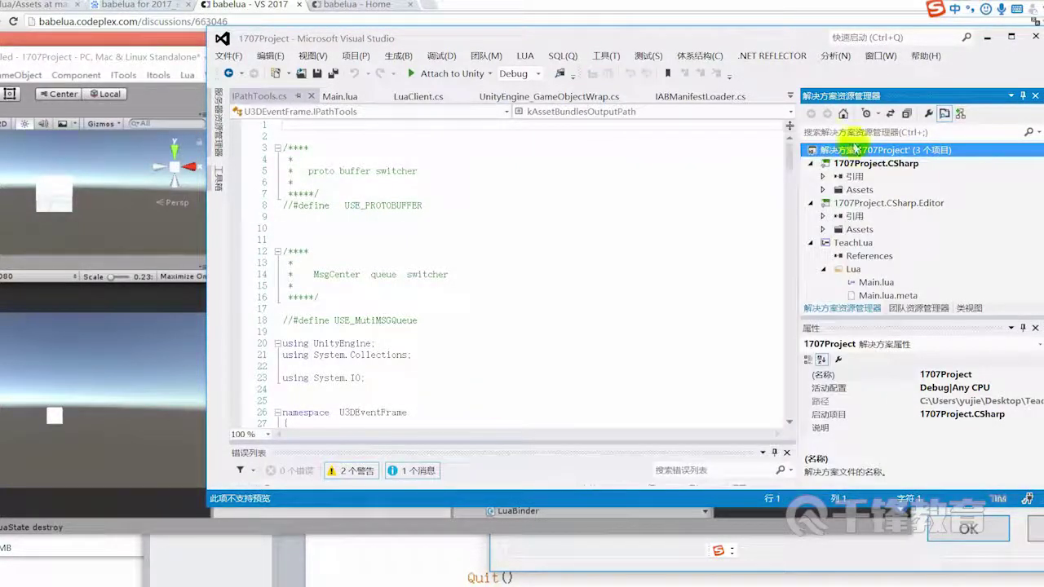
right_click(862, 152)
mouse_move(747, 376)
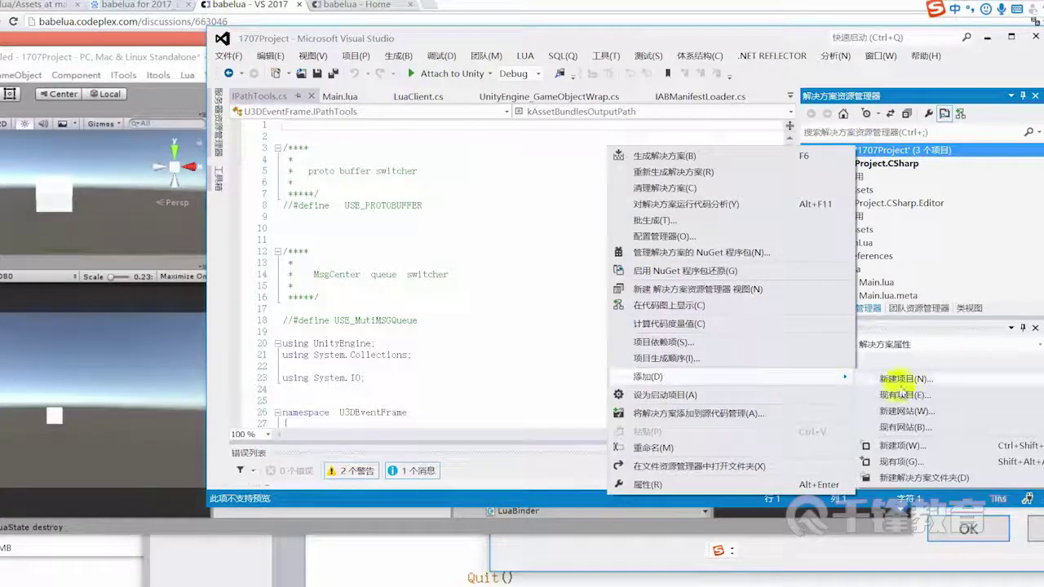
Capture the menu and circle Add, Existing Project and Project.CSharp in red
key(ctrl+alt+a)
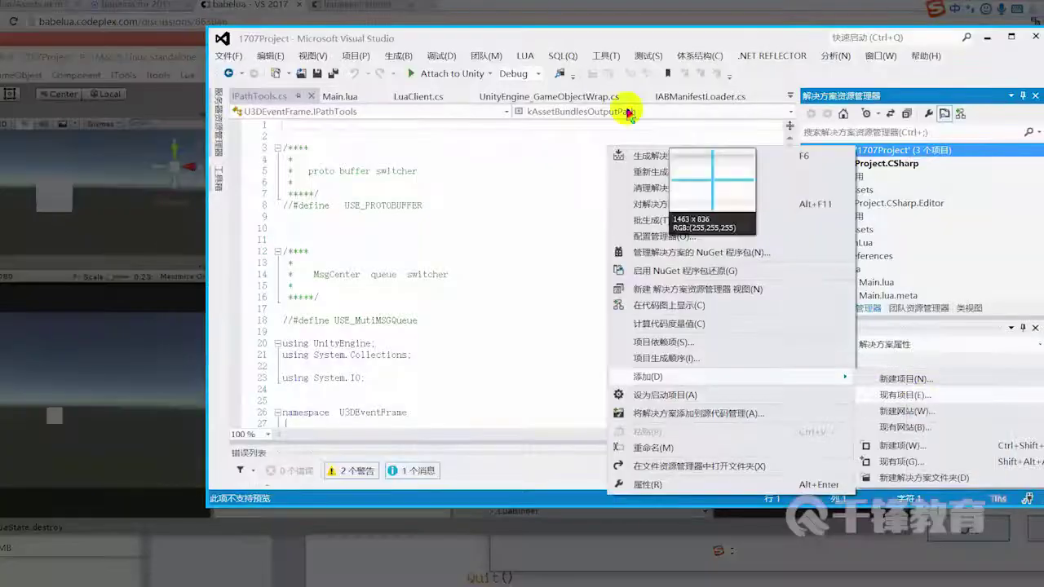
drag(969, 363, 1042, 469)
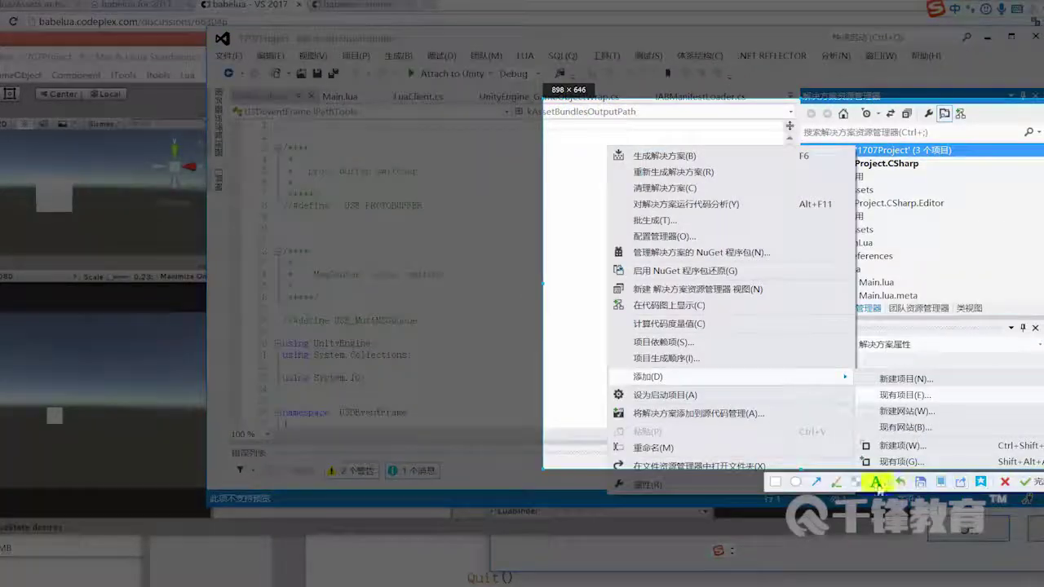
click(798, 481)
drag(618, 364, 712, 395)
drag(879, 386, 954, 403)
drag(854, 155, 935, 172)
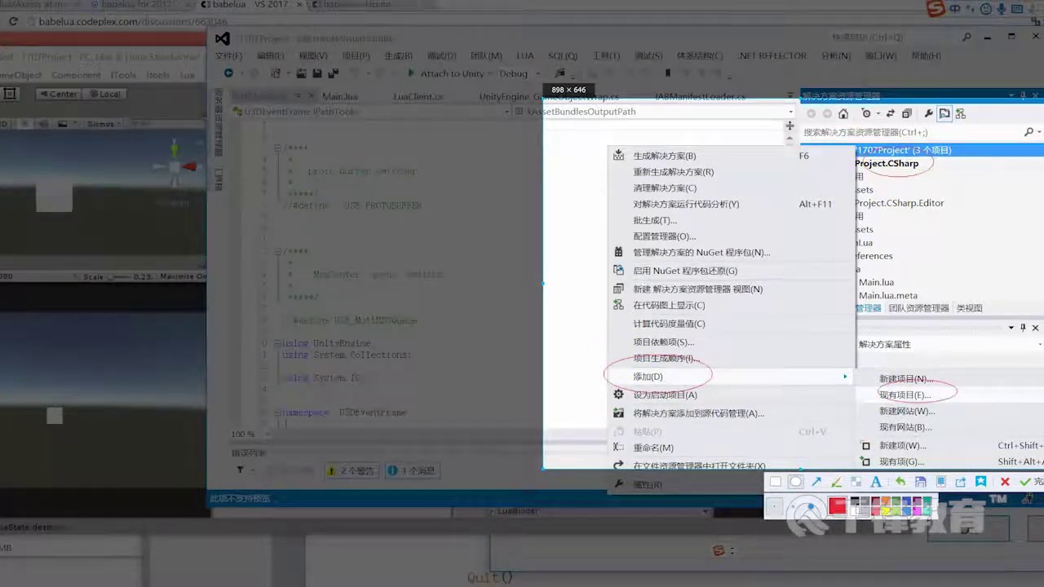
click(1025, 481)
Type 如果 有丢失： in the notes, paste the circled screenshot below it, and return to Visual Studio
scroll(733, 367, down, 3)
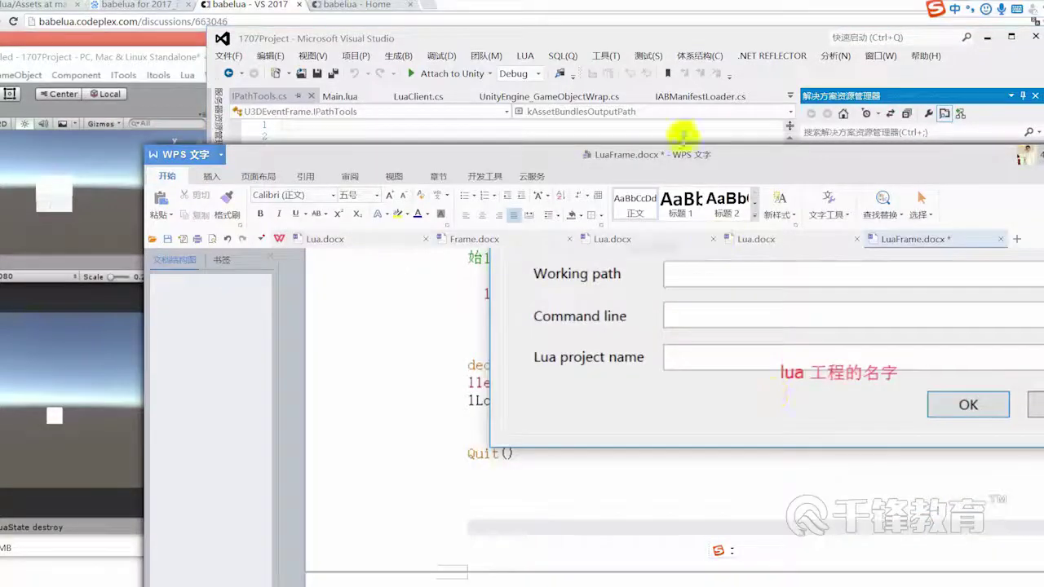
double_click(687, 146)
scroll(412, 357, down, 4)
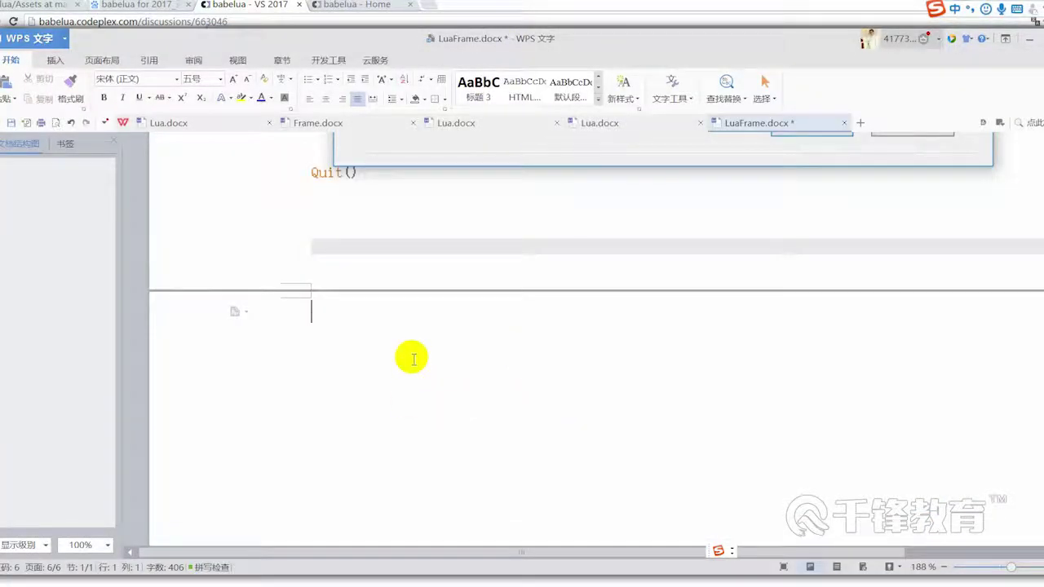
text(如果 有丢失：)
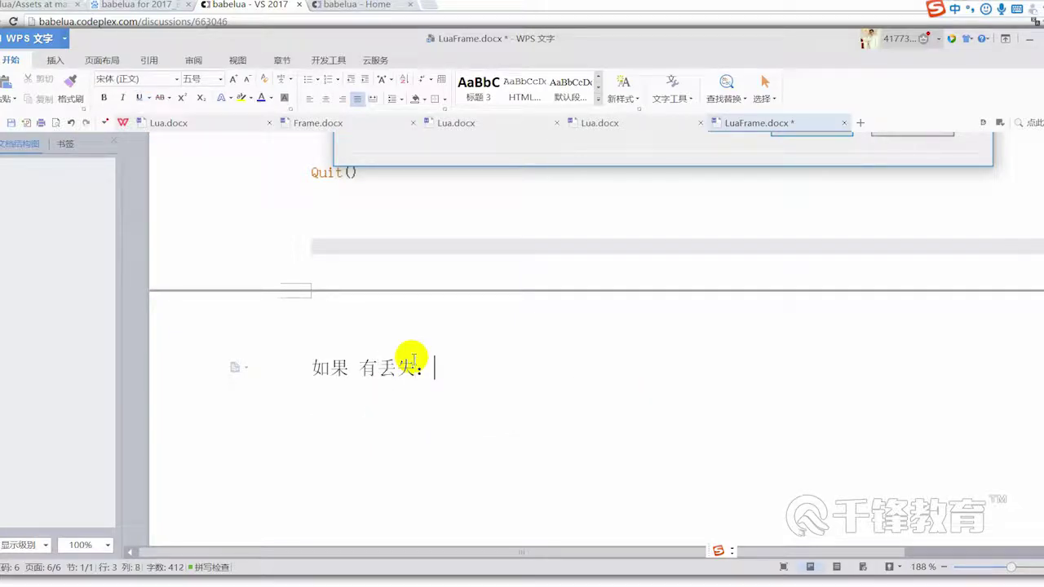
key(ctrl+v)
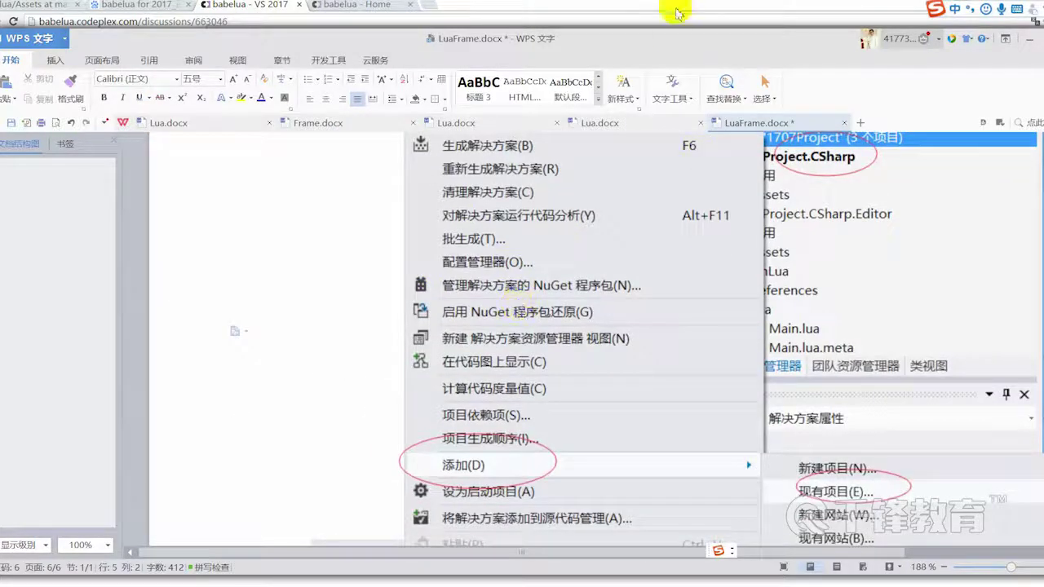
drag(671, 39, 696, 259)
click(813, 150)
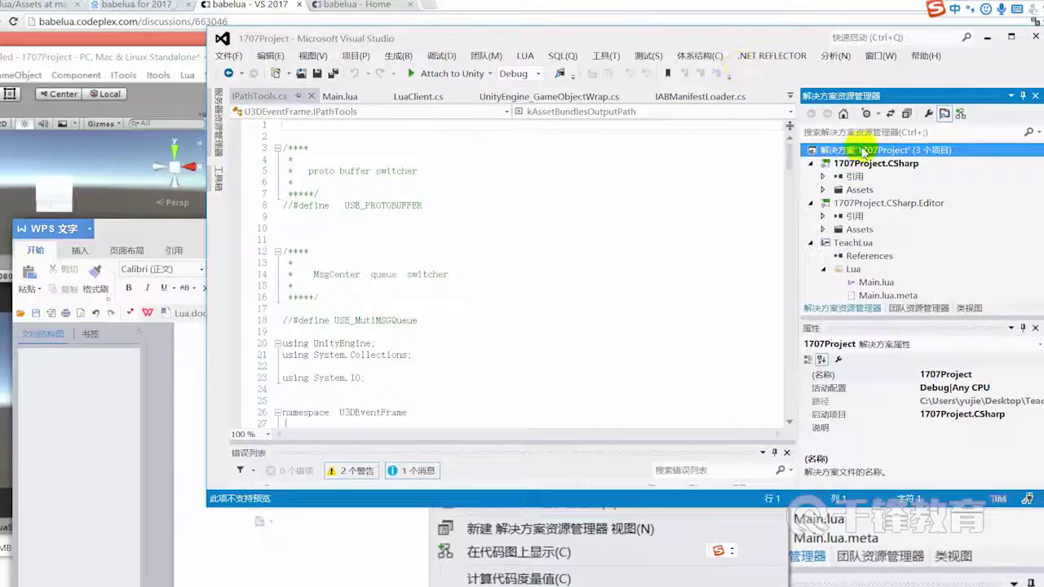
Add an existing project to the solution, selecting TeachLua.luaproj in 1707Project\Assets
right_click(863, 152)
mouse_move(738, 413)
click(908, 397)
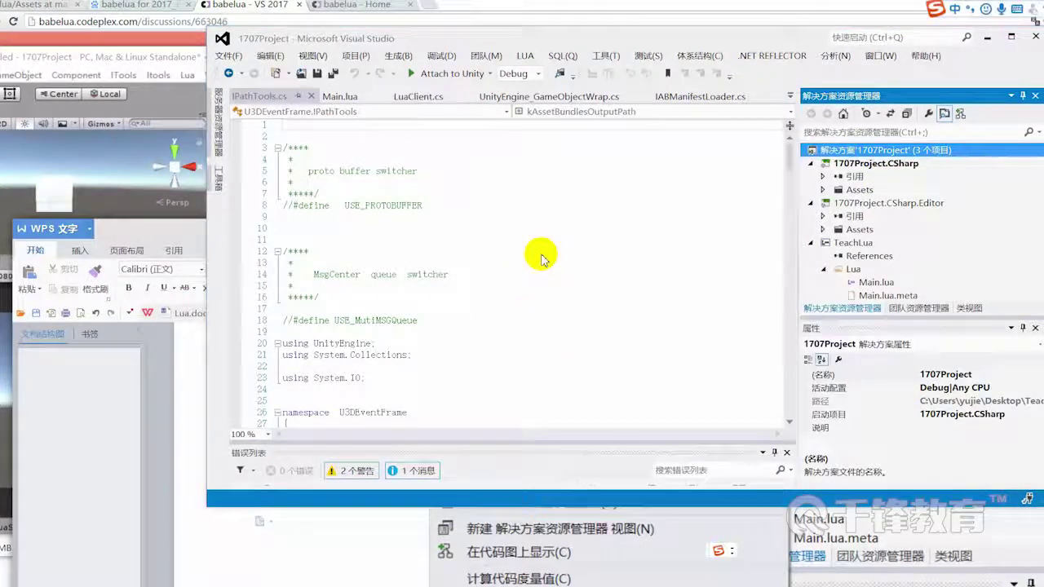
double_click(430, 128)
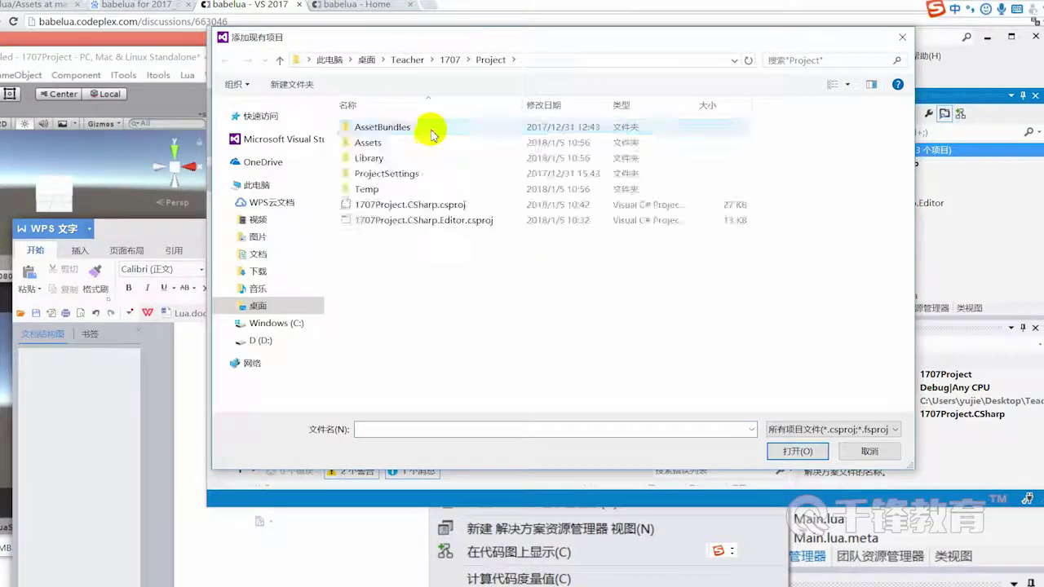
double_click(419, 144)
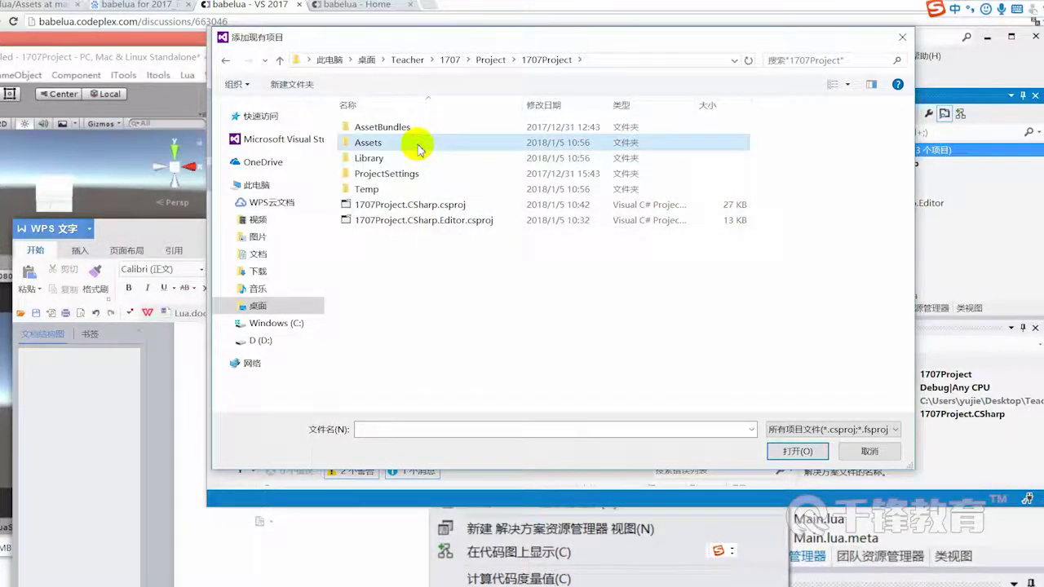
scroll(475, 393, down, 5)
click(405, 408)
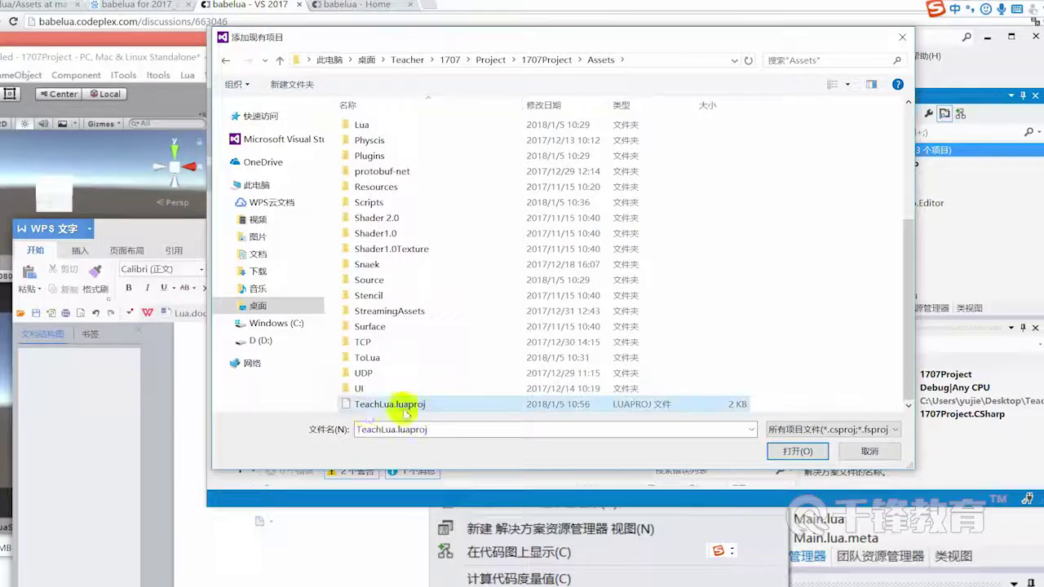
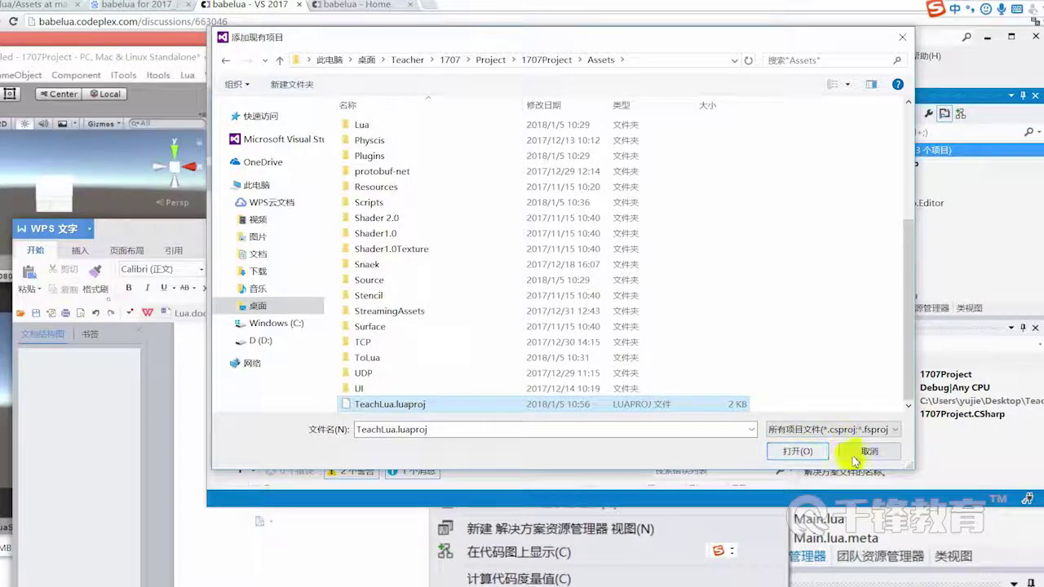
Close the Add Existing Item dialog, open Main.lua, and close the floating properties pane
click(901, 38)
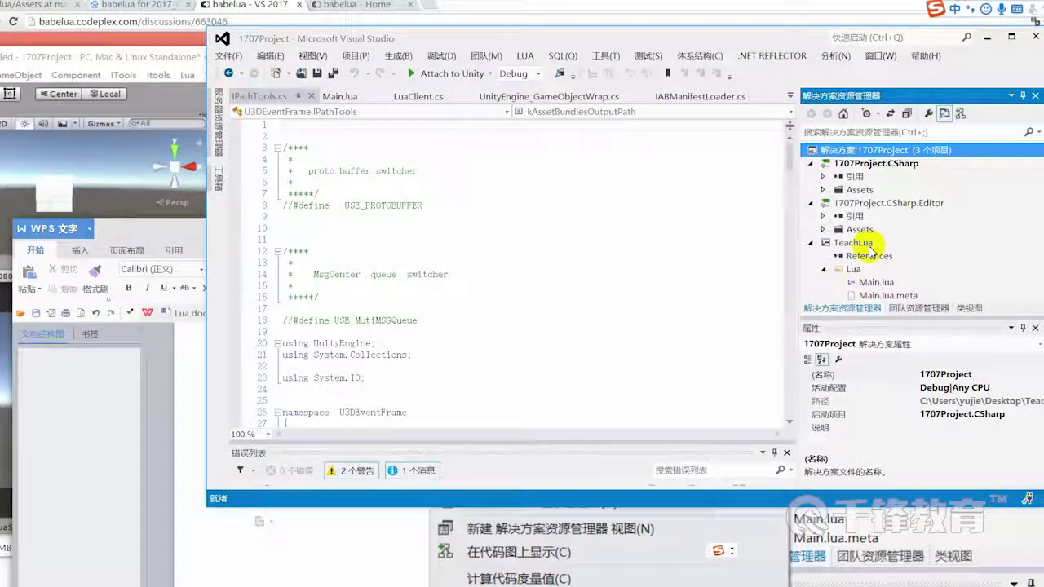
double_click(879, 283)
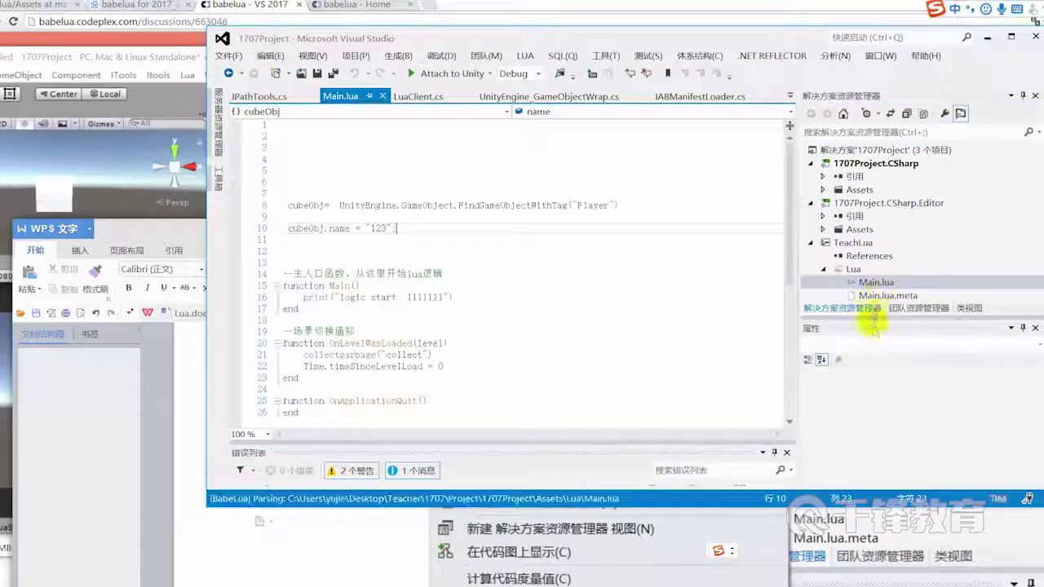
drag(874, 329, 1007, 359)
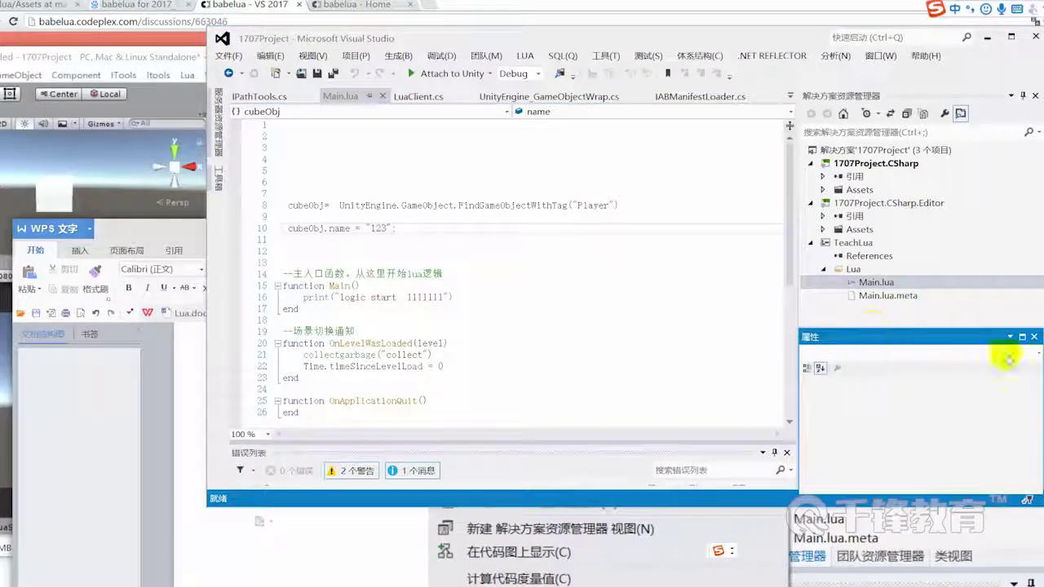
click(1034, 337)
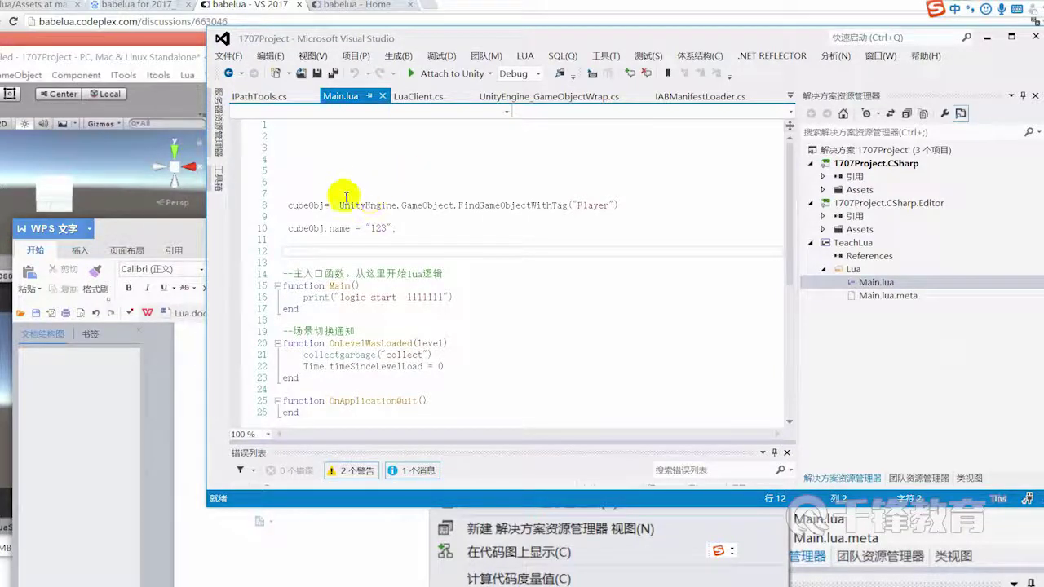
double_click(460, 204)
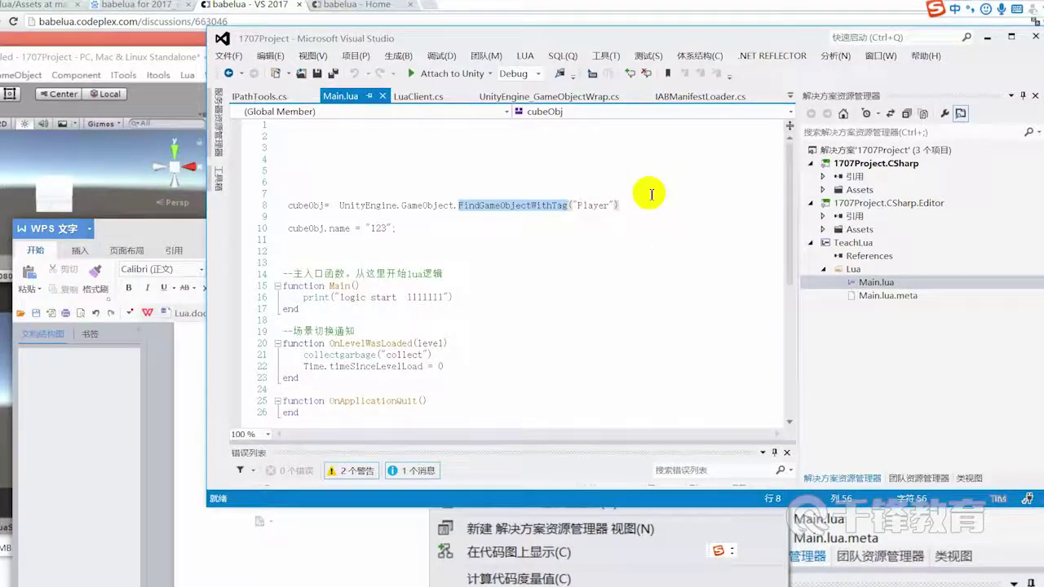
Search Unity's project assets for 'roat' and open the RoateSelf script in Visual Studio
drag(623, 40, 689, 40)
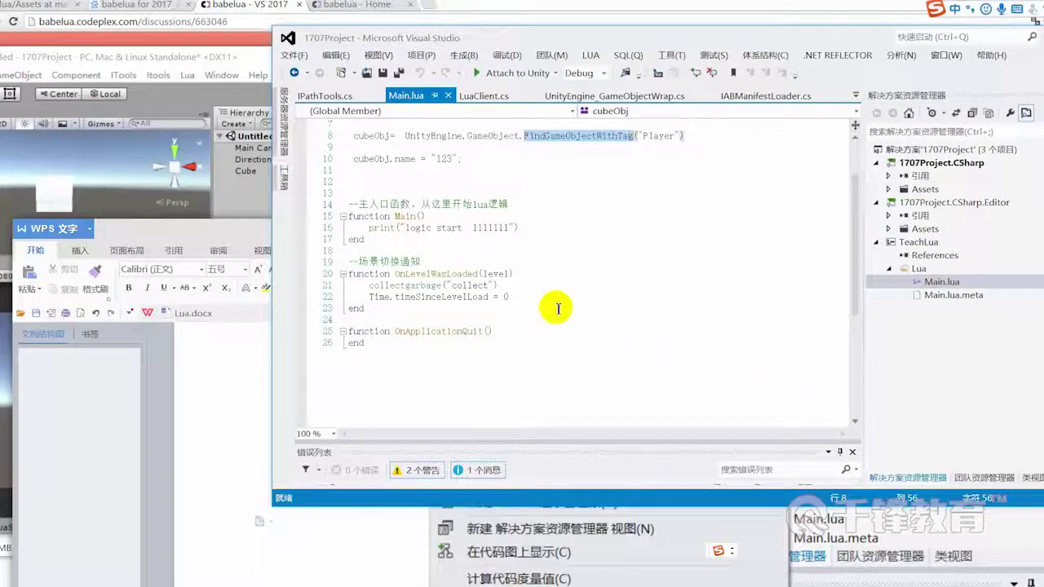
drag(507, 43, 547, 50)
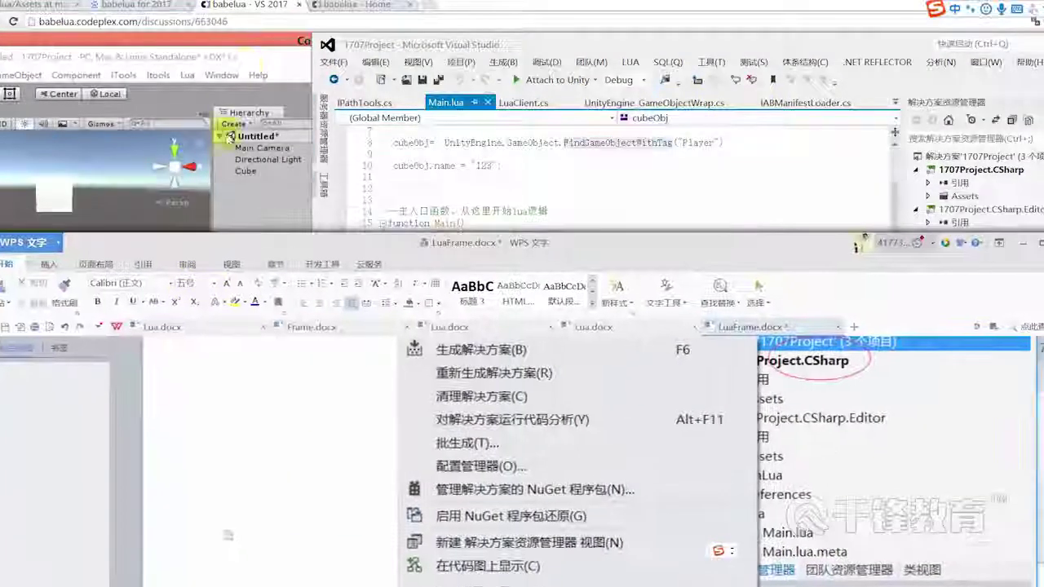
click(247, 65)
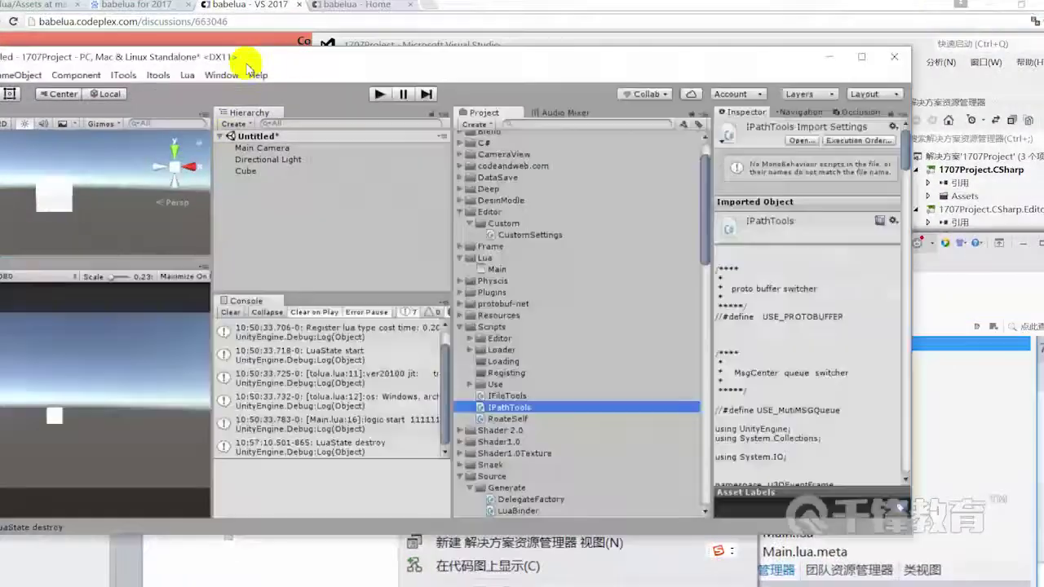
click(558, 124)
text(prot)
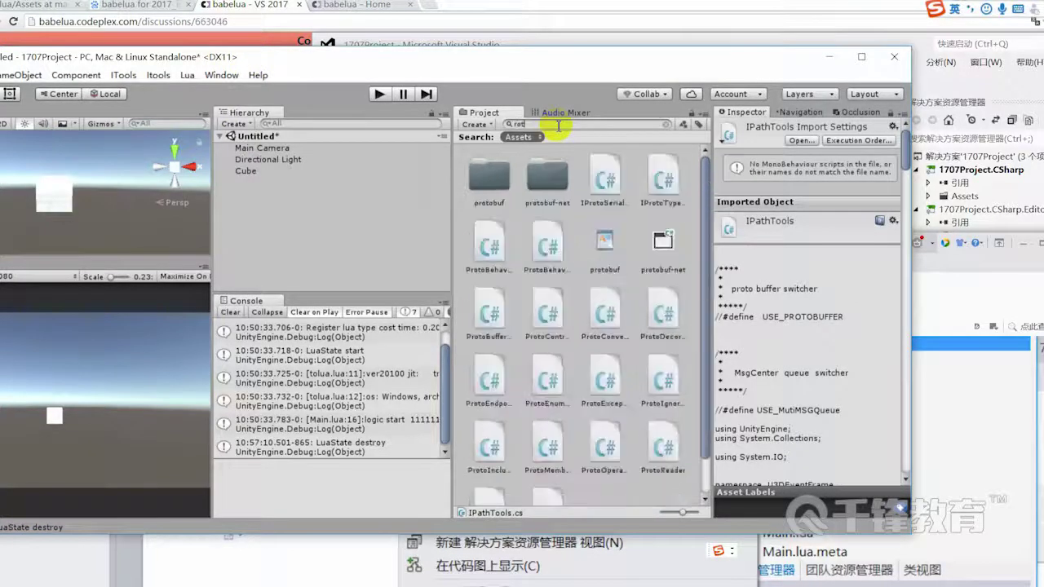
key(BackSpace)
text(at)
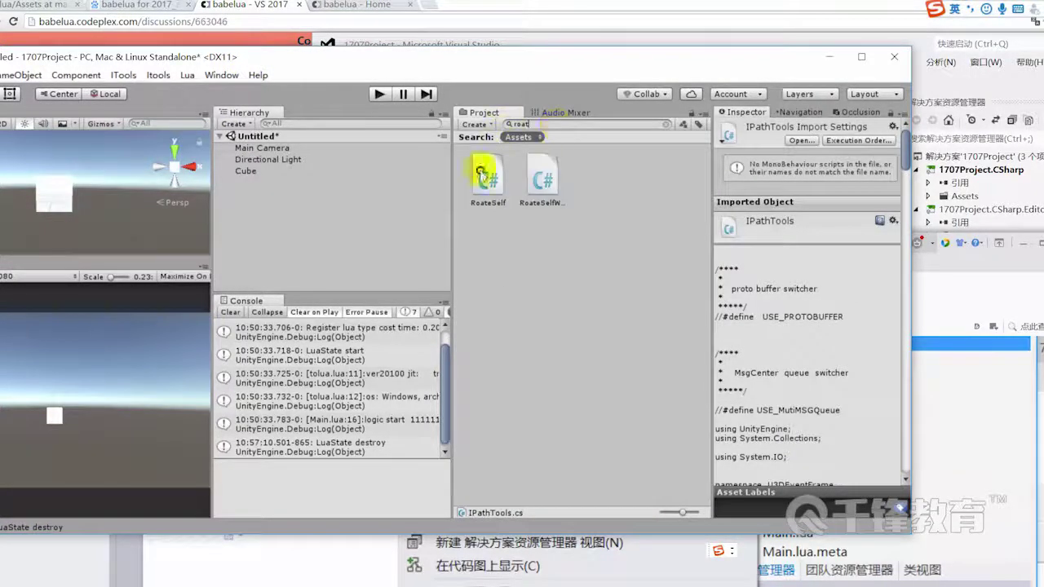
double_click(481, 174)
On a new line in Start(), write gameObject.AddComponent<> using IntelliSense completions
click(539, 289)
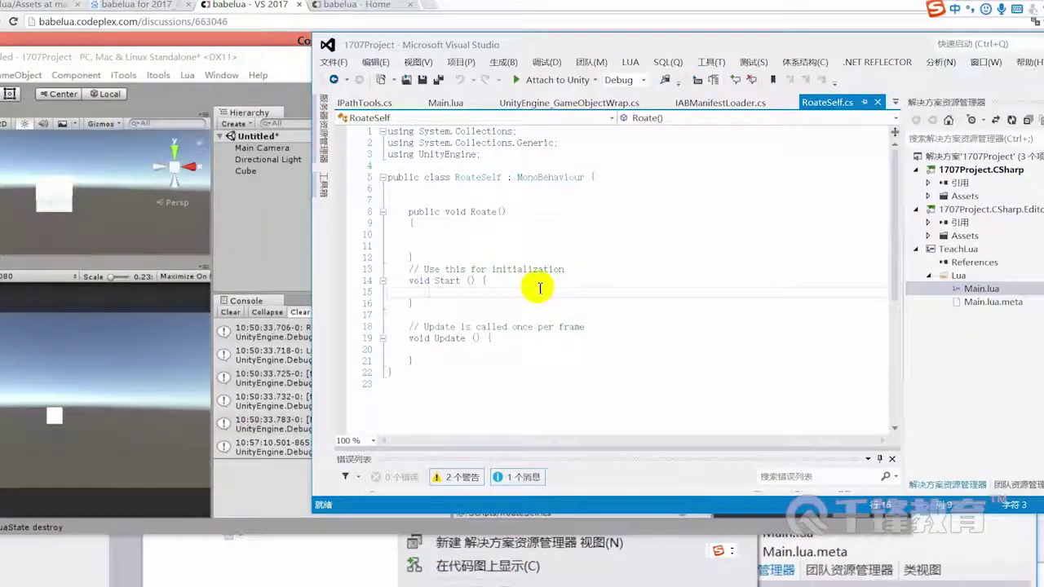
key(Return)
key(Return)
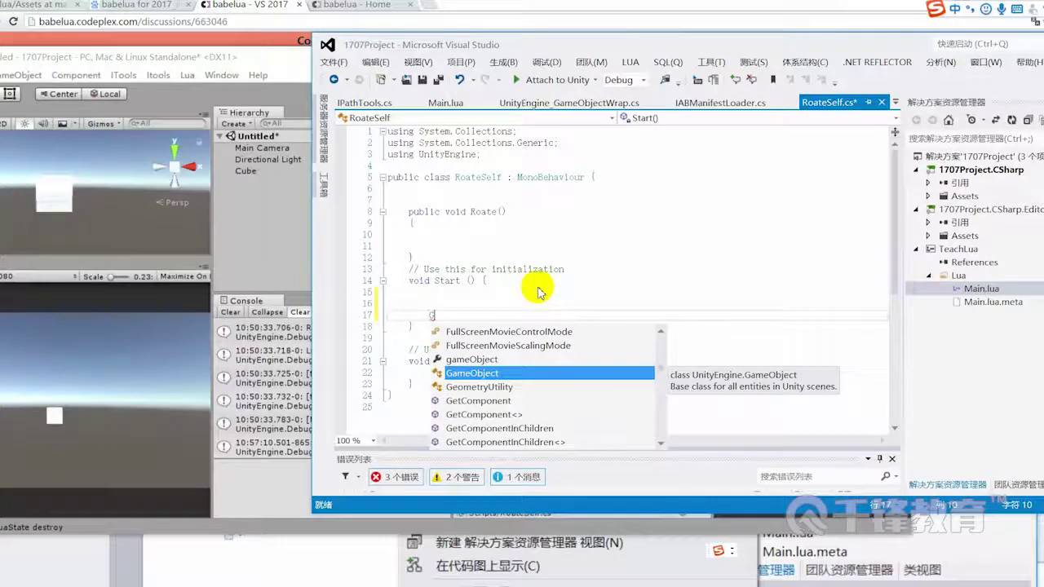
key(BackSpace)
key(BackSpace)
text(Gae)
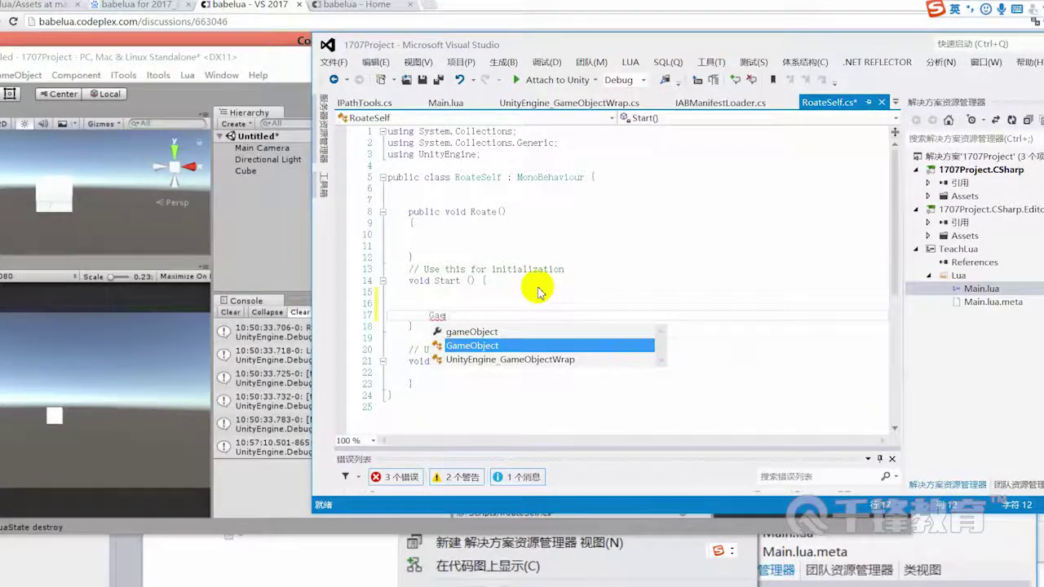
key(Tab)
text(.)
text(a)
key(BackSpace)
key(BackSpace)
key(BackSpace)
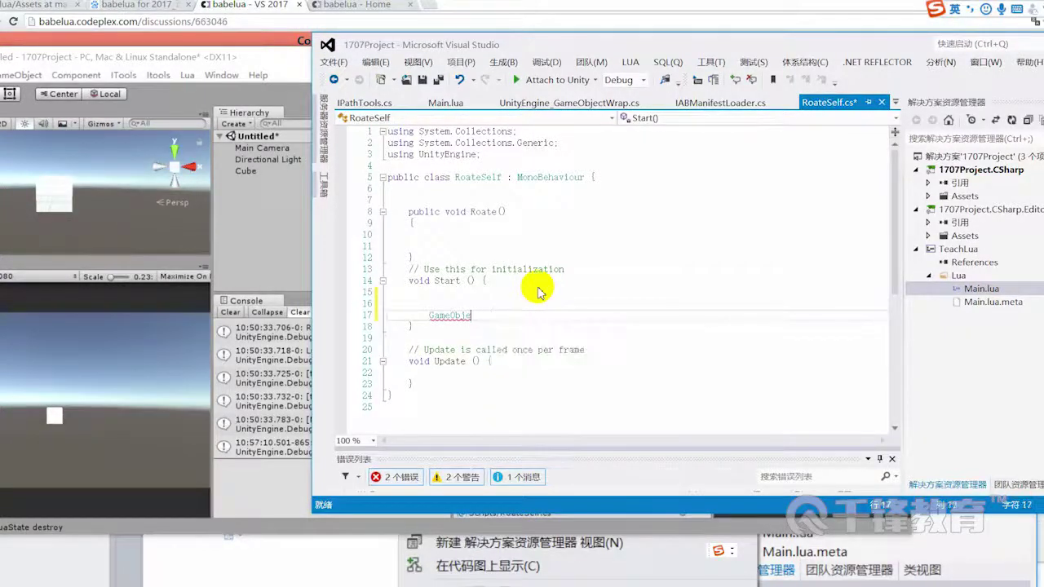
text(ga)
key(Tab)
text(.)
key(BackSpace)
text(.ad)
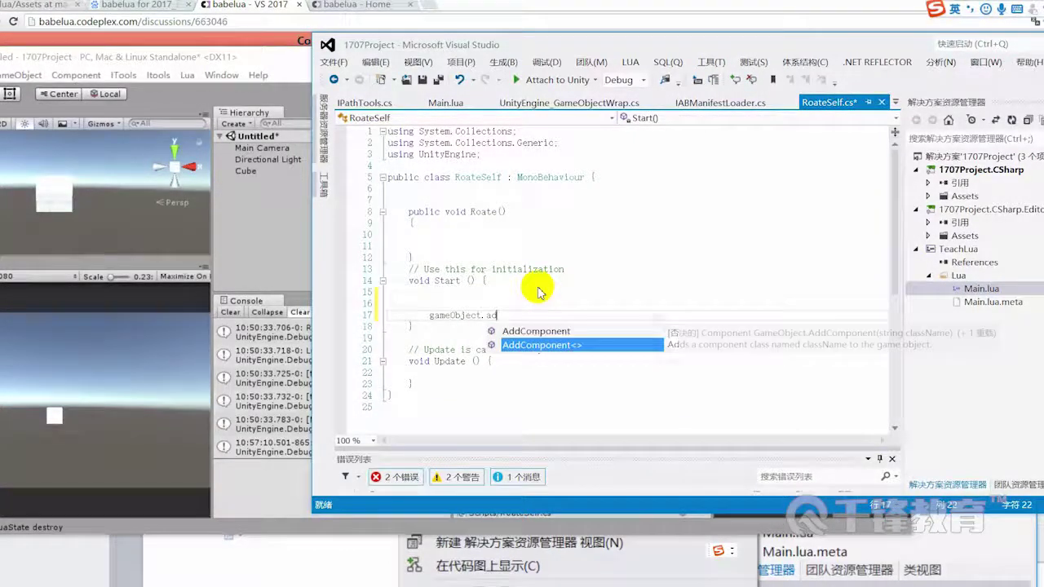
key(Tab)
text(<>)
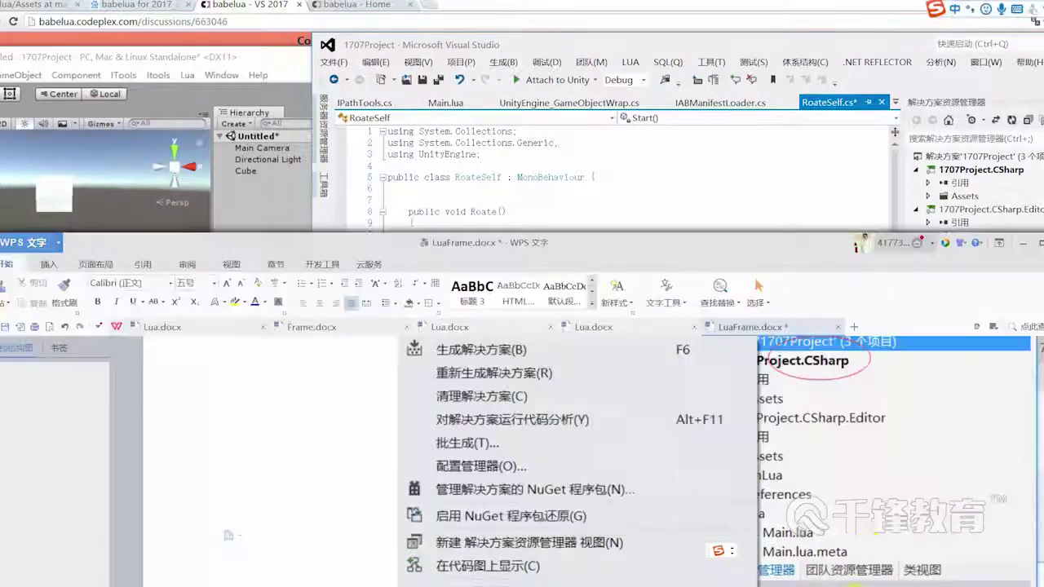
Below the screenshot in LuaFrame.docx, type 'Lua 里面不能有泛型：' and start a new line
drag(724, 235, 711, 123)
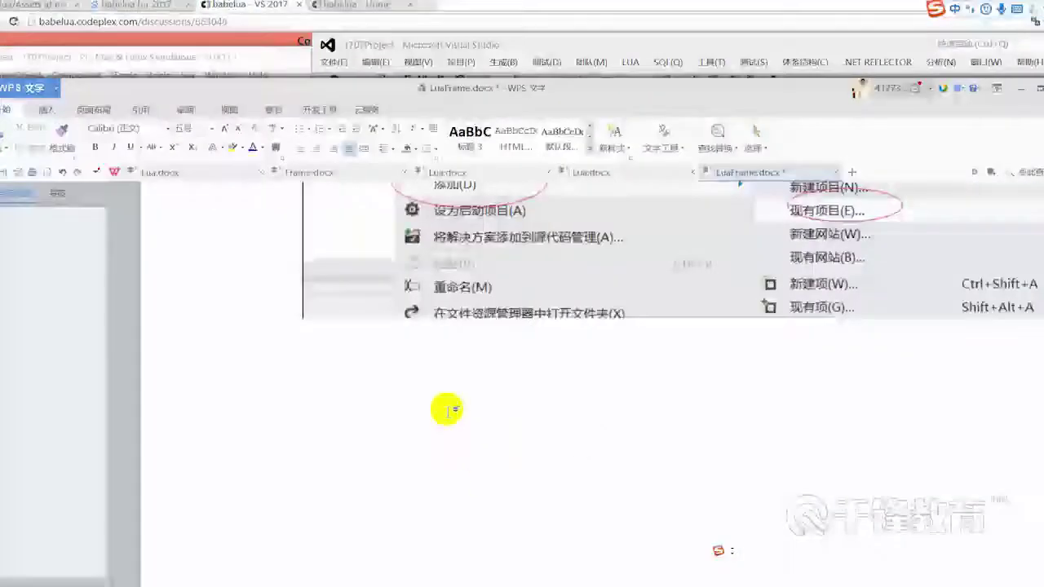
click(469, 416)
scroll(414, 560, down, 3)
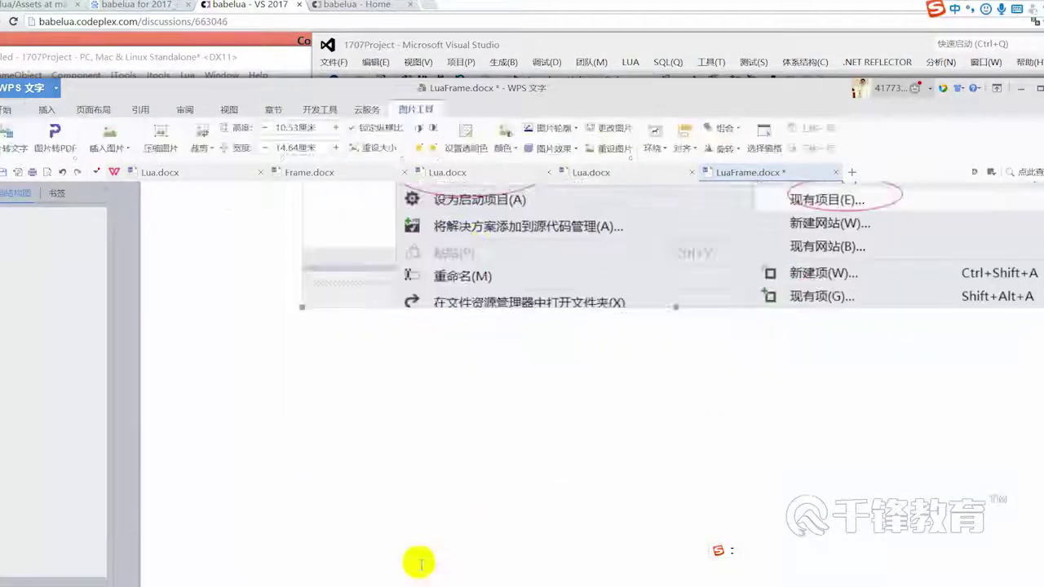
scroll(414, 560, up, 3)
click(417, 530)
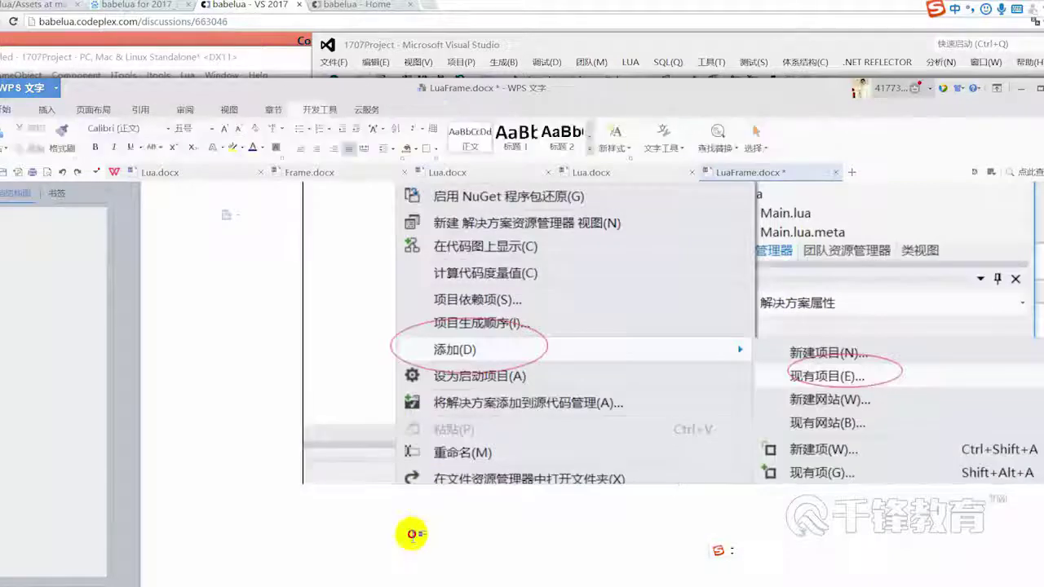
scroll(489, 543, down, 3)
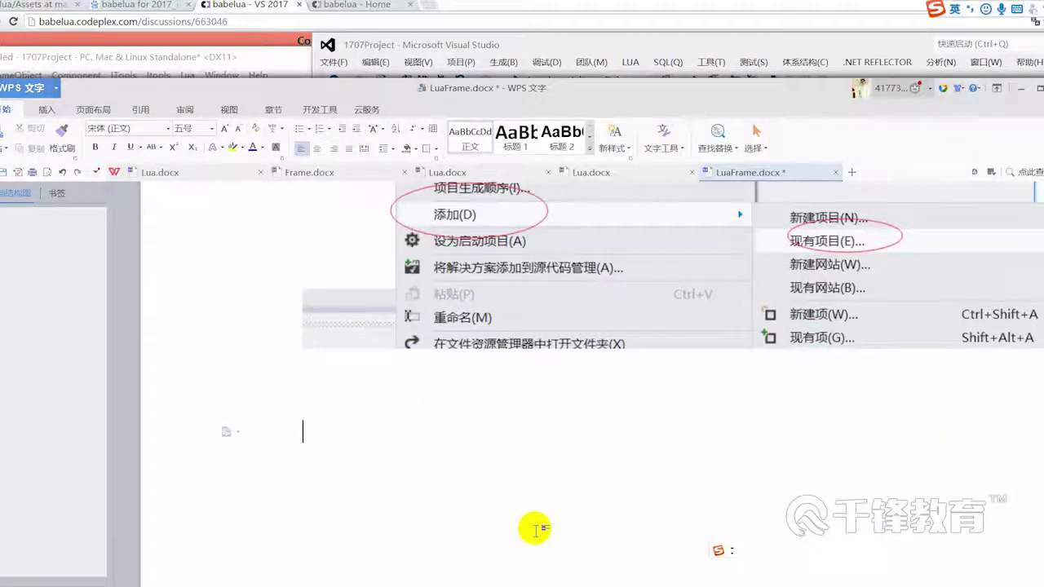
text(Lua里面)
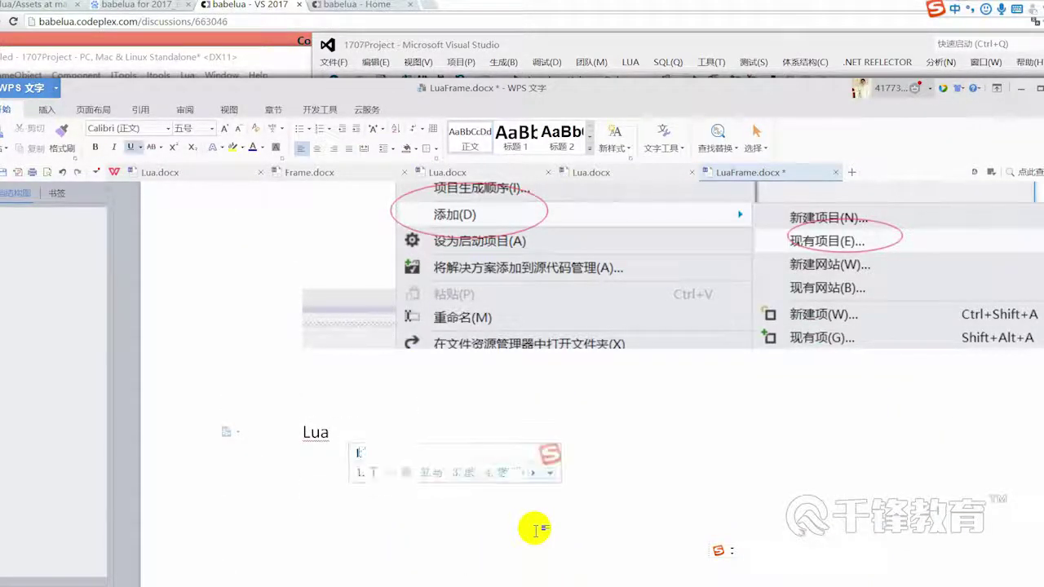
text(不)
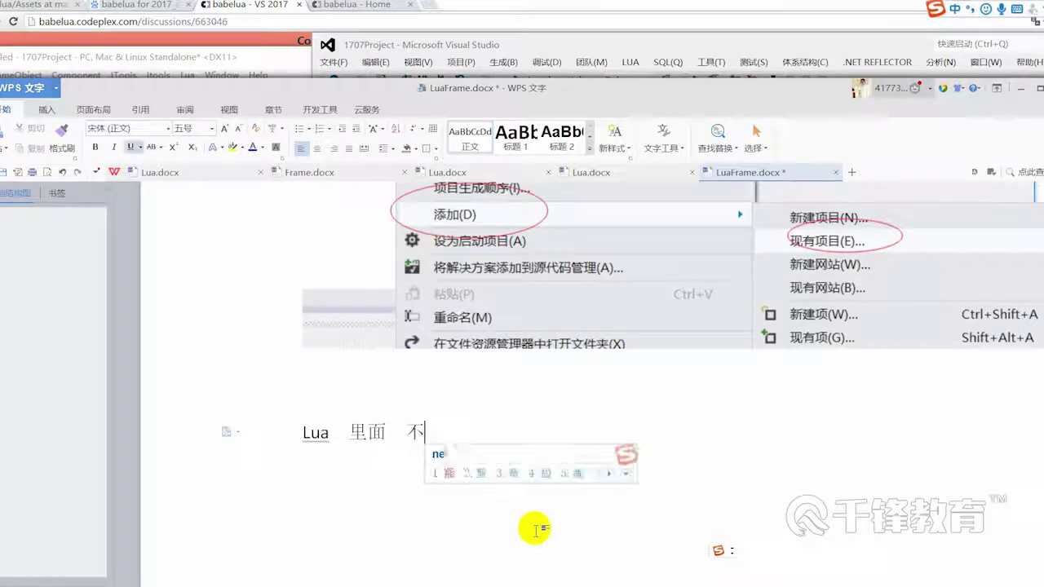
text(能有fanxing泛型：)
key(Return)
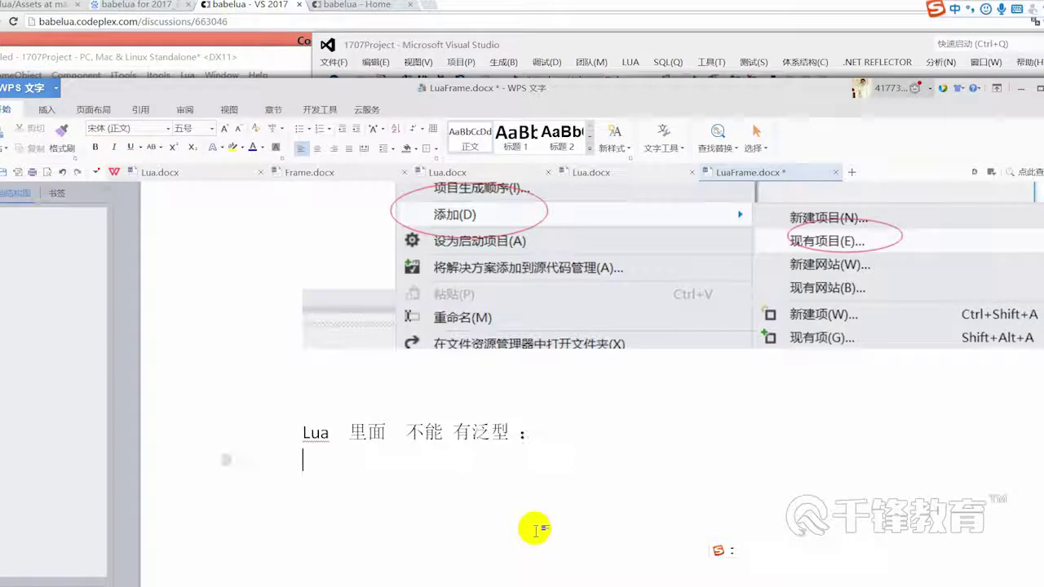
Complete the call as gameObject.AddComponent<RoateSelf>(); and go to AddComponent's definition in GameObject
click(539, 54)
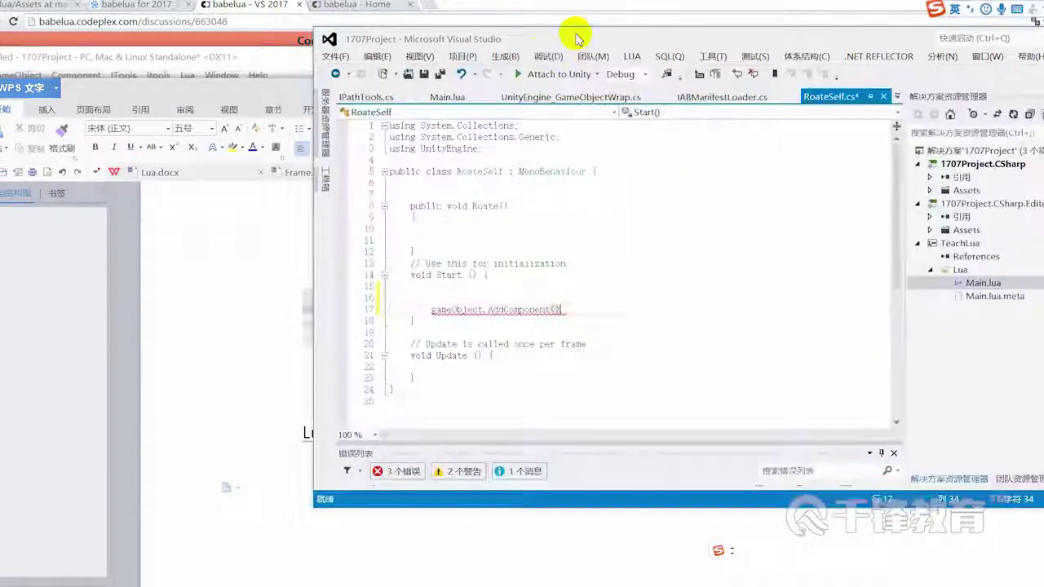
click(561, 311)
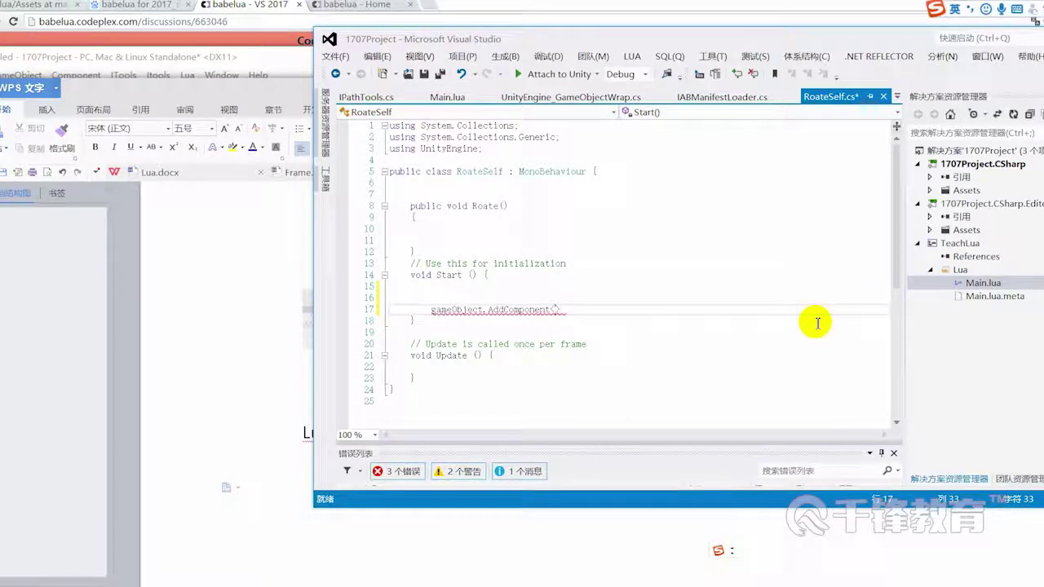
text(R)
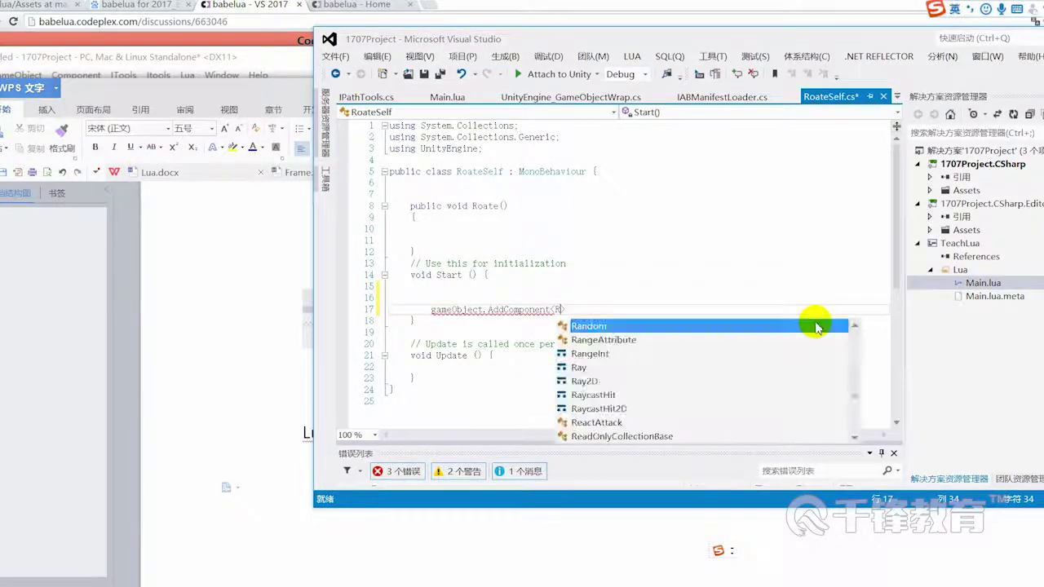
text(oateSelf>)
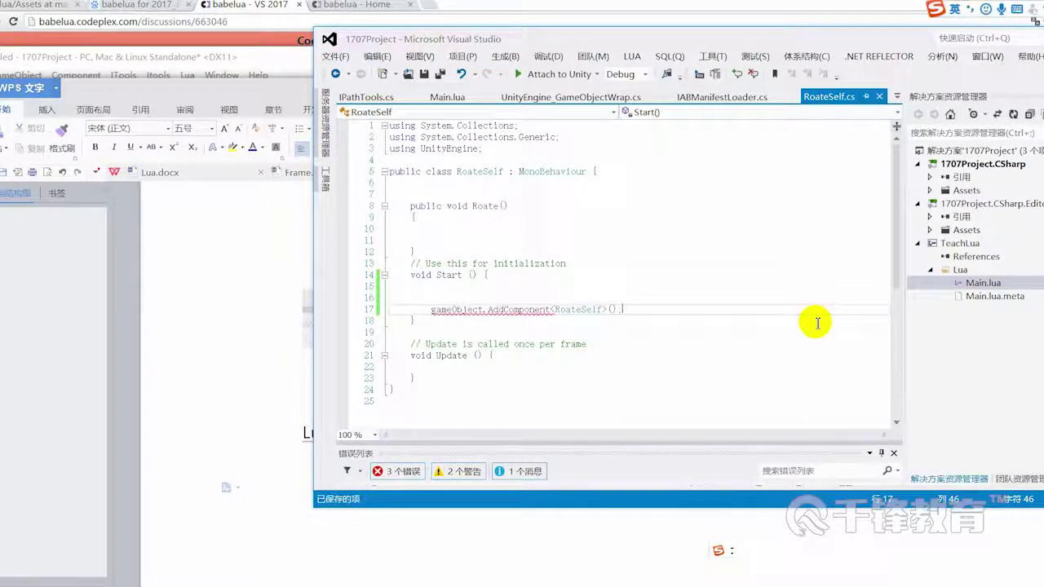
click(602, 309)
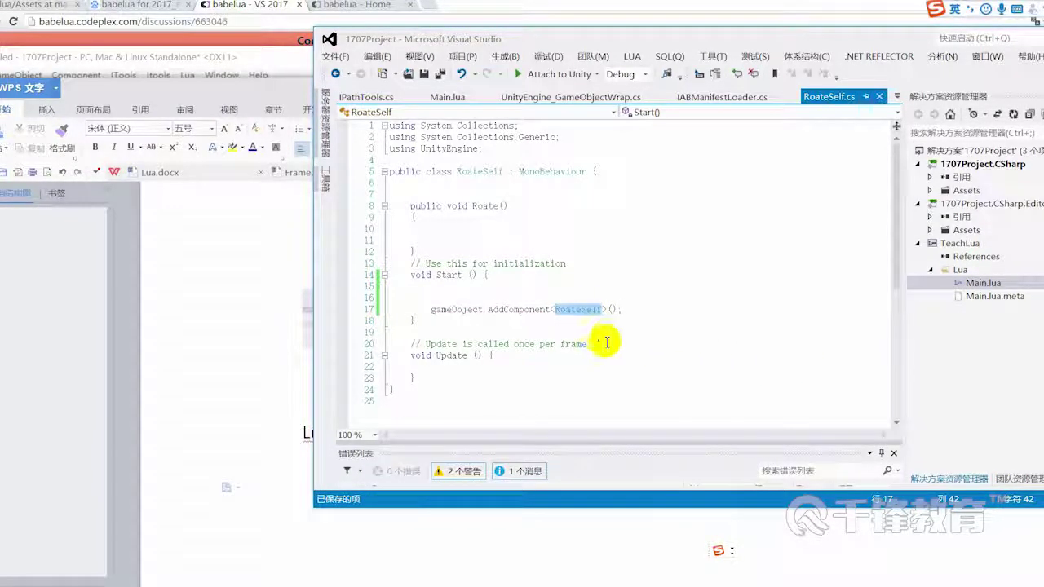
click(543, 311)
key(F12)
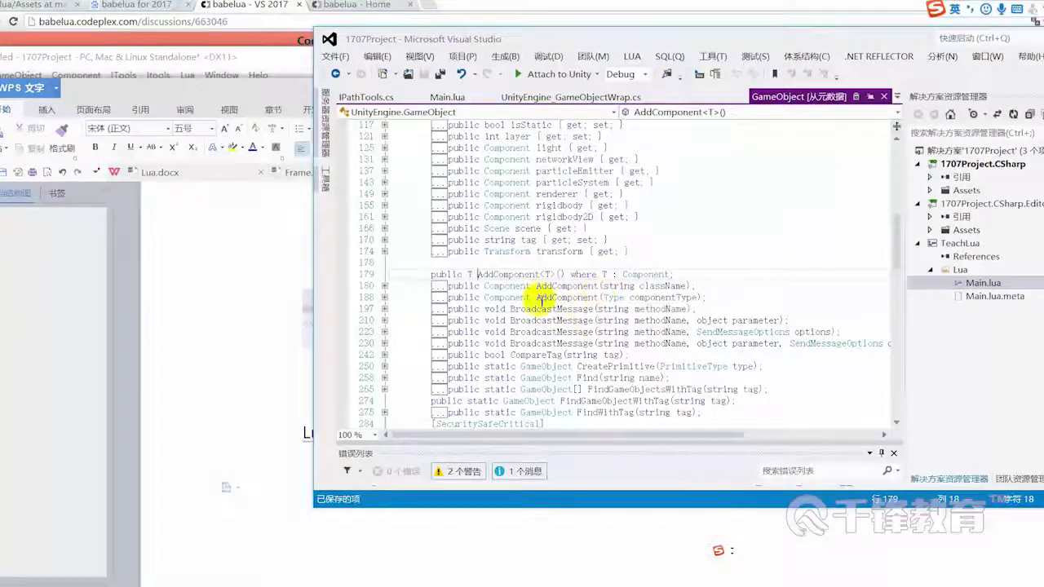
Look over the AddComponent(Type componentType) overload, then navigate back to RoateSelf.cs
mouse_move(522, 300)
drag(536, 299, 700, 298)
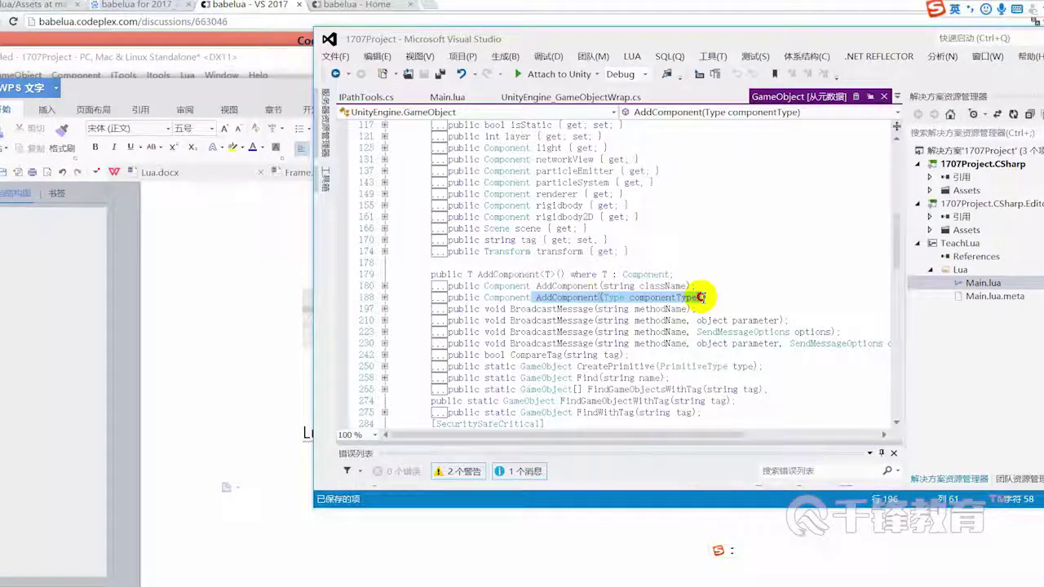
click(593, 298)
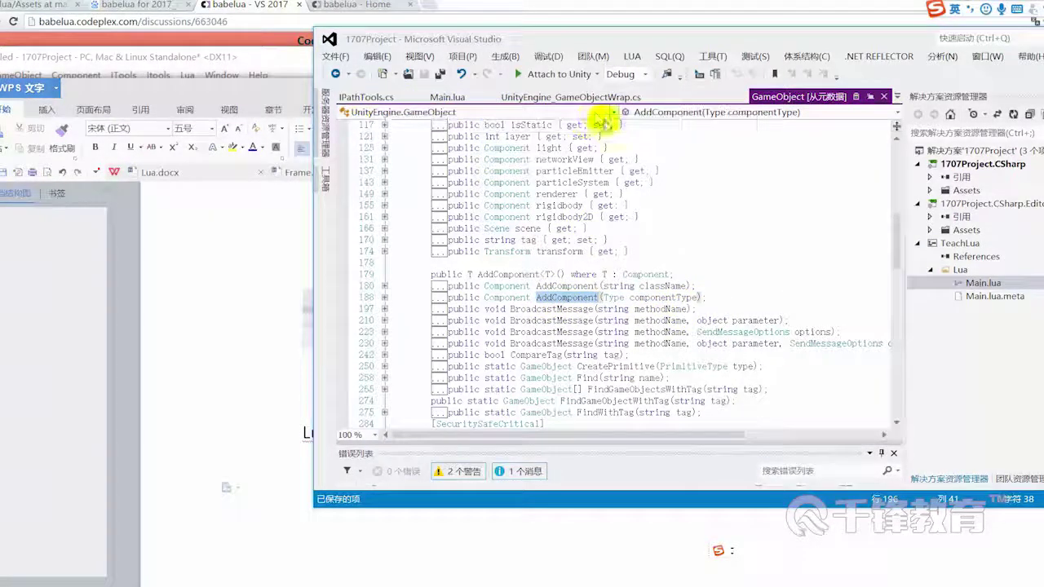
click(336, 74)
click(336, 75)
click(336, 74)
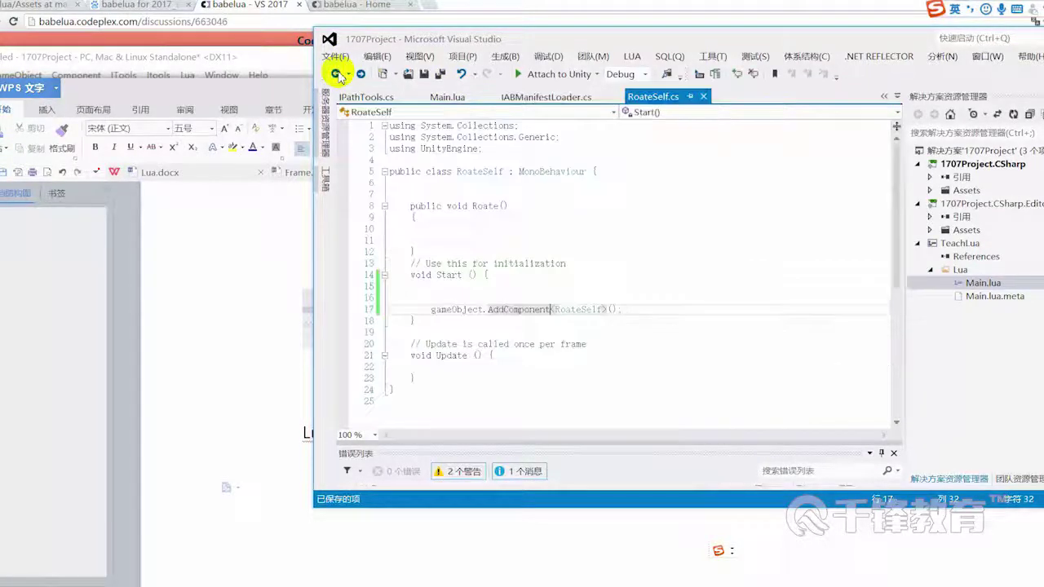
Type gameObject.AddComponent(typeof(RoateSelf)) above the generic call in Start and save
click(457, 309)
click(656, 302)
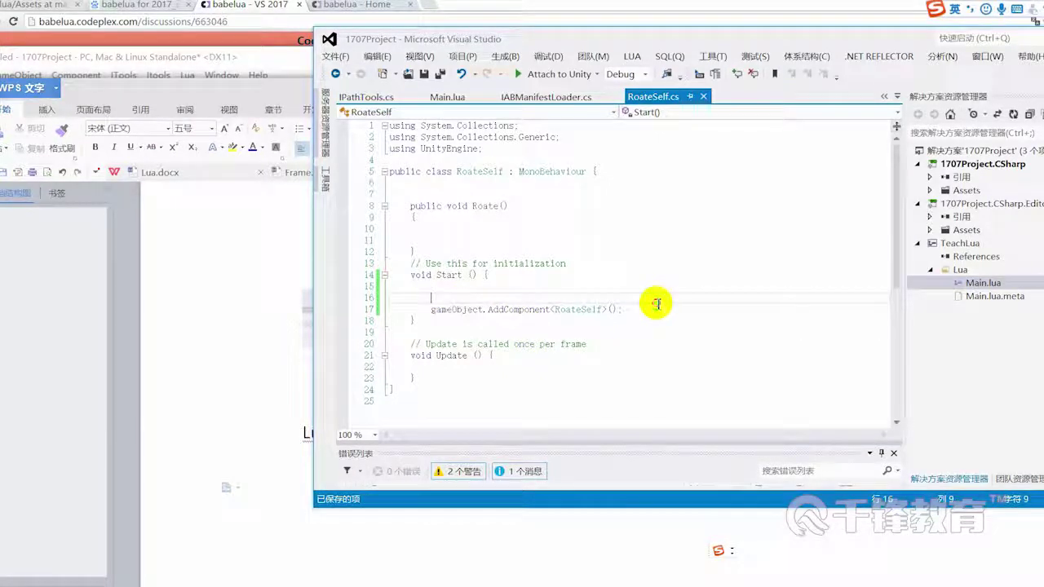
key(Return)
text(gameObject.ad)
key(Tab)
text(())
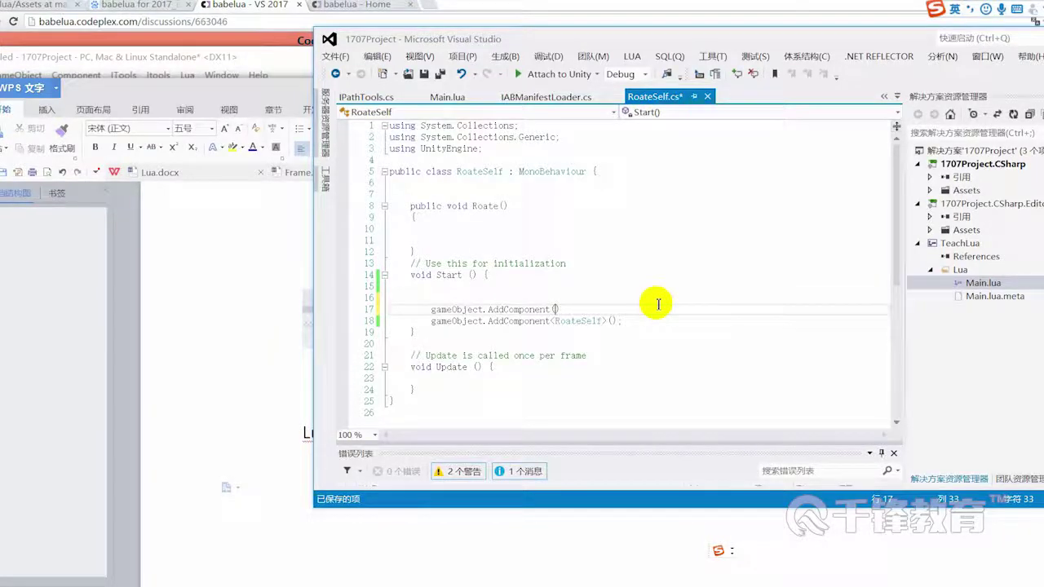
text(ty)
key(Tab)
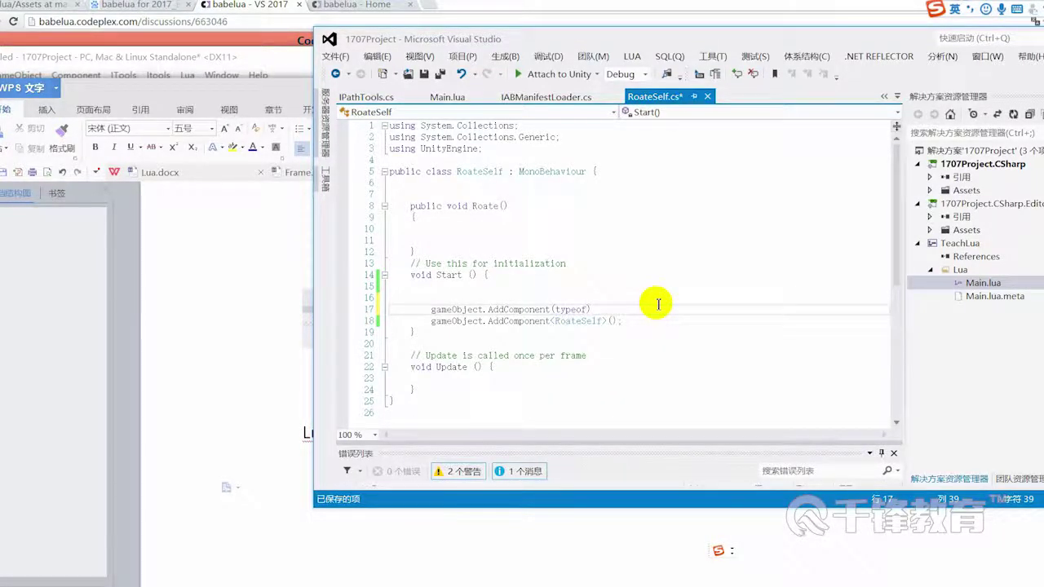
text((Ro)
key(Tab)
text()))
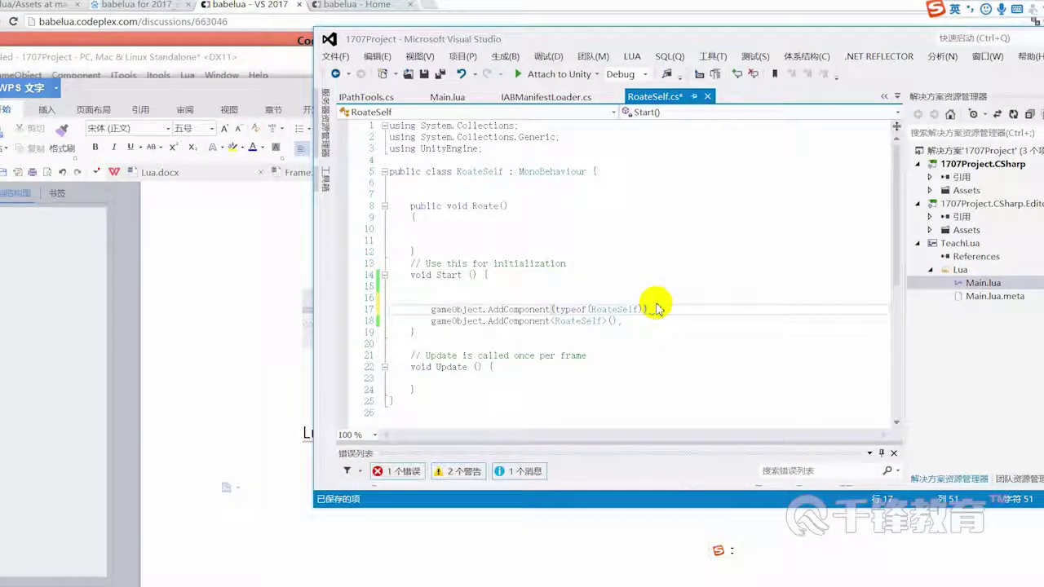
key(ctrl+s)
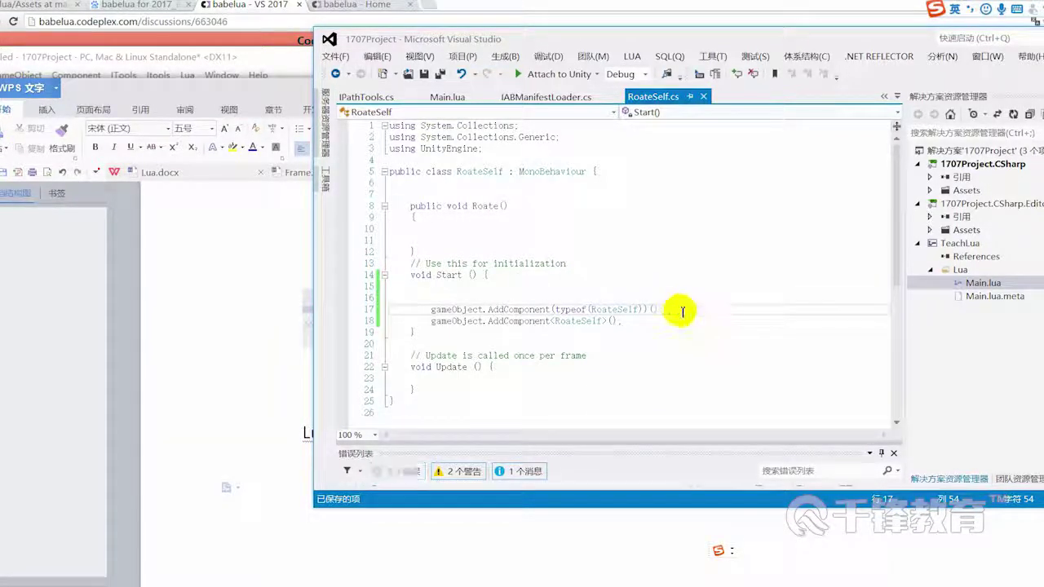
Restore typeof, delete the extra () on line 17, and save RoateSelf.cs without errors
key(Return)
key(Return)
mouse_move(524, 316)
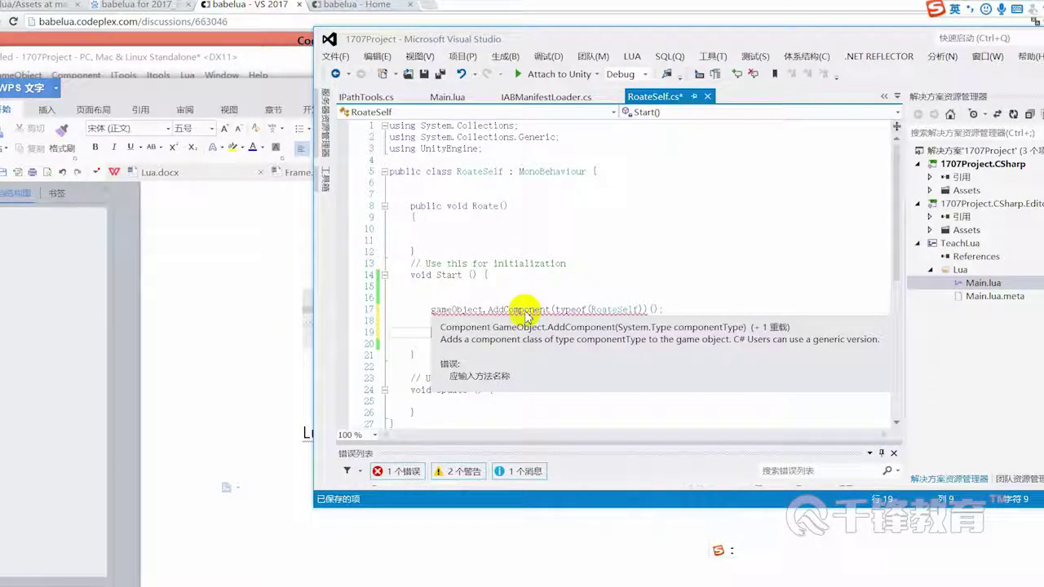
double_click(524, 311)
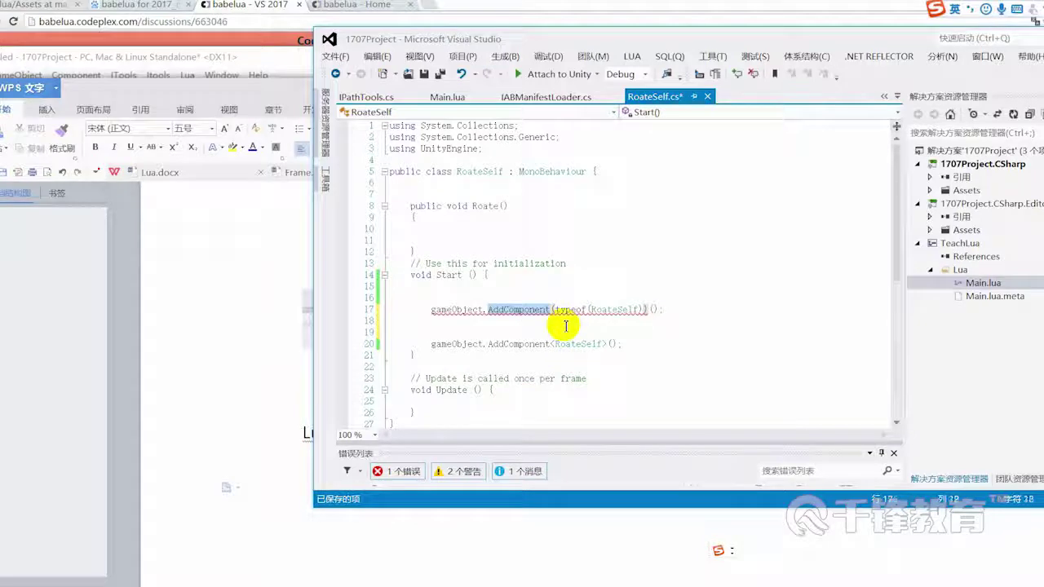
key(F12)
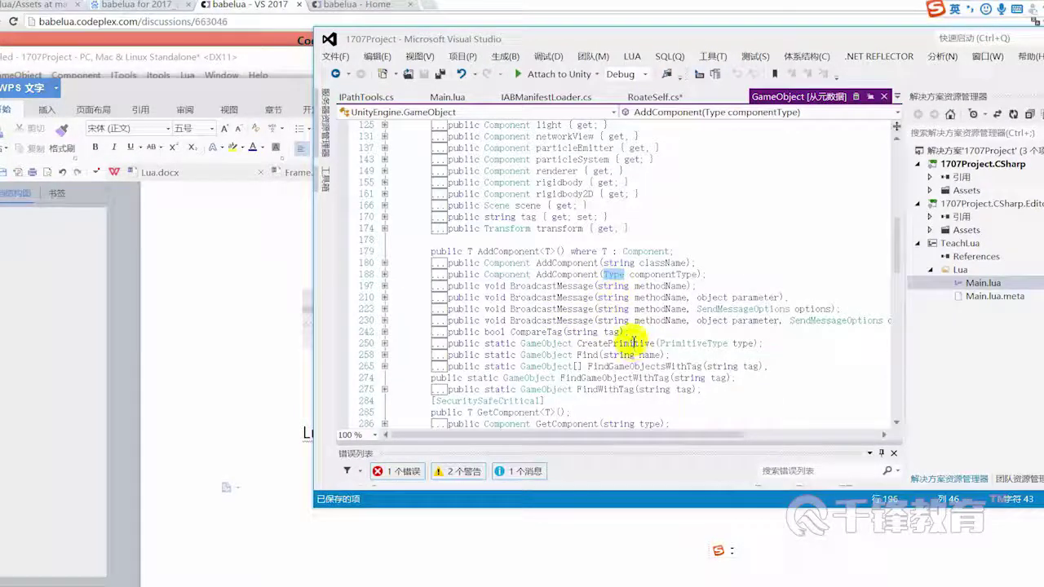
click(335, 75)
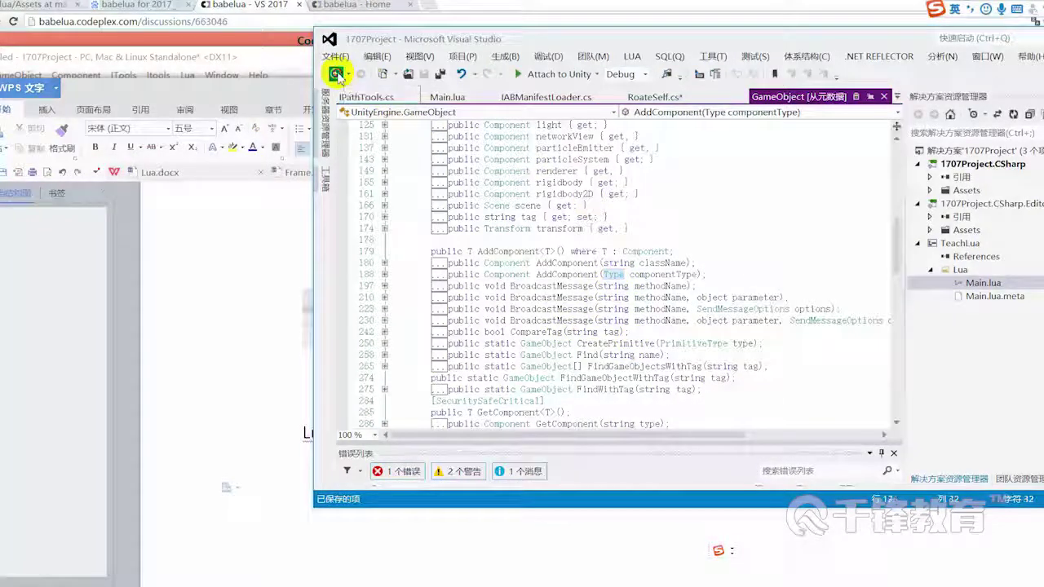
click(580, 310)
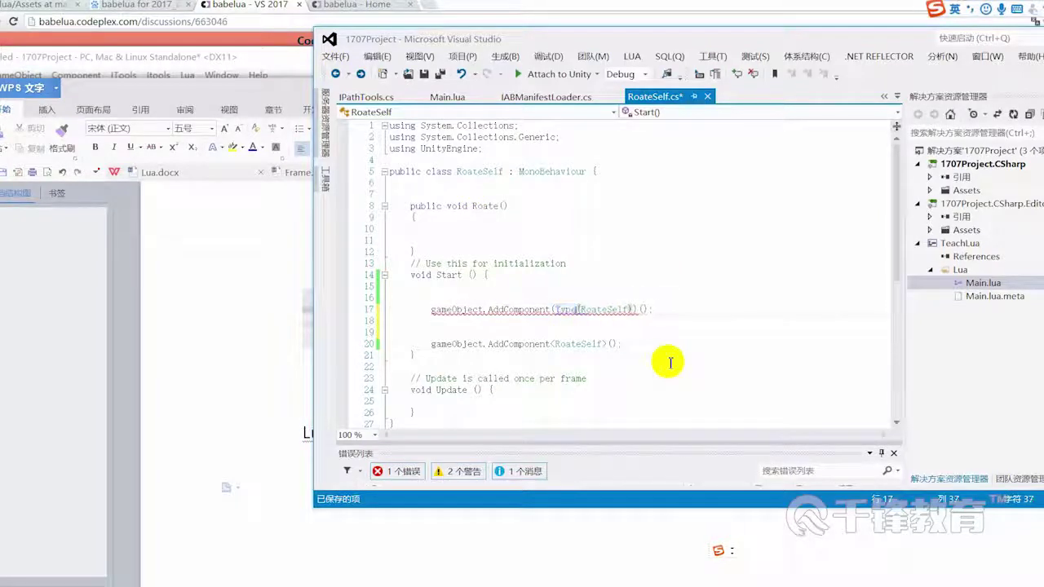
key(ctrl+z)
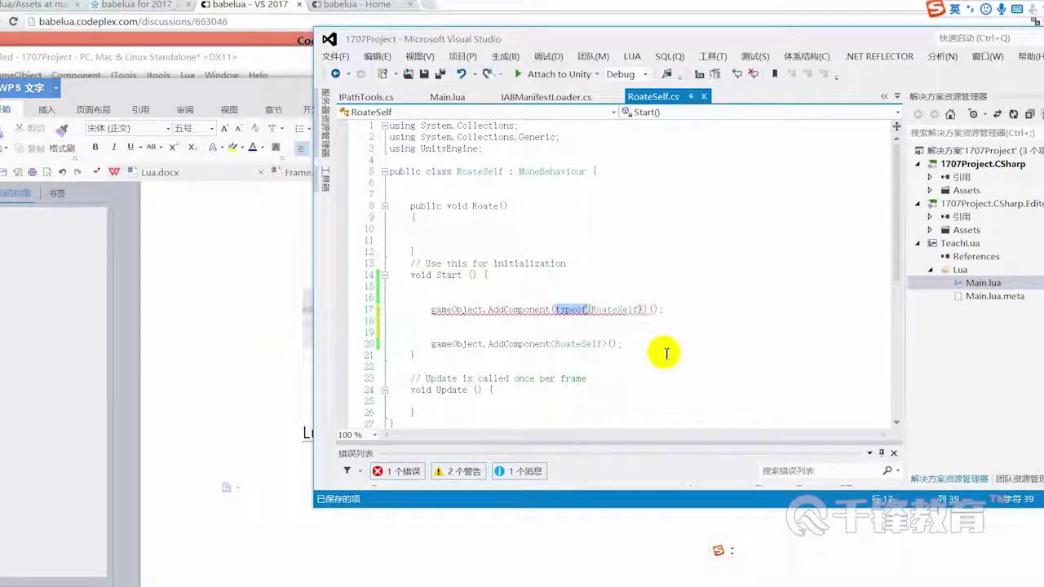
click(656, 344)
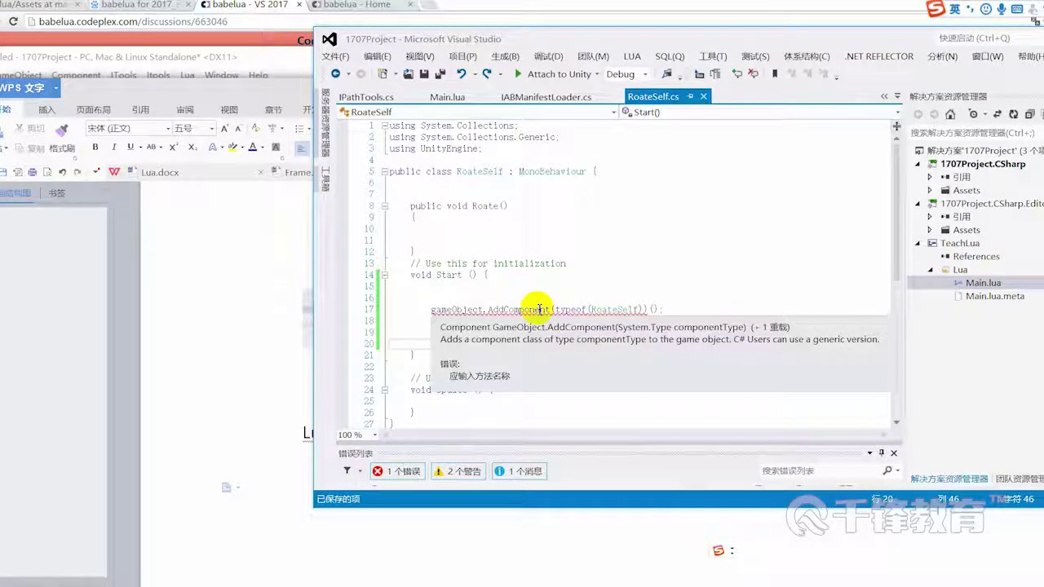
click(657, 311)
key(BackSpace)
key(BackSpace)
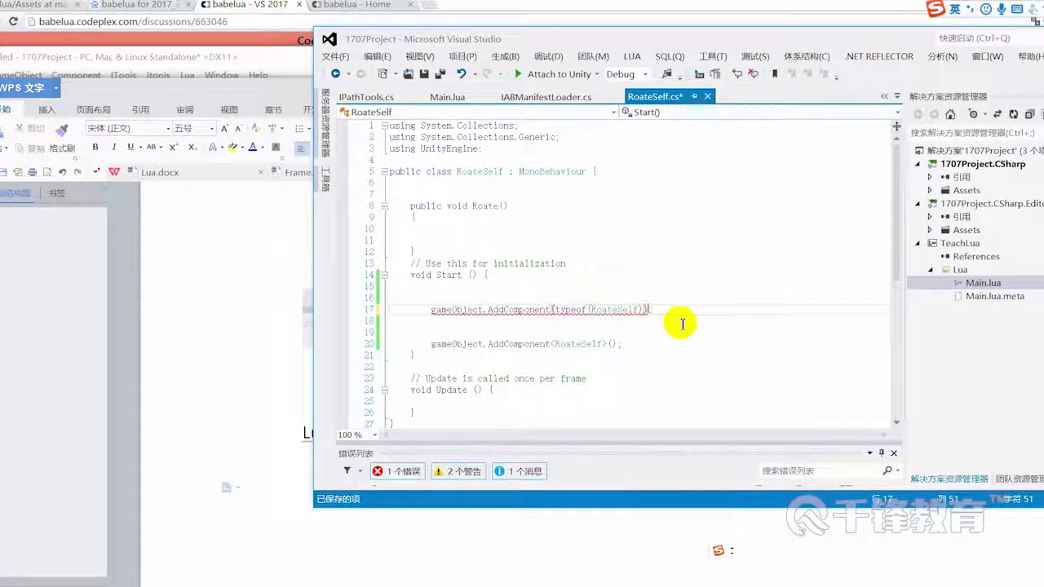
key(ctrl+s)
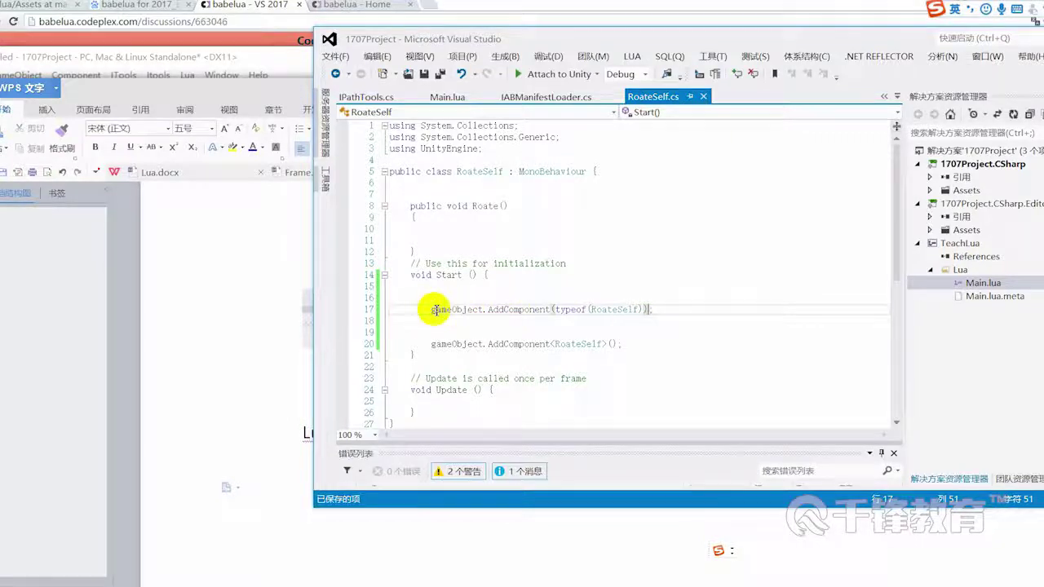
Select the whole typeof AddComponent line for copying
drag(434, 310, 673, 310)
key(ctrl+c)
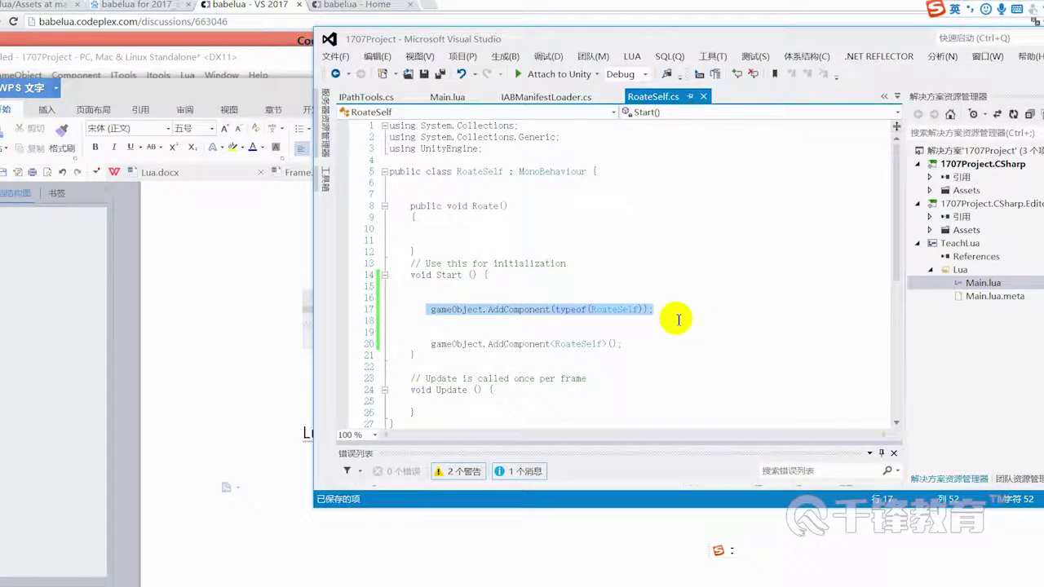
ctrl+scroll(677, 319, up, 1)
ctrl+scroll(680, 322, up, 1)
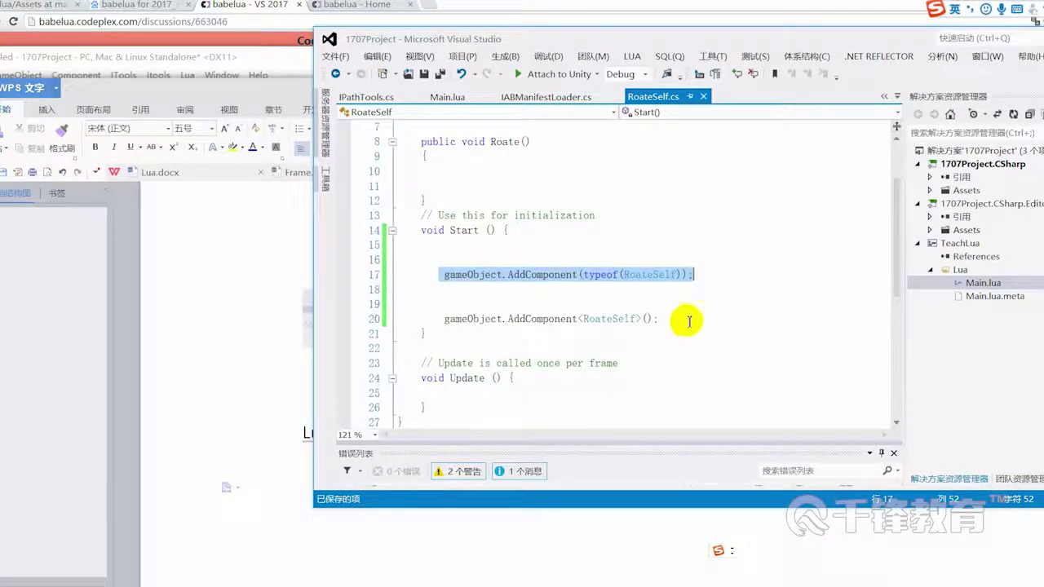
ctrl+scroll(689, 321, up, 1)
mouse_move(738, 288)
mouse_down()
mouse_move(412, 298)
mouse_move(457, 291)
mouse_up()
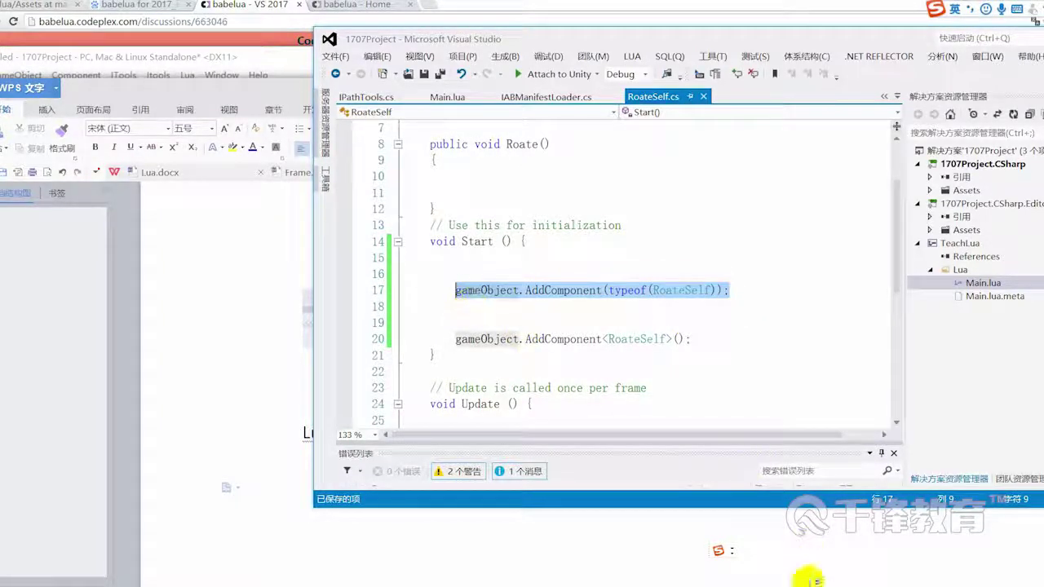
Paste the typeof AddComponent line and then the generic AddComponent line above it into LuaFrame.docx
click(840, 530)
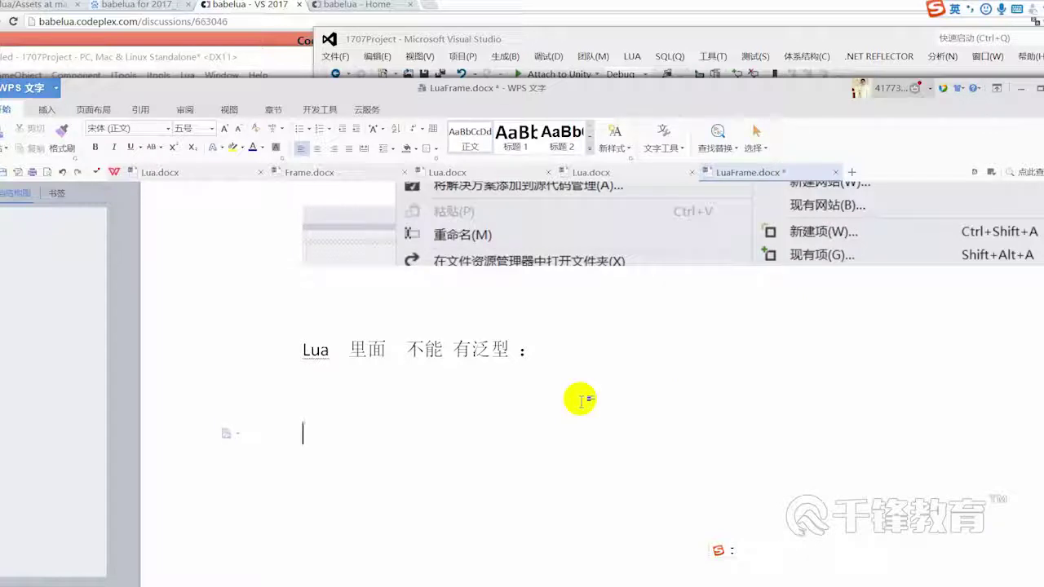
key(ctrl+v)
click(634, 40)
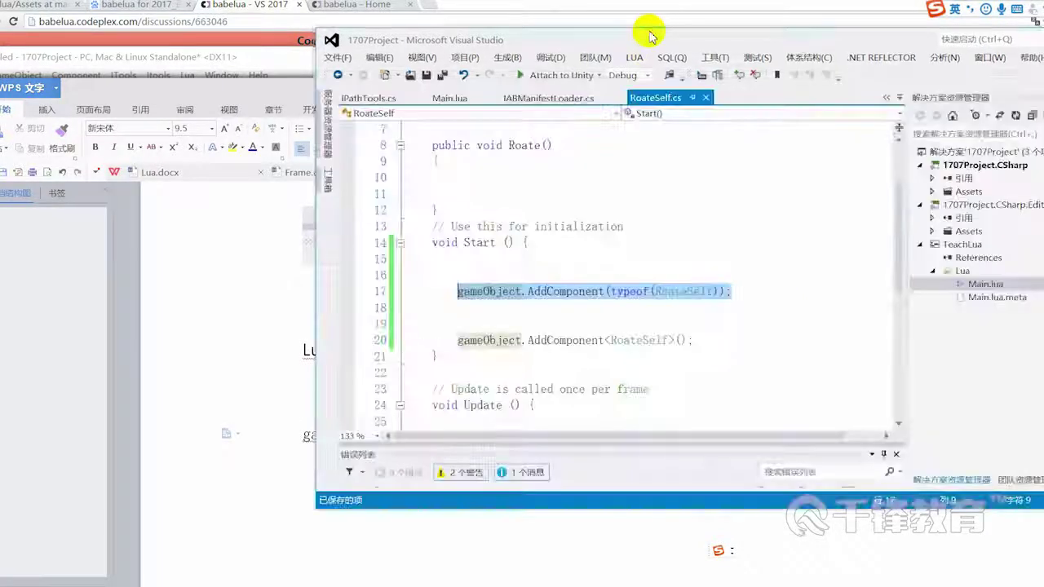
drag(692, 340, 454, 338)
key(ctrl+c)
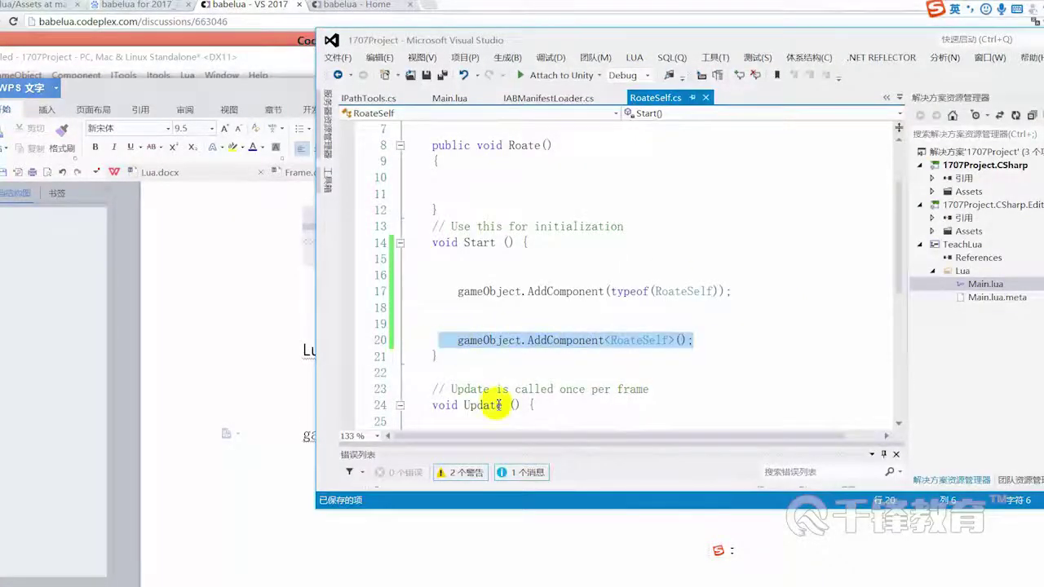
click(268, 454)
click(412, 405)
key(ctrl+v)
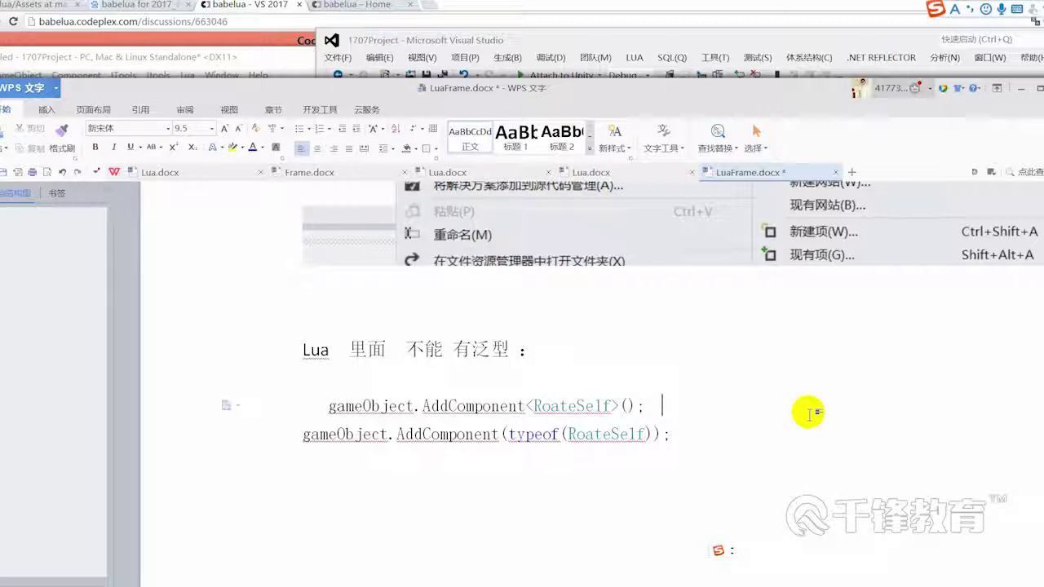
Insert '替换:' on its own line between the two calls and save LuaFrame.docx
text(替换：)
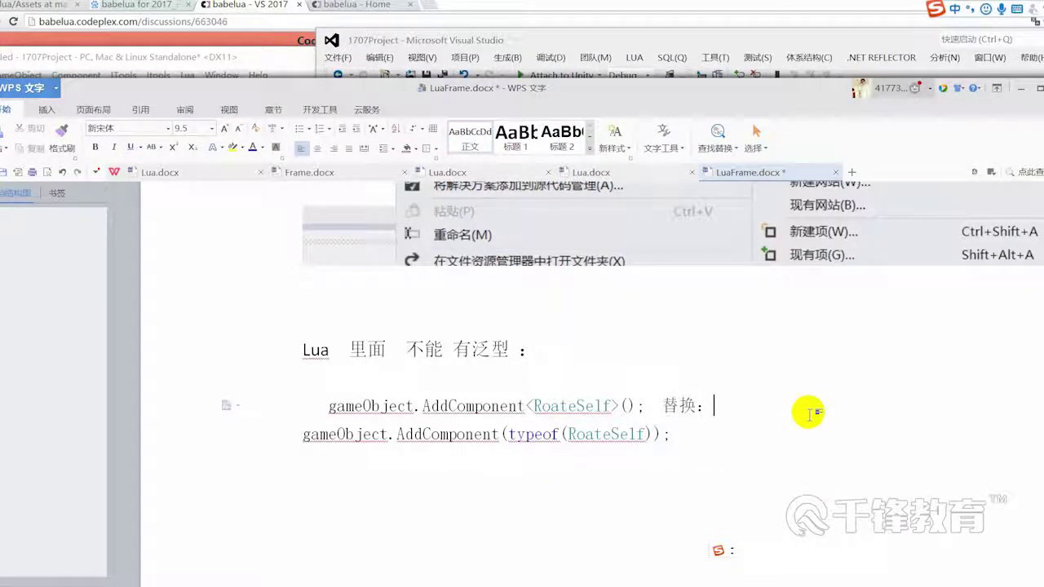
key(Left)
key(Return)
key(ctrl+s)
scroll(815, 408, down, 1)
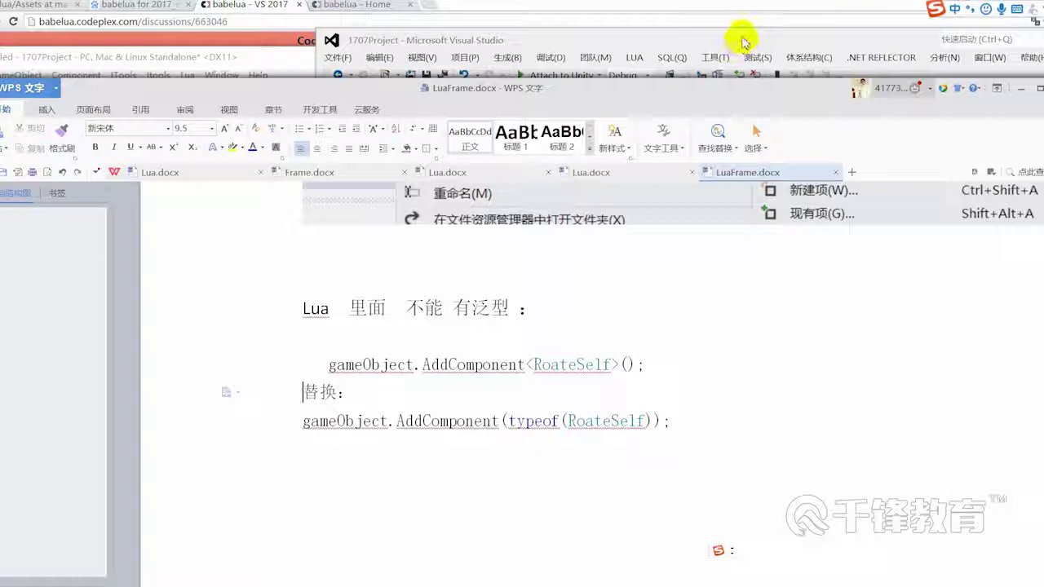
click(744, 41)
click(779, 321)
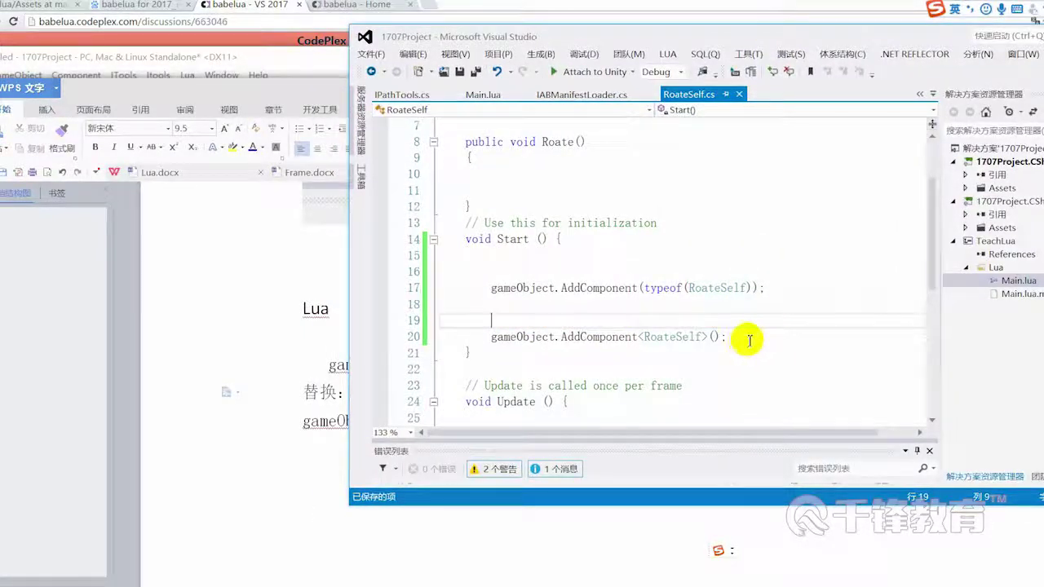
Prefix line 20's AddComponent<RoateSelf>() with //, keep the typeof call active, then view IPathTools.cs
drag(727, 337, 478, 337)
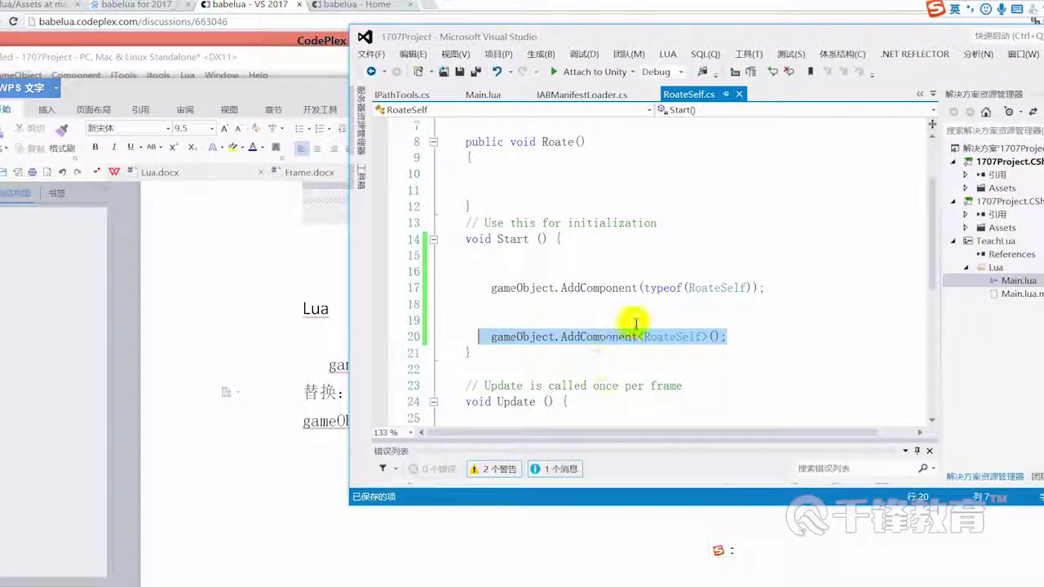
click(491, 337)
text(//)
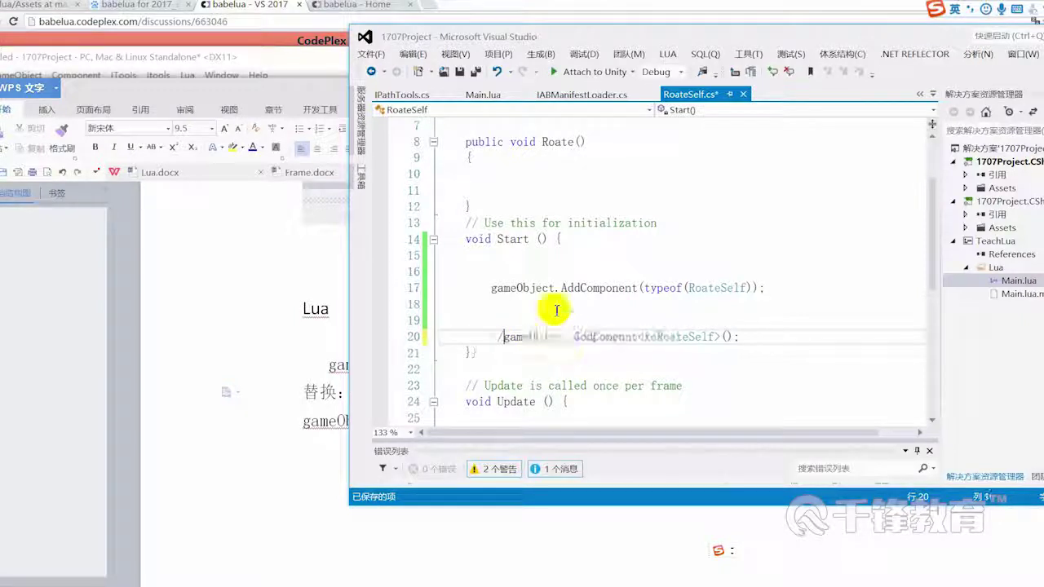
click(493, 288)
text(//)
drag(503, 288, 811, 280)
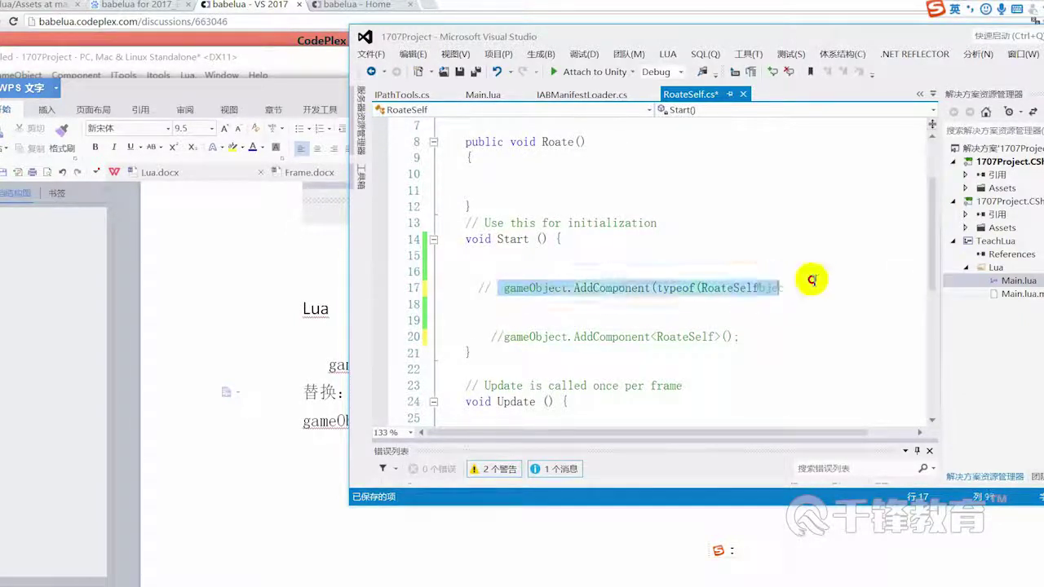
drag(503, 292, 505, 293)
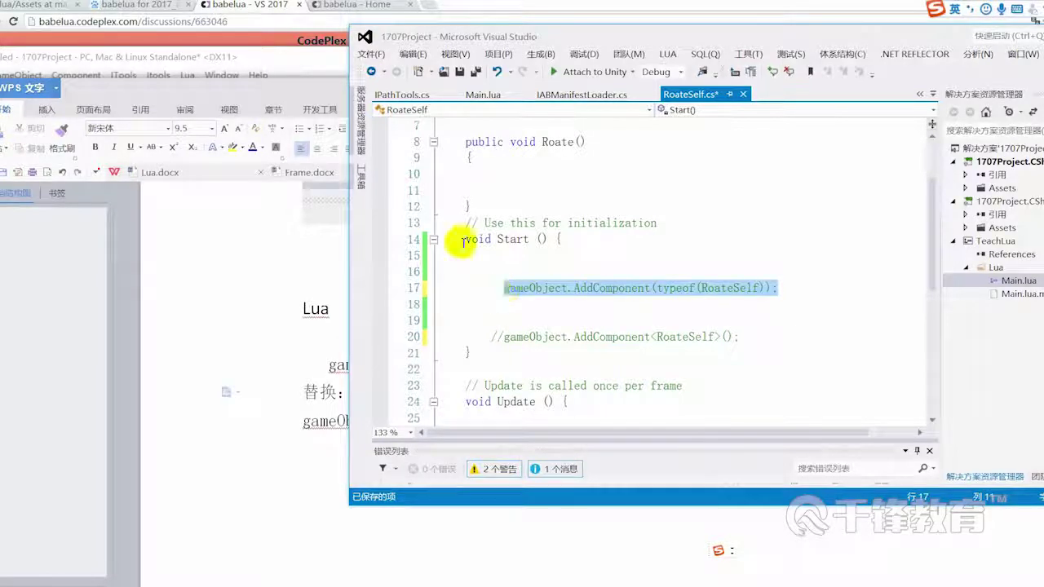
click(399, 94)
drag(784, 41, 706, 23)
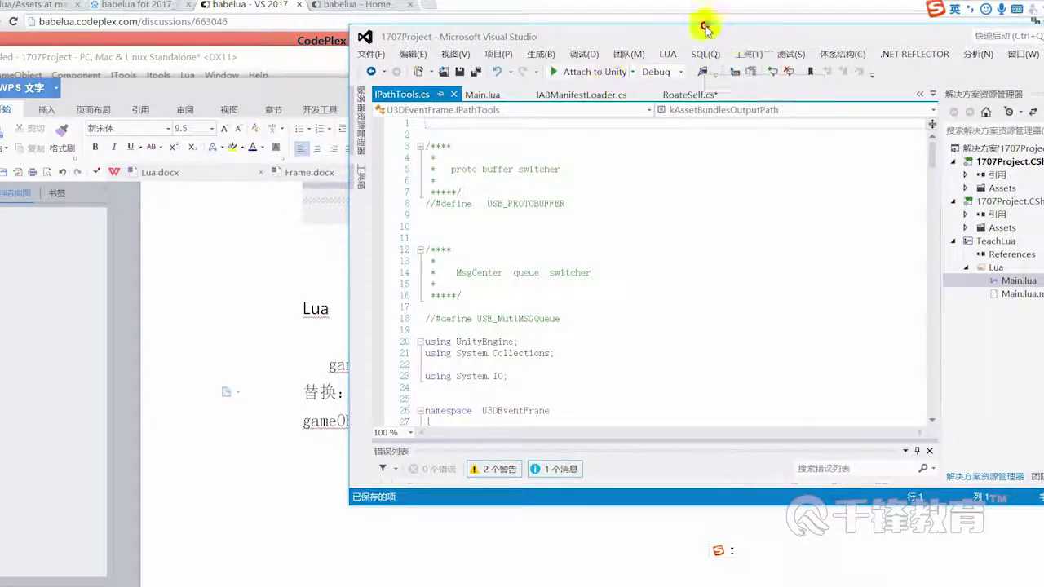
Paste the AddComponent(typeof(RoateSelf)) call onto line 13 of Main.lua and save
double_click(929, 263)
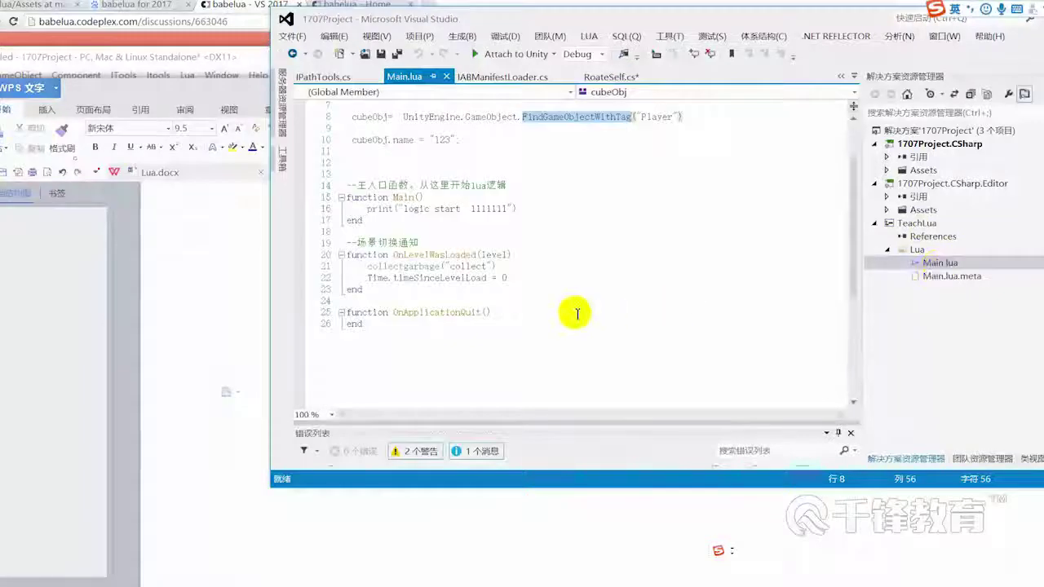
scroll(554, 285, up, 2)
click(516, 228)
key(Return)
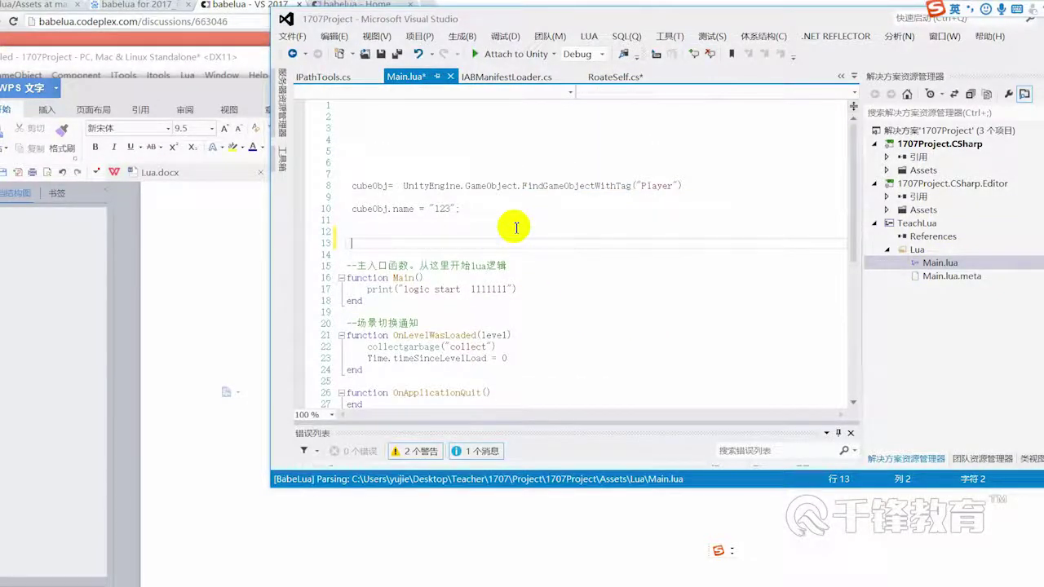
text(gameObject.AddComponent(typeof(RoateSelf));)
key(ctrl+s)
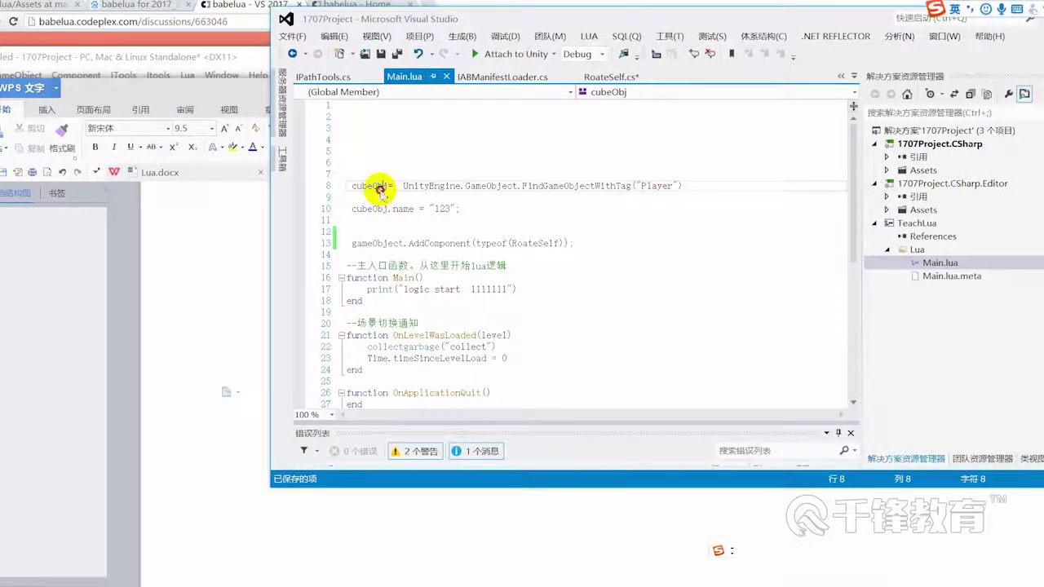
Rewrite line 13 as cubeObj:AddComponent(typeof(RoateSelf)); by swapping in cubeObj and a colon
double_click(376, 187)
key(ctrl+c)
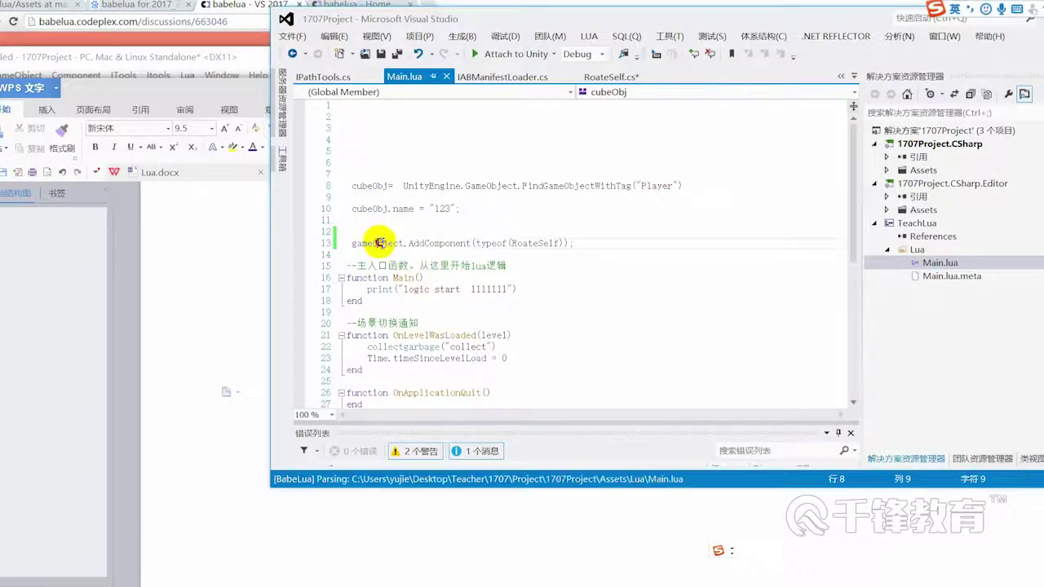
double_click(375, 243)
key(ctrl+v)
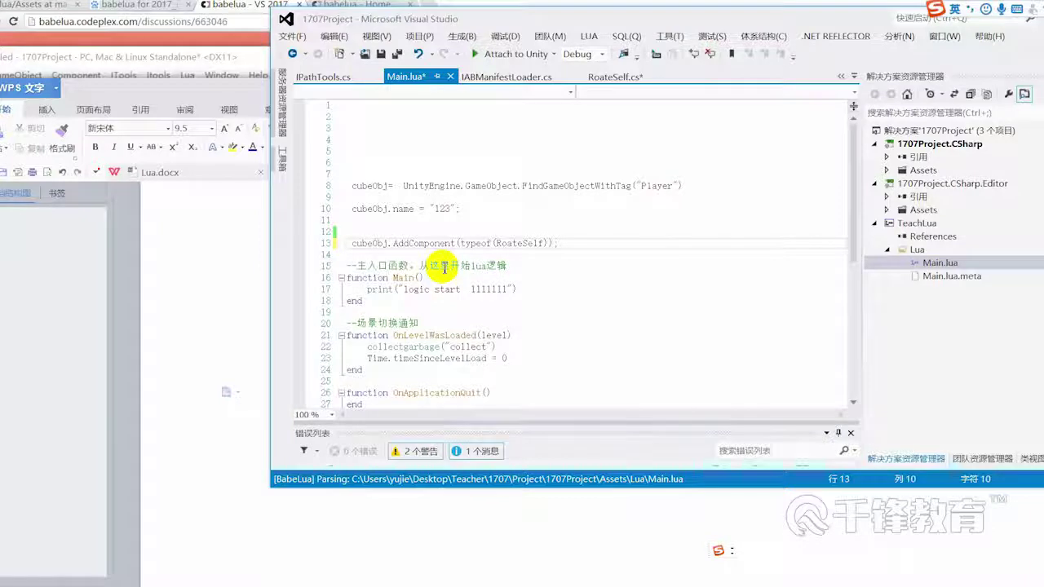
key(BackSpace)
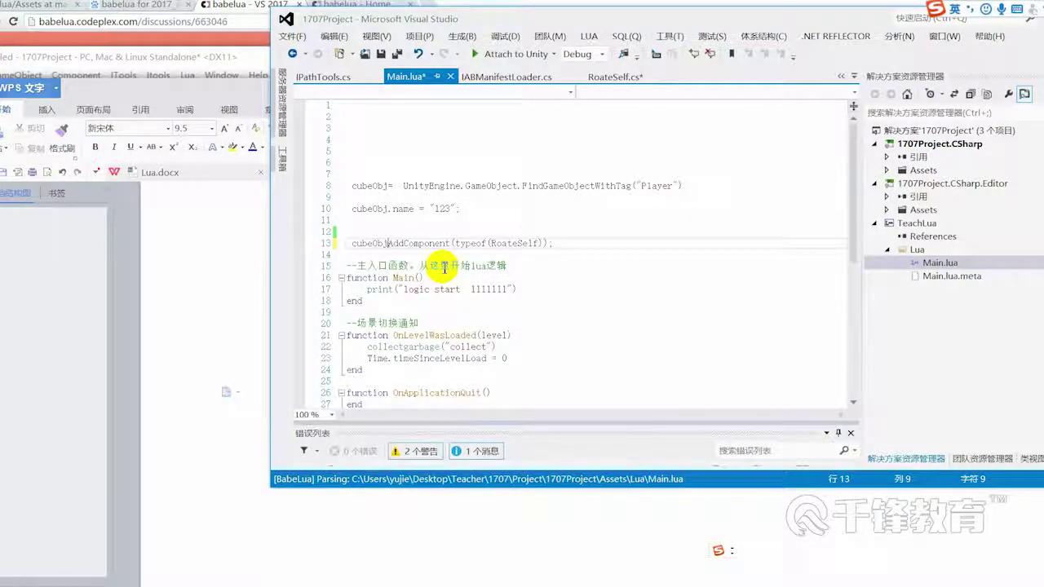
text(:)
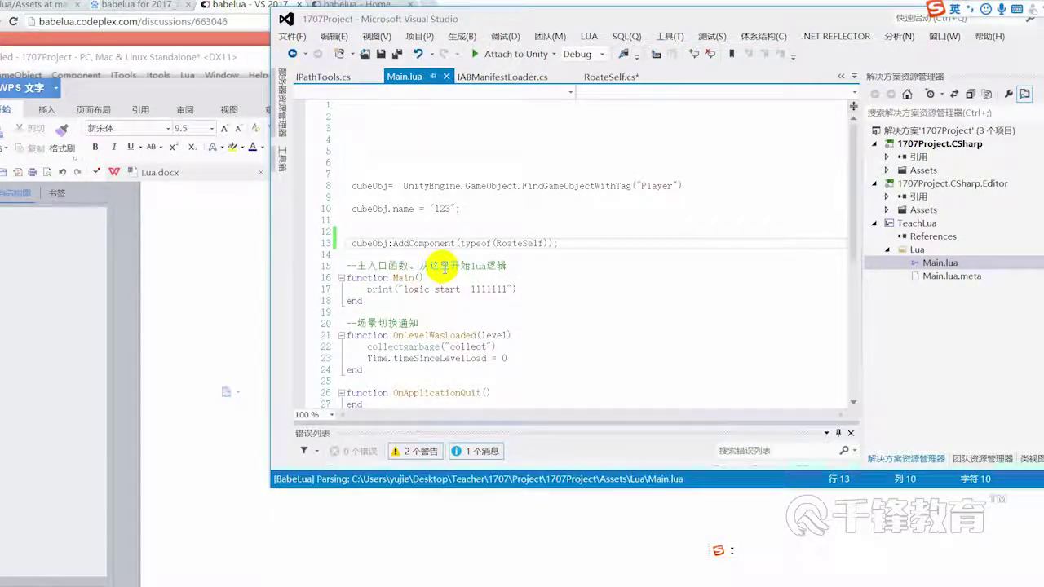
click(562, 243)
key(Return)
drag(563, 243, 338, 245)
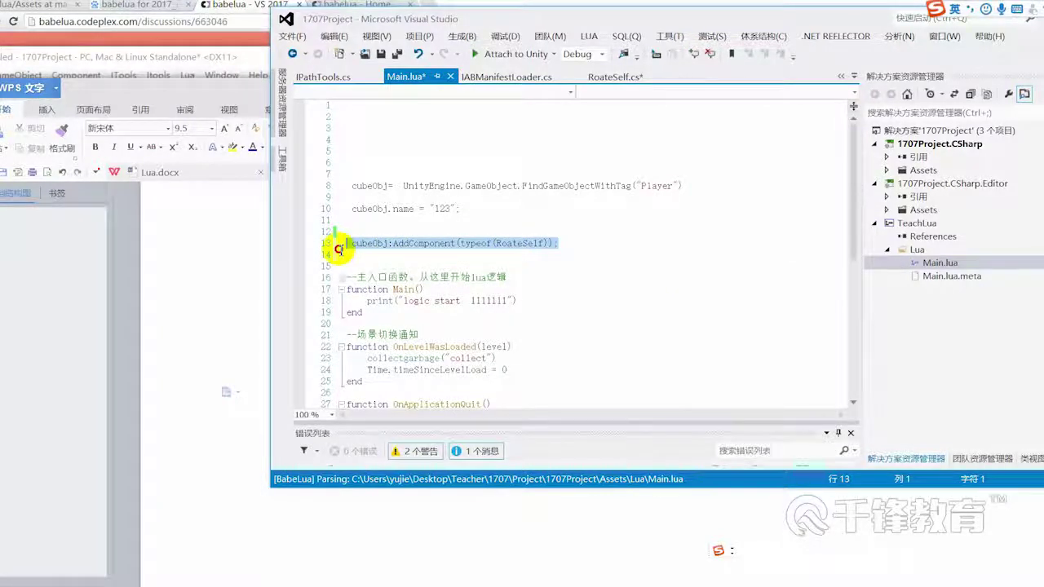
drag(603, 18, 826, 20)
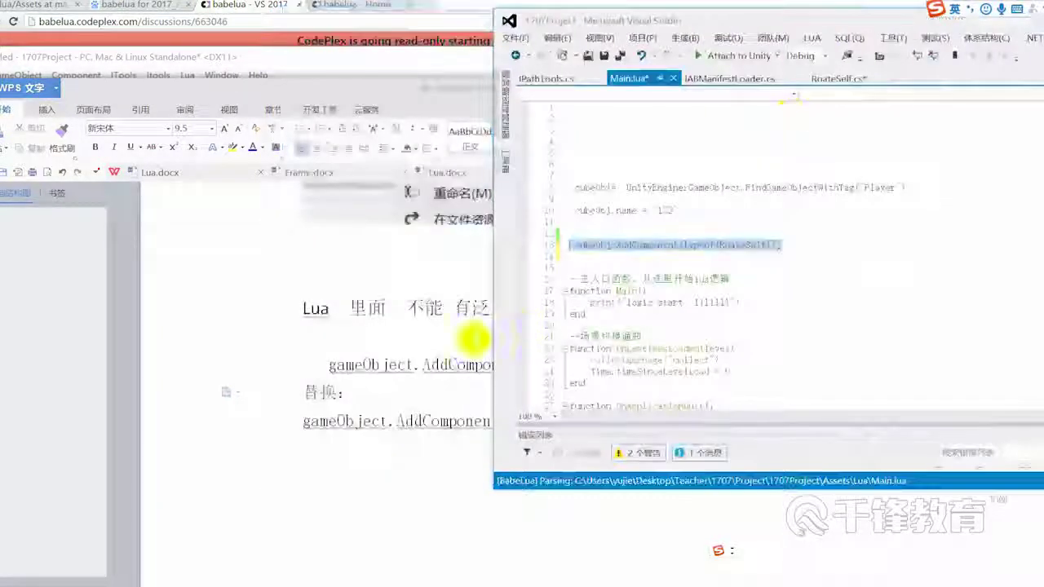
In RoateSelf.cs Start, type and then erase a partial GameObject call
click(832, 78)
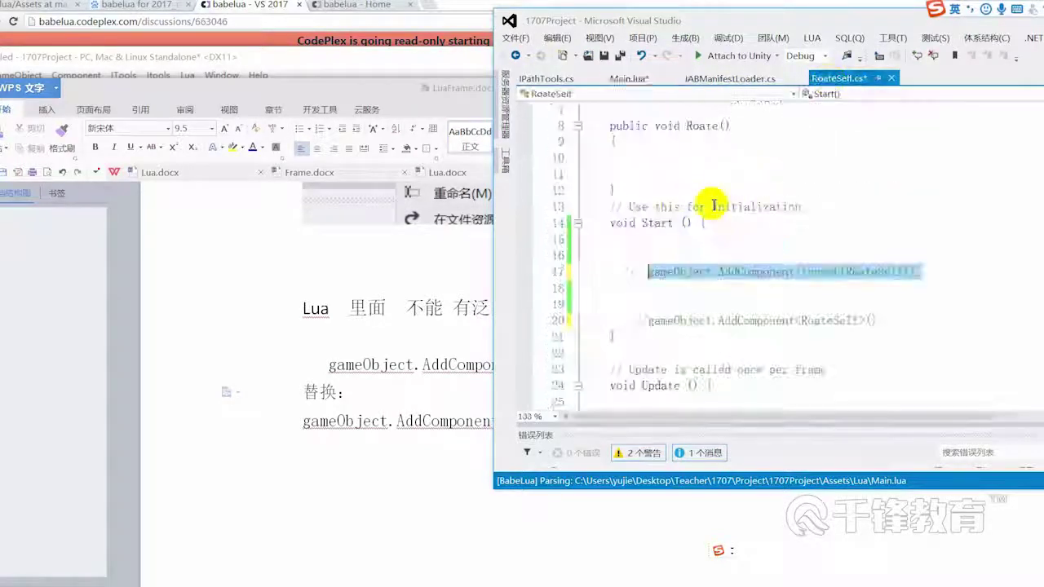
click(748, 228)
key(Return)
key(Return)
text(G)
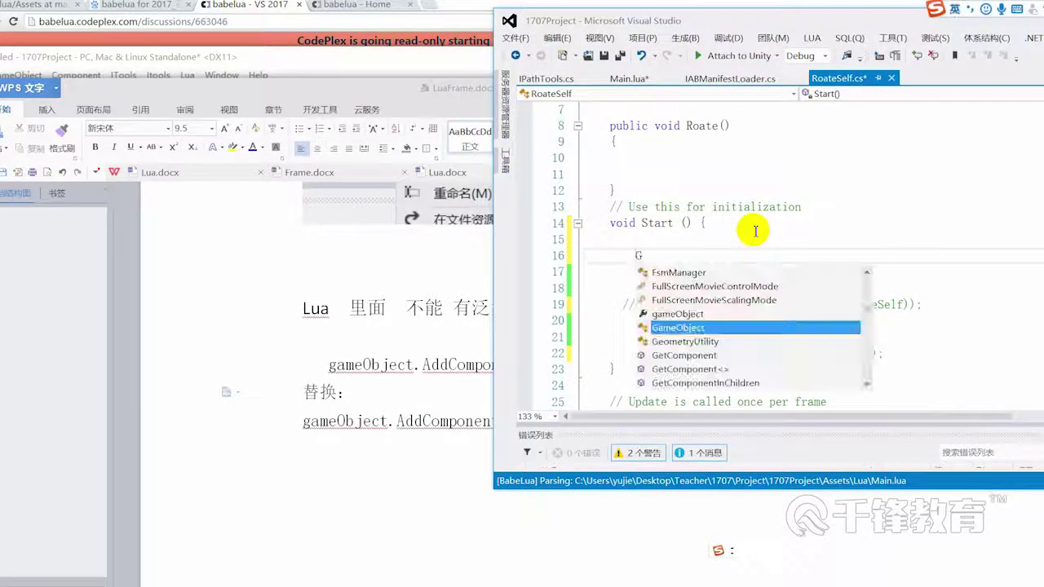
text(ma.c)
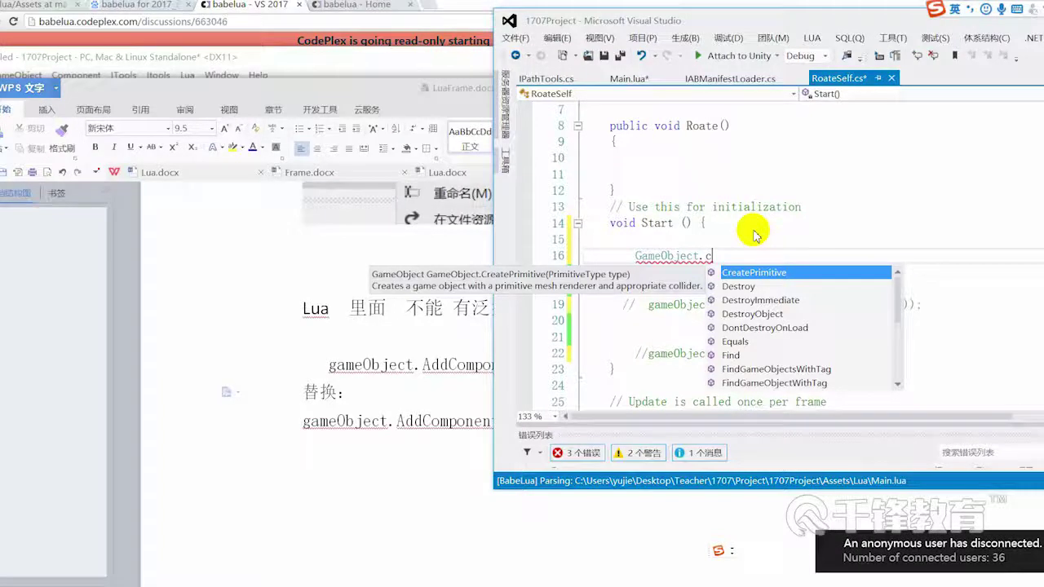
key(BackSpace)
key(BackSpace)
key(BackSpace)
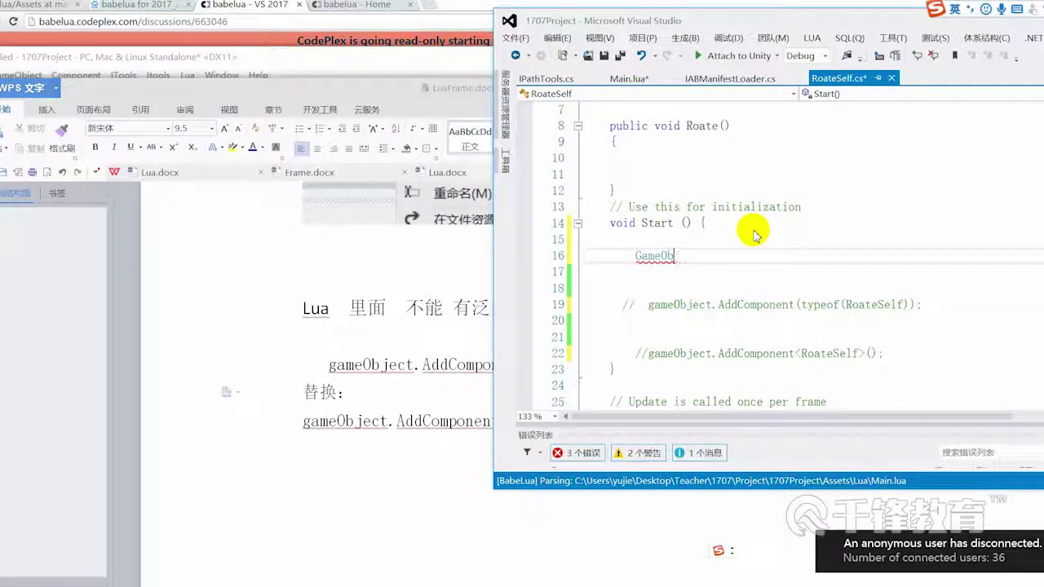
scroll(753, 235, down, 1)
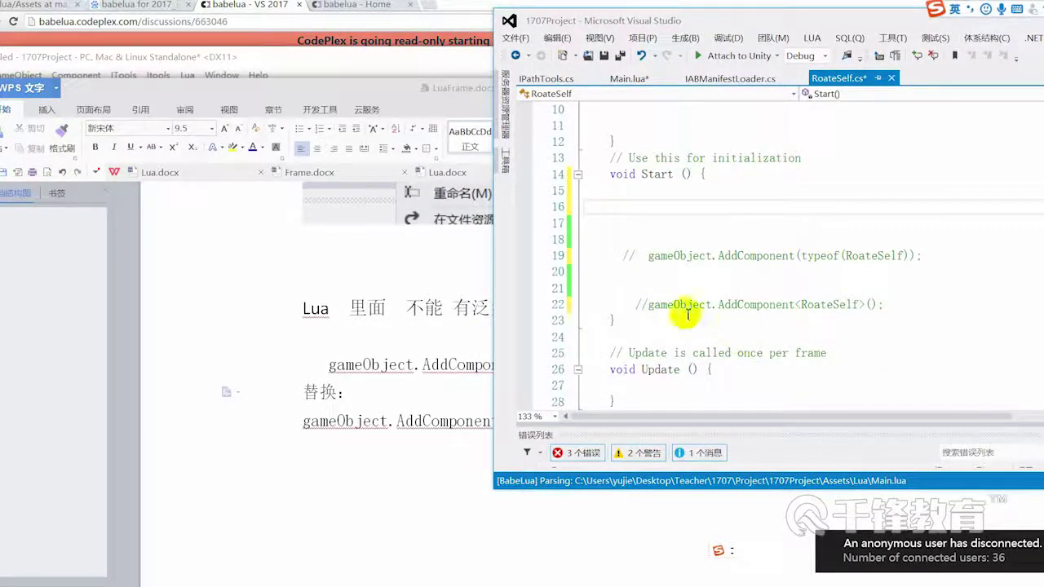
drag(693, 304, 756, 304)
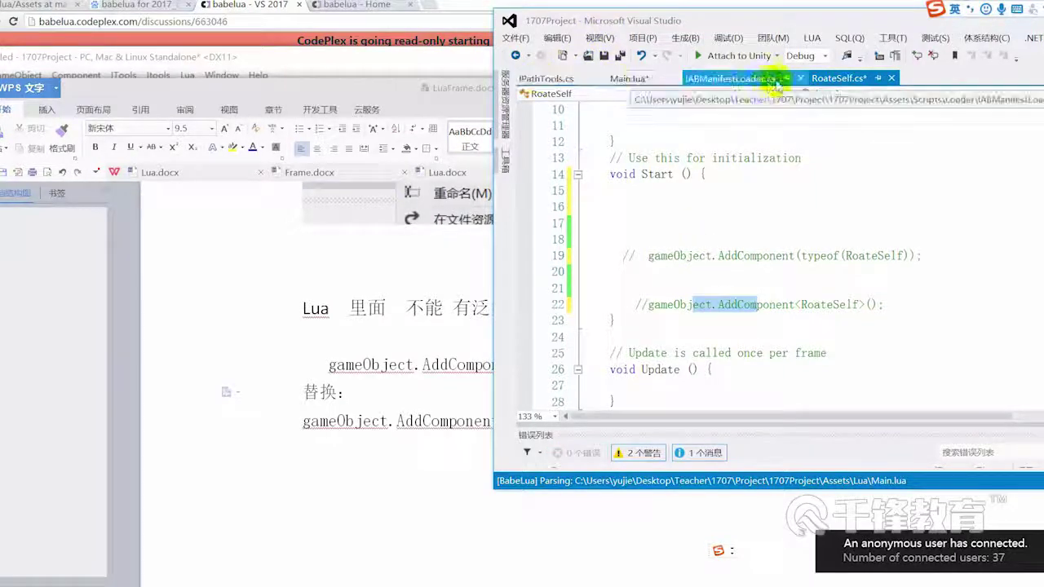
Fix the colon after cubeObj on Main.lua line 13 and save Main.lua
click(626, 78)
drag(758, 21, 620, 16)
click(483, 243)
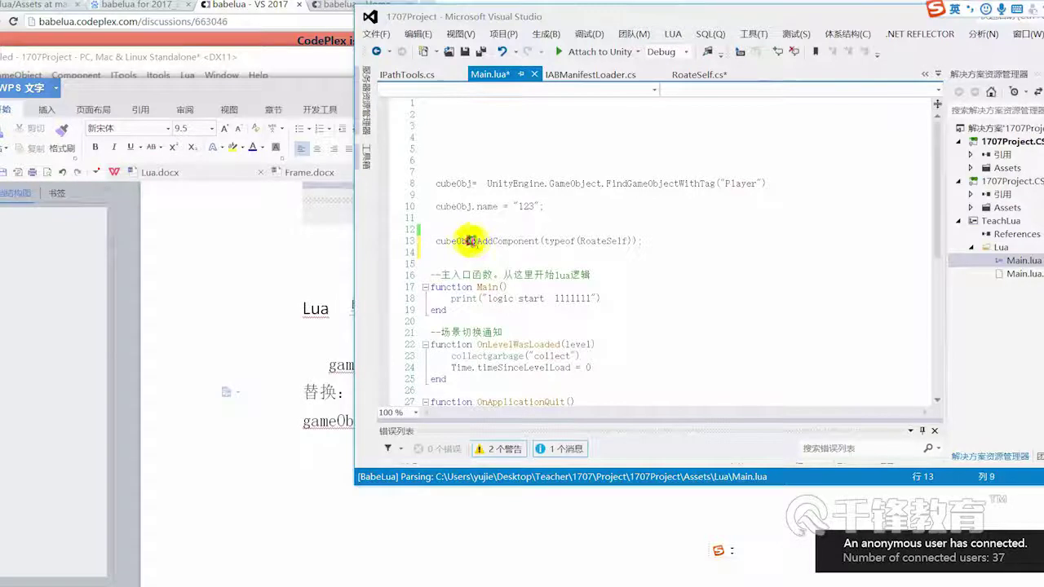
key(BackSpace)
text(:)
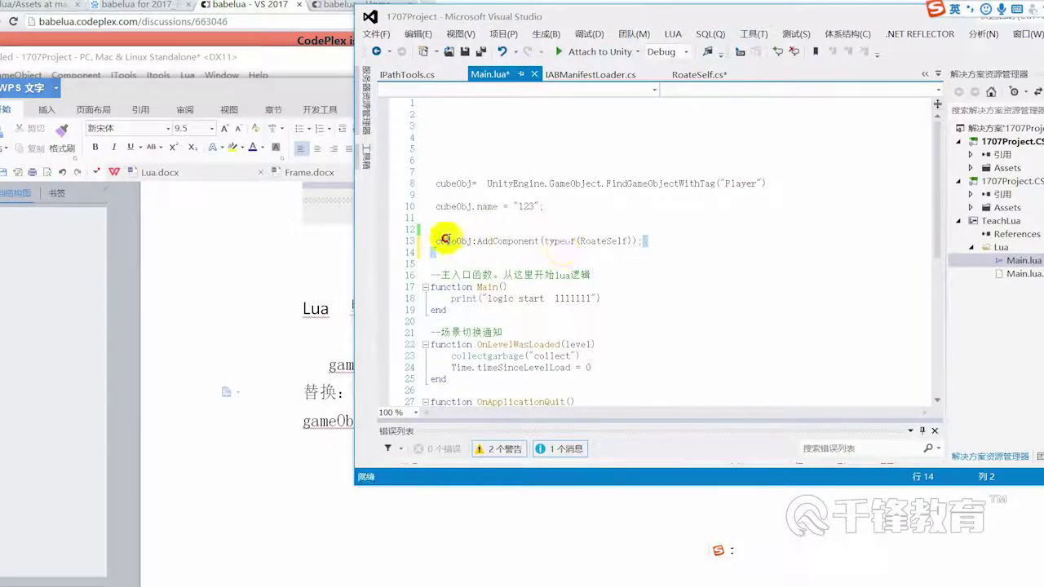
triple_click(445, 239)
click(680, 276)
key(ctrl+s)
click(447, 242)
double_click(447, 243)
click(484, 261)
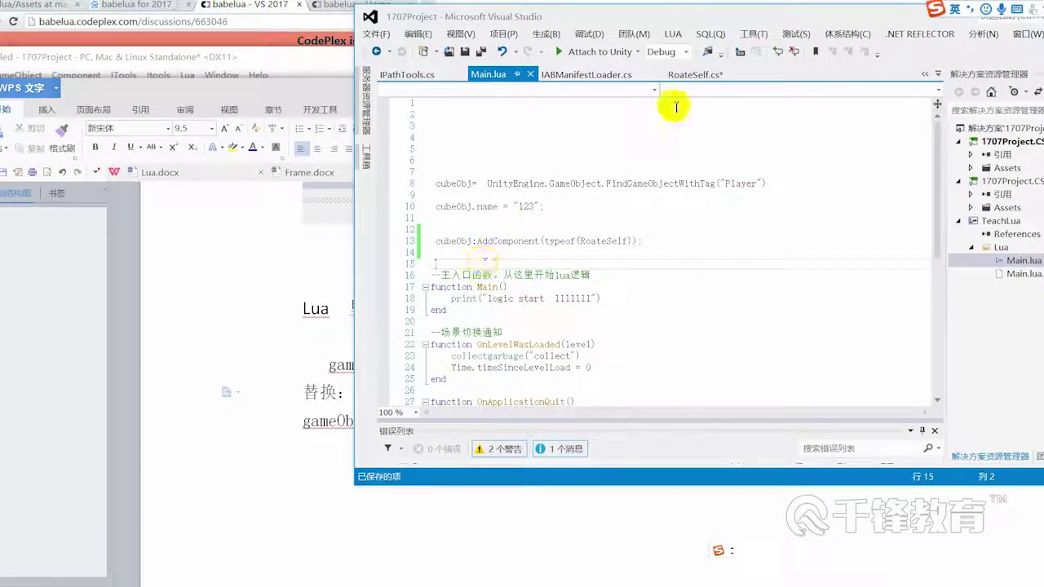
Save RoateSelf.cs with its AddComponent lines commented out
click(694, 75)
scroll(559, 240, down, 1)
scroll(659, 286, up, 4)
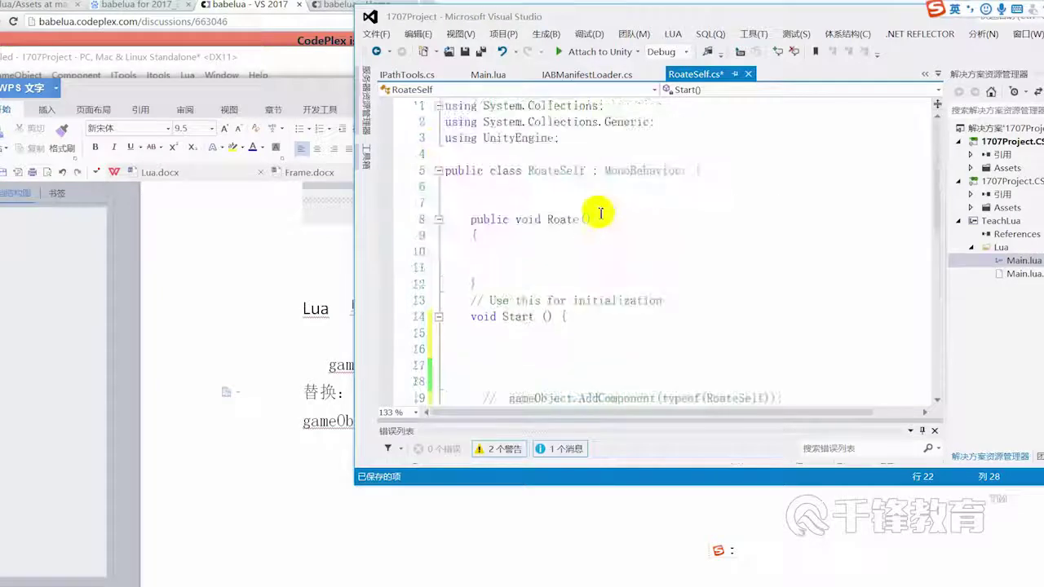
key(ctrl+s)
drag(602, 18, 668, 41)
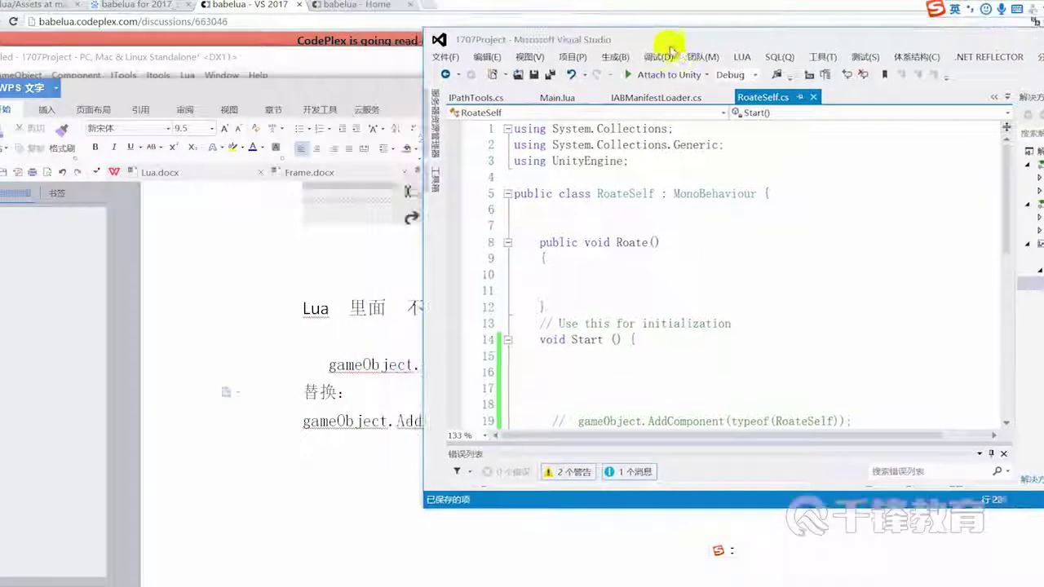
In Unity, clear the 'roat' Project search and the Console, then select Cube
mouse_move(717, 575)
click(723, 541)
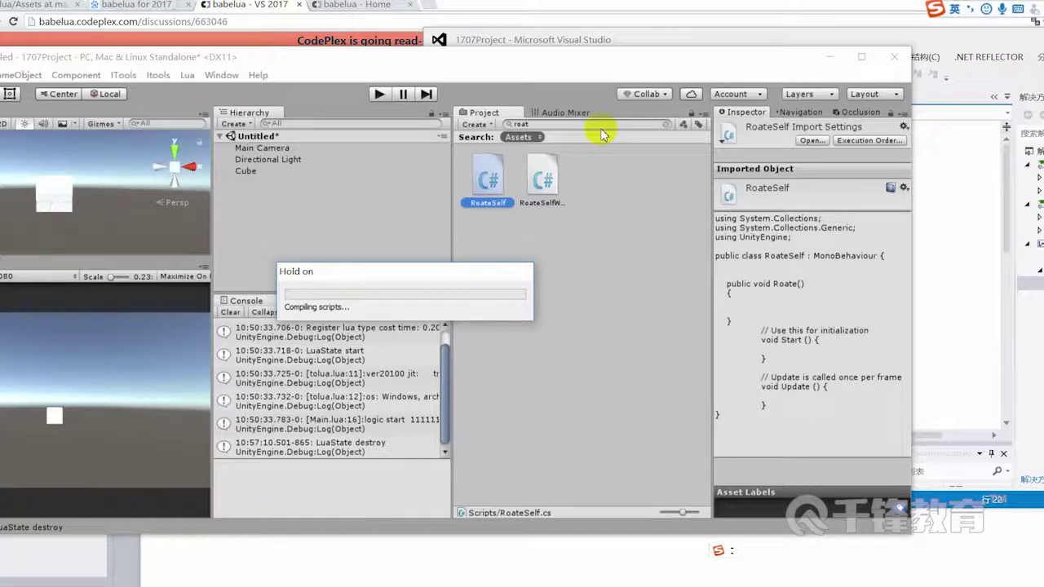
click(665, 128)
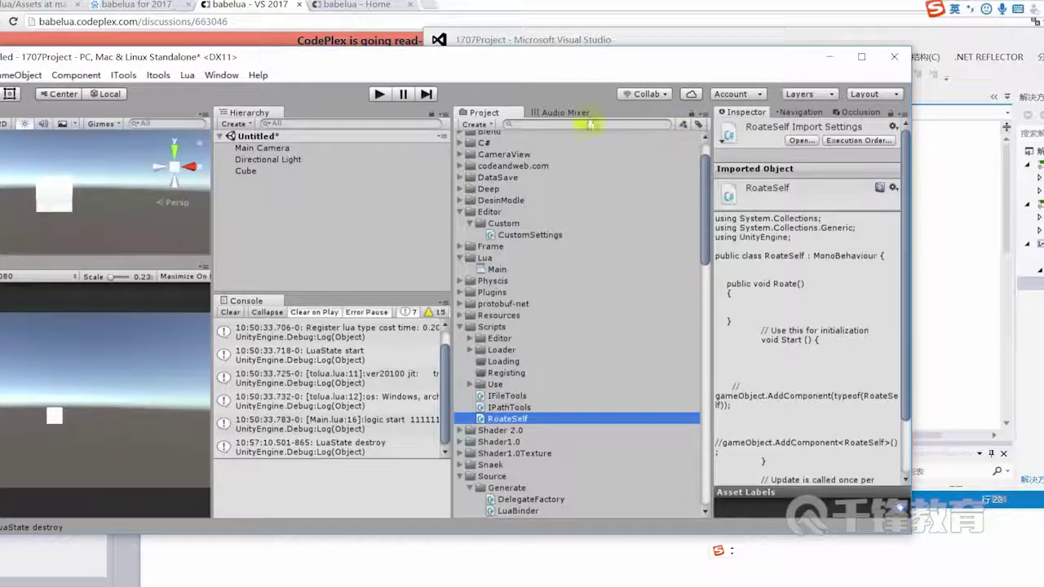
click(230, 312)
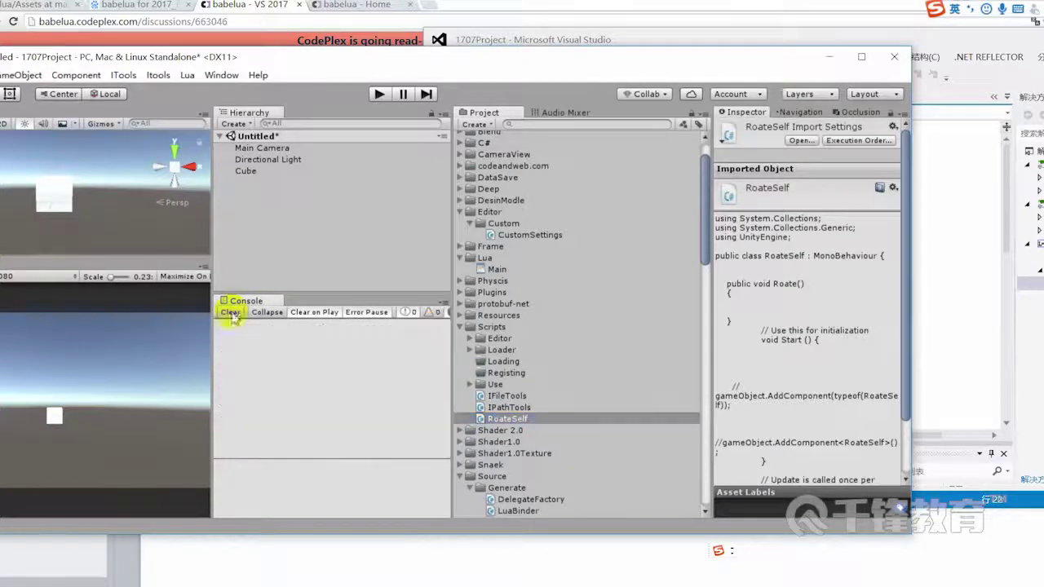
click(248, 171)
Play the scene and confirm the cube, renamed 123, has a Roate Self script
scroll(784, 352, down, 2)
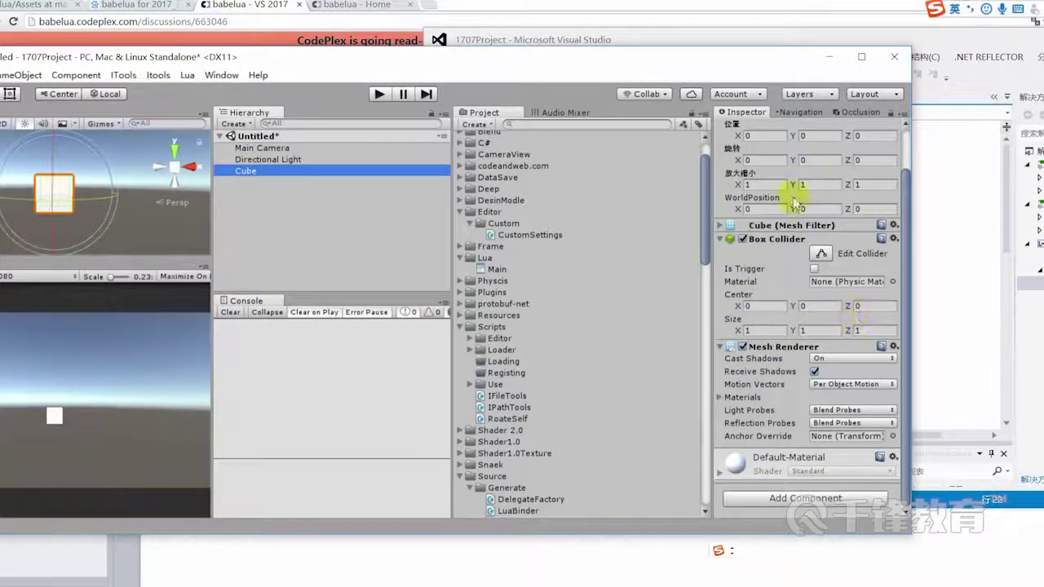
drag(383, 56, 353, 25)
click(348, 66)
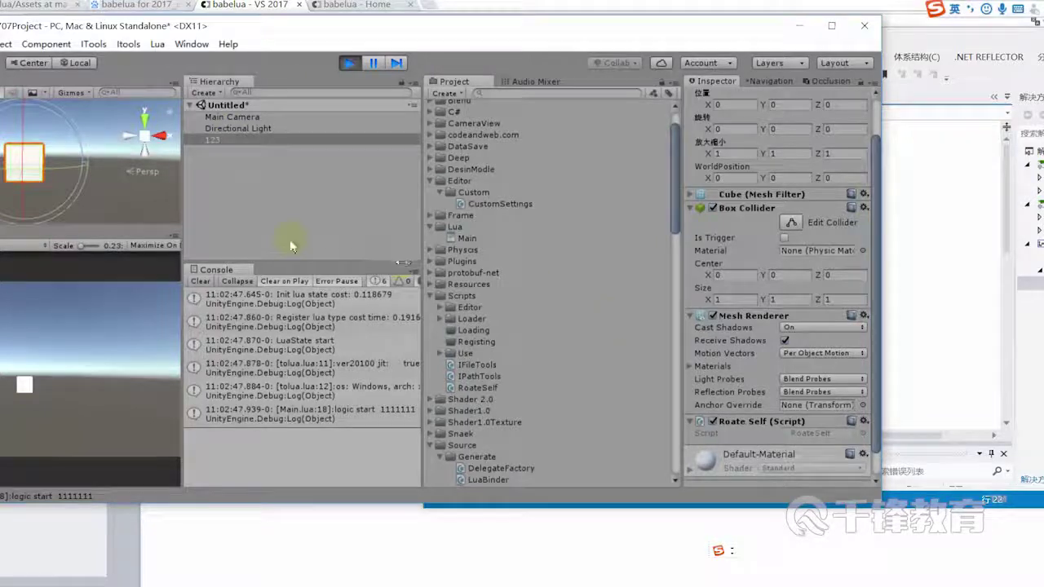
scroll(754, 421, down, 1)
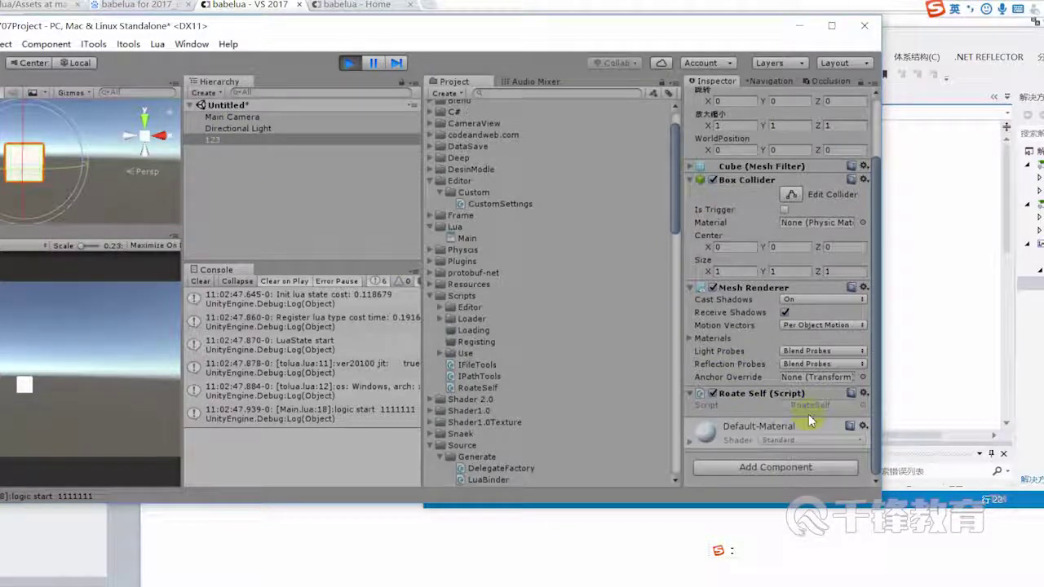
click(943, 341)
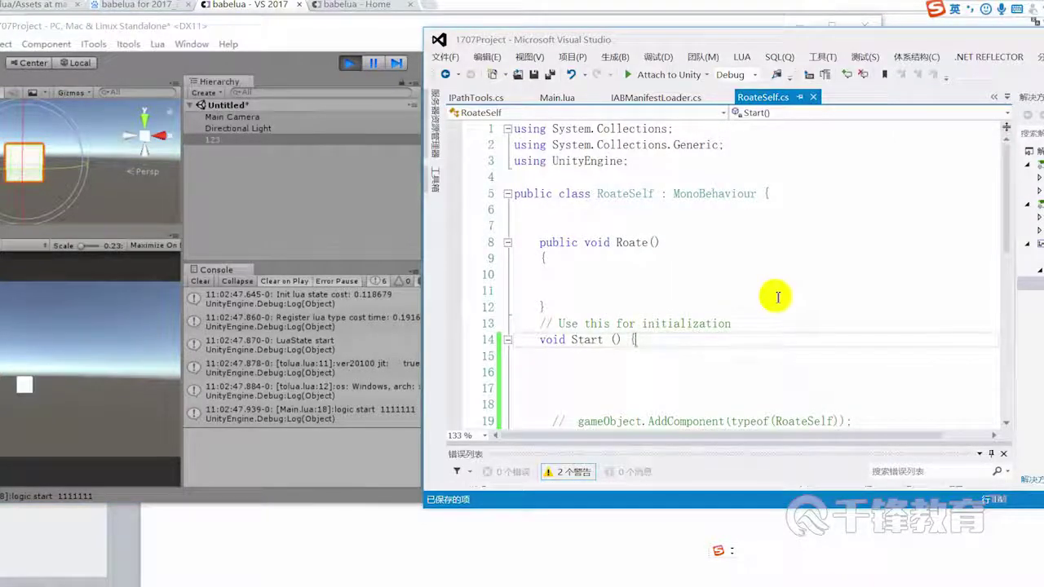
Switch to Main.lua and locate the RoateSelf AddComponent call on line 13
mouse_move(737, 193)
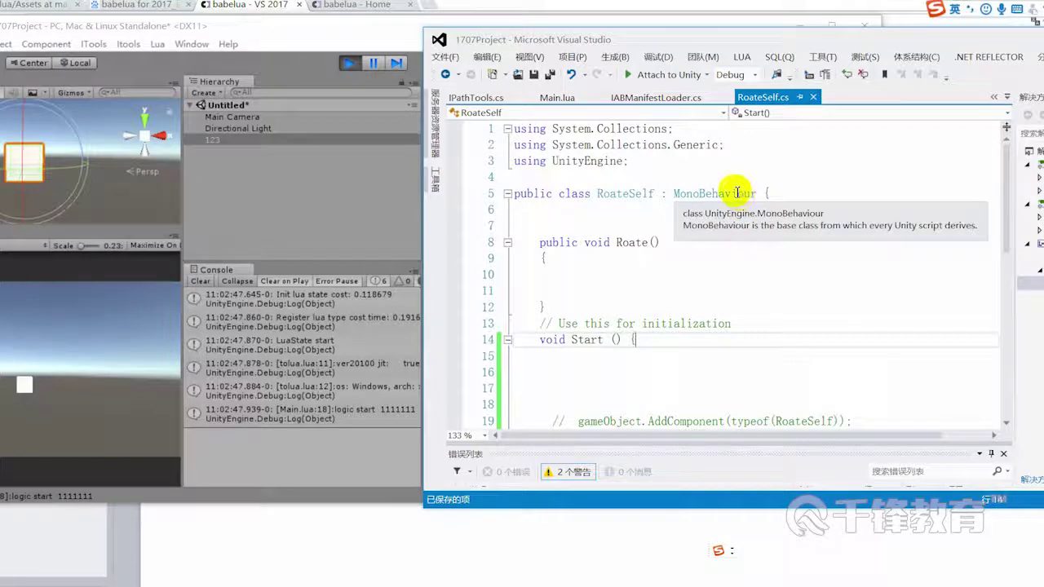
key(shift)
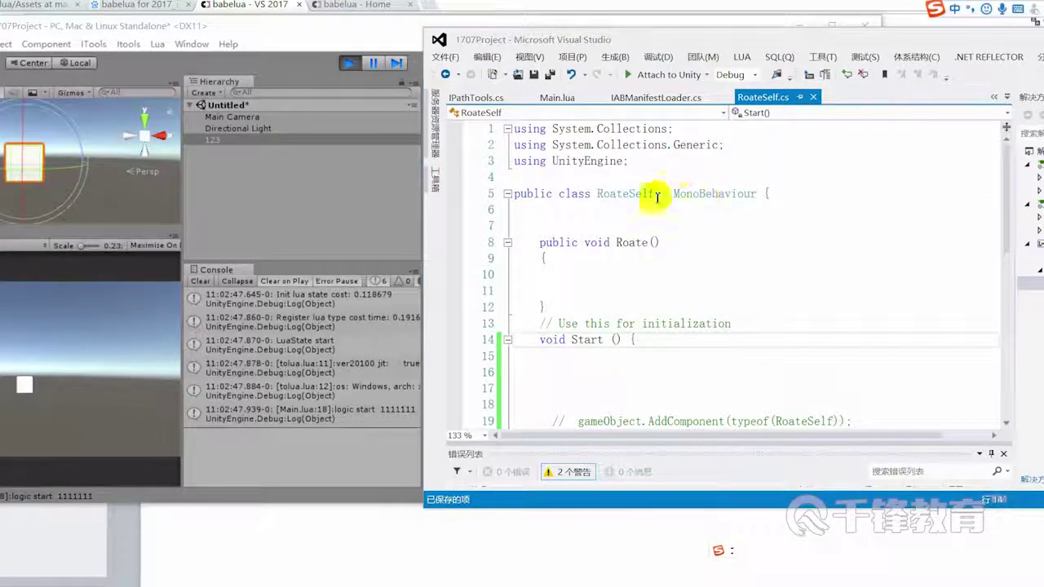
key(shift)
click(556, 97)
drag(837, 207, 571, 207)
double_click(668, 263)
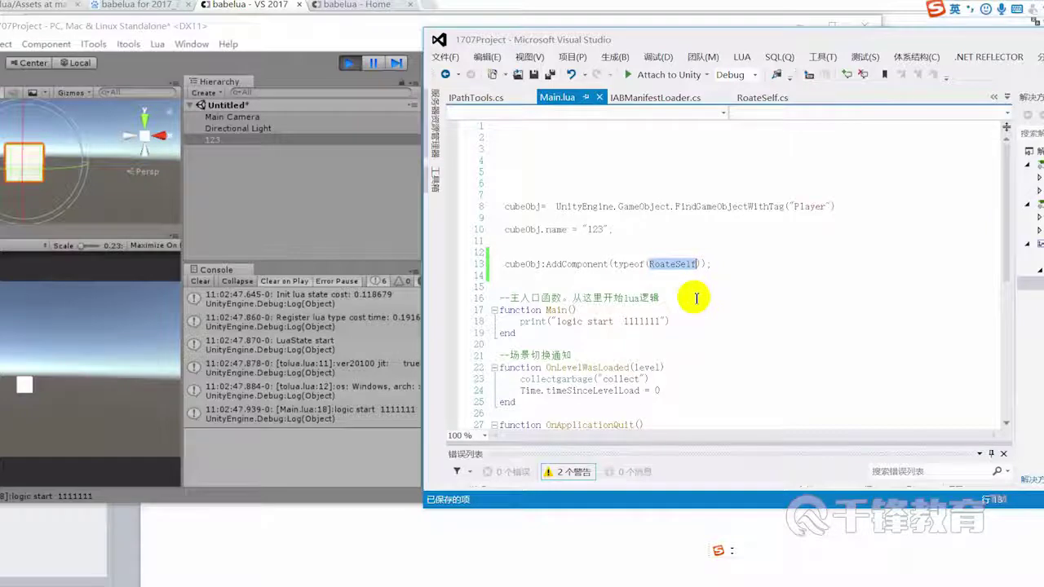
click(677, 266)
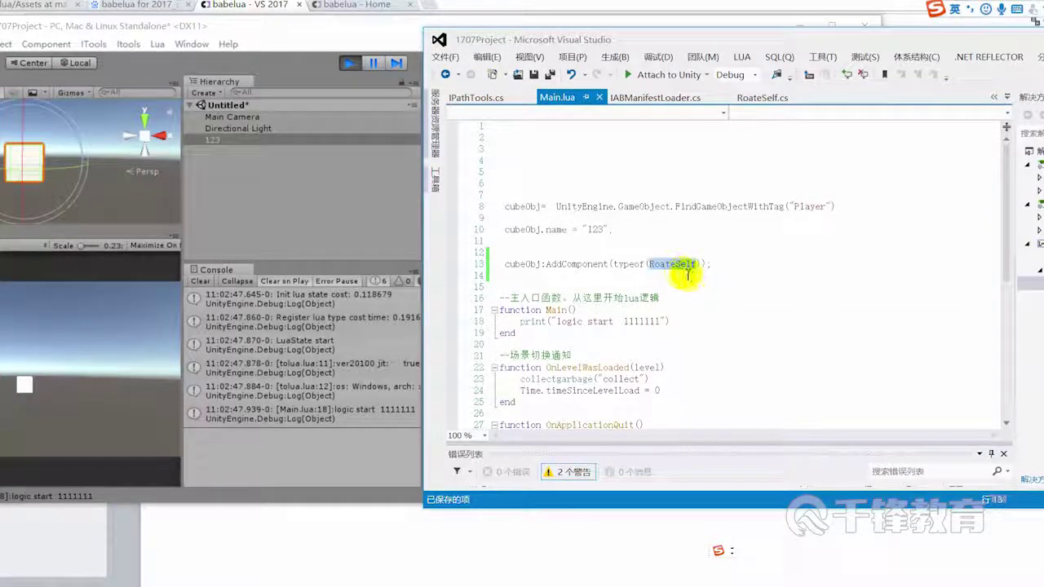
Prefix line 13's cubeObj:AddComponent(typeof(RoateSelf)) call with 'tmpRoater='
click(504, 264)
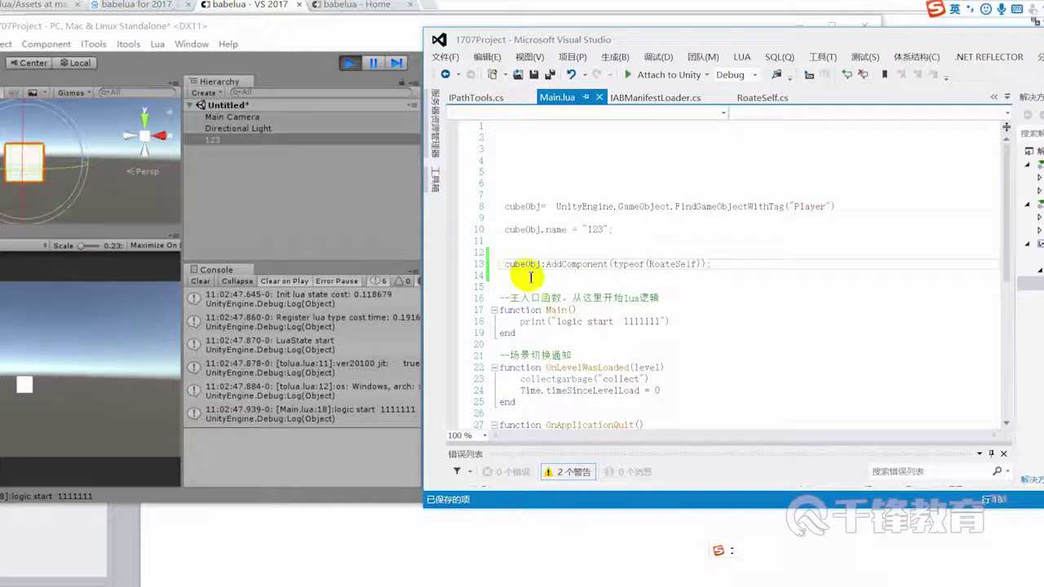
double_click(683, 265)
key(End)
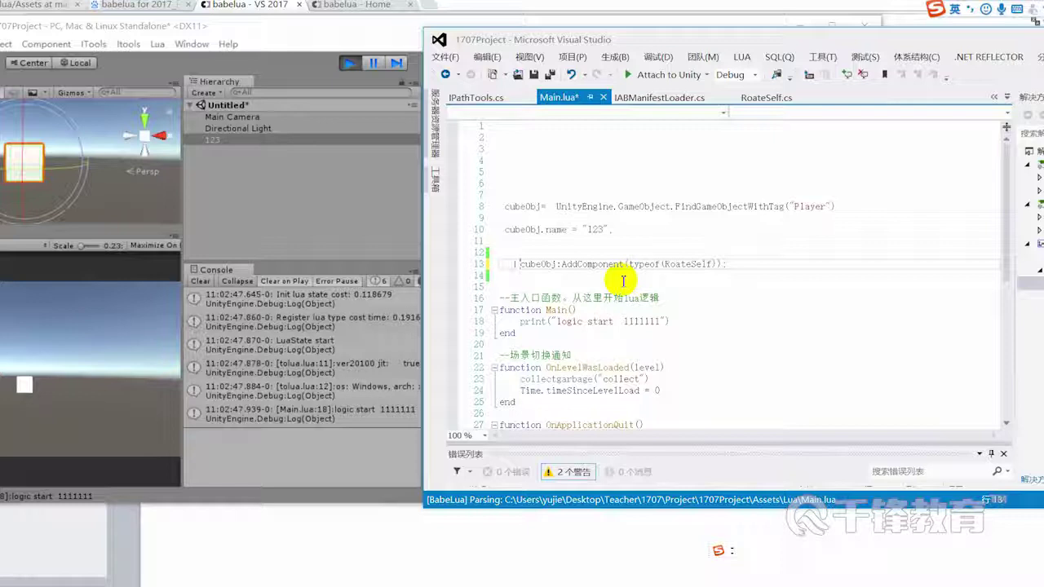
text(tmpRo )
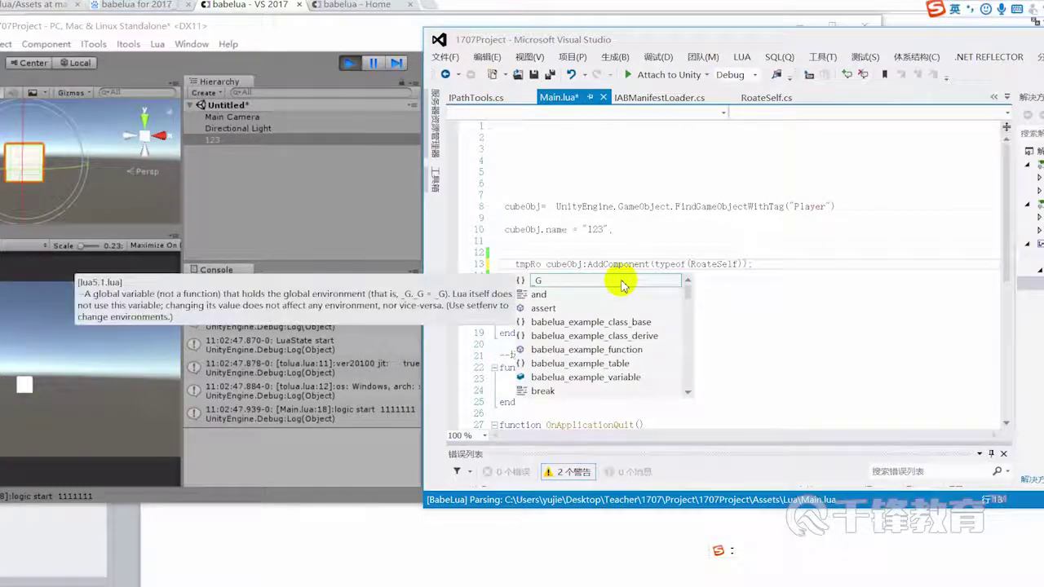
text(ater=)
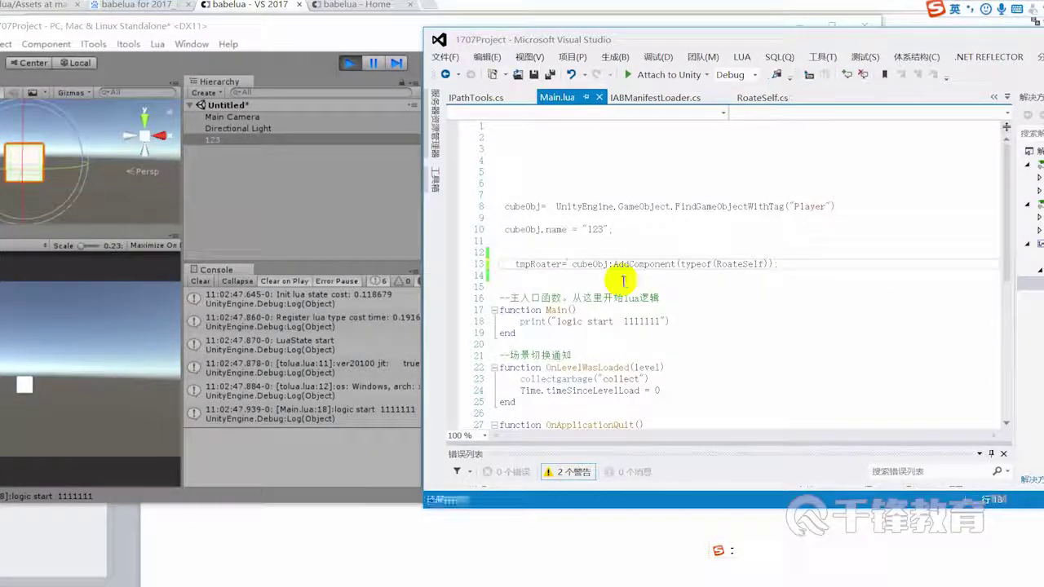
double_click(749, 265)
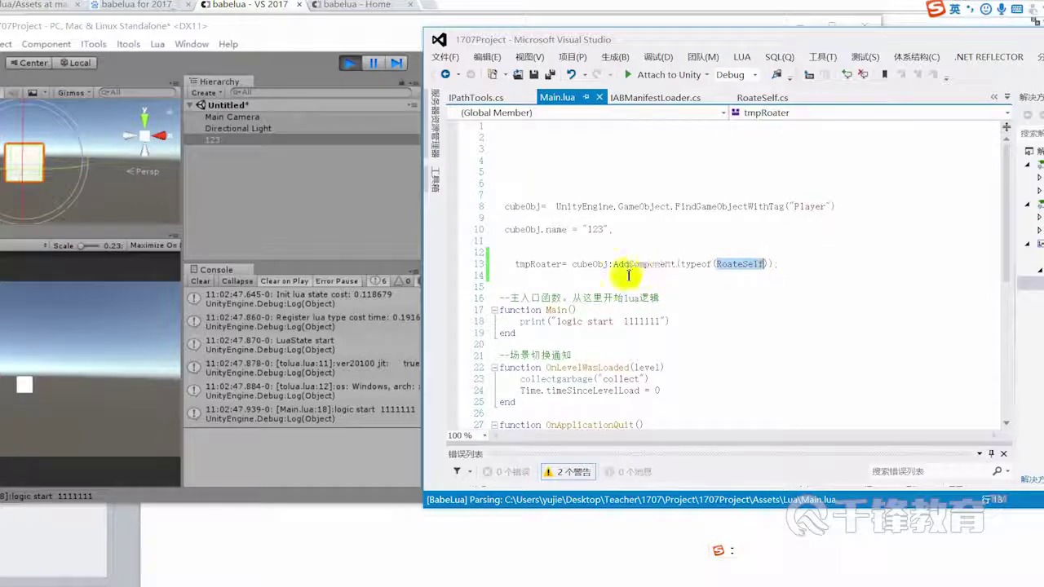
click(764, 264)
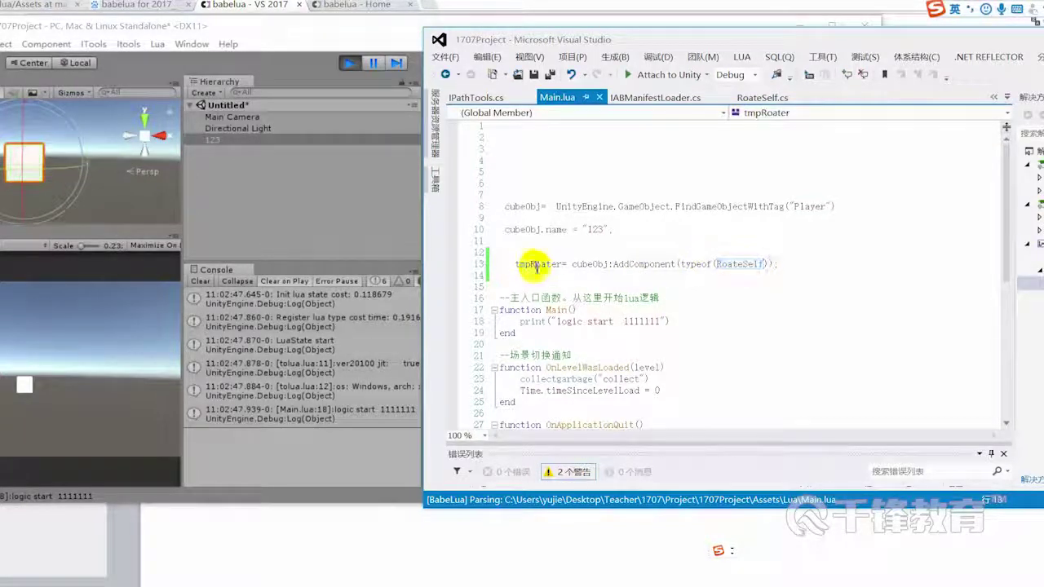
click(774, 97)
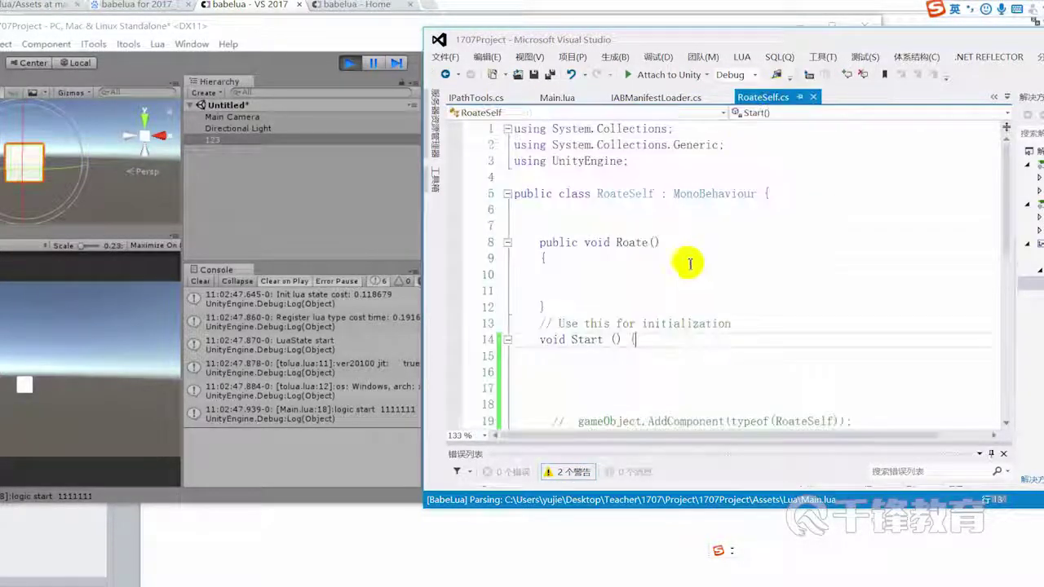
Uncomment the AddComponent call in RoateSelf's Start, cross-checking line 13 of Main.lua
scroll(701, 326, down, 2)
click(579, 324)
key(BackSpace)
key(BackSpace)
key(BackSpace)
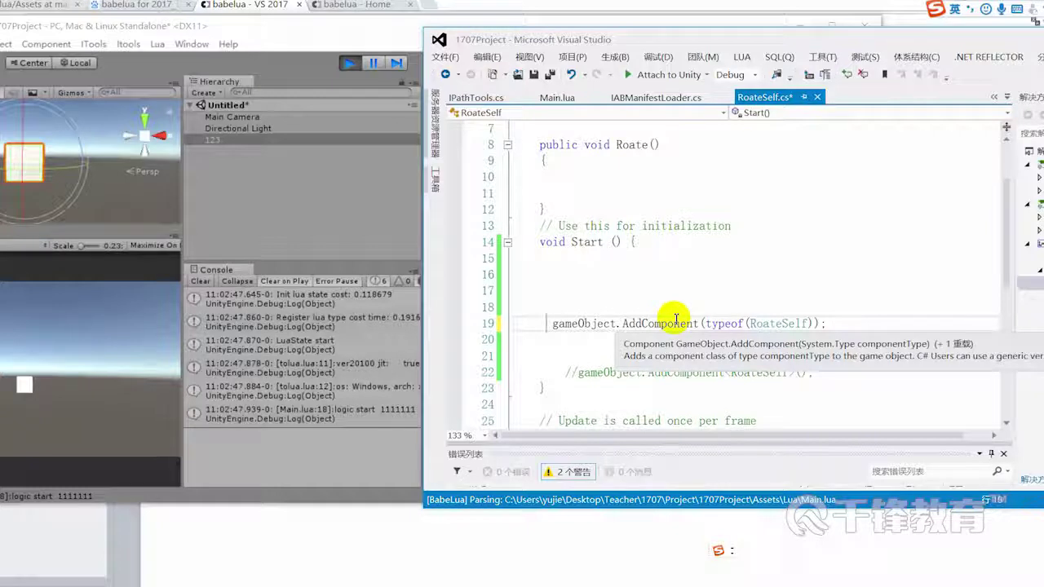
click(557, 98)
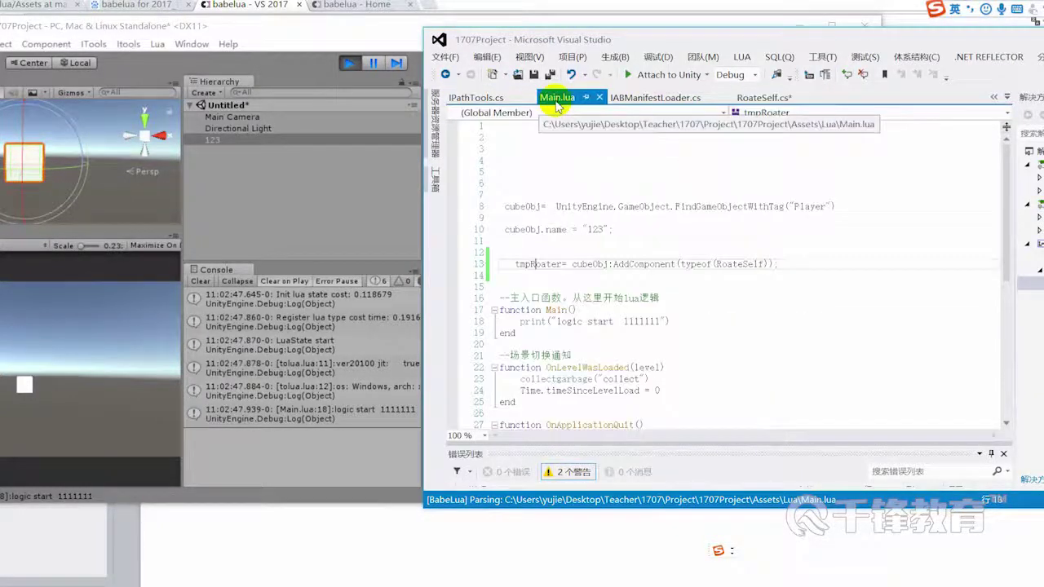
double_click(738, 264)
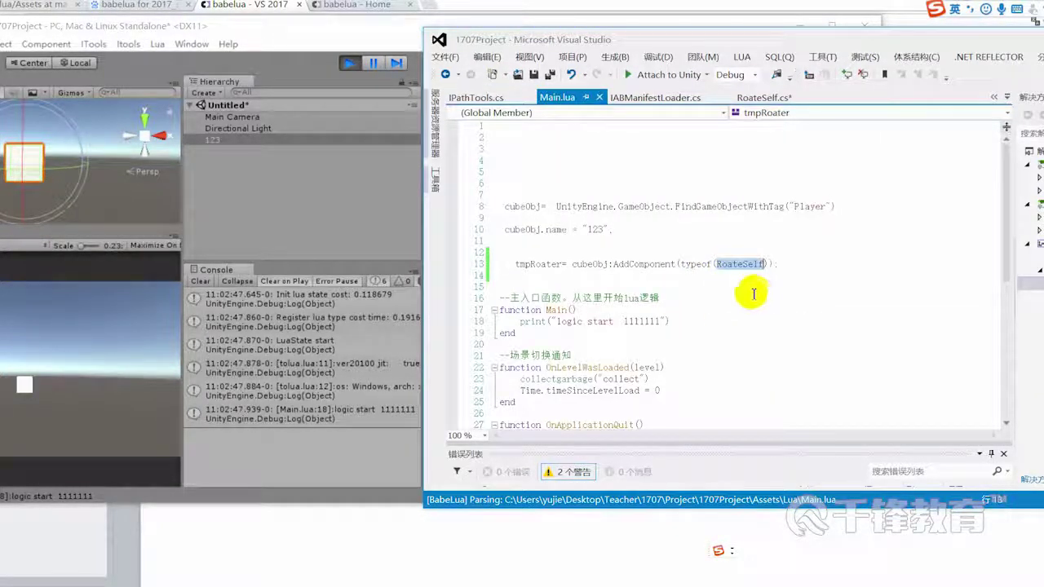
Begin a transform.Rotate call inside the Roate() method body using IntelliSense
click(764, 99)
scroll(636, 305, up, 1)
scroll(610, 249, up, 2)
double_click(628, 194)
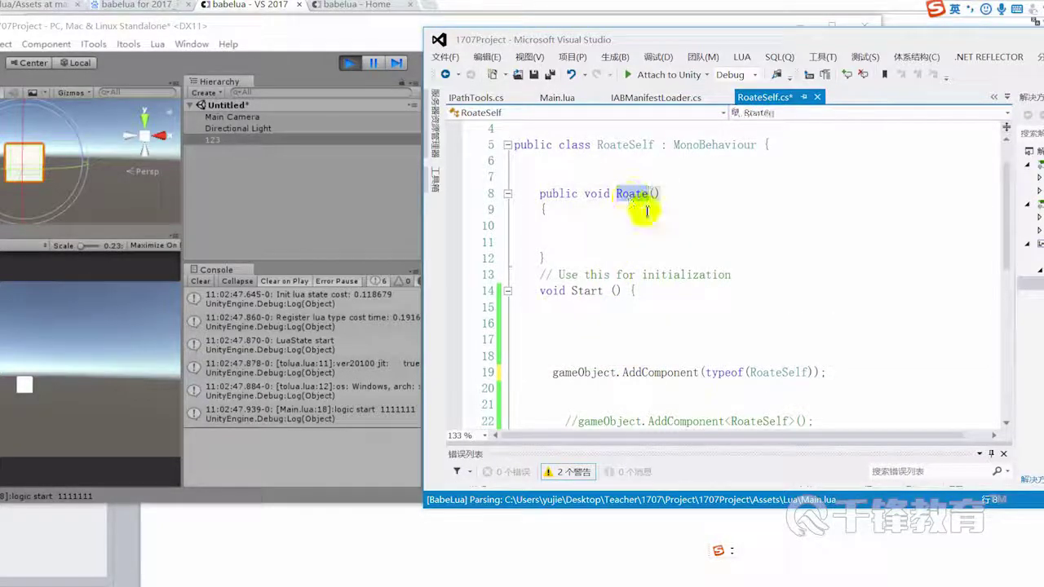
click(652, 236)
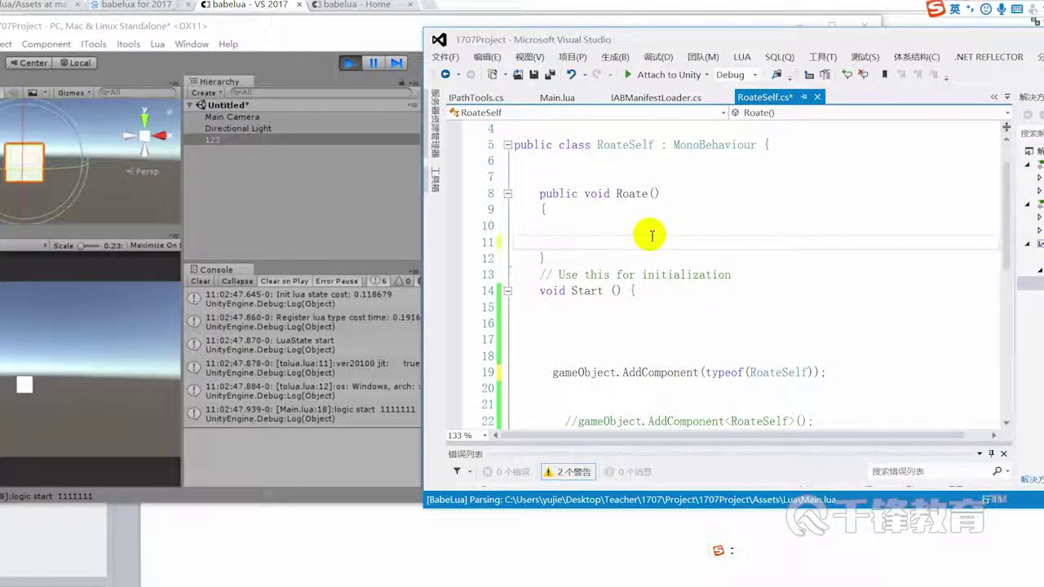
text(tran)
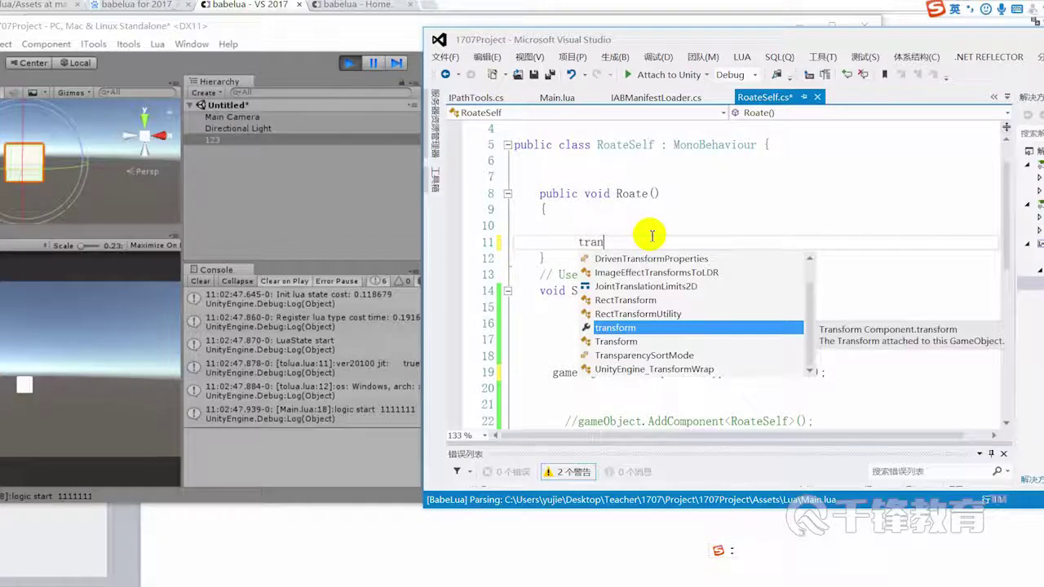
key(Tab)
text(rm.Ro)
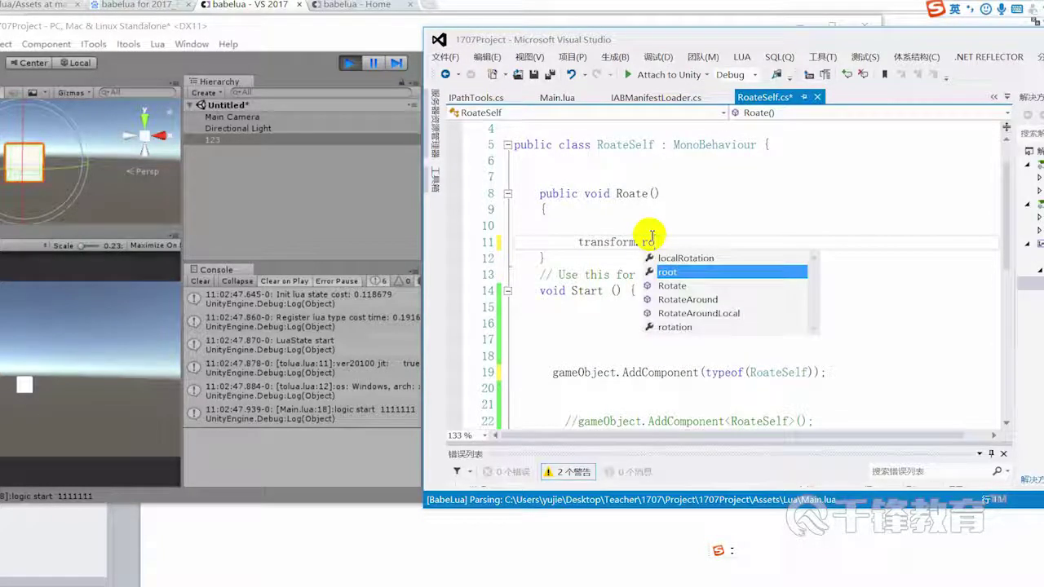
text(ta)
key(Tab)
Fill in the Rotate arguments as Vector3.up and 60
text(();)
key(Left)
key(Left)
text(v)
key(Down)
key(Down)
key(Tab)
text(up)
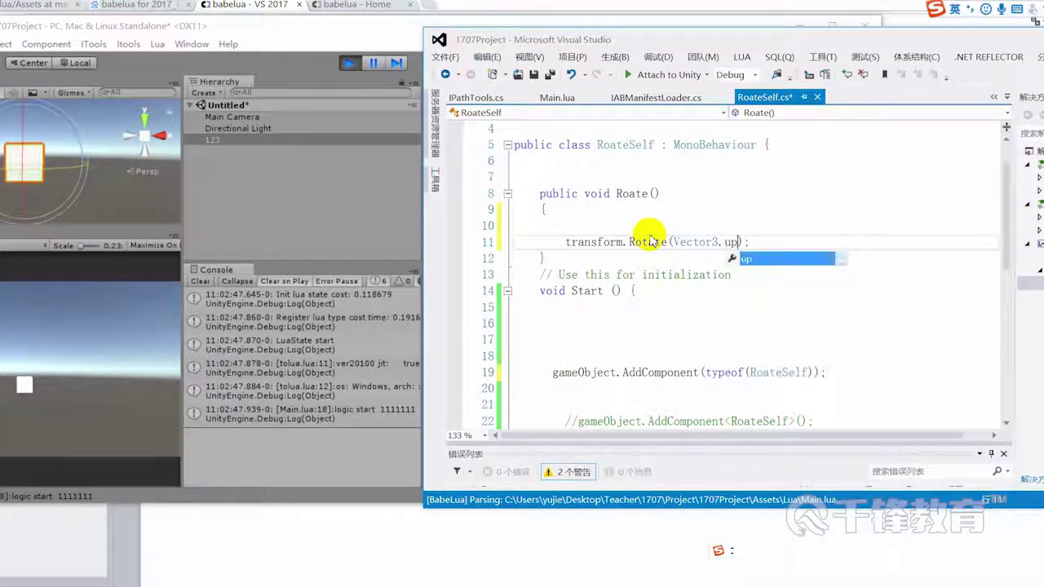
text(,)
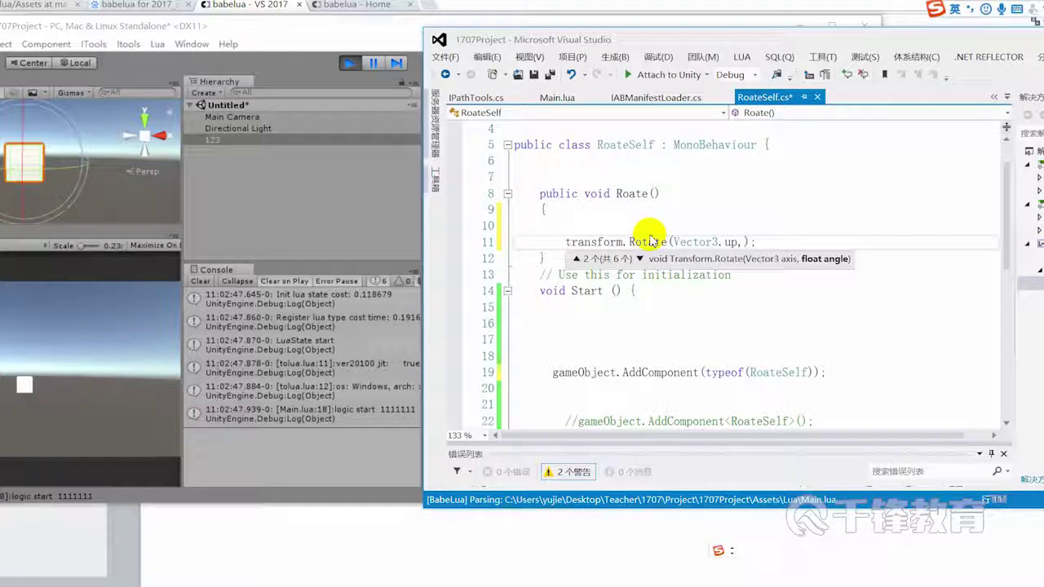
text(60)
Save RoateSelf.cs and review the new transform.Rotate line in Roate
click(754, 303)
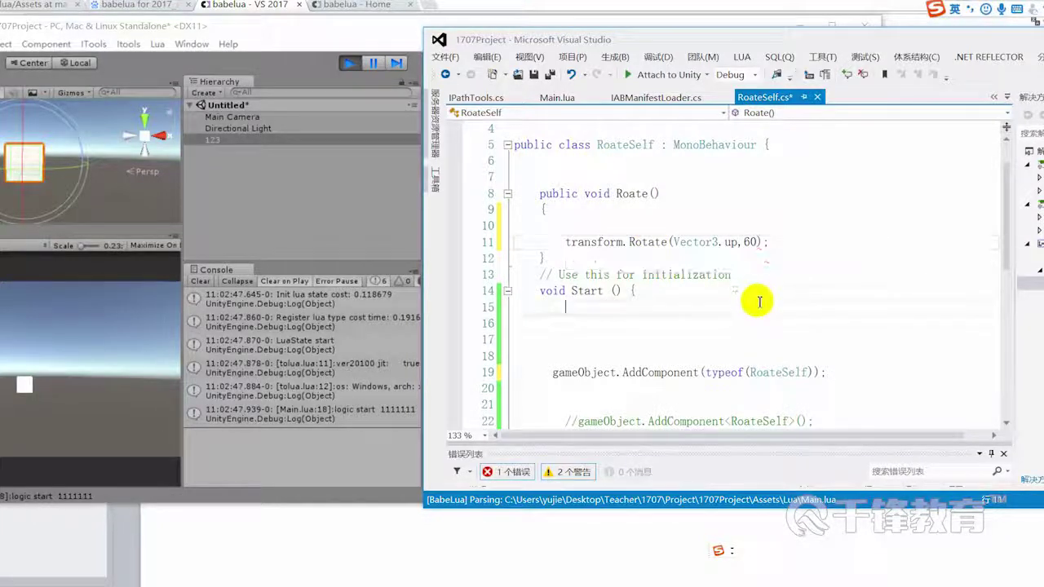
key(ctrl+s)
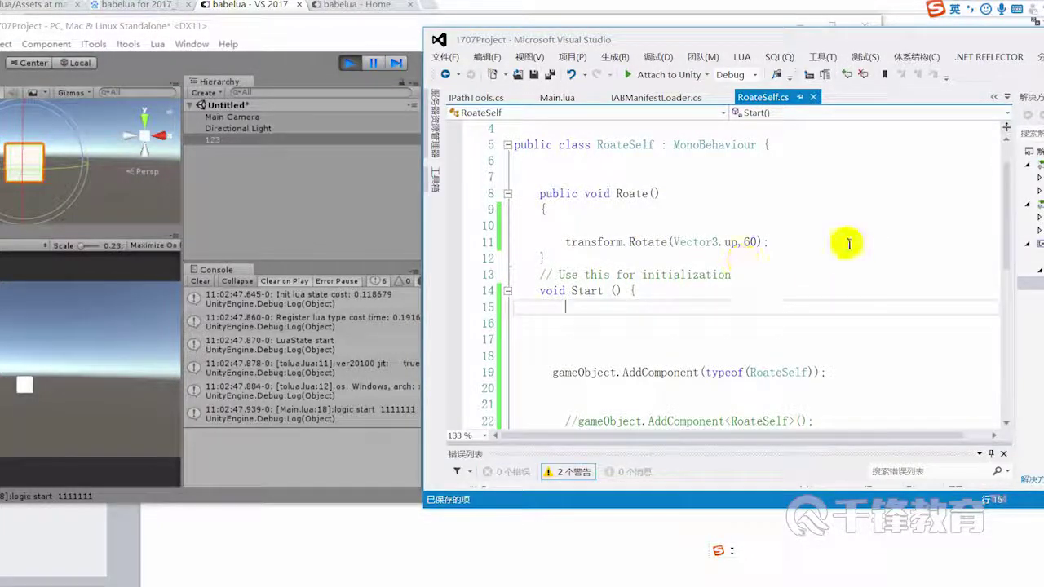
drag(831, 242, 565, 242)
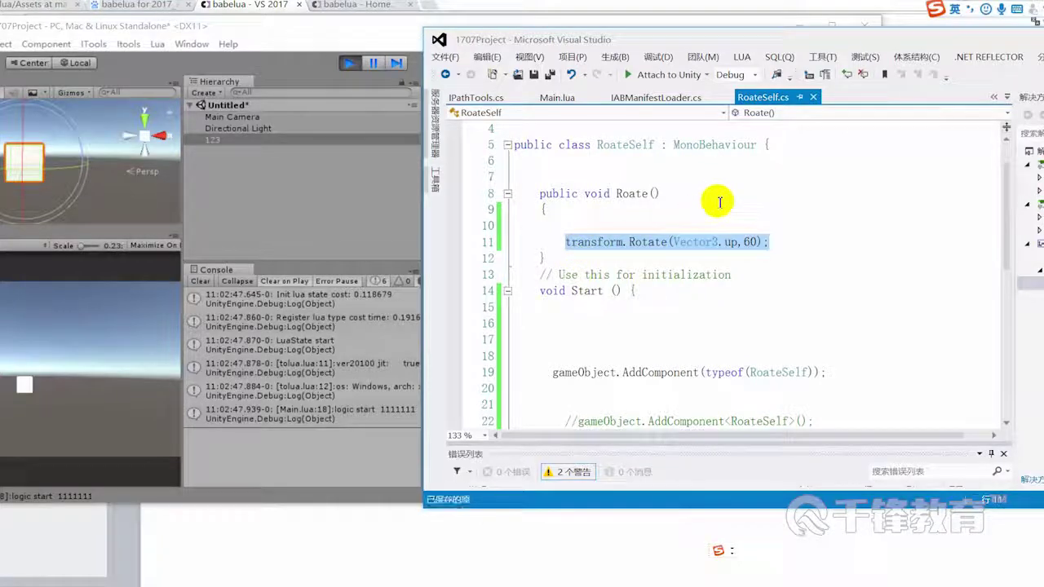
drag(659, 193, 494, 198)
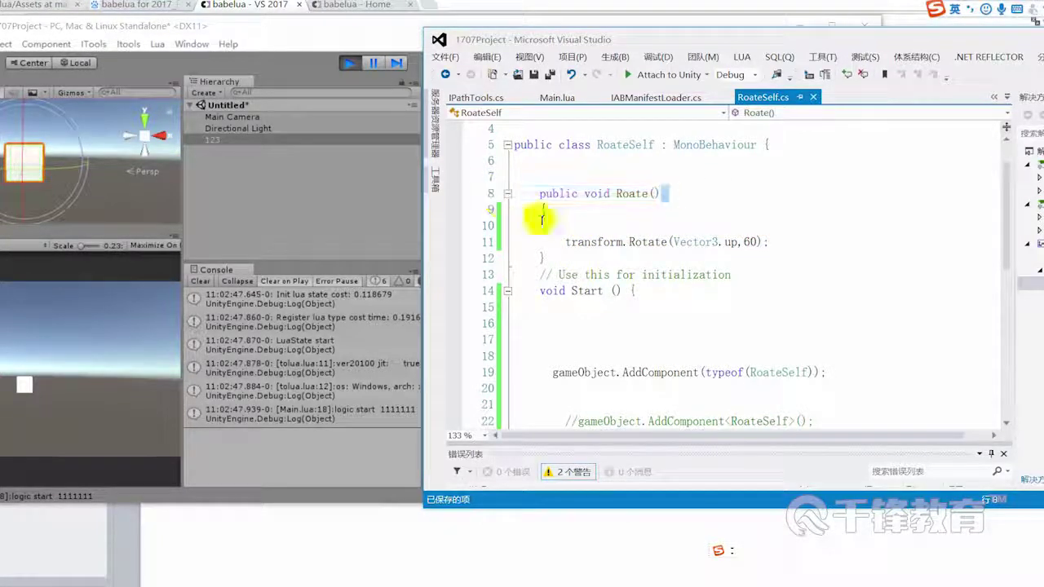
click(232, 37)
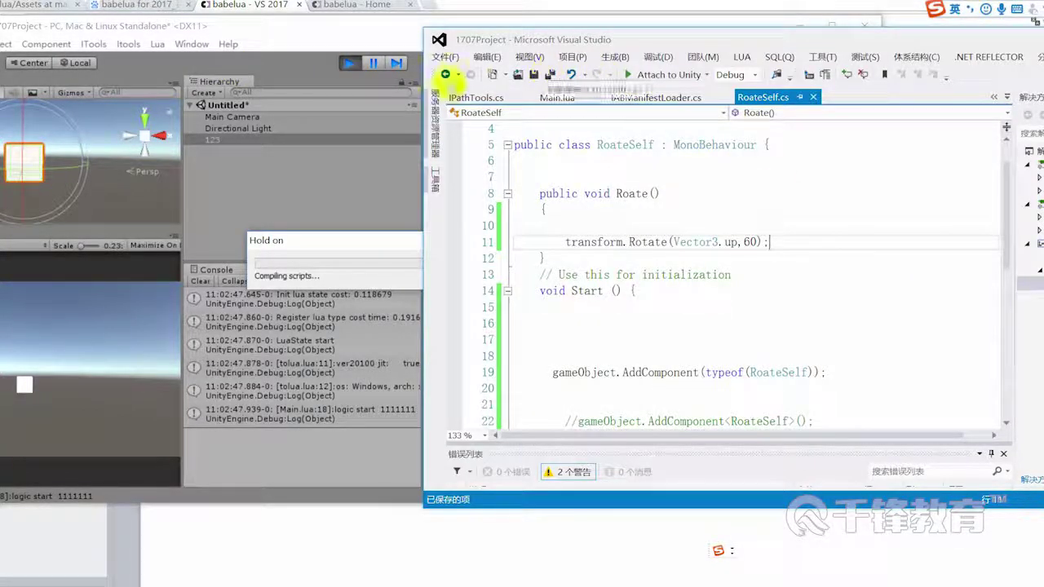
Exit play mode, clear the Console, and review the Roate declaration in RoateSelf.cs
click(358, 61)
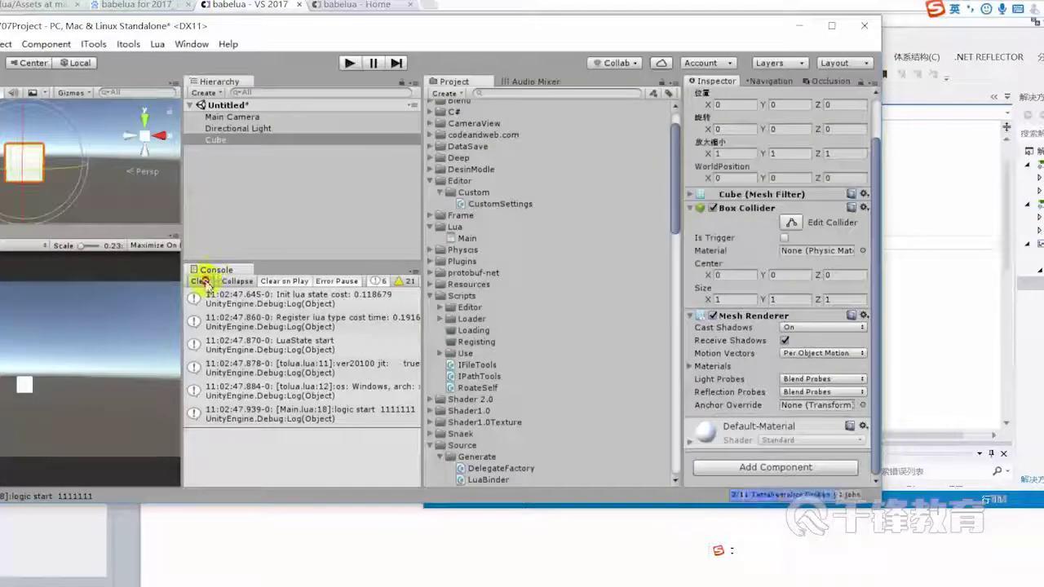
click(199, 280)
click(943, 214)
drag(529, 197, 686, 197)
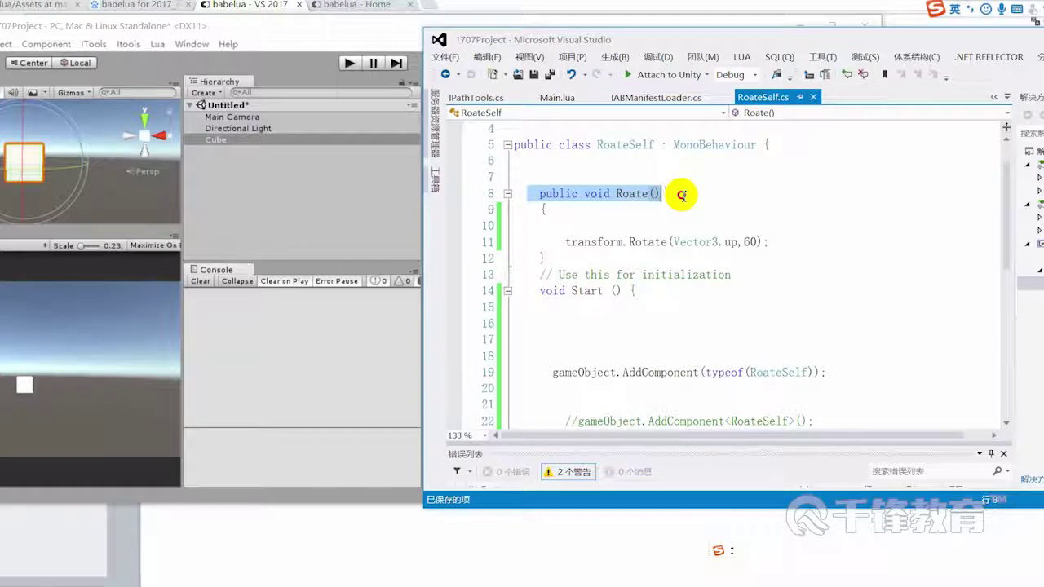
Open and close Unity's Lua menu without generating anything
click(178, 47)
click(155, 44)
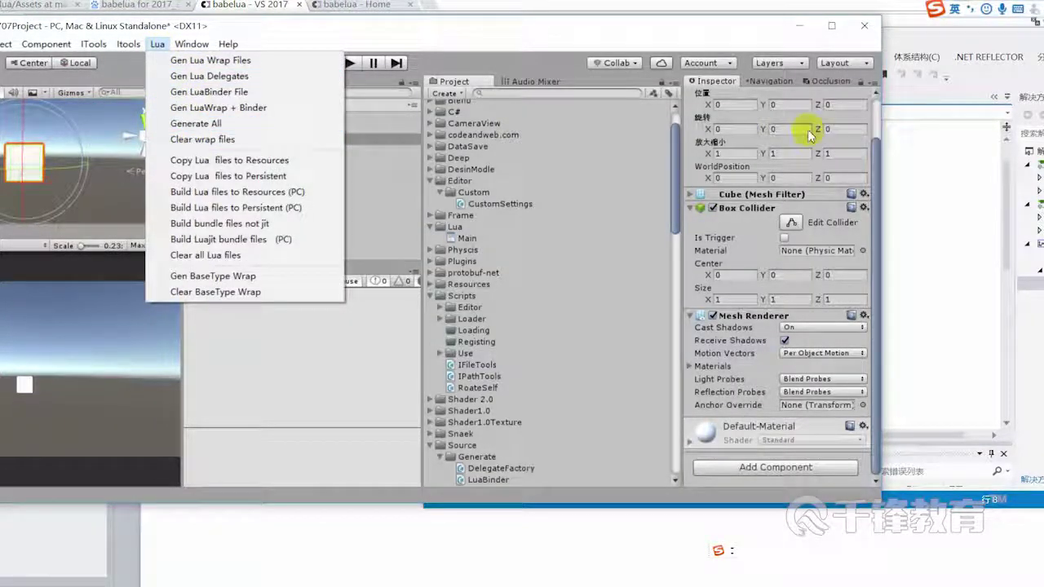
click(929, 194)
Review the Roate method body in RoateSelf.cs before returning to Main.lua
text(ate())
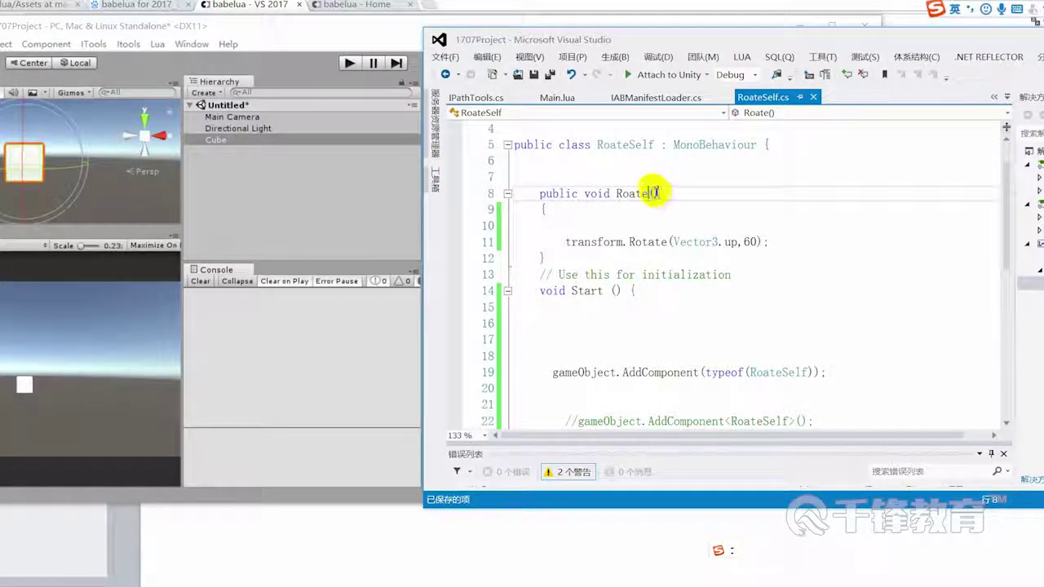
click(764, 222)
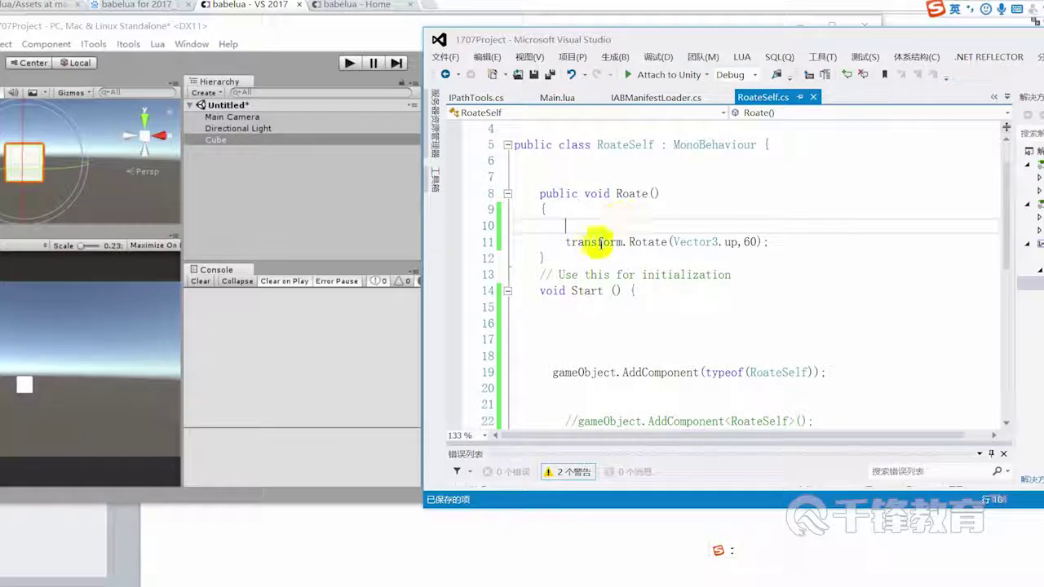
drag(575, 231, 815, 239)
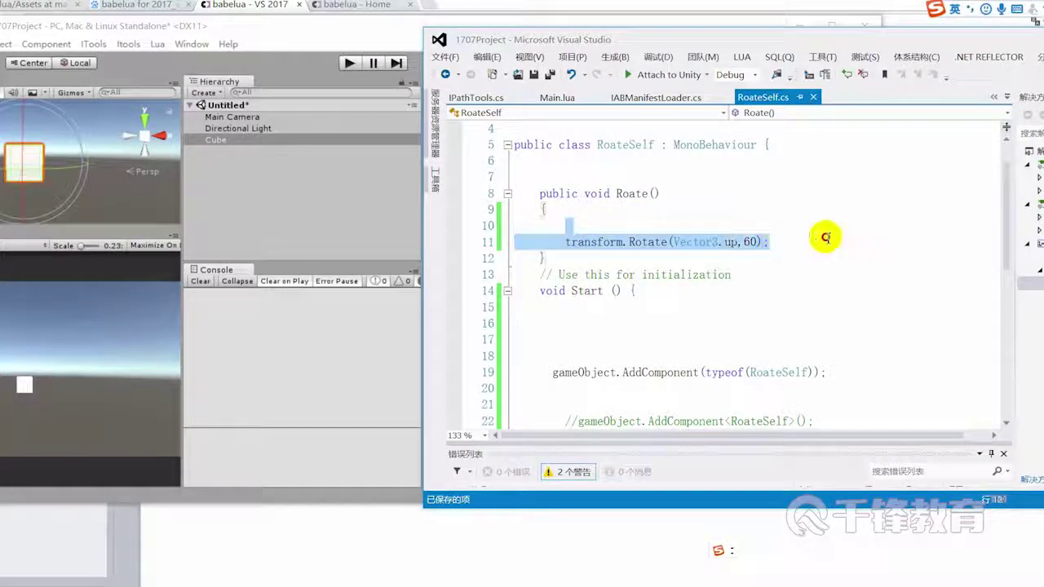
click(825, 237)
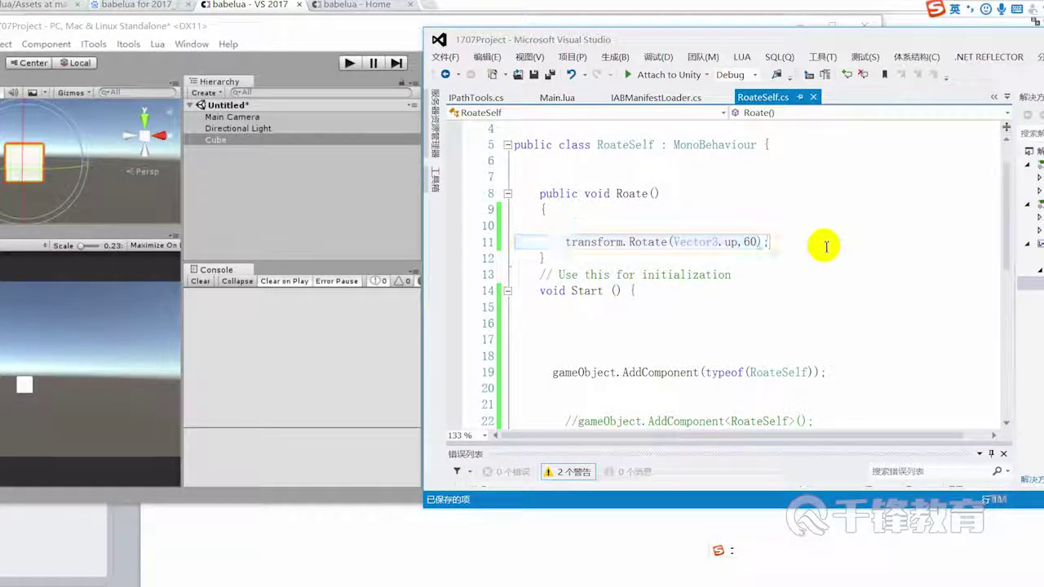
double_click(621, 194)
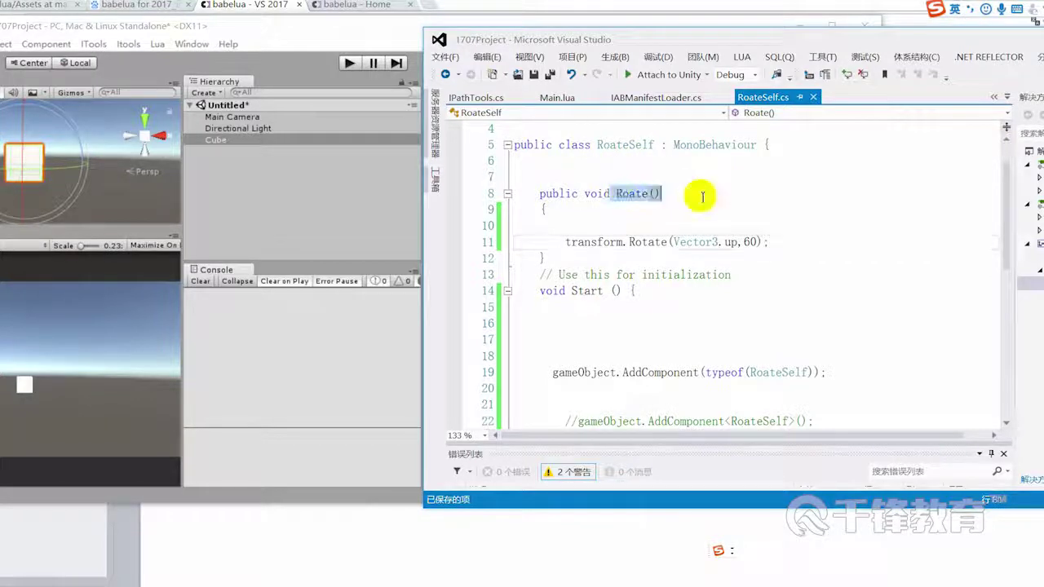
click(490, 98)
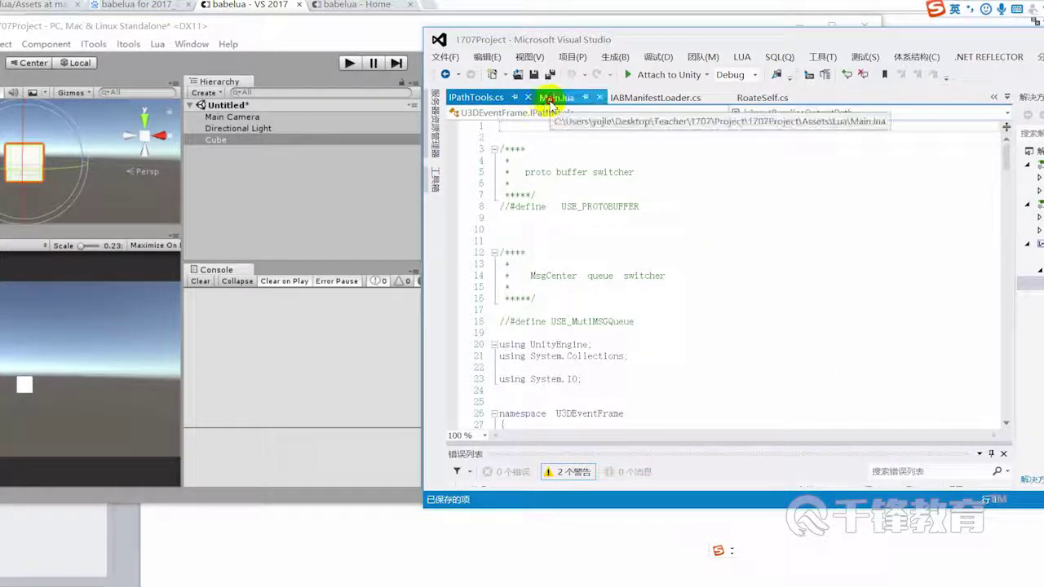
click(552, 98)
Add tmpRoater:Roate() on a new line after the AddComponent call and save Main.lua
double_click(534, 264)
key(ctrl+c)
click(816, 266)
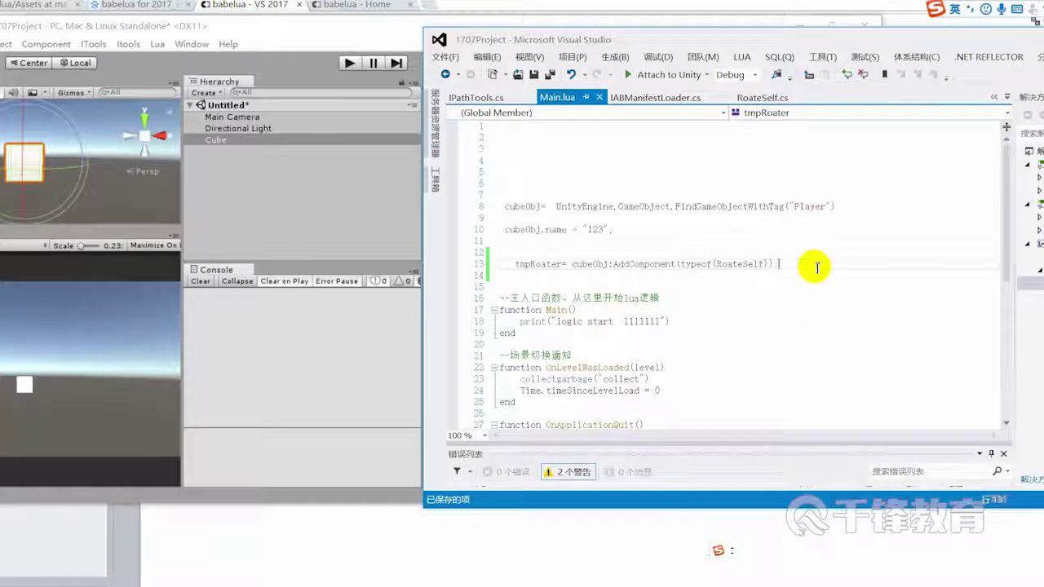
key(Return)
key(Return)
key(ctrl+v)
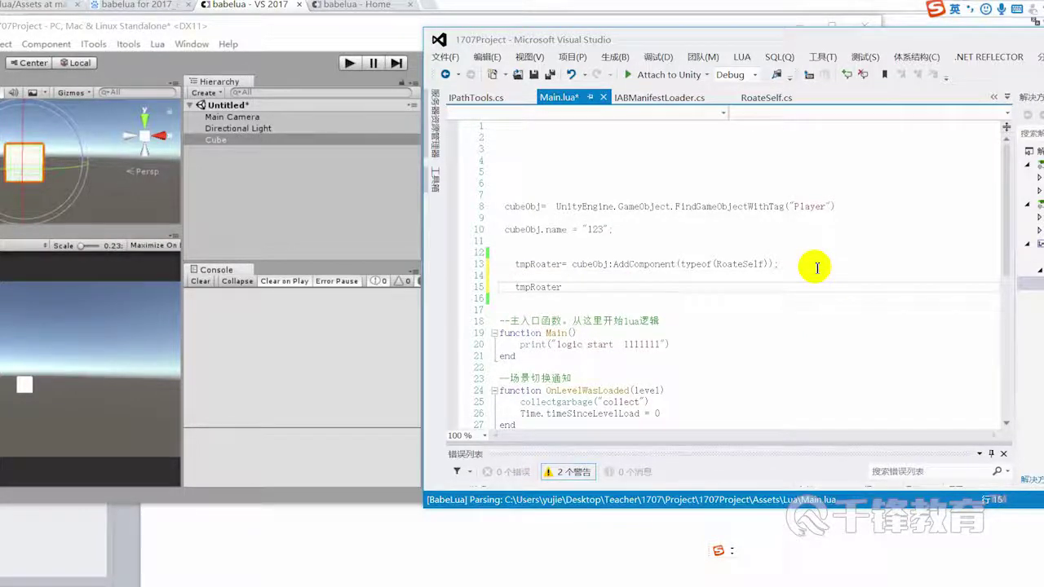
text(:)
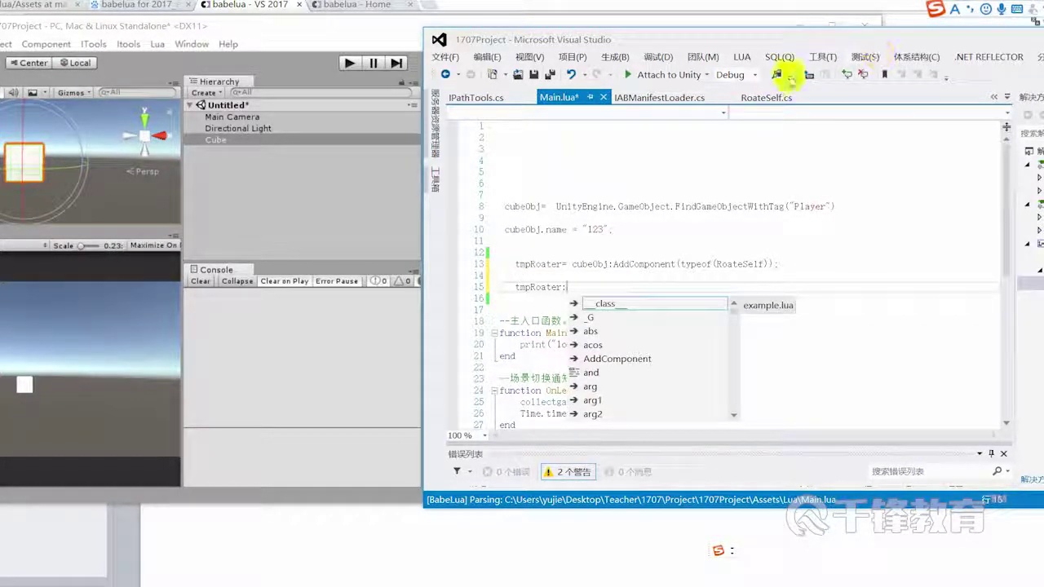
click(769, 98)
double_click(630, 193)
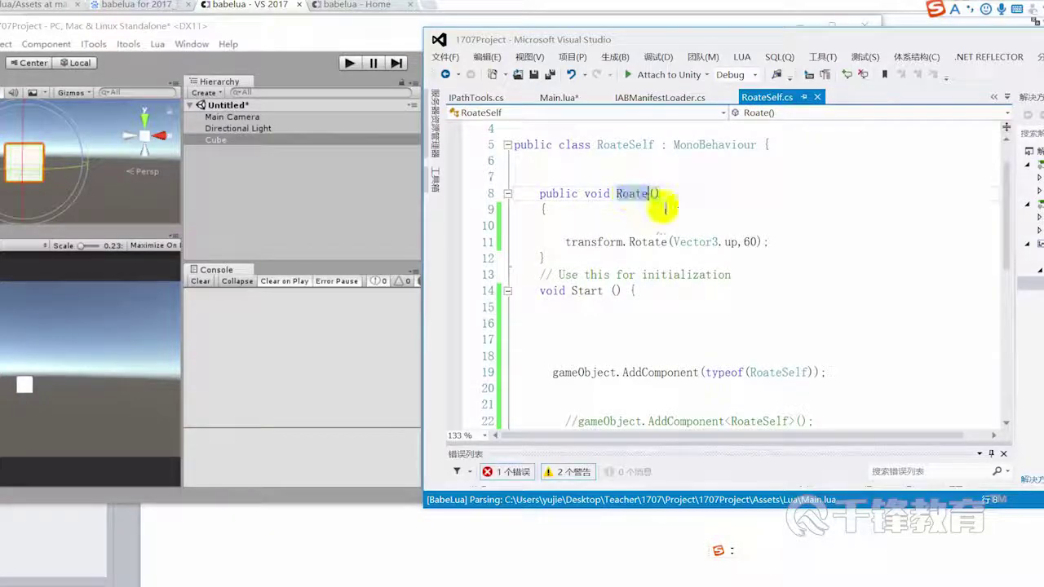
click(554, 97)
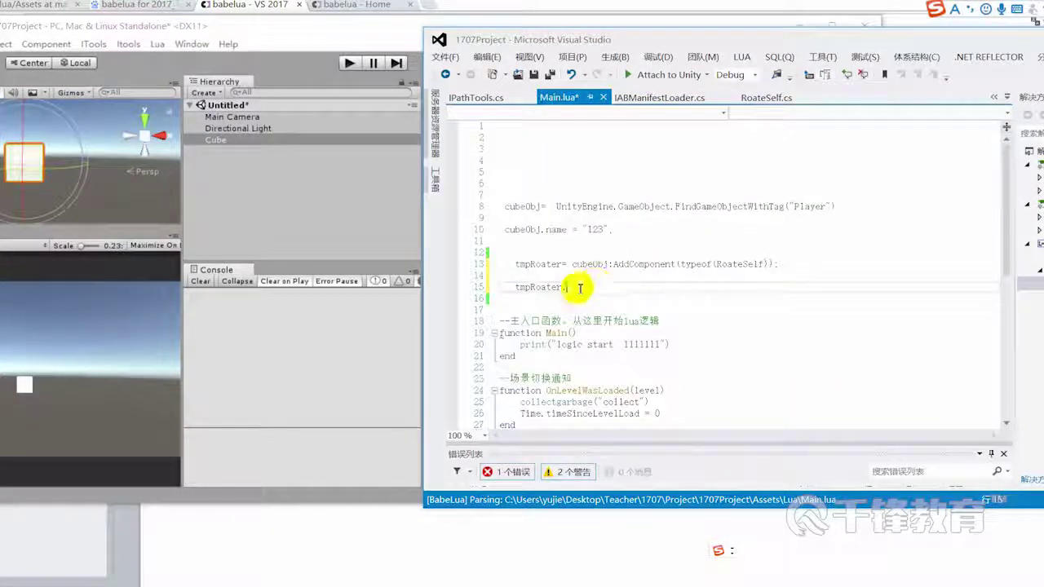
text(())
key(ctrl+s)
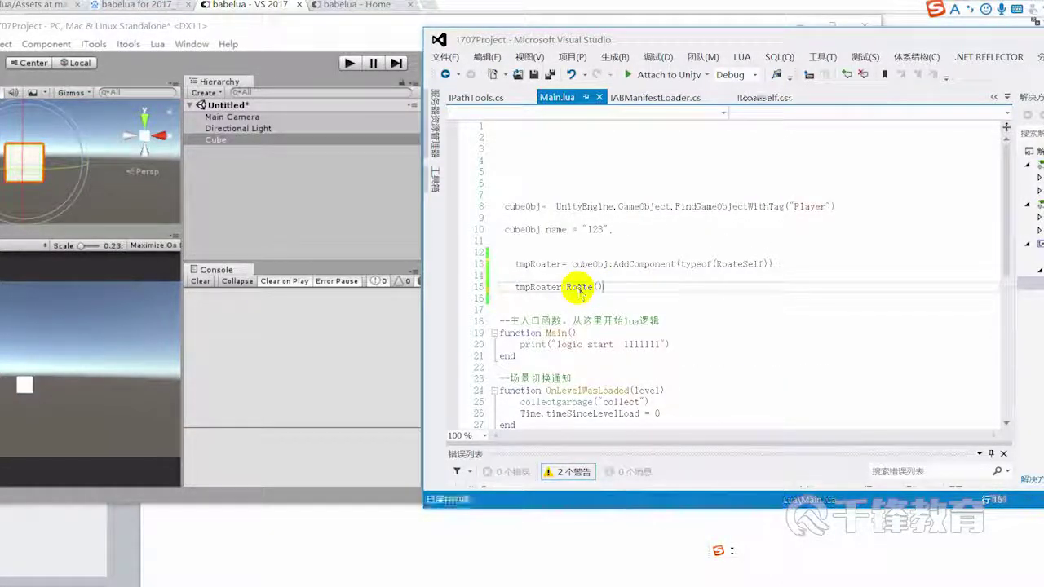
double_click(721, 265)
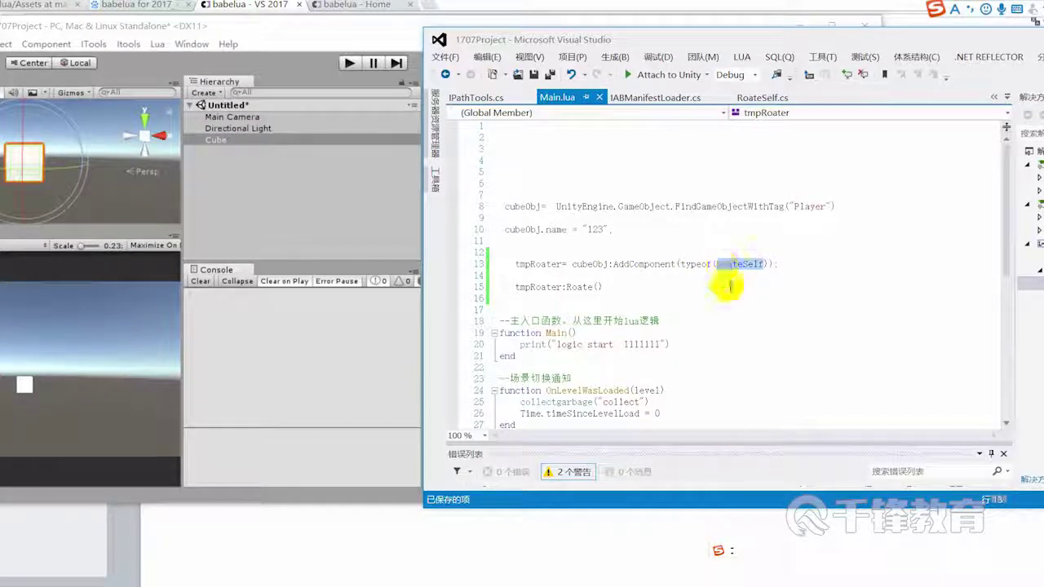
click(350, 63)
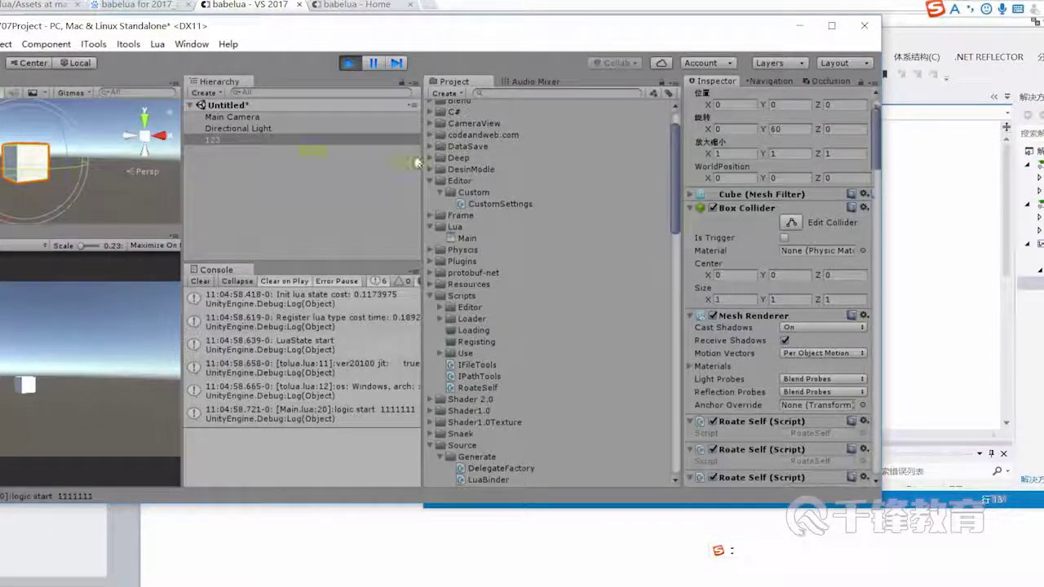
Check the cube's Y rotation of 60, then restart the scene and clear the Console
click(805, 129)
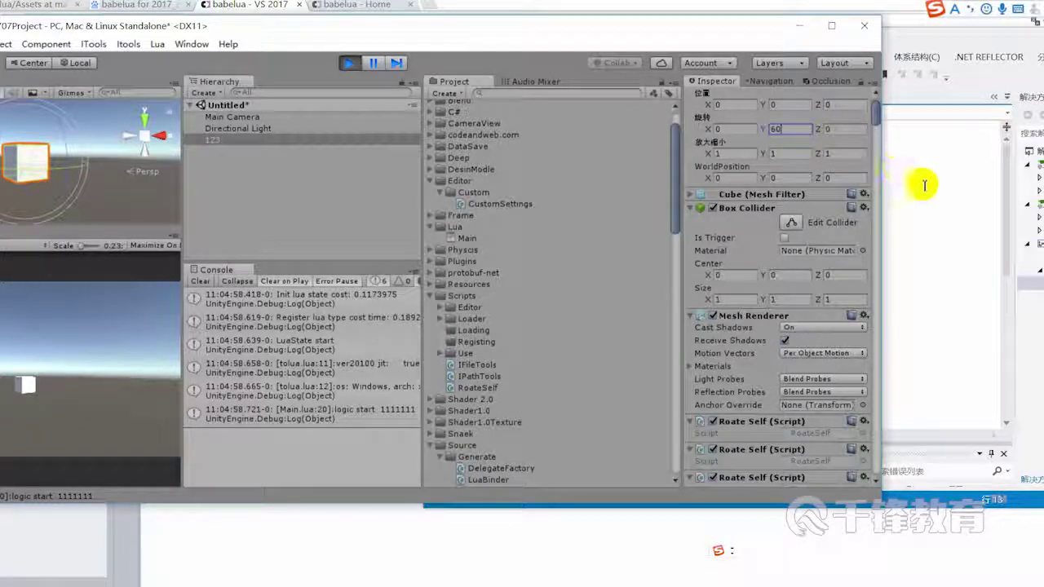
click(346, 64)
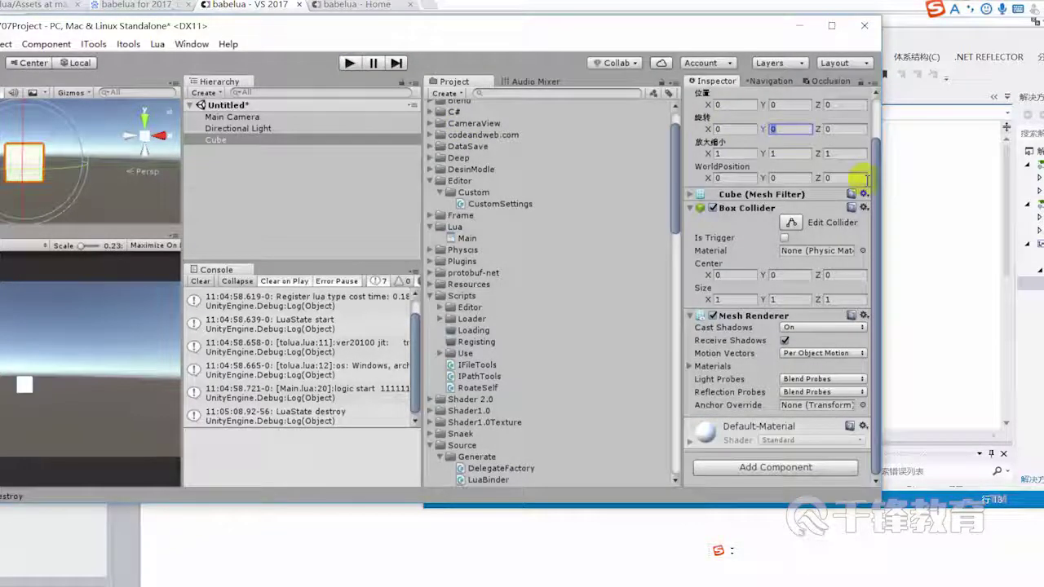
click(349, 63)
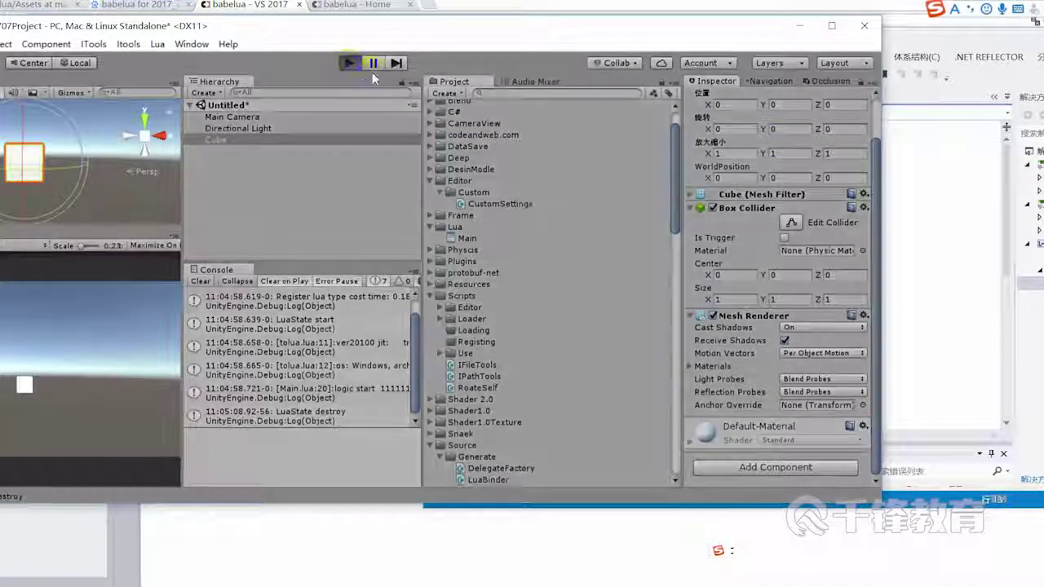
click(200, 280)
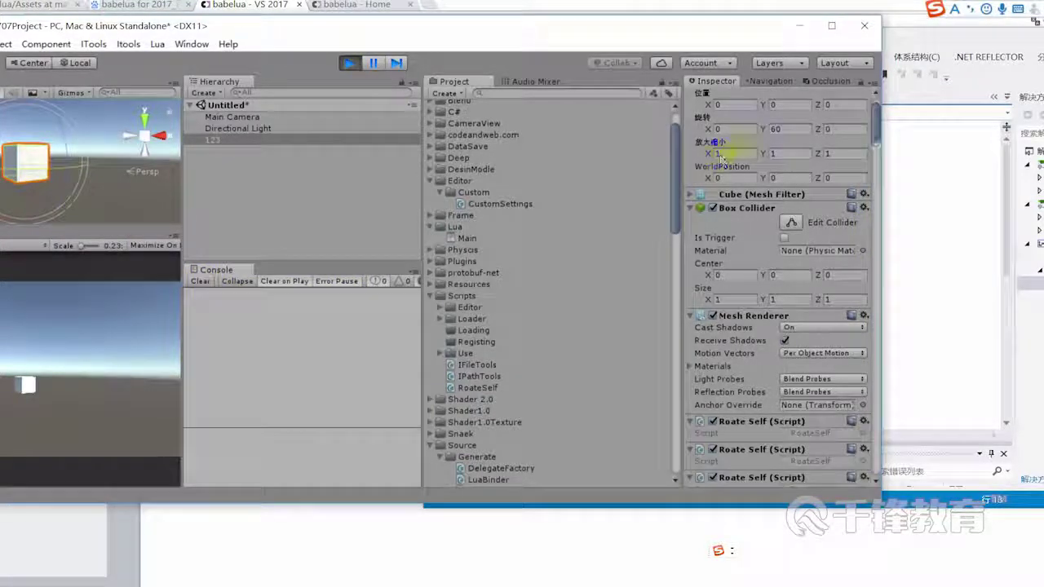
Confirm Y rotation 60 and the multiple Roate Self scripts, then stop playing
click(877, 168)
click(878, 274)
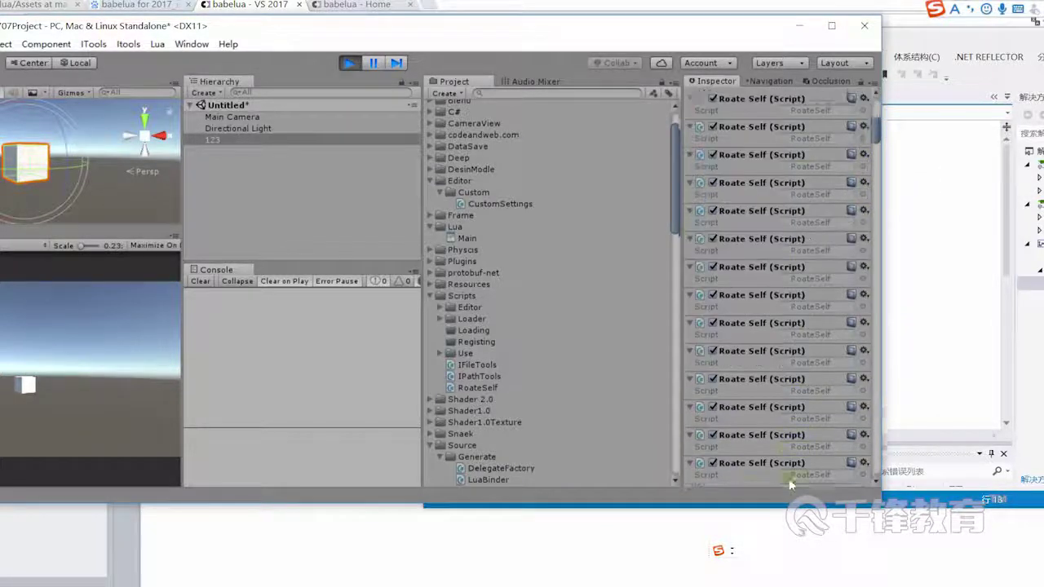
click(935, 301)
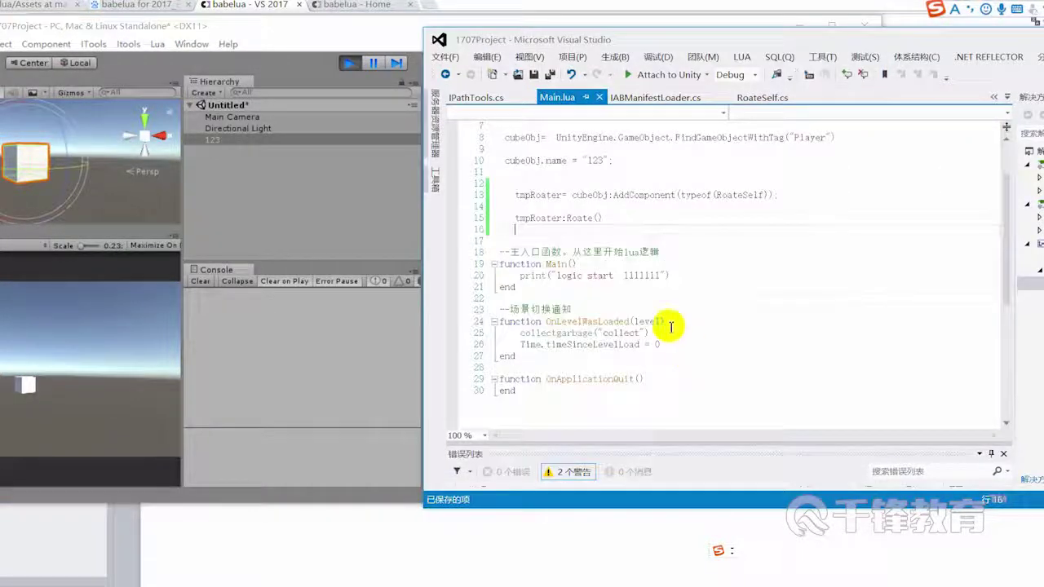
click(350, 63)
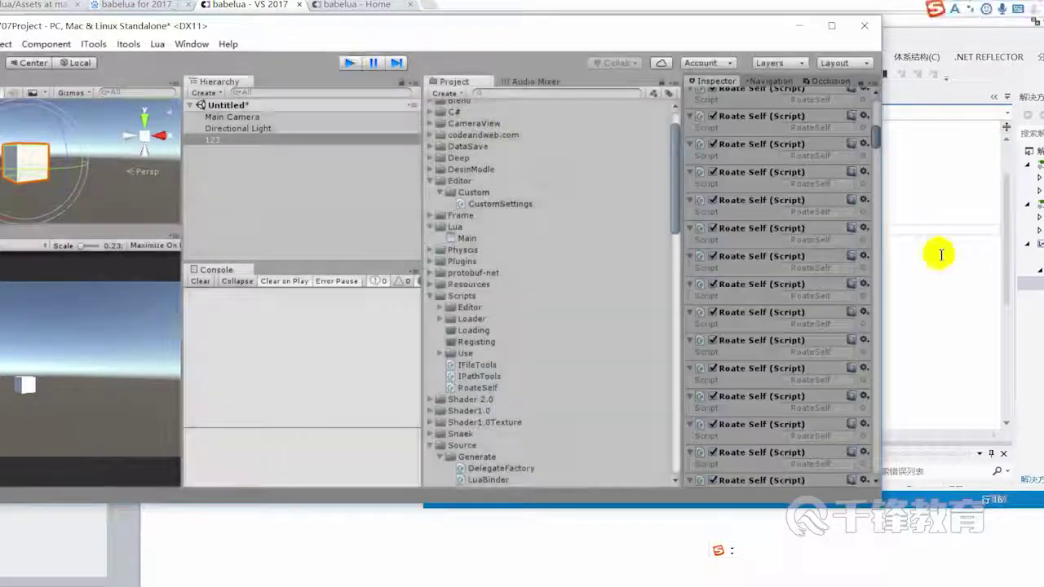
click(934, 252)
click(738, 97)
Prefix Start's AddComponent line in RoateSelf.cs with // and save
scroll(622, 263, down, 4)
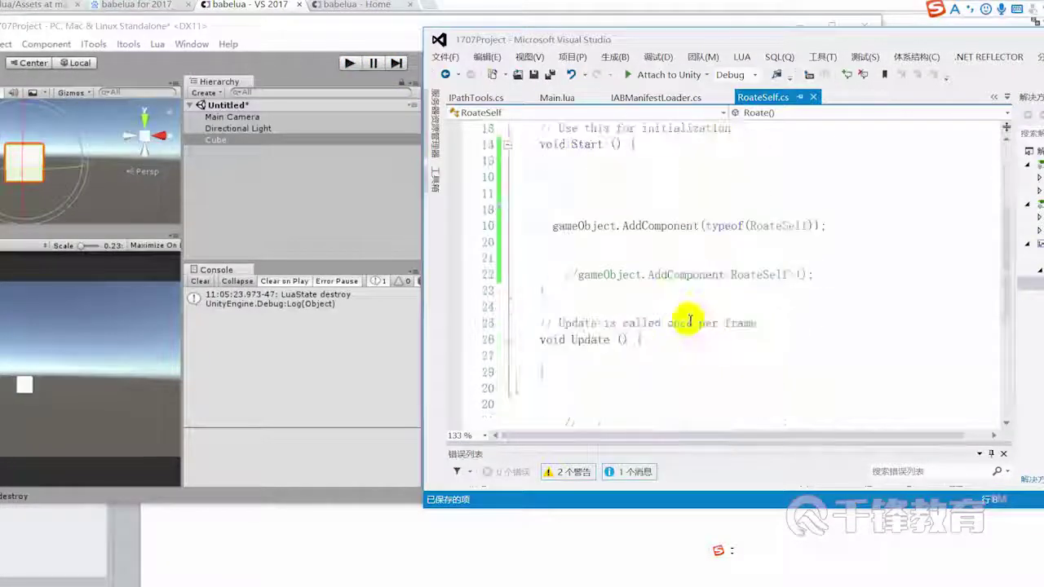
scroll(571, 277, up, 2)
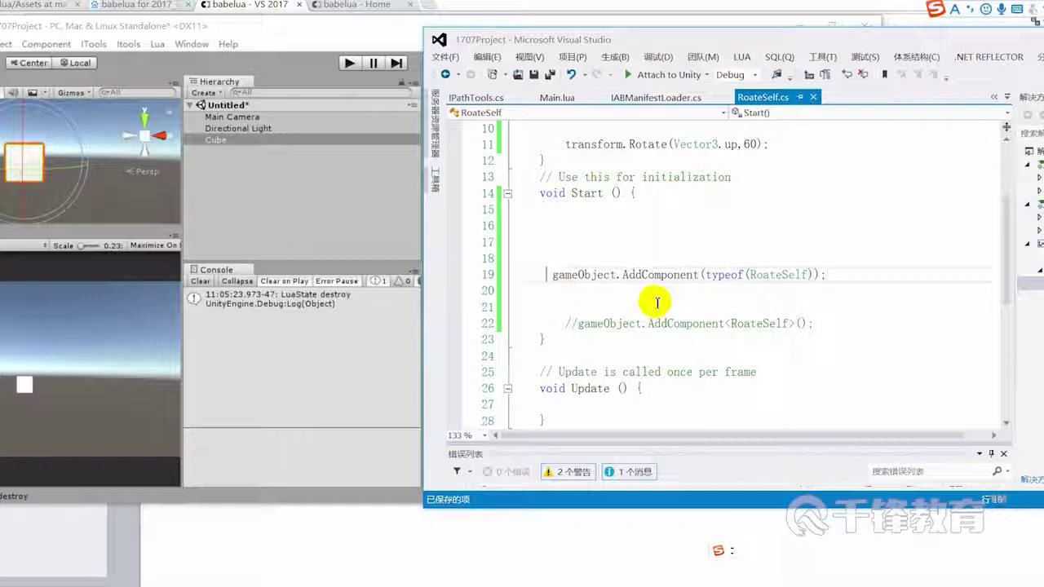
double_click(779, 274)
click(556, 279)
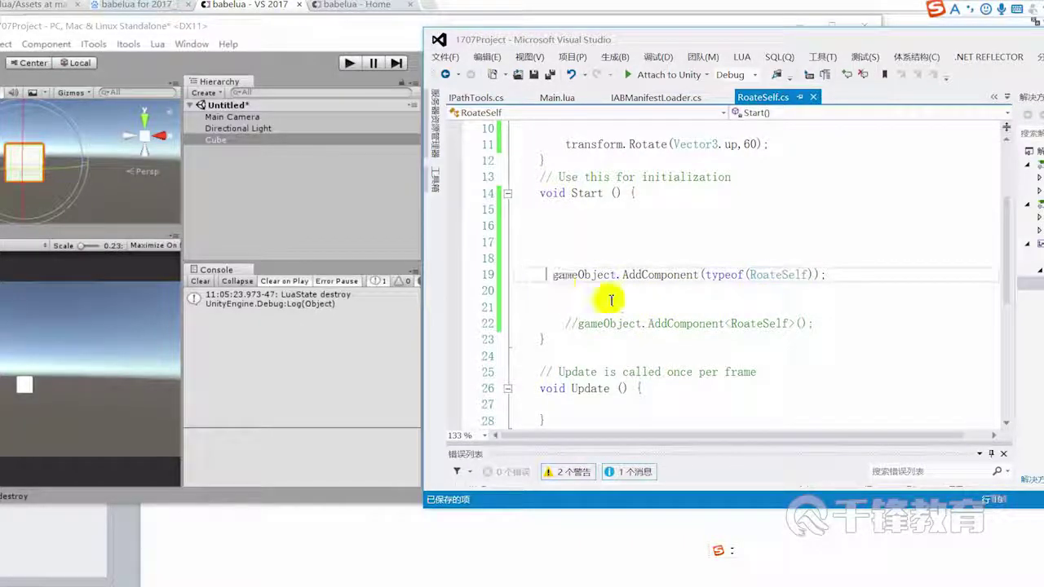
text(//)
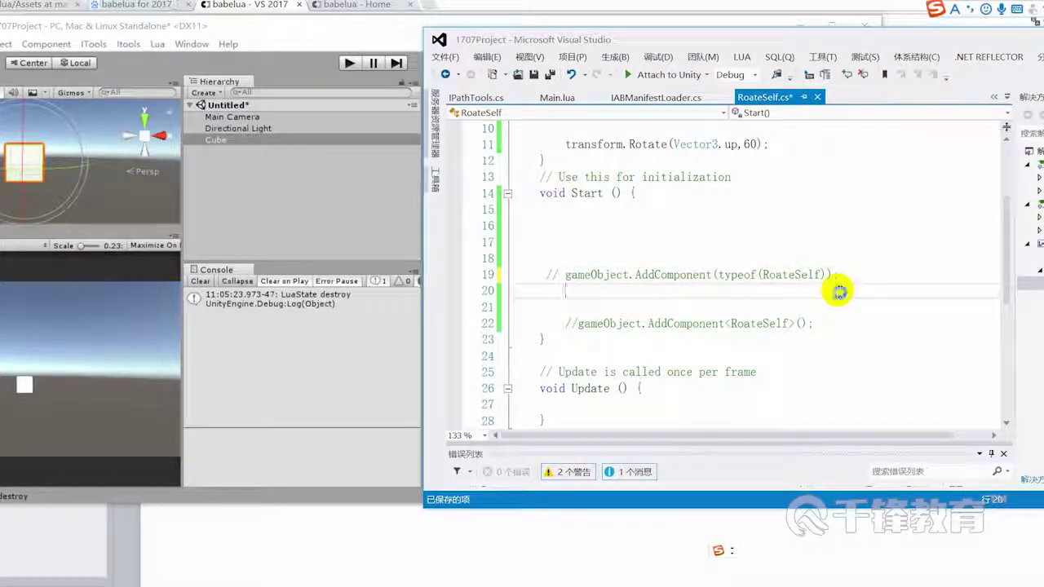
click(827, 259)
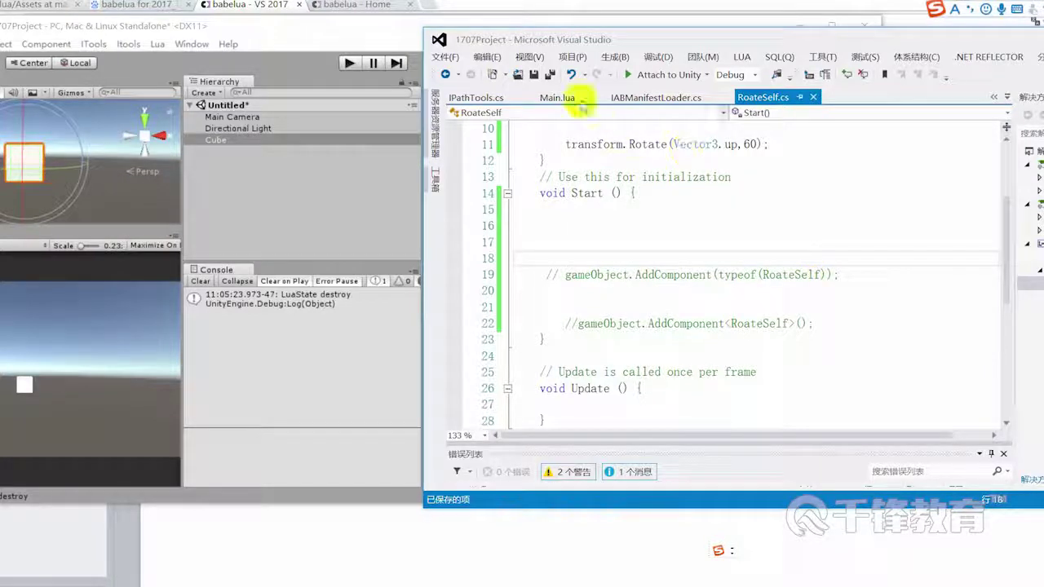
Play the scene in Unity to test the commented-out AddComponent
click(362, 33)
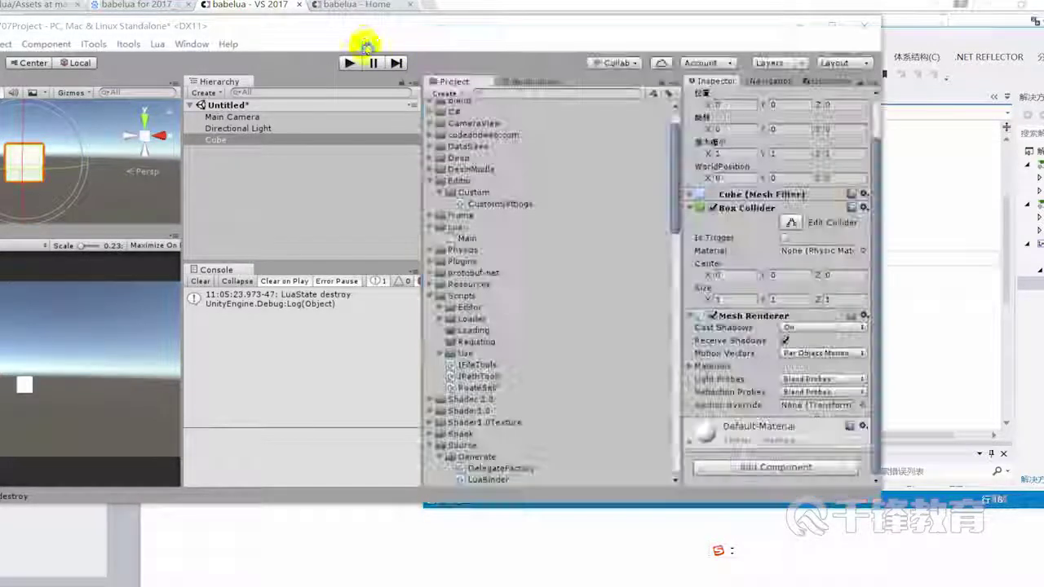
click(349, 63)
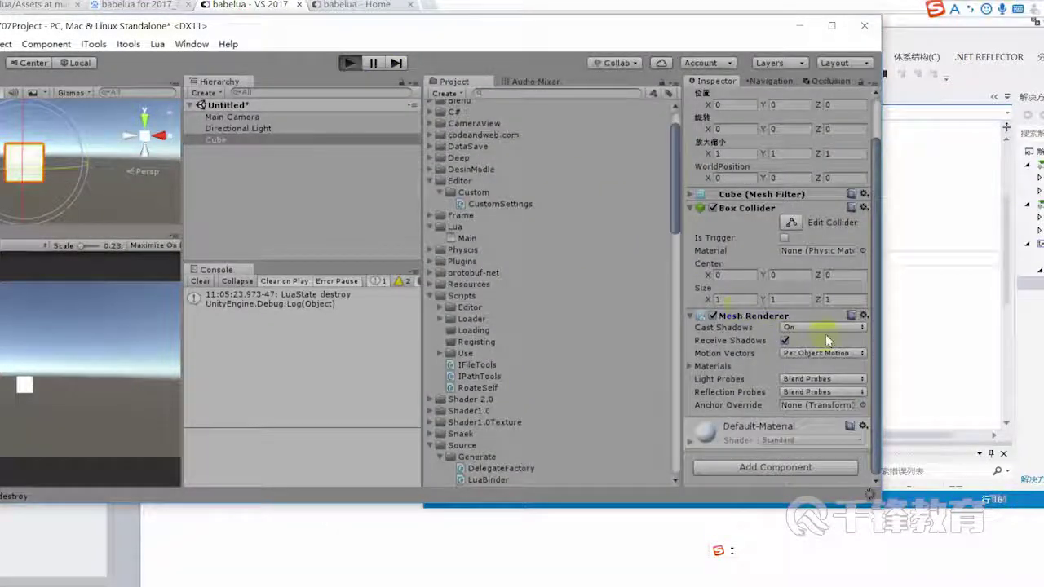
scroll(864, 338, up, 3)
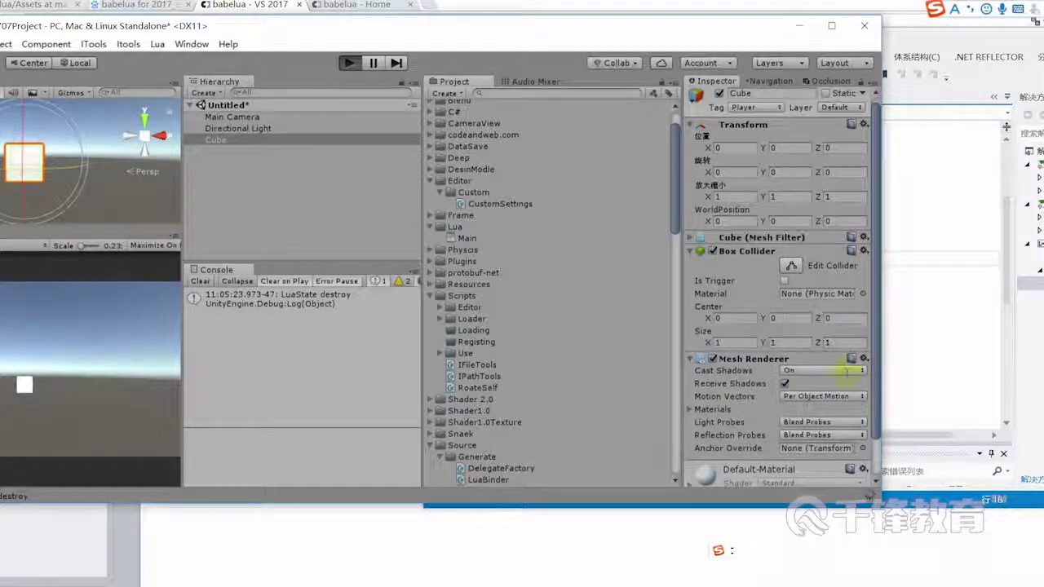
scroll(862, 338, down, 2)
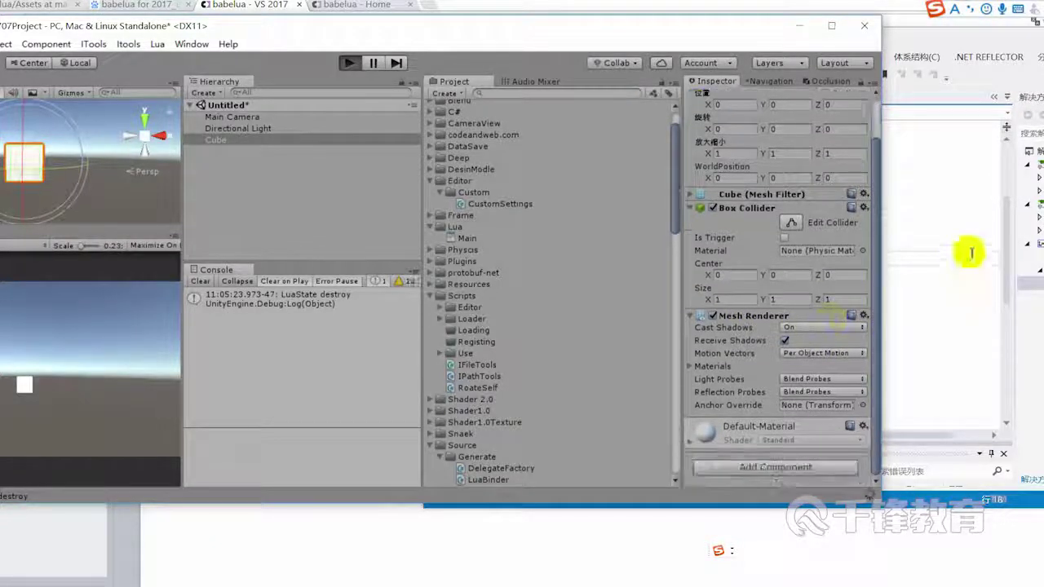
click(927, 269)
Reselect line 19's AddComponent statement and comment it out with Ctrl+K
drag(554, 281, 851, 274)
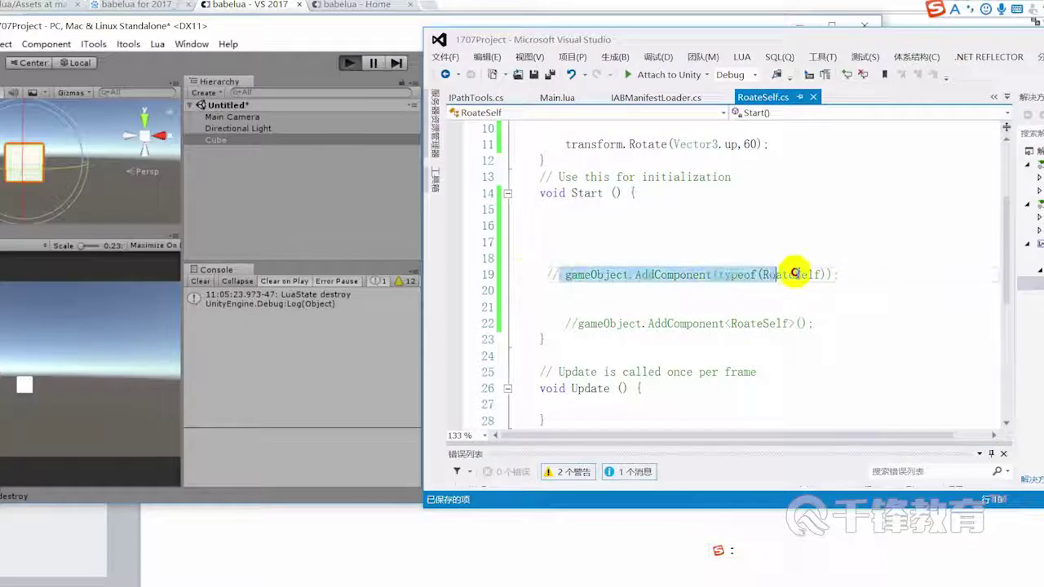
key(ctrl+k)
key(ctrl+c)
scroll(724, 251, up, 2)
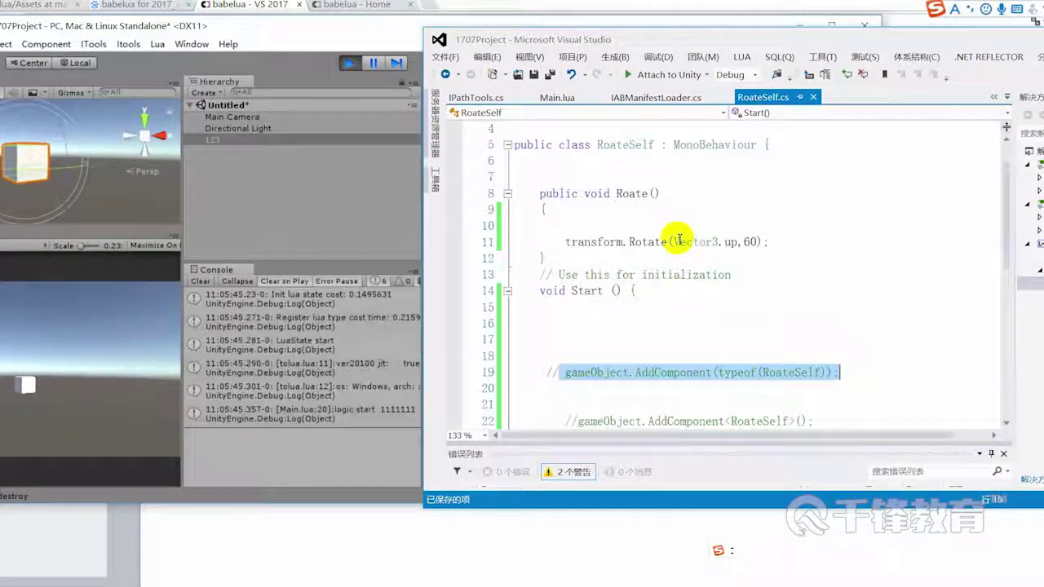
scroll(676, 239, up, 1)
Verify a single Roate Self with Y rotation 60 in the Inspector, then stop playing
click(318, 47)
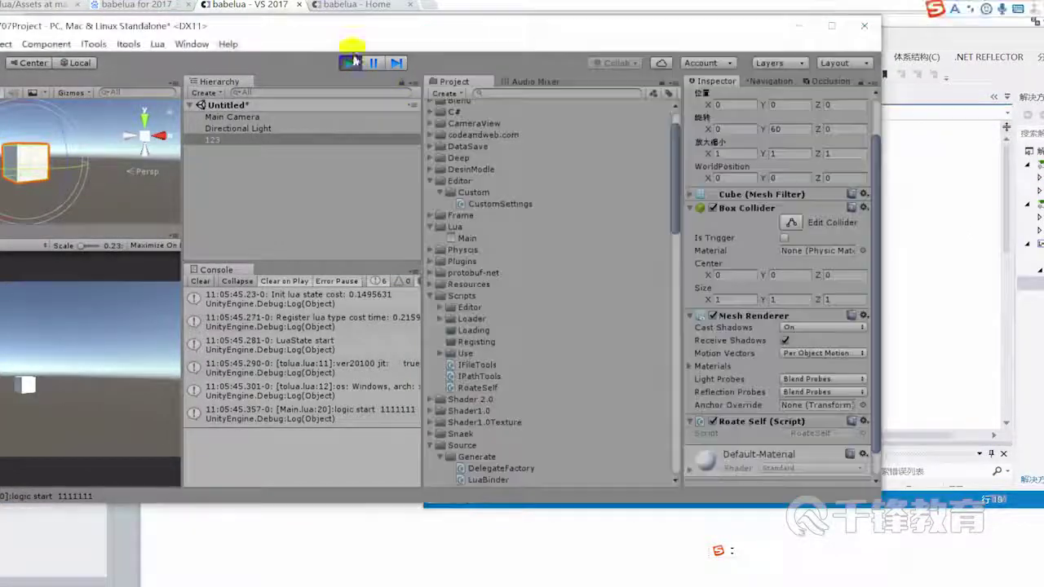
scroll(807, 208, down, 1)
scroll(789, 177, up, 4)
click(774, 176)
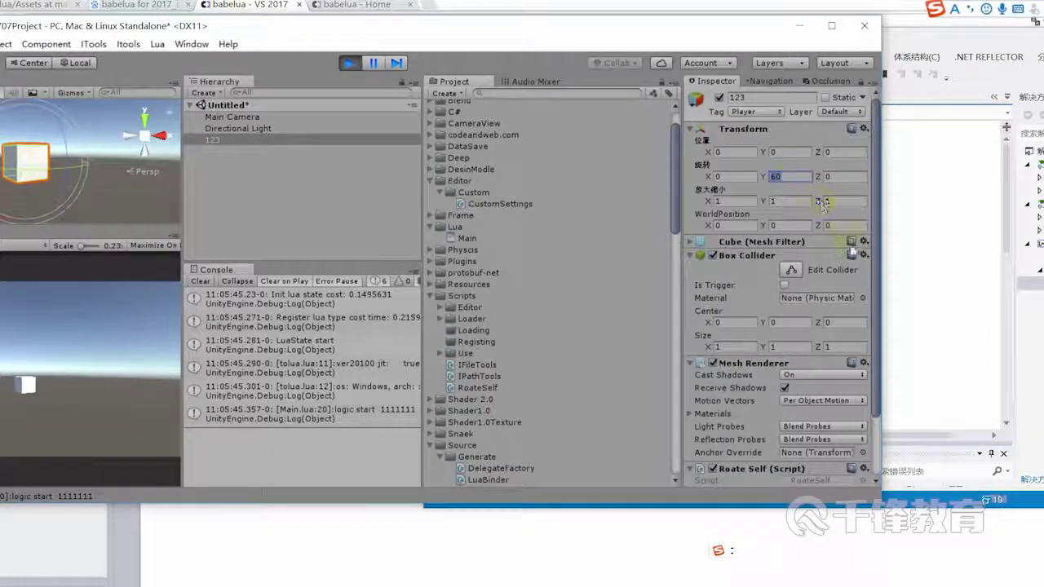
scroll(783, 310, down, 1)
scroll(774, 367, down, 1)
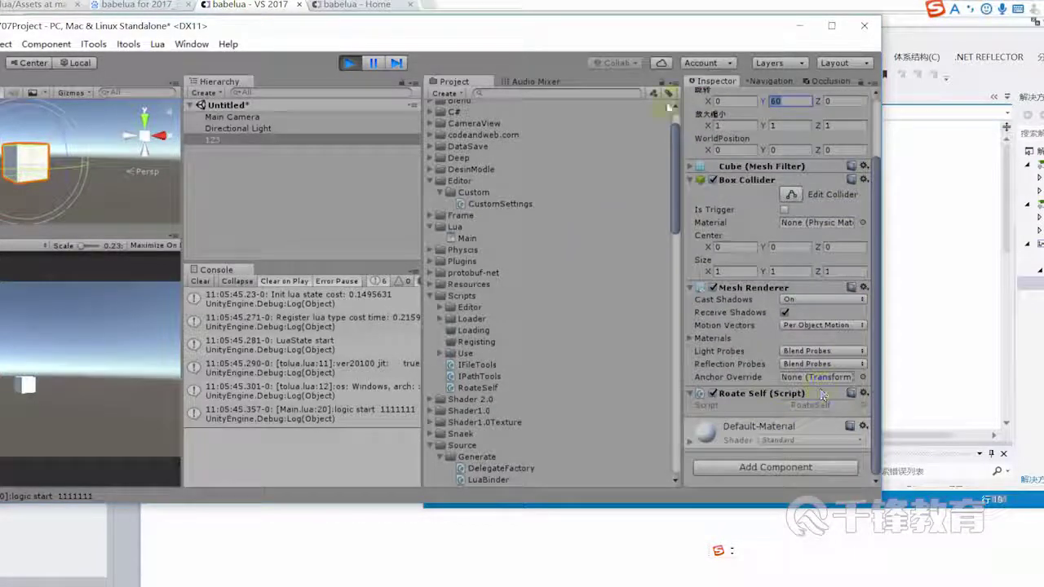
click(349, 63)
drag(516, 33, 500, 24)
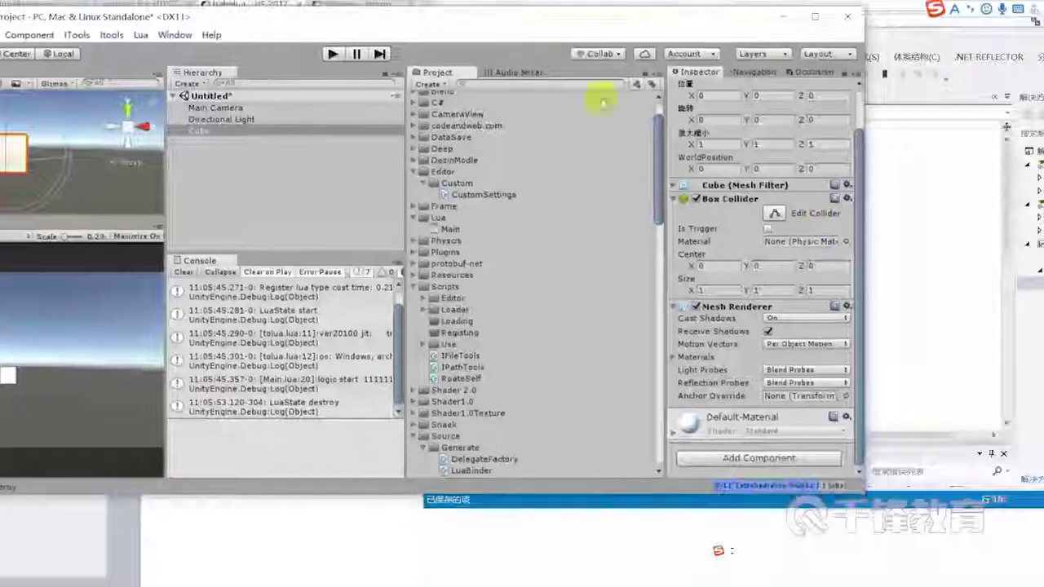
click(905, 226)
scroll(762, 248, down, 1)
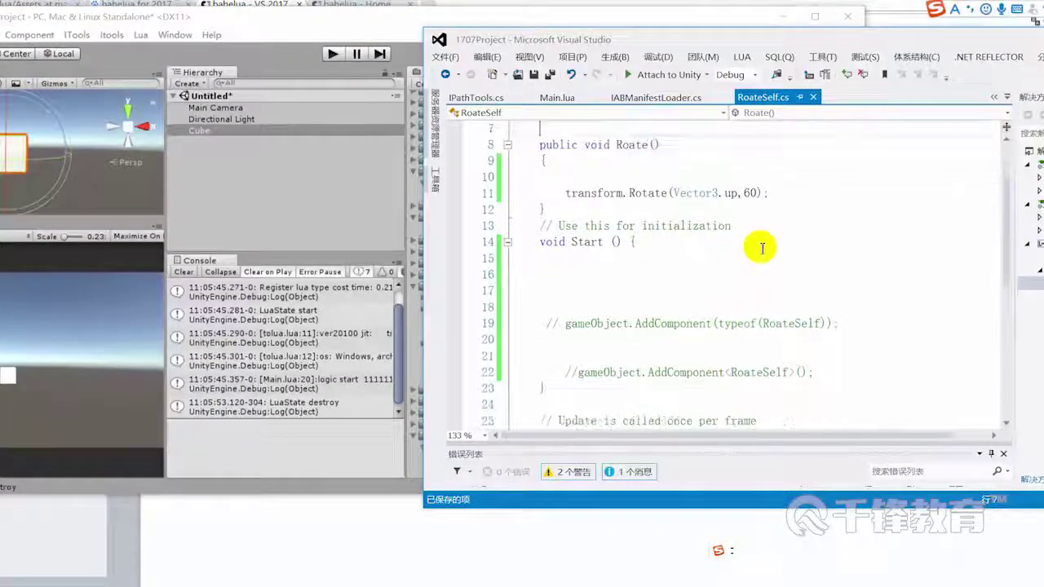